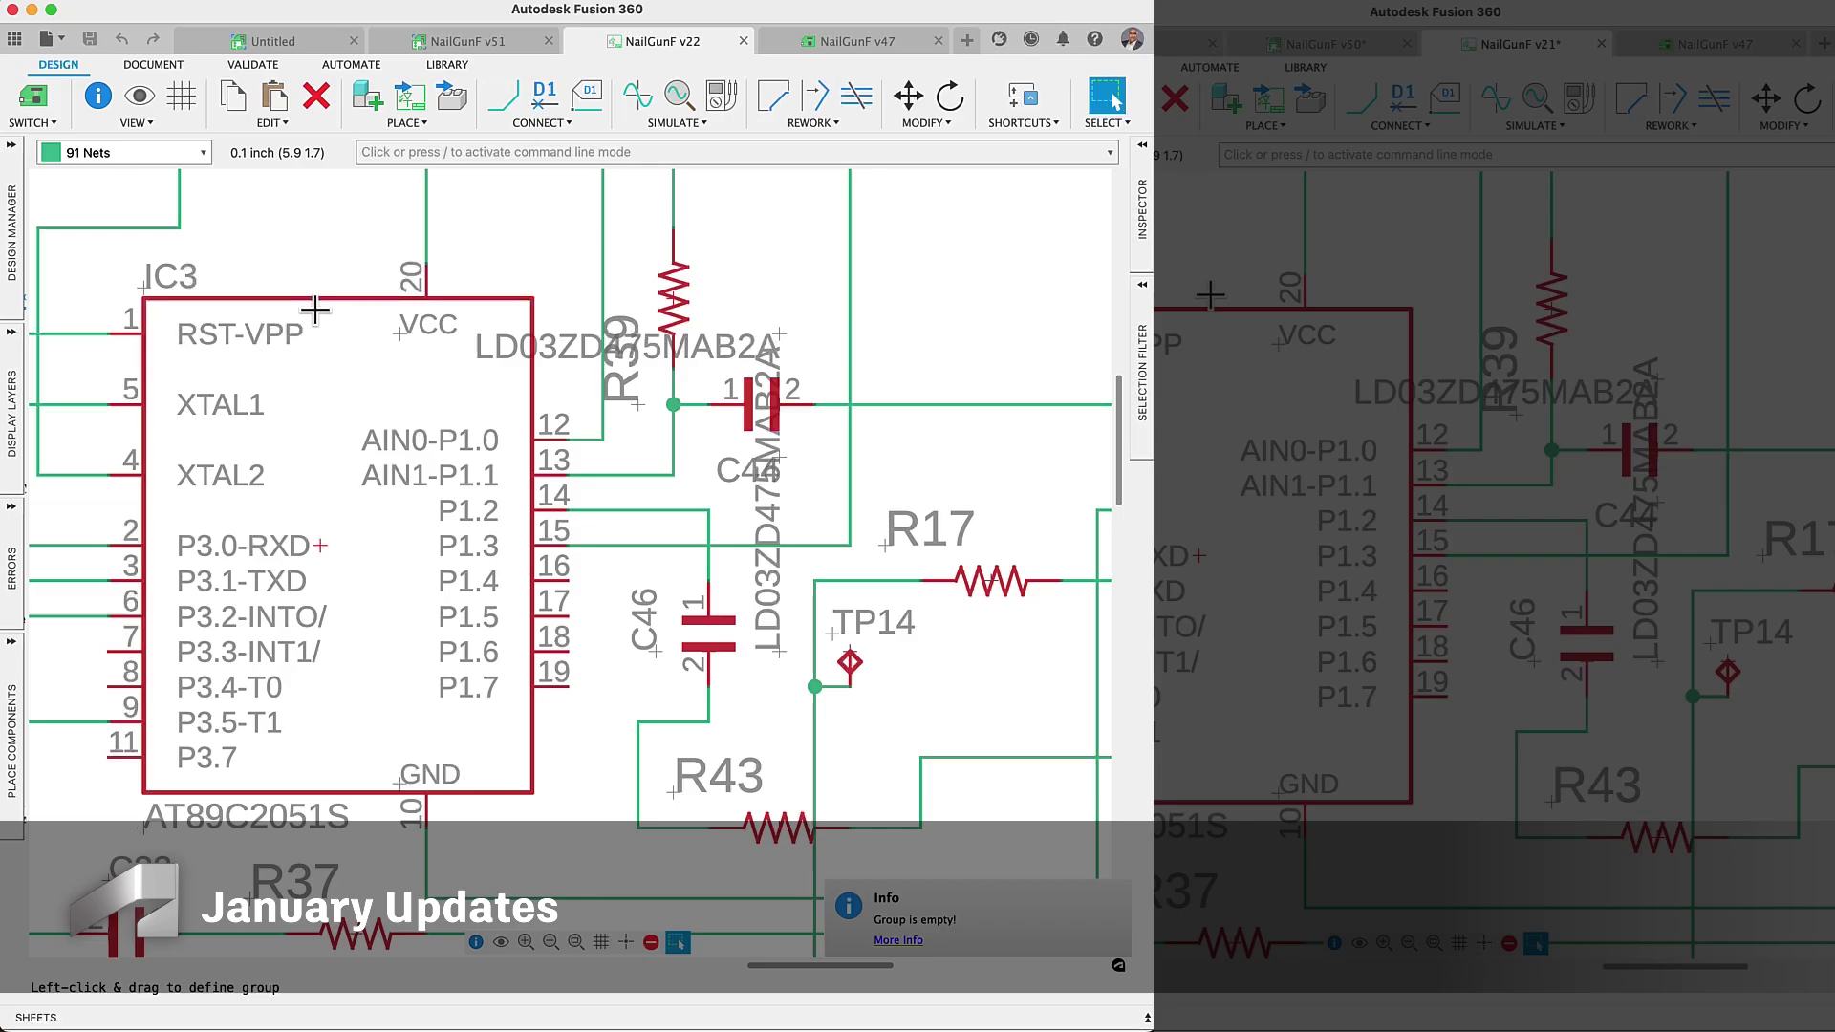
Draw groups around chip IC3 and capacitors C44 and C46 in the schematic.
{"action": "left_click_drag", "start_coordinate": [281, 318], "coordinate": [364, 208]}
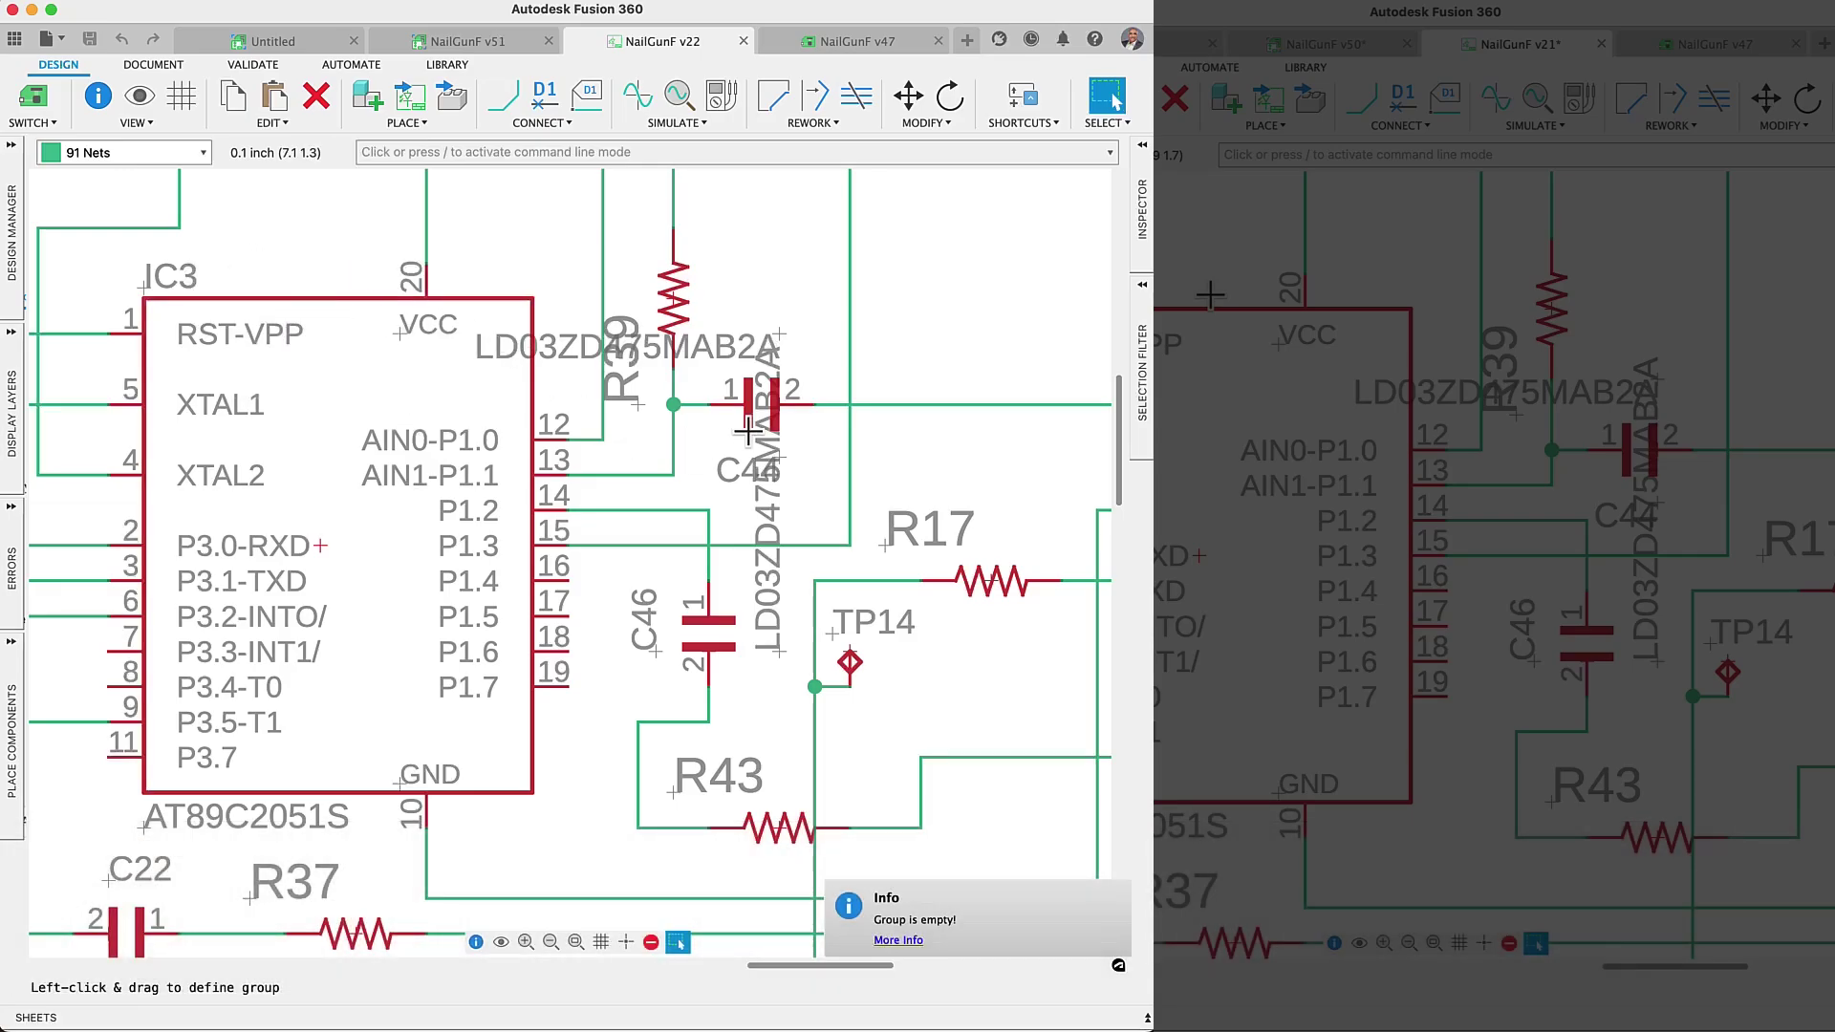
{"action": "mouse_move", "coordinate": [748, 411]}
{"action": "left_mouse_down"}
{"action": "mouse_move", "coordinate": [690, 365]}
{"action": "mouse_move", "coordinate": [762, 437]}
{"action": "left_mouse_up"}
{"action": "left_click_drag", "start_coordinate": [711, 620], "coordinate": [616, 583]}
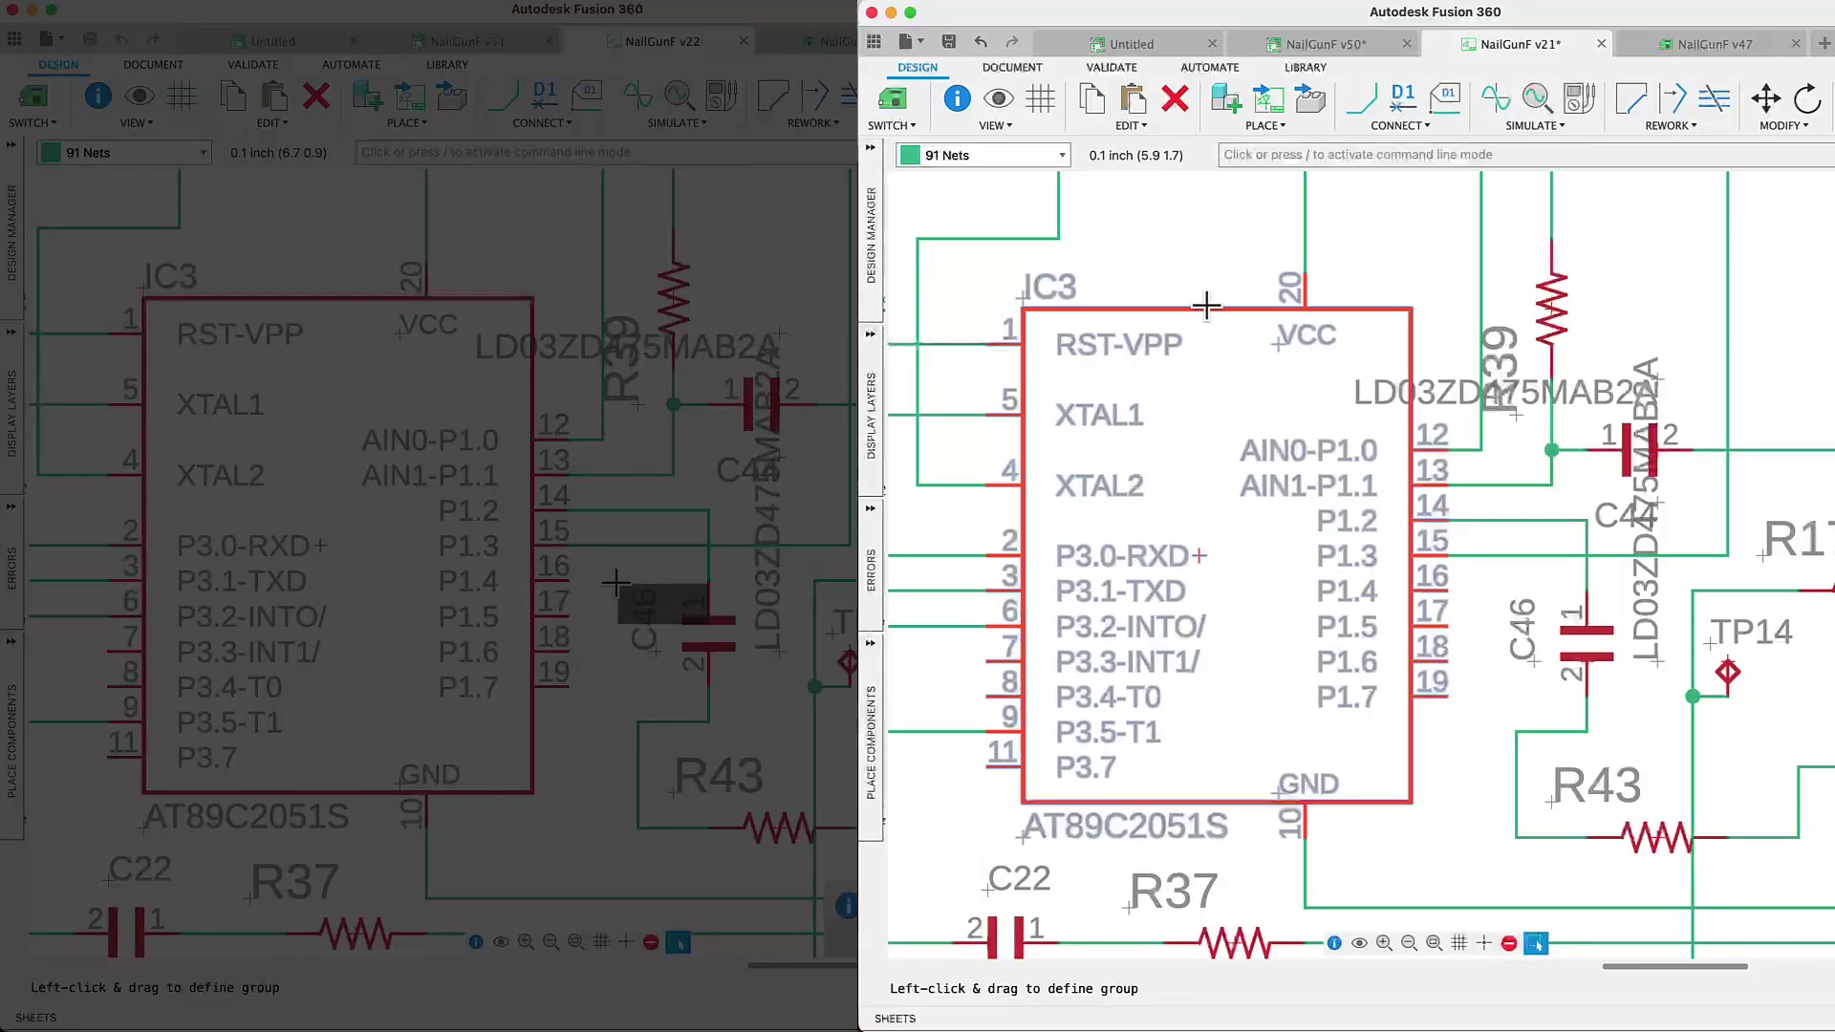
Move the groups: IC3 stays in place, C44 goes one grid step up, C46 shifts left.
{"action": "right_click", "coordinate": [1207, 299], "text": "ctrl"}
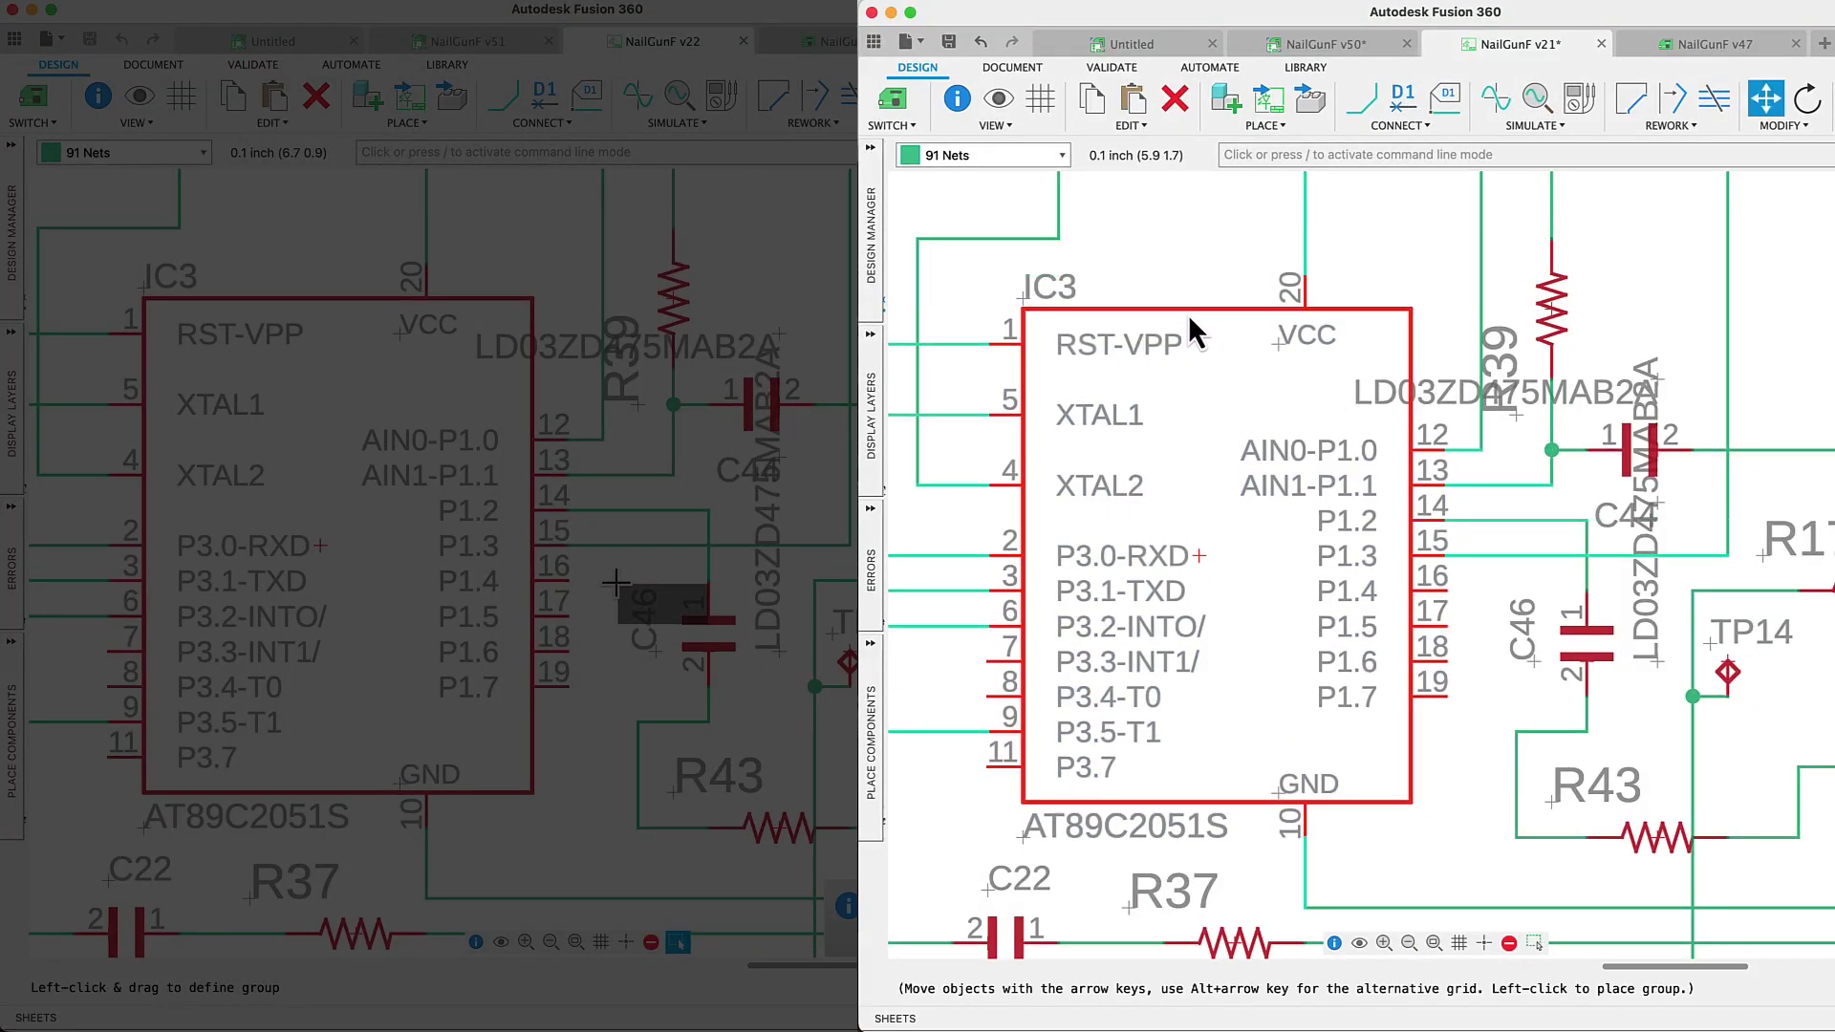
{"action": "left_click", "coordinate": [1188, 319]}
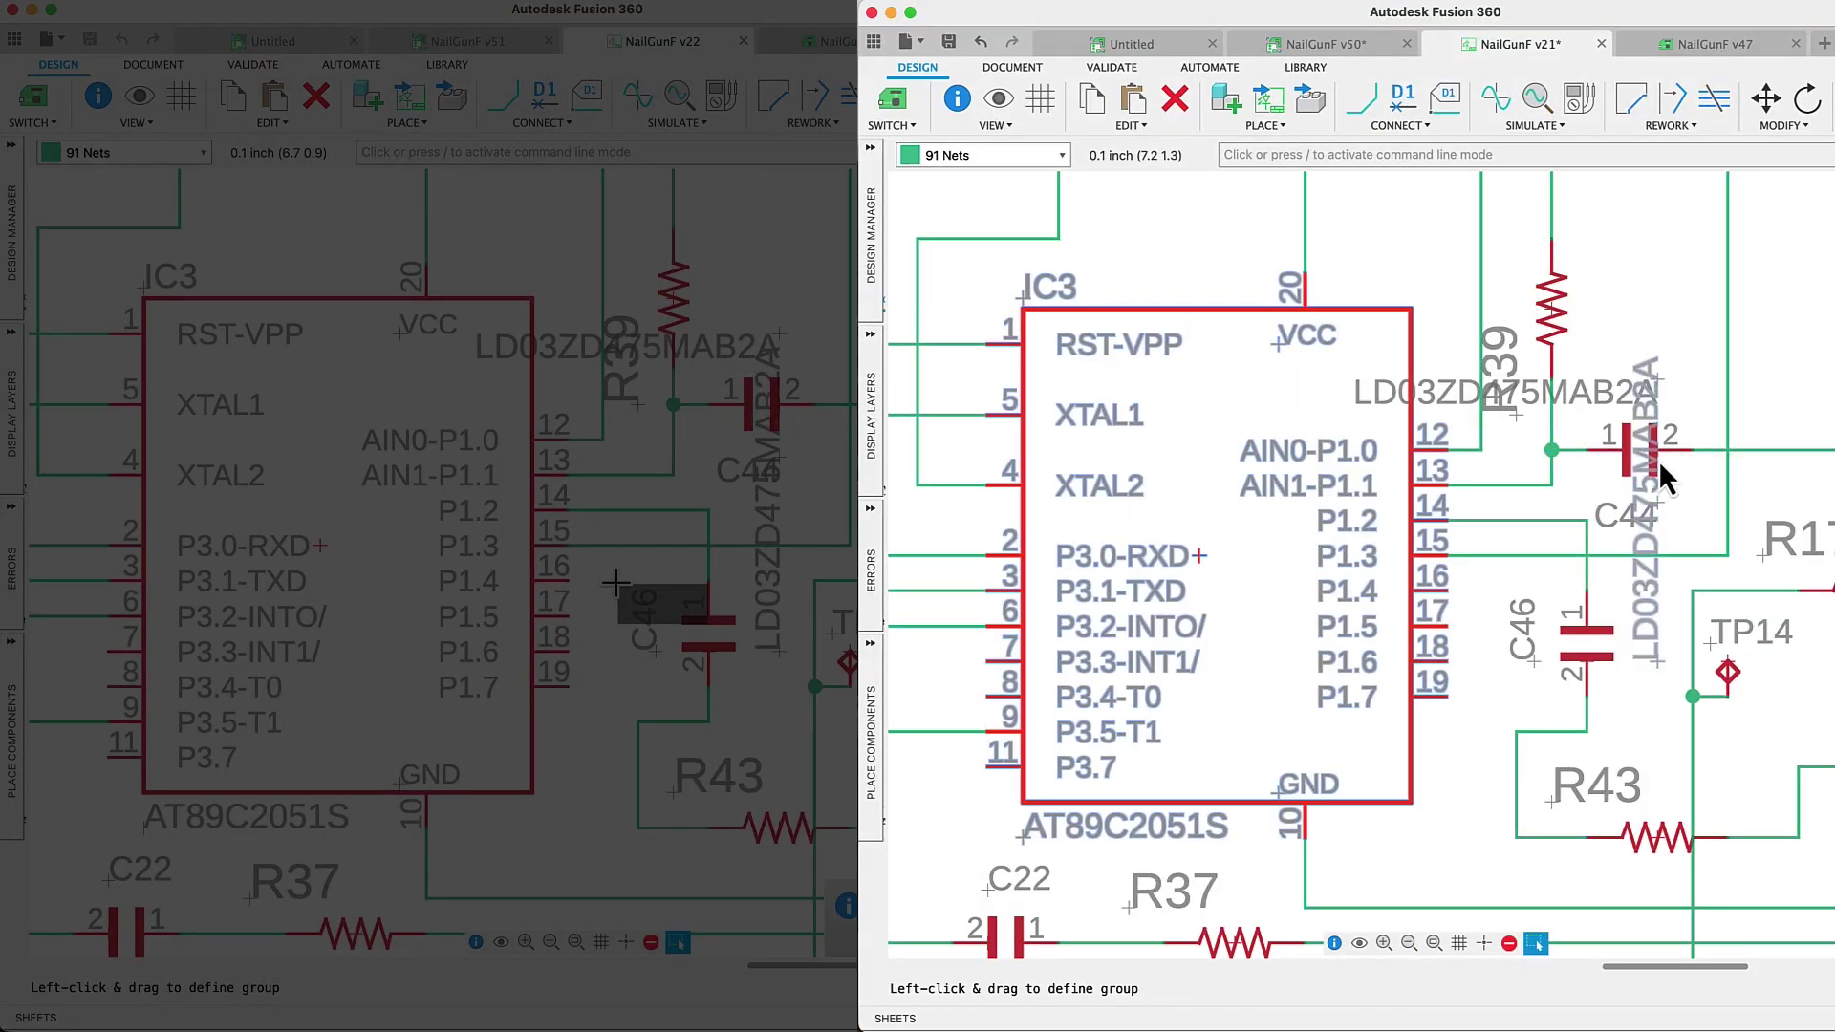
{"action": "right_click", "coordinate": [1572, 447], "text": "ctrl"}
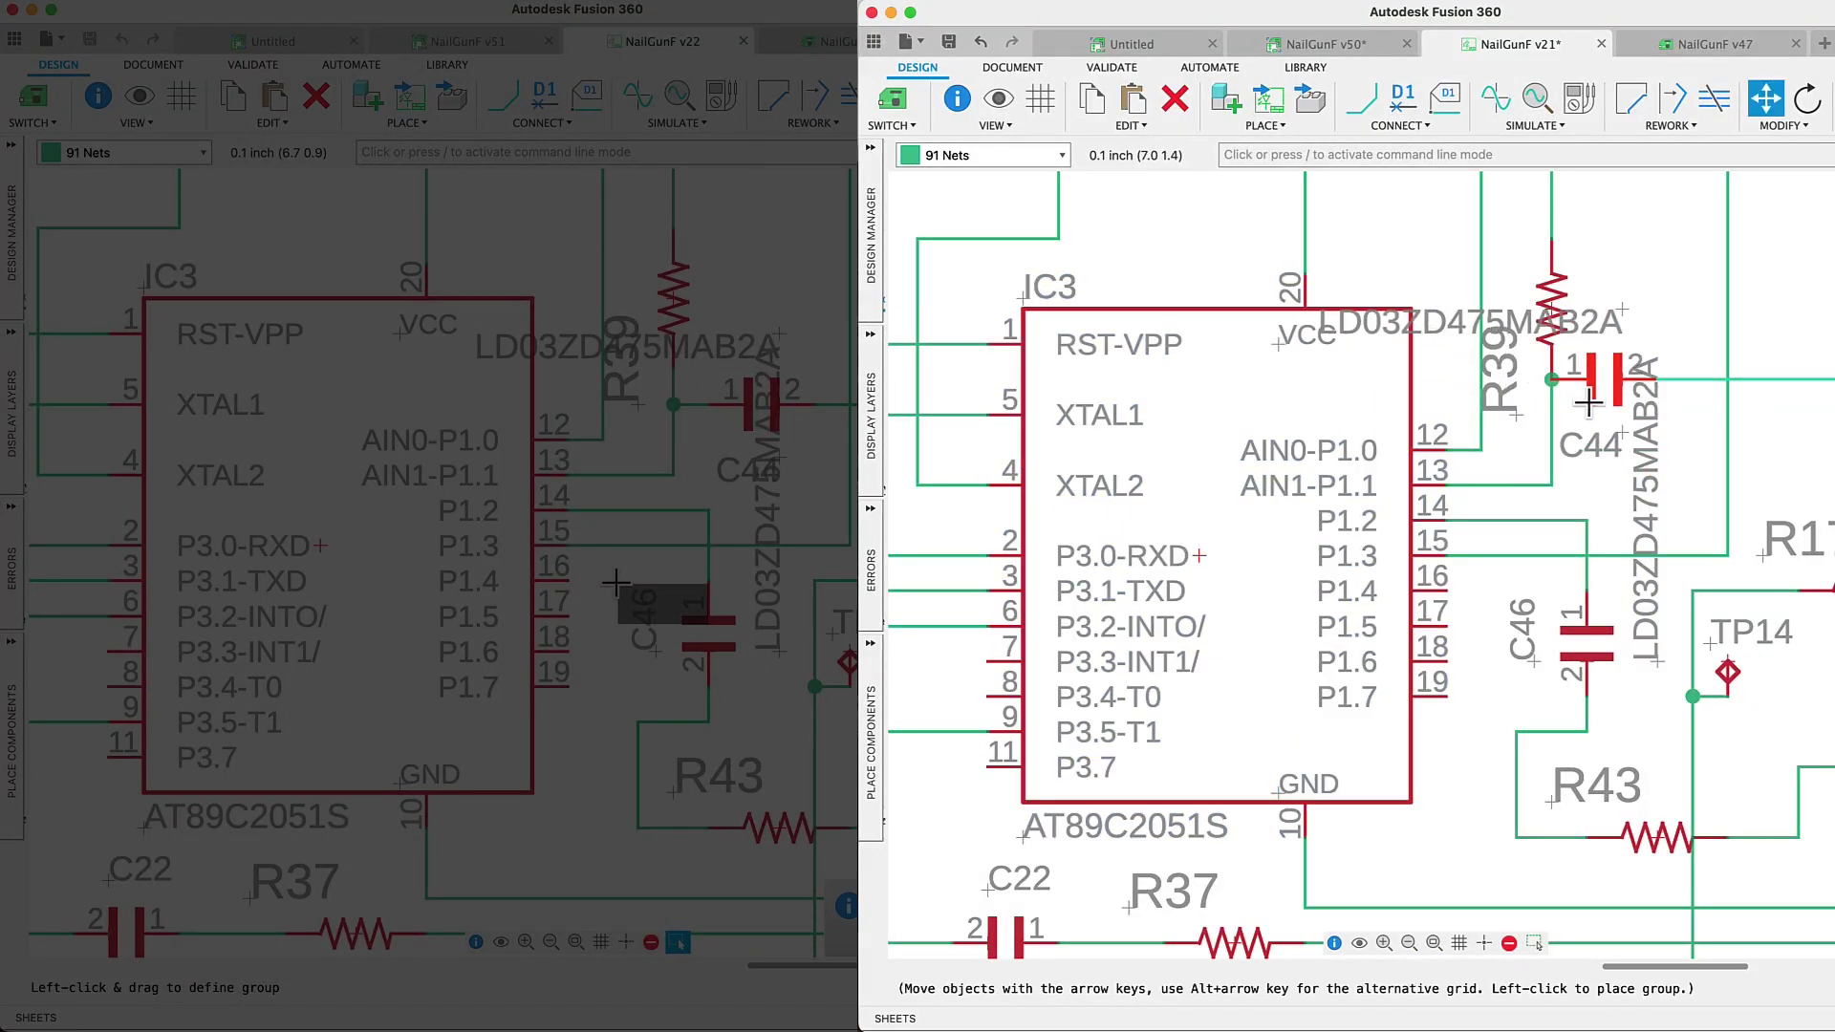
{"action": "left_click", "coordinate": [1572, 412]}
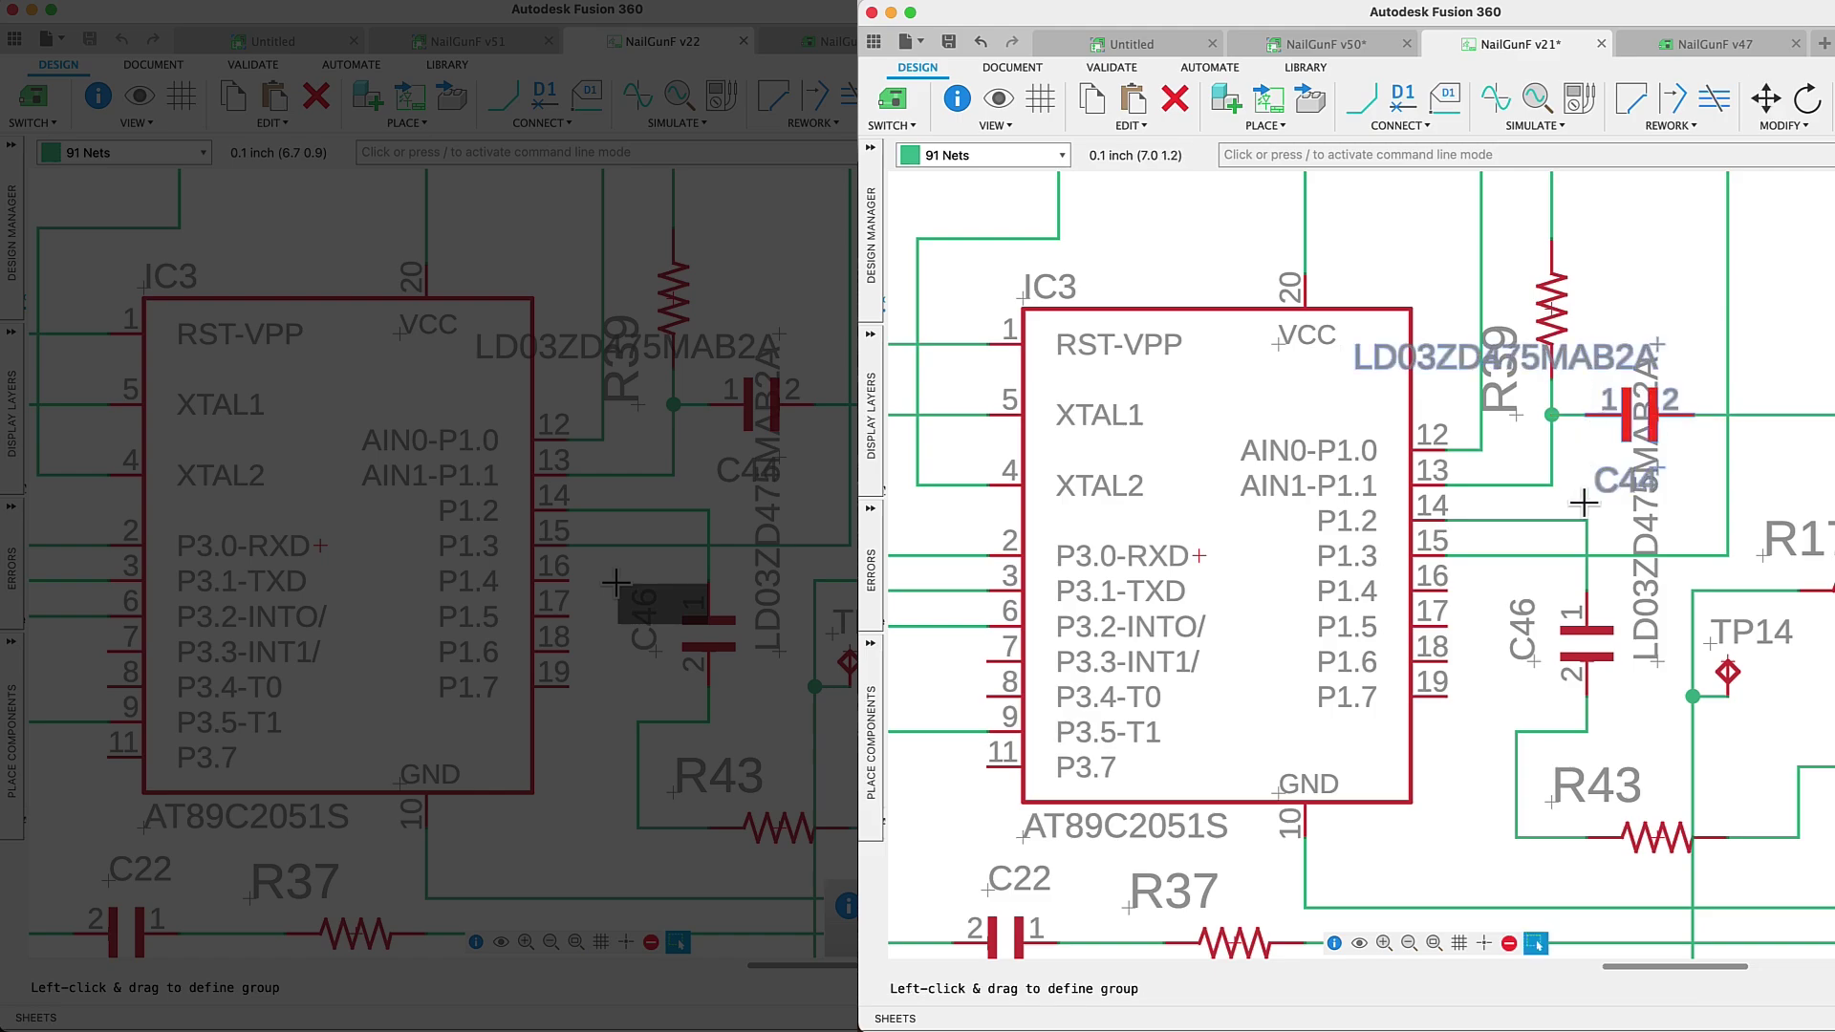
{"action": "right_click", "coordinate": [1584, 633], "text": "ctrl"}
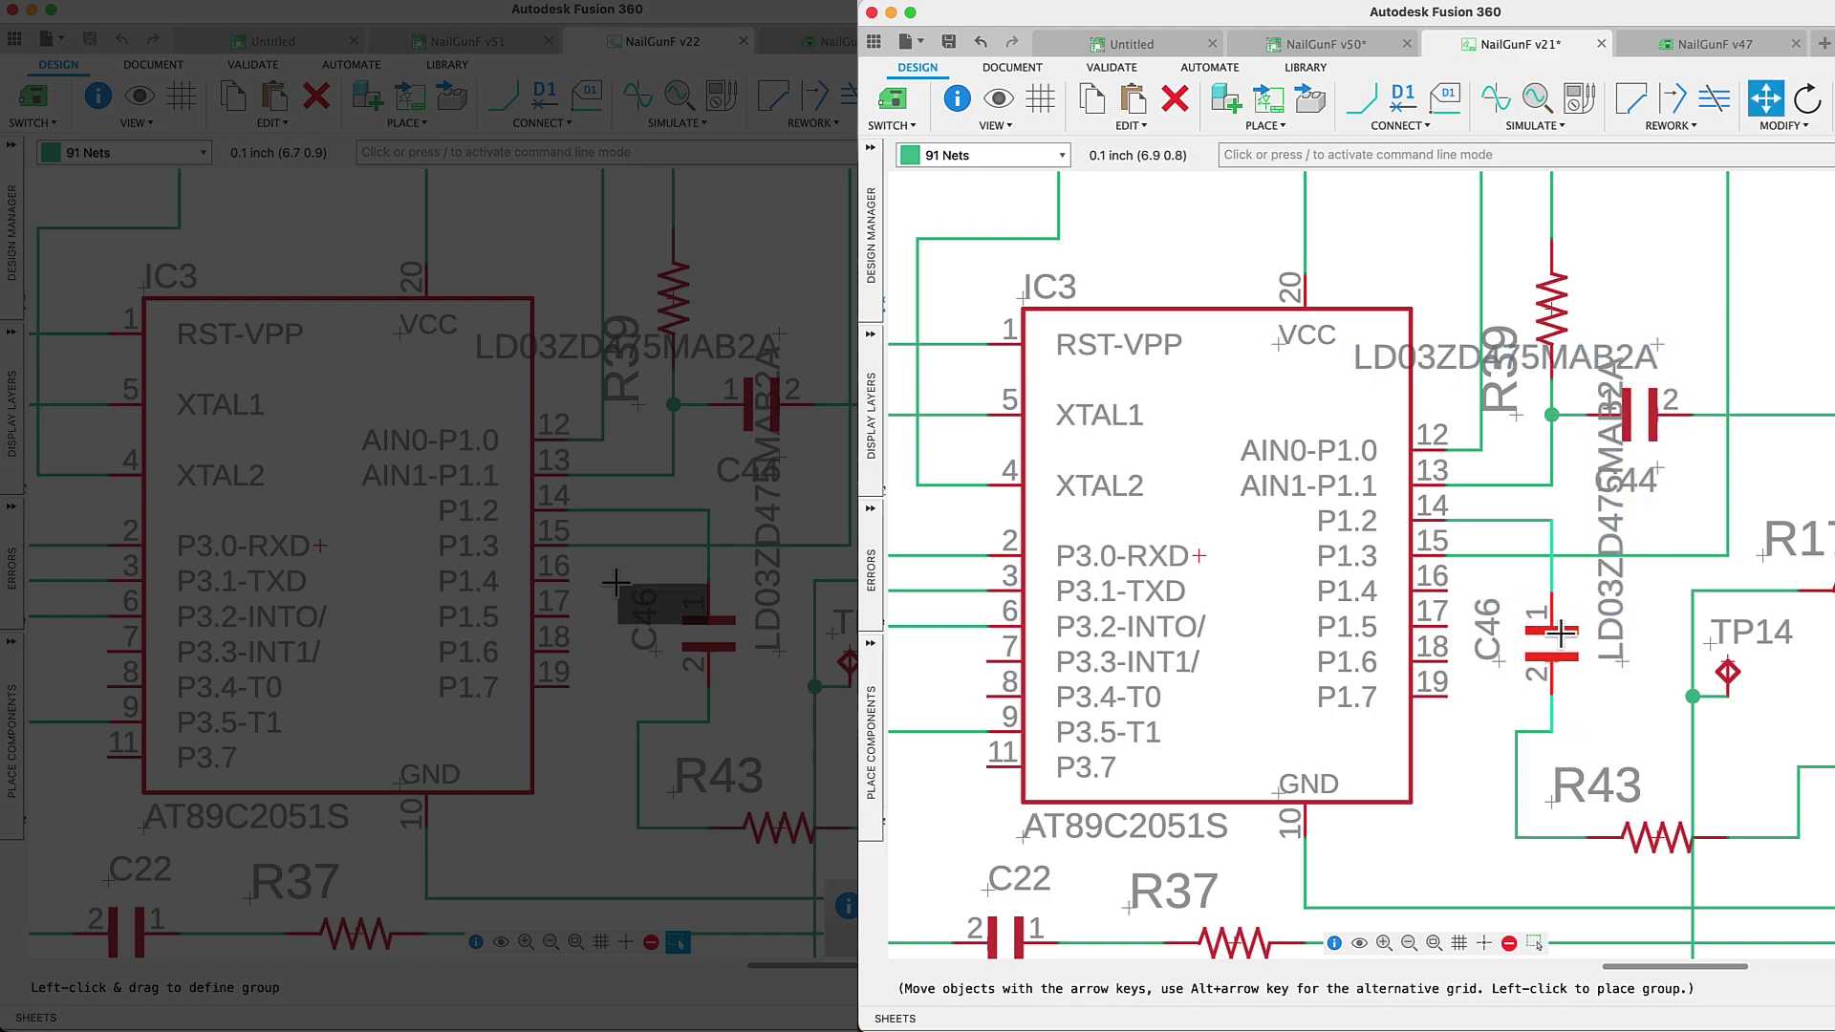
{"action": "key", "text": "Escape"}
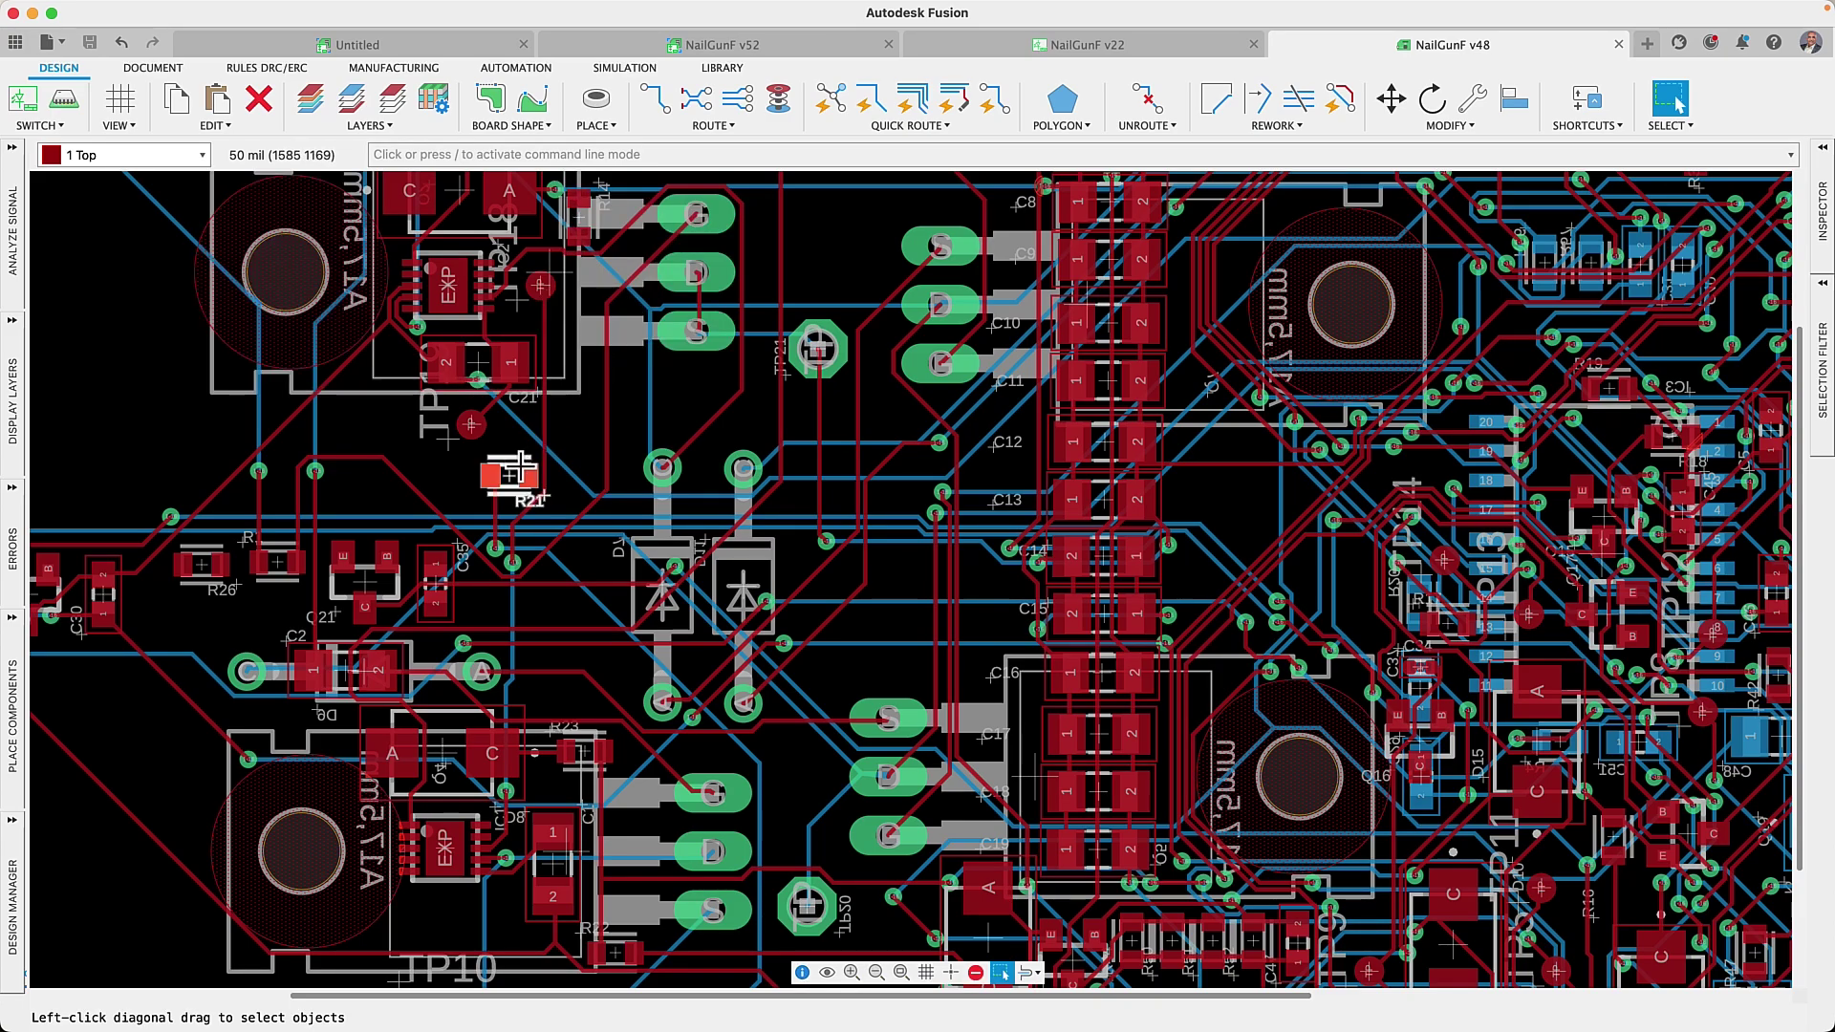
Limit the selection filter to Component, test it on TP21, then box-select diodes D1 and D11.
{"action": "left_click", "coordinate": [1824, 359]}
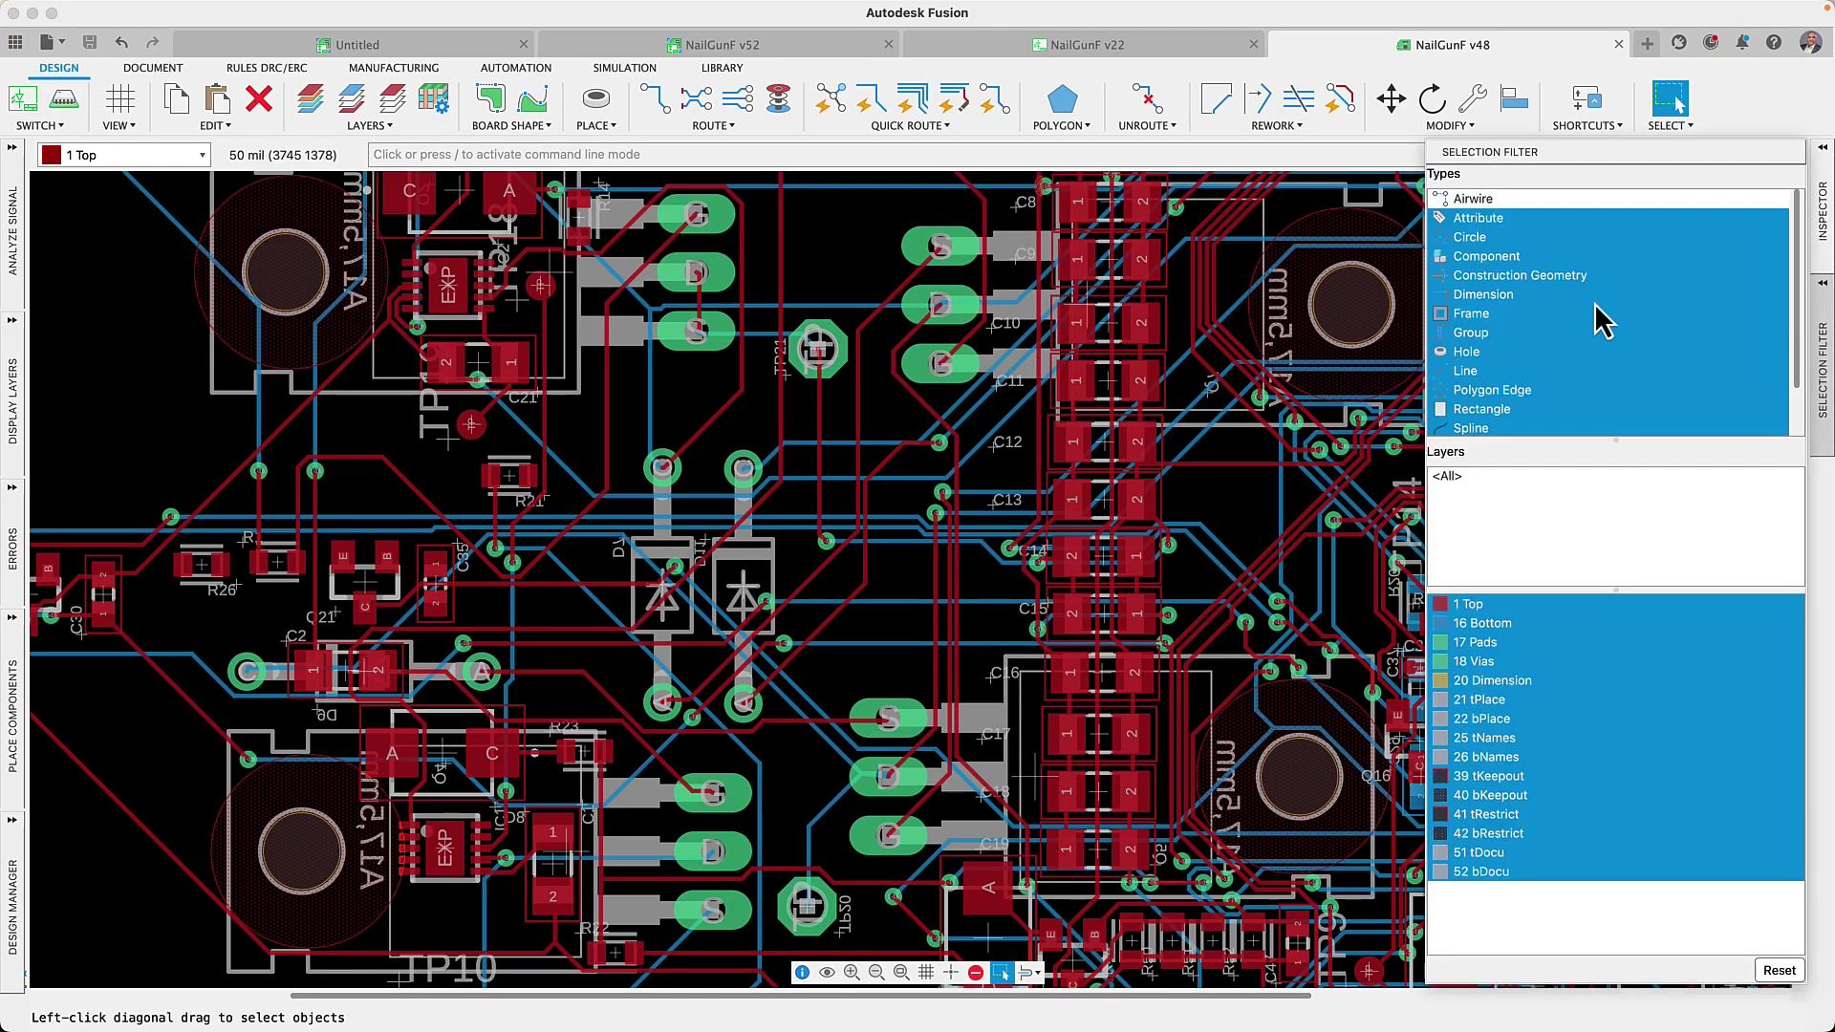
{"action": "left_click", "coordinate": [1502, 259]}
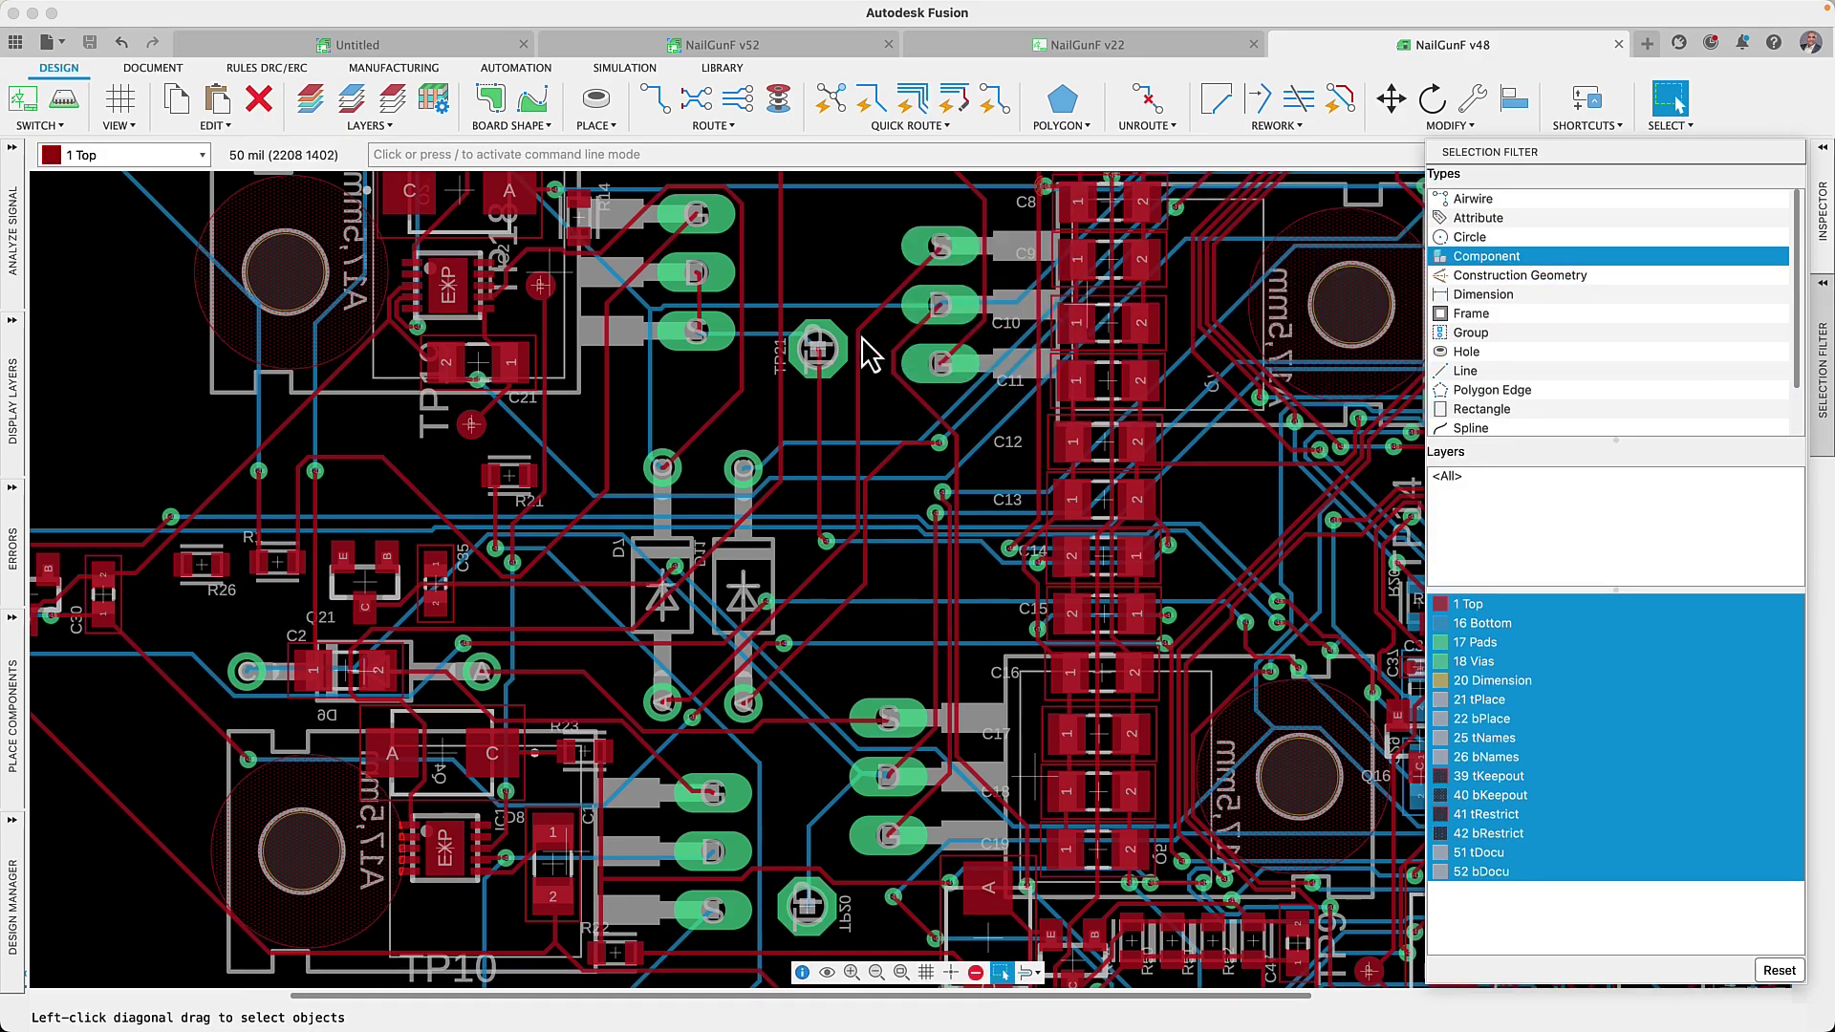
{"action": "left_click_drag", "start_coordinate": [819, 350], "coordinate": [846, 318]}
{"action": "key", "text": "Escape"}
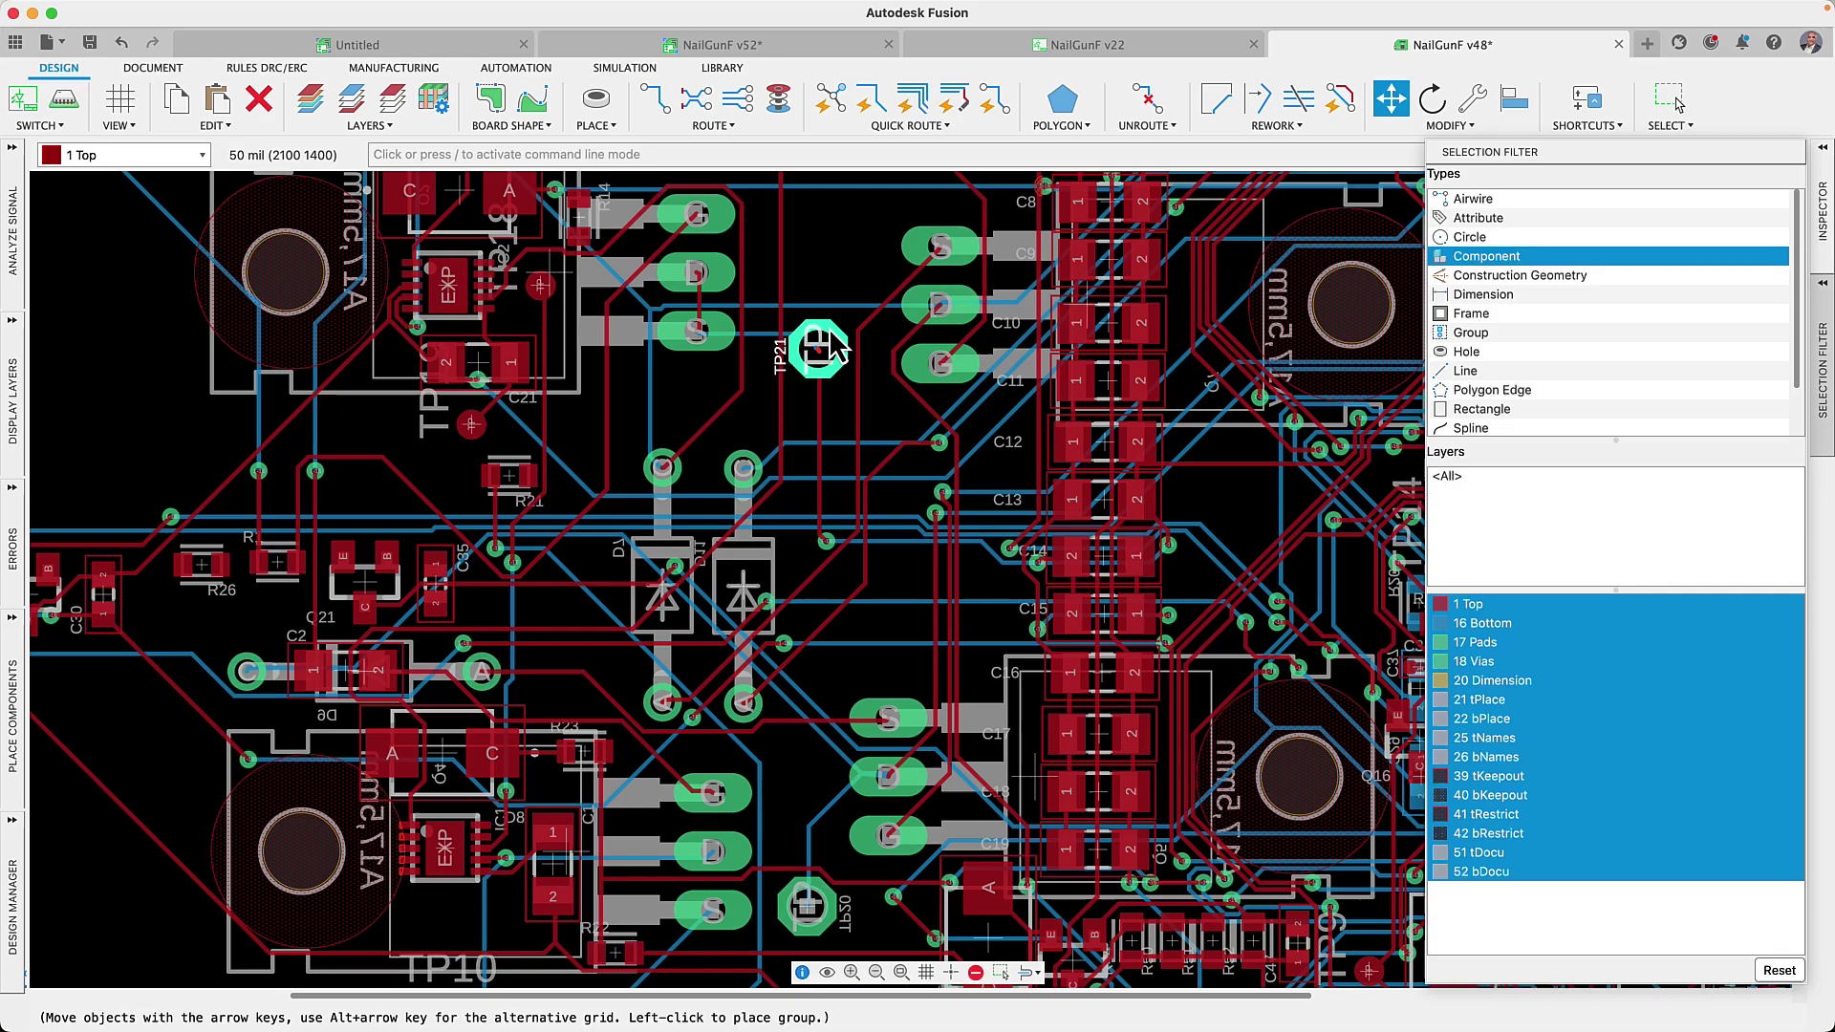
{"action": "key", "text": "Escape"}
{"action": "right_click", "coordinate": [824, 342]}
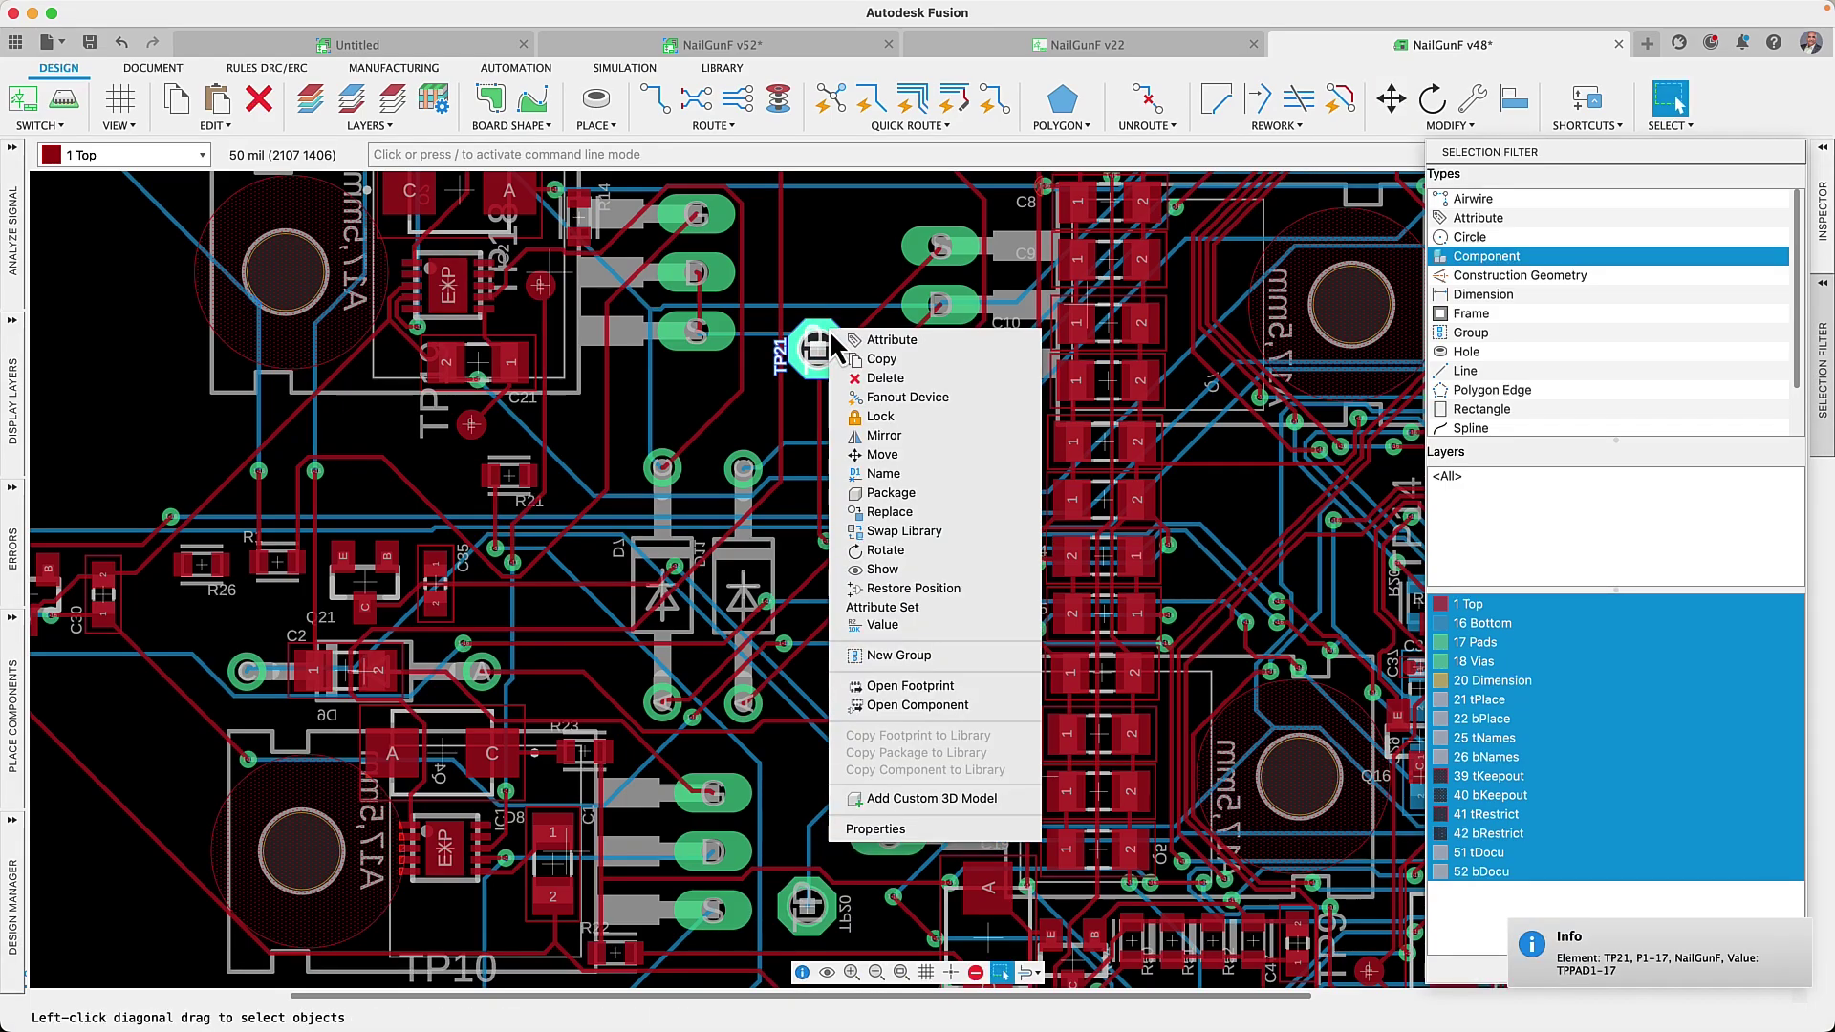
{"action": "key", "text": "Escape"}
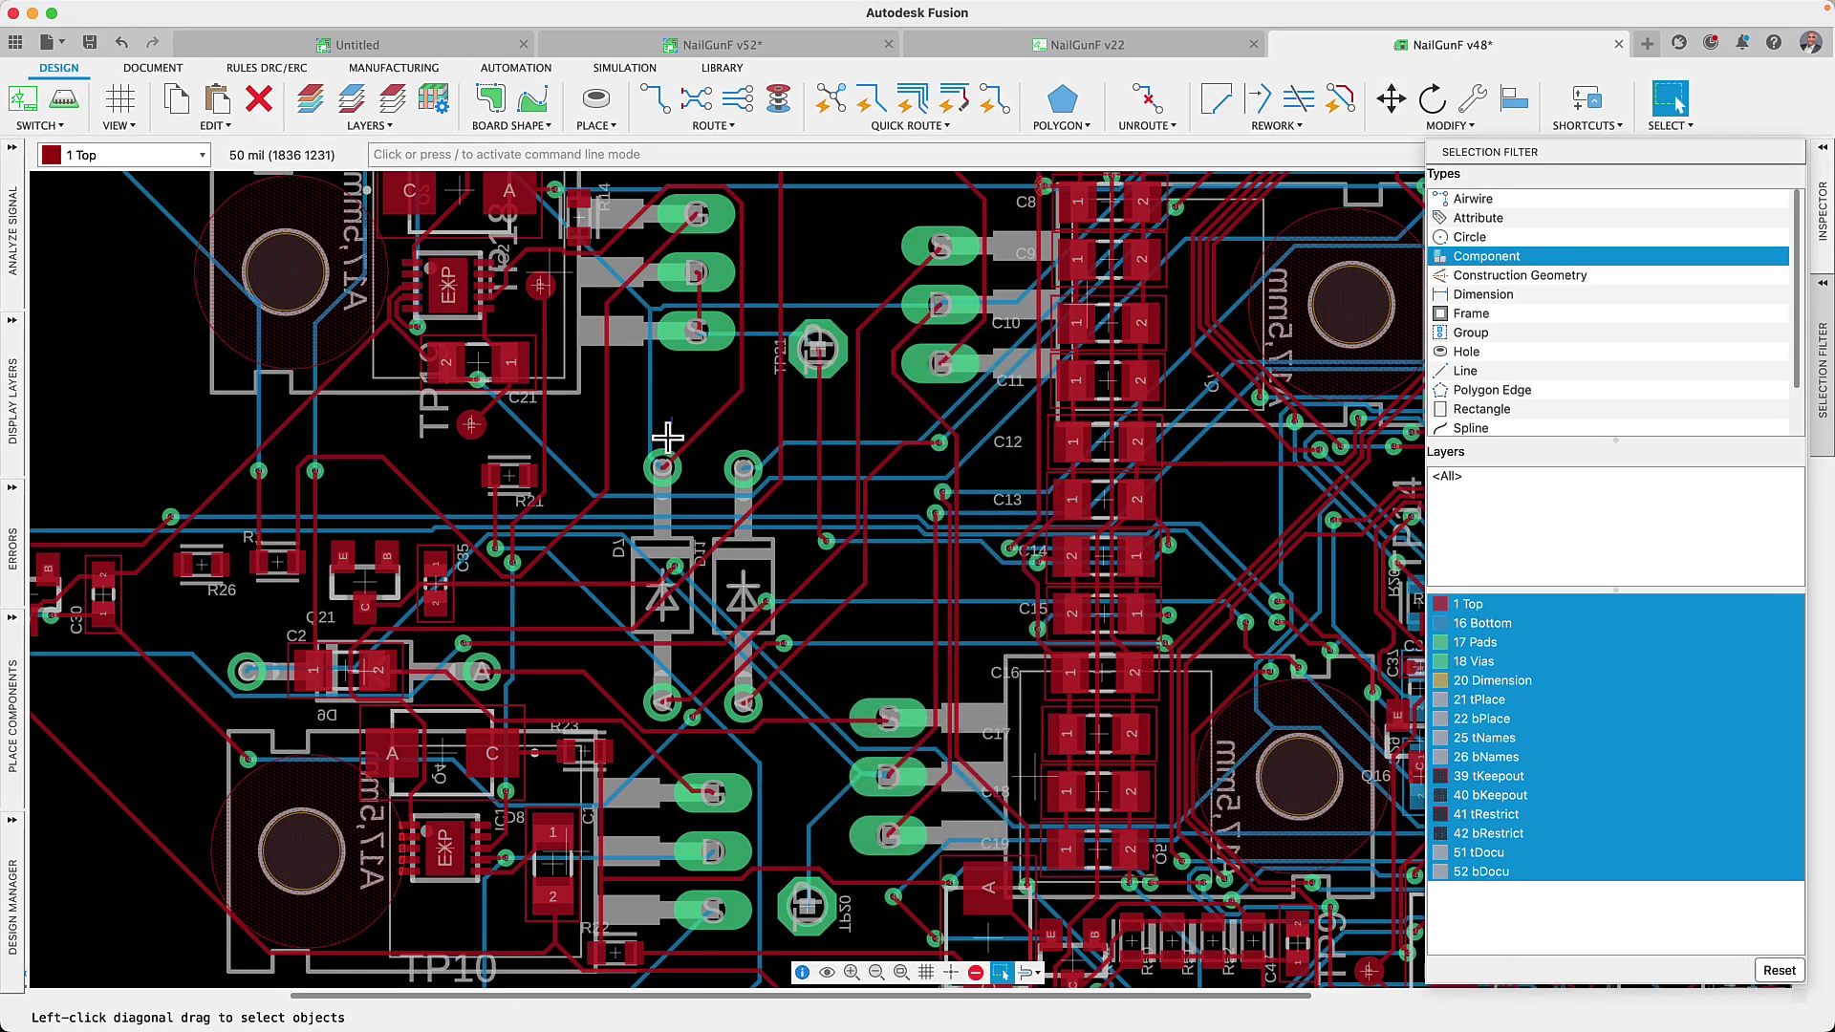
{"action": "left_click_drag", "start_coordinate": [672, 417], "coordinate": [810, 741]}
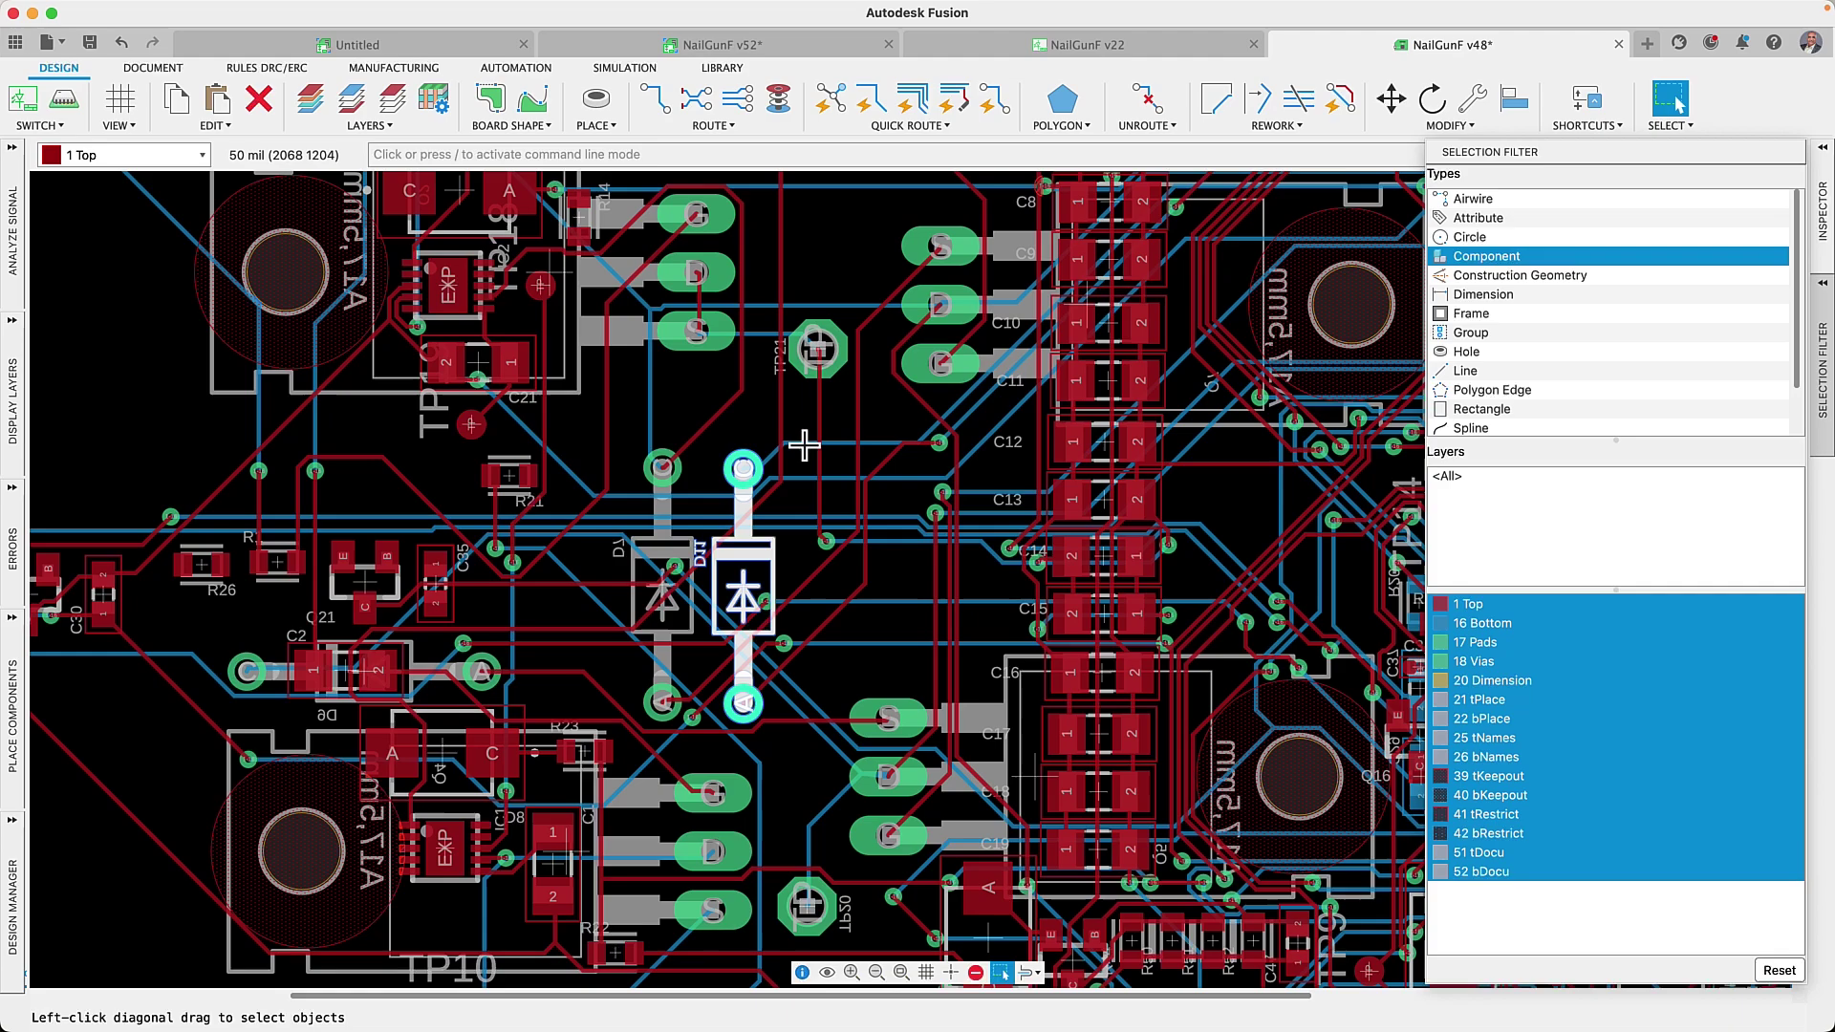
{"action": "mouse_move", "coordinate": [804, 446]}
{"action": "left_mouse_down"}
{"action": "mouse_move", "coordinate": [741, 674]}
{"action": "mouse_move", "coordinate": [662, 706]}
{"action": "left_mouse_up"}
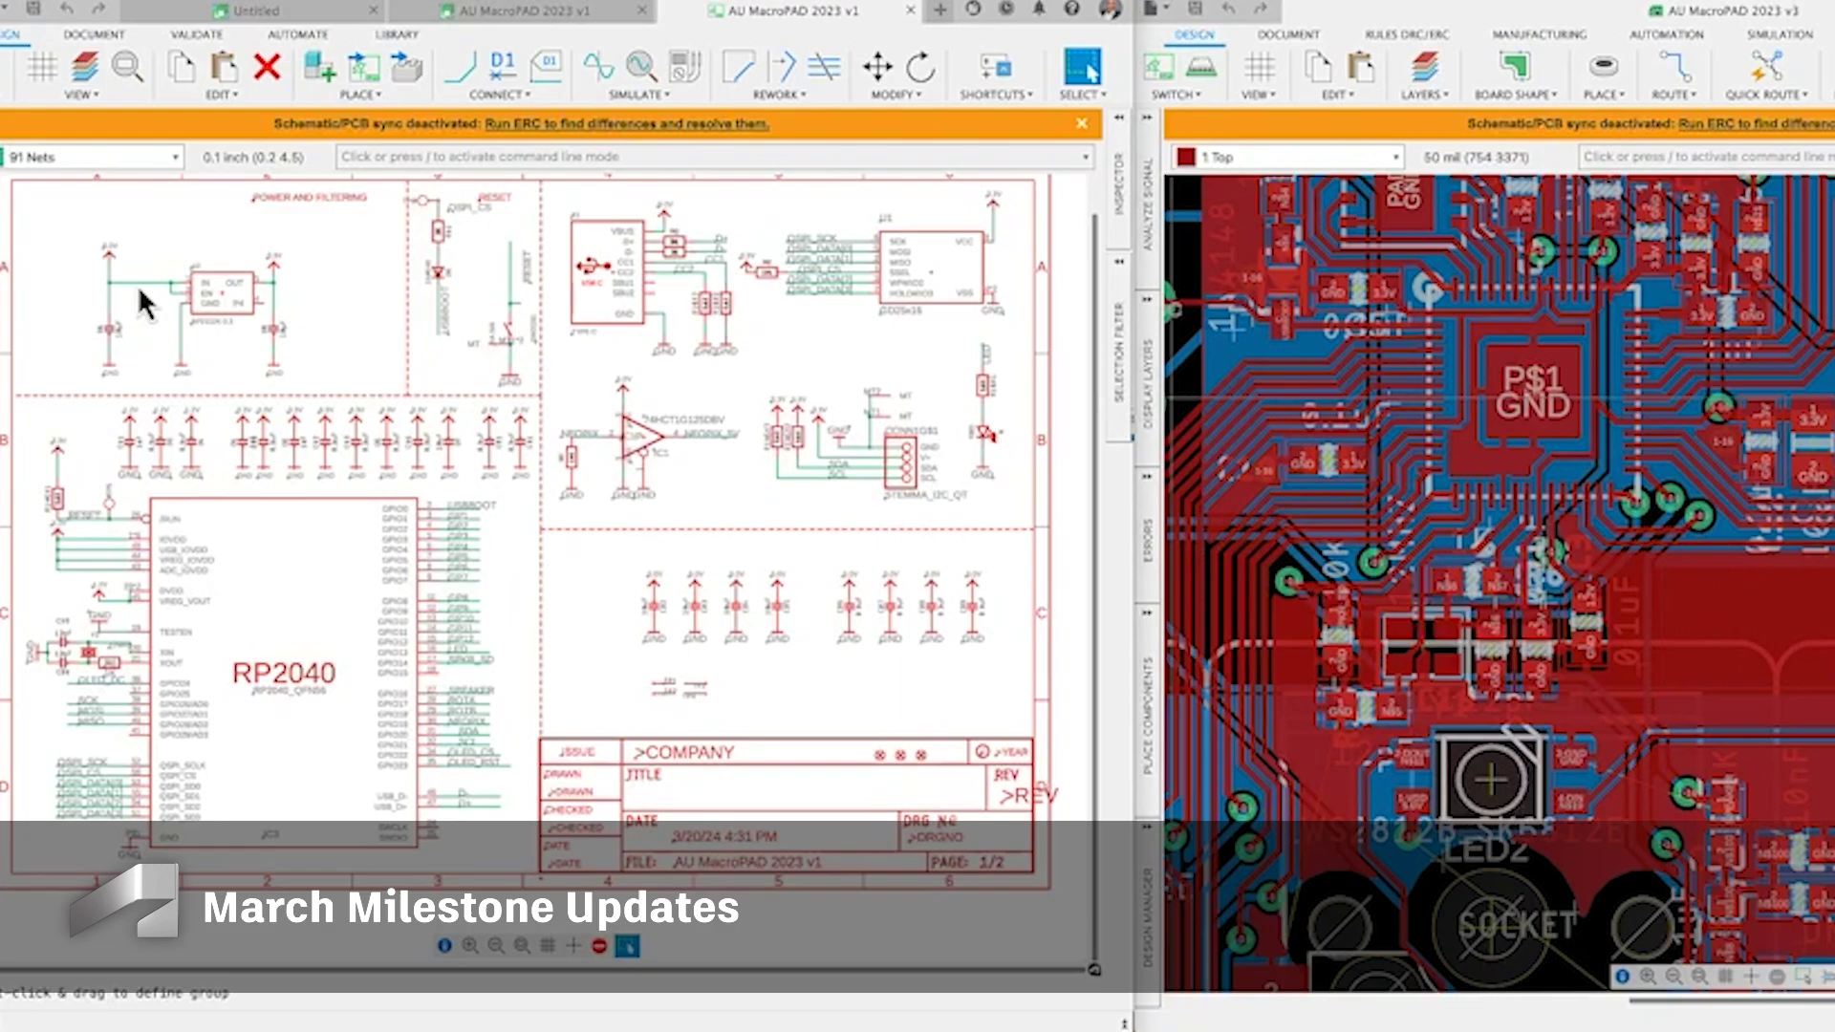
Group the RP2040 and upper-right schematic sections, then compare schematic against board in the Synchronizer.
{"action": "left_click_drag", "start_coordinate": [19, 432], "coordinate": [531, 870]}
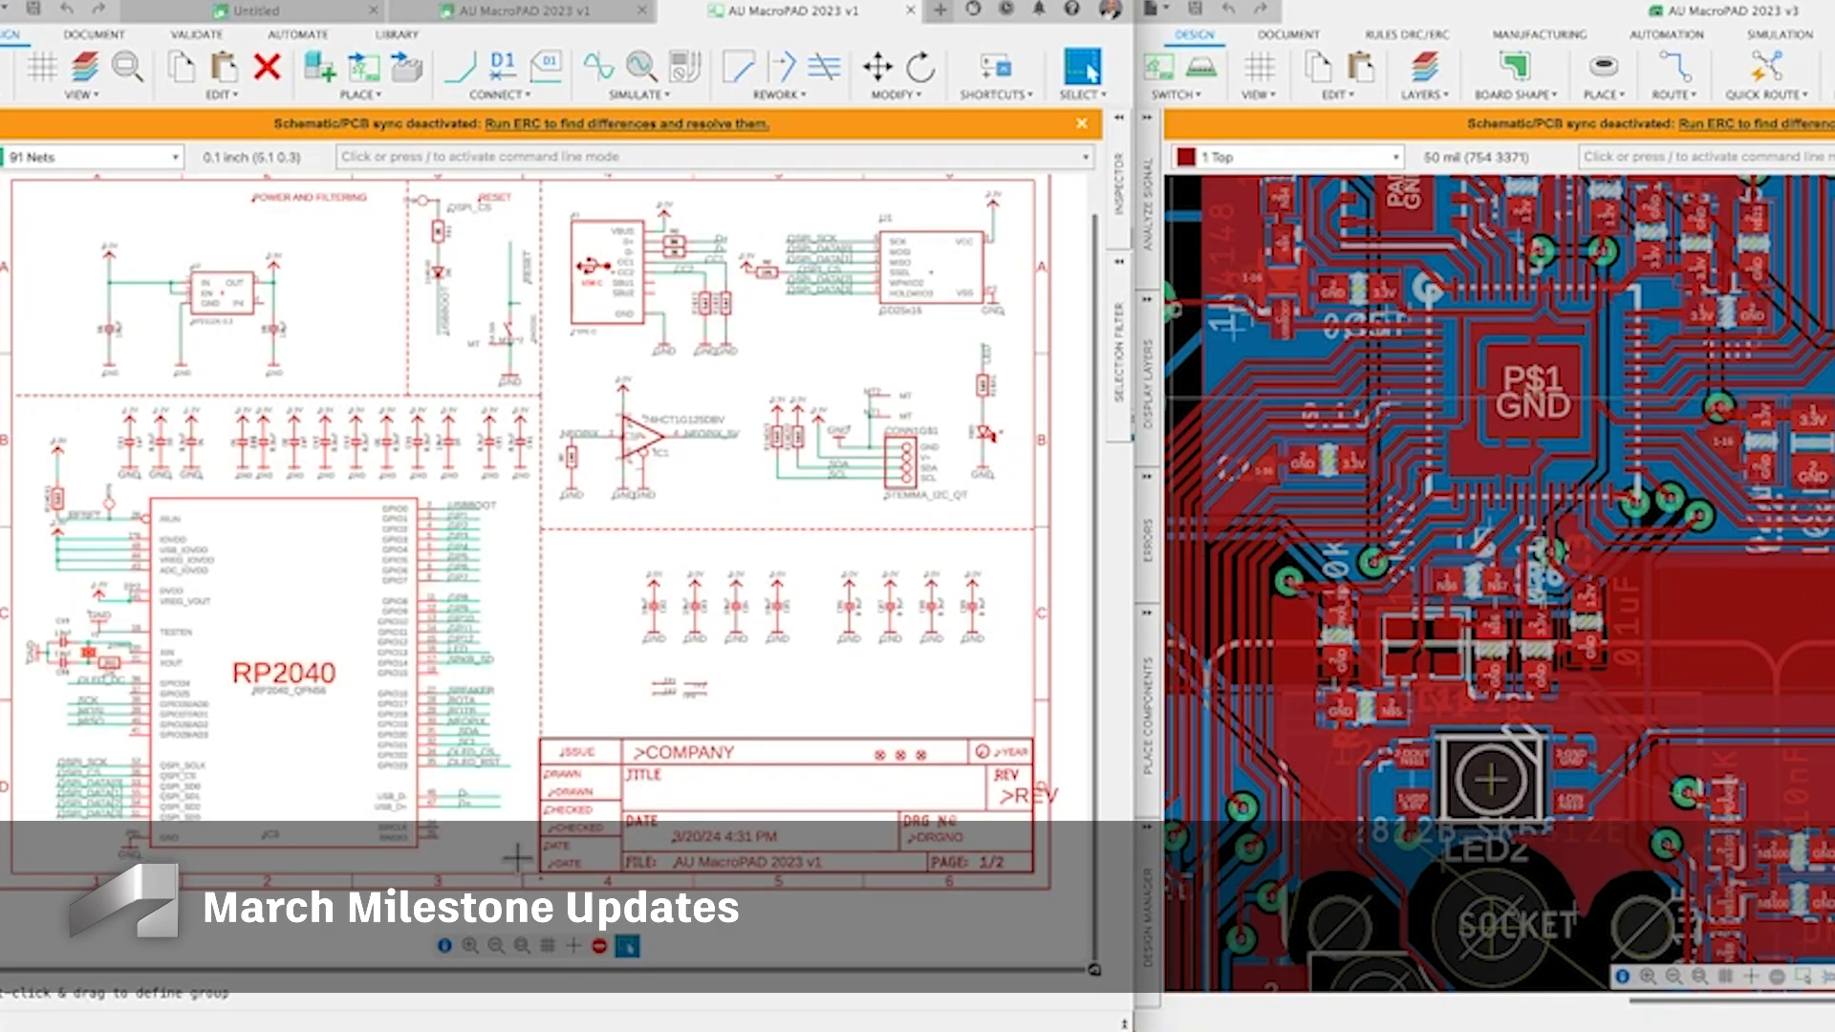
{"action": "left_click_drag", "start_coordinate": [577, 273], "coordinate": [1002, 507]}
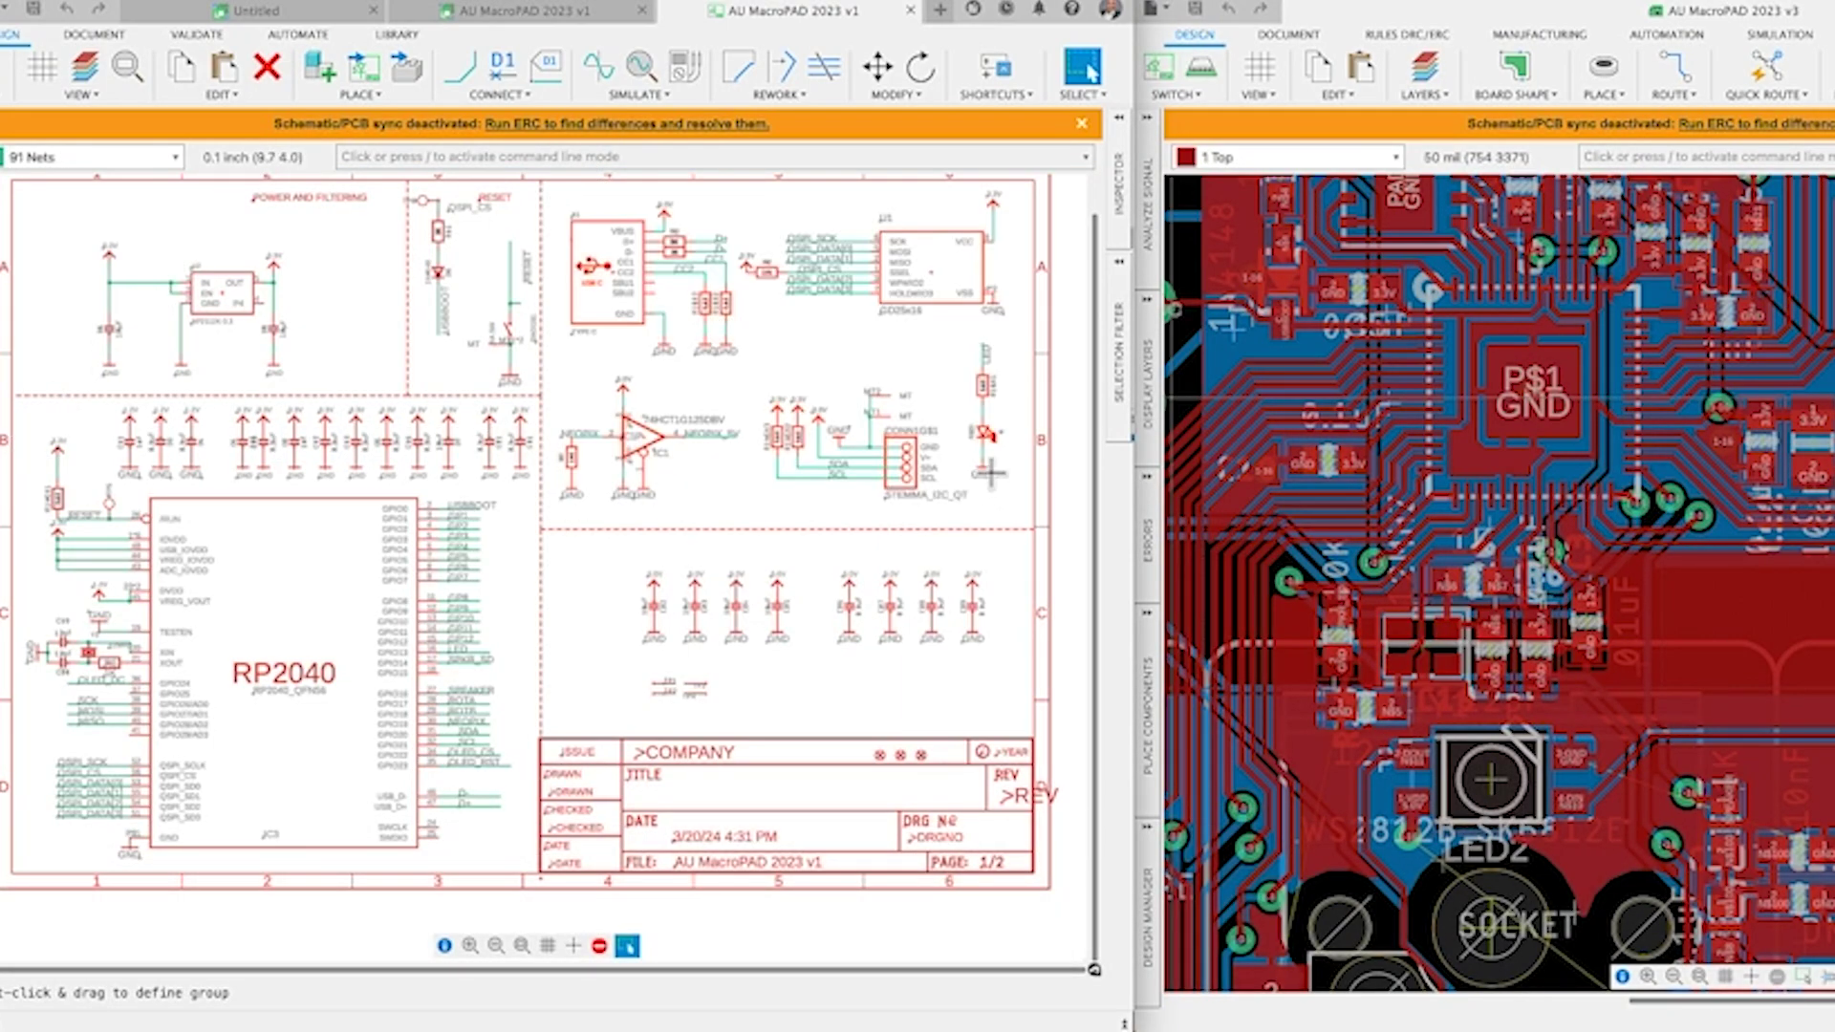
{"action": "left_click", "coordinate": [699, 128]}
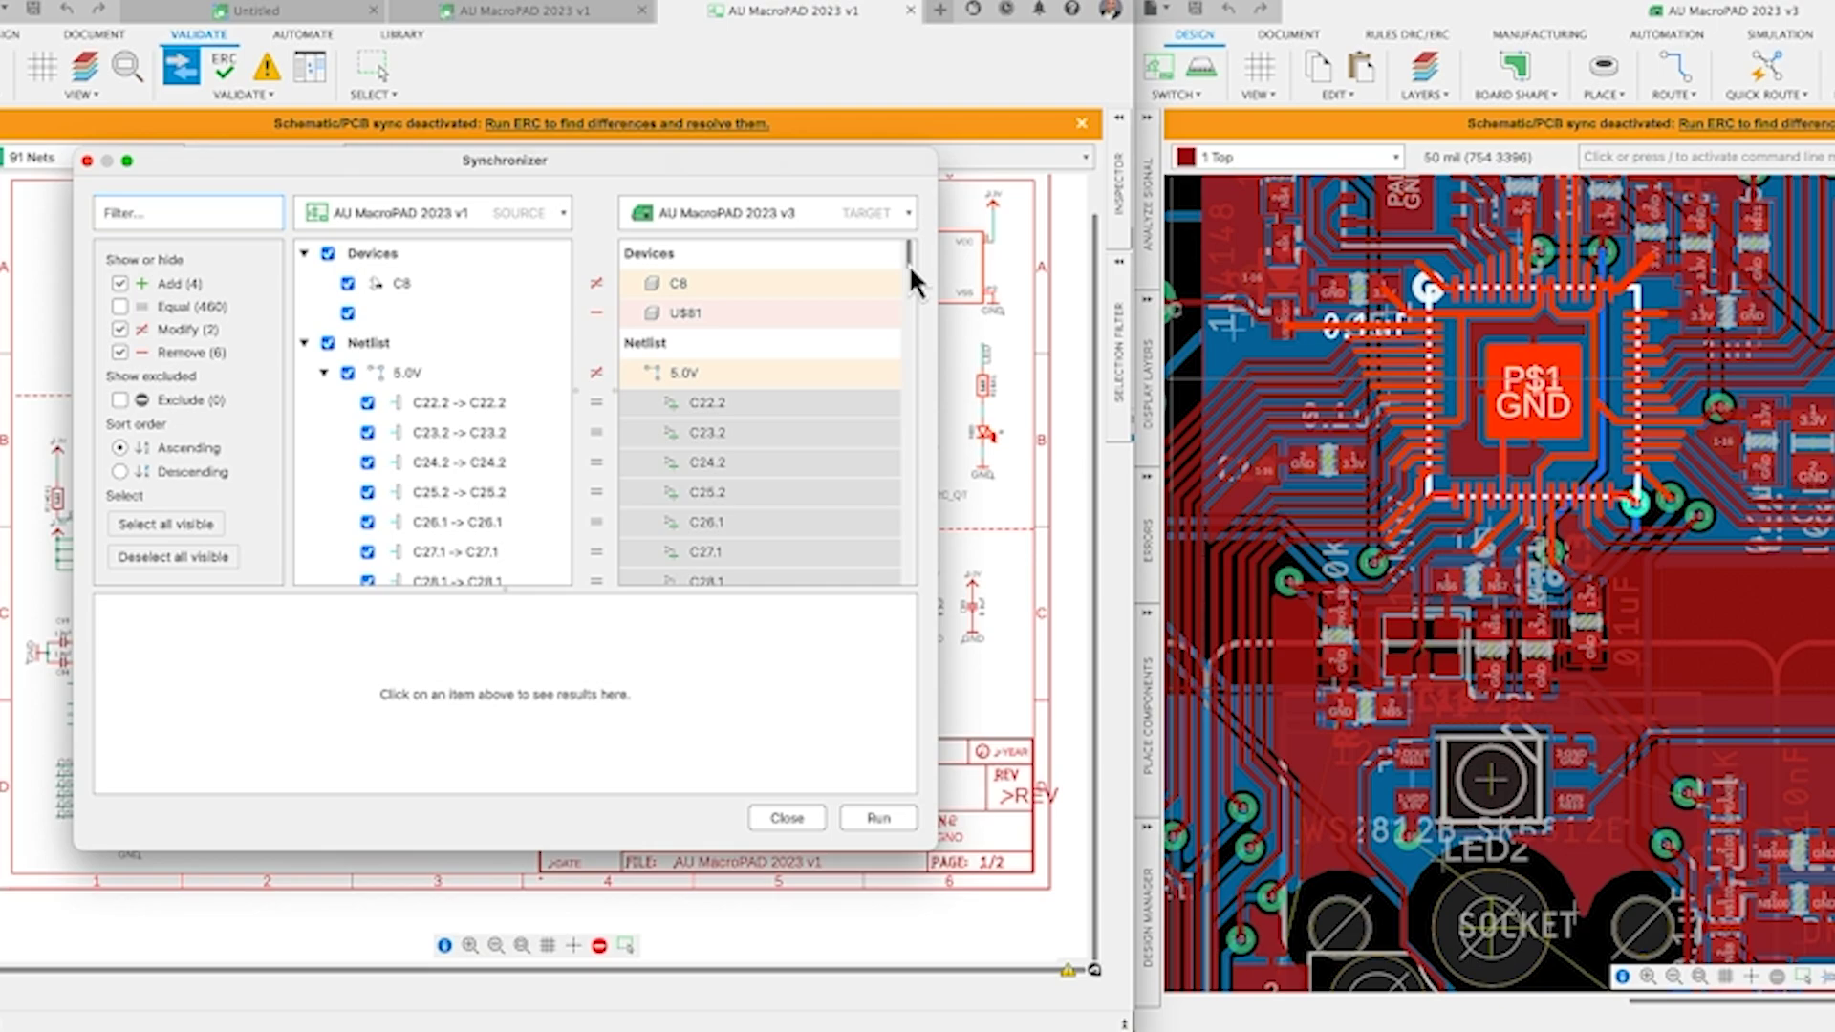
{"action": "left_click_drag", "start_coordinate": [909, 265], "coordinate": [905, 369]}
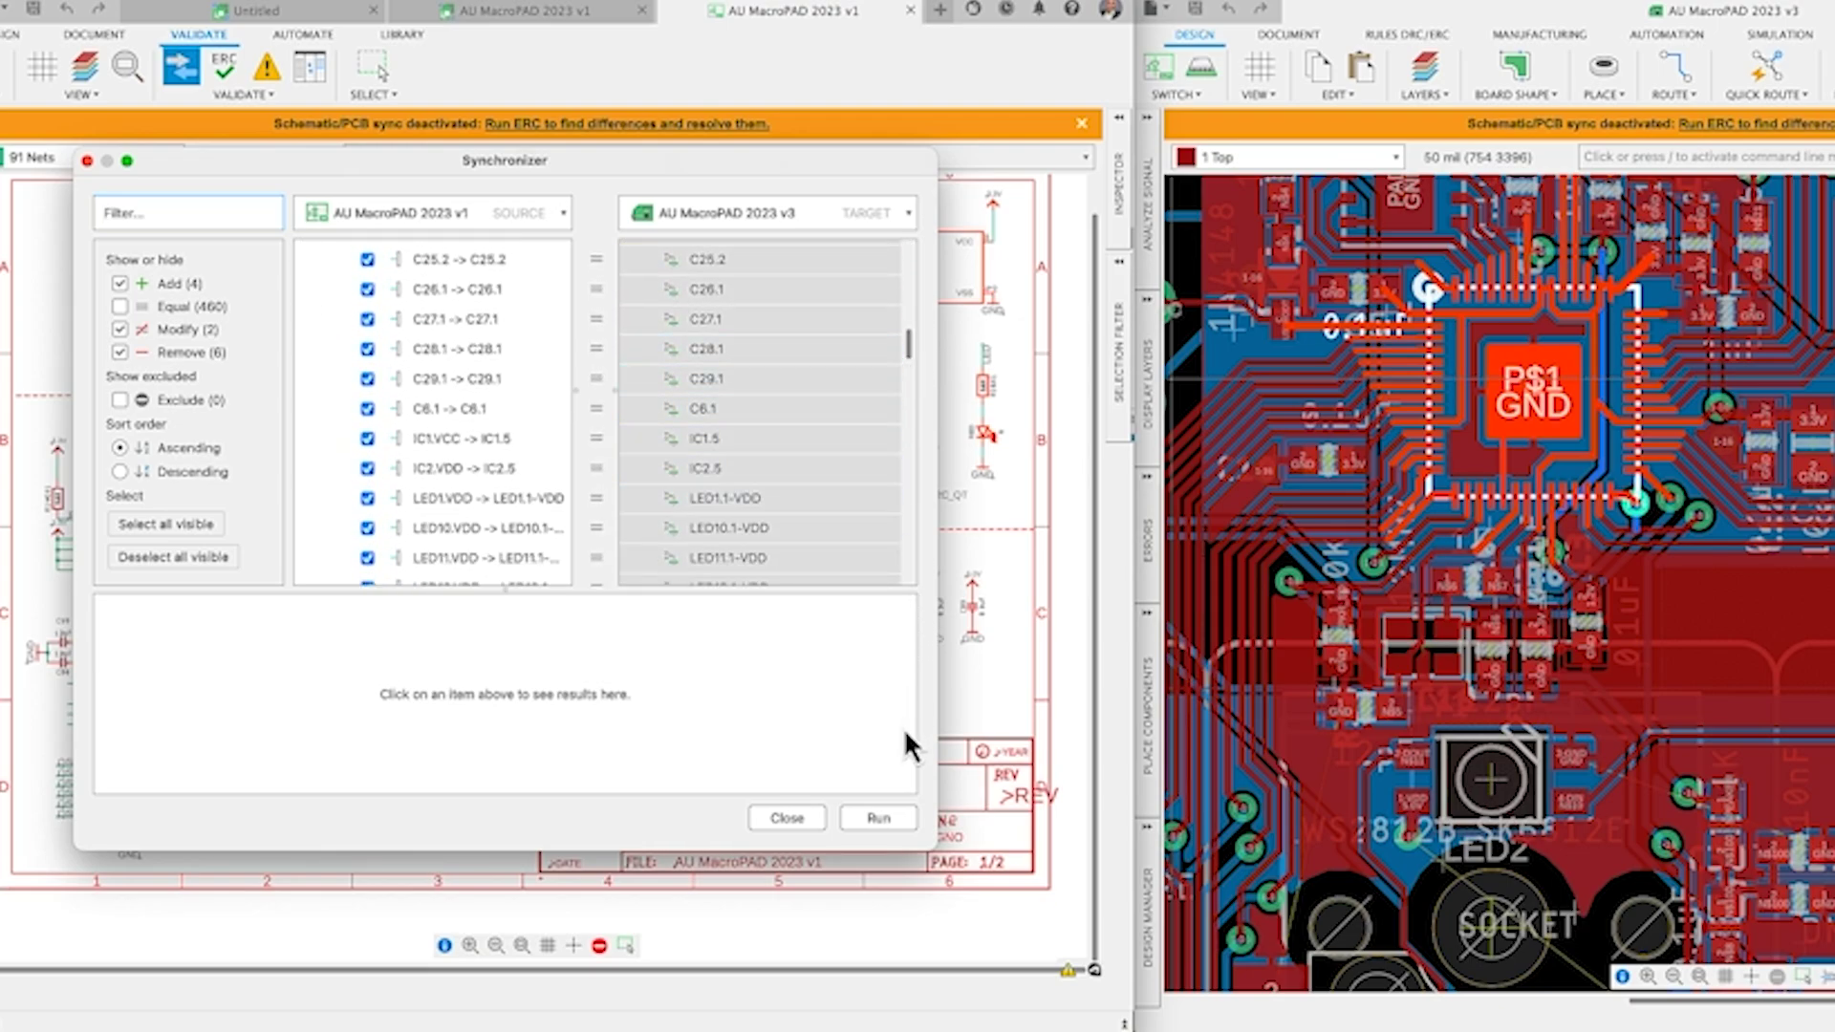
Apply the sync changes, then cross-probe RP2040, U2, J1 and the USB-C/NeoPixel circuits.
{"action": "left_click", "coordinate": [861, 818]}
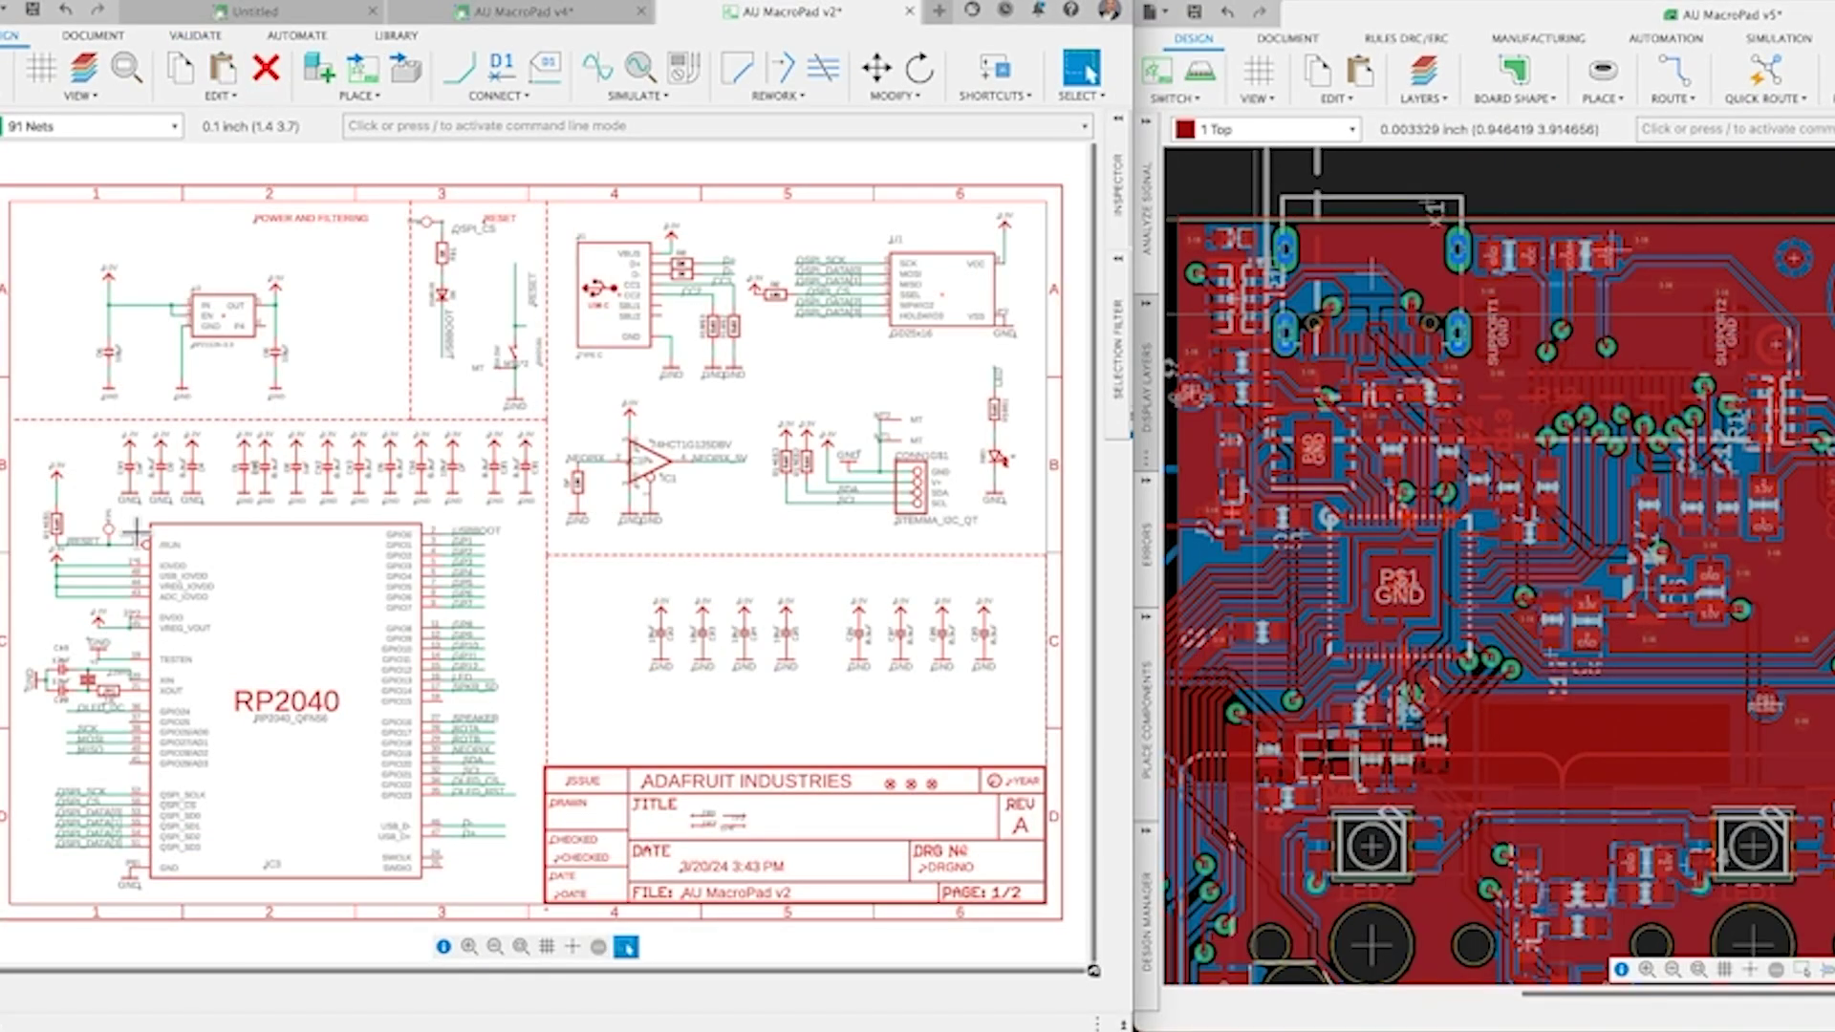
{"action": "left_click", "coordinate": [143, 533]}
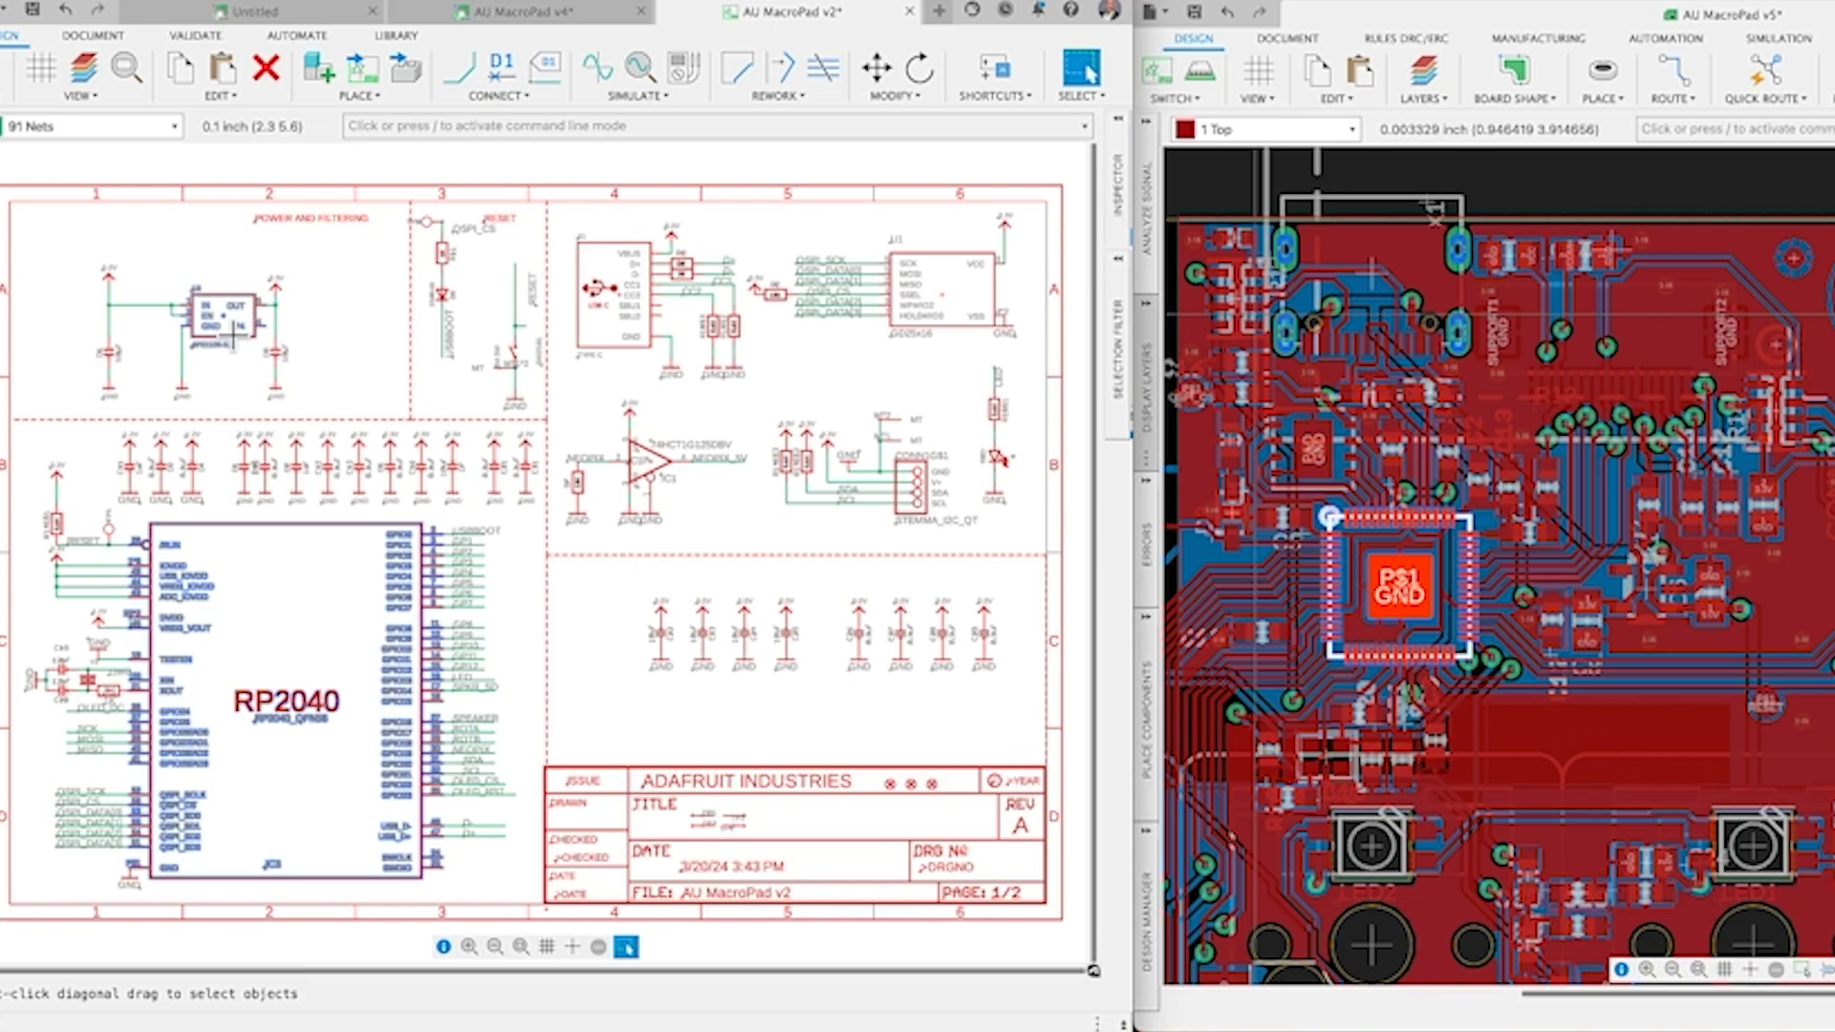
{"action": "left_click", "coordinate": [233, 335]}
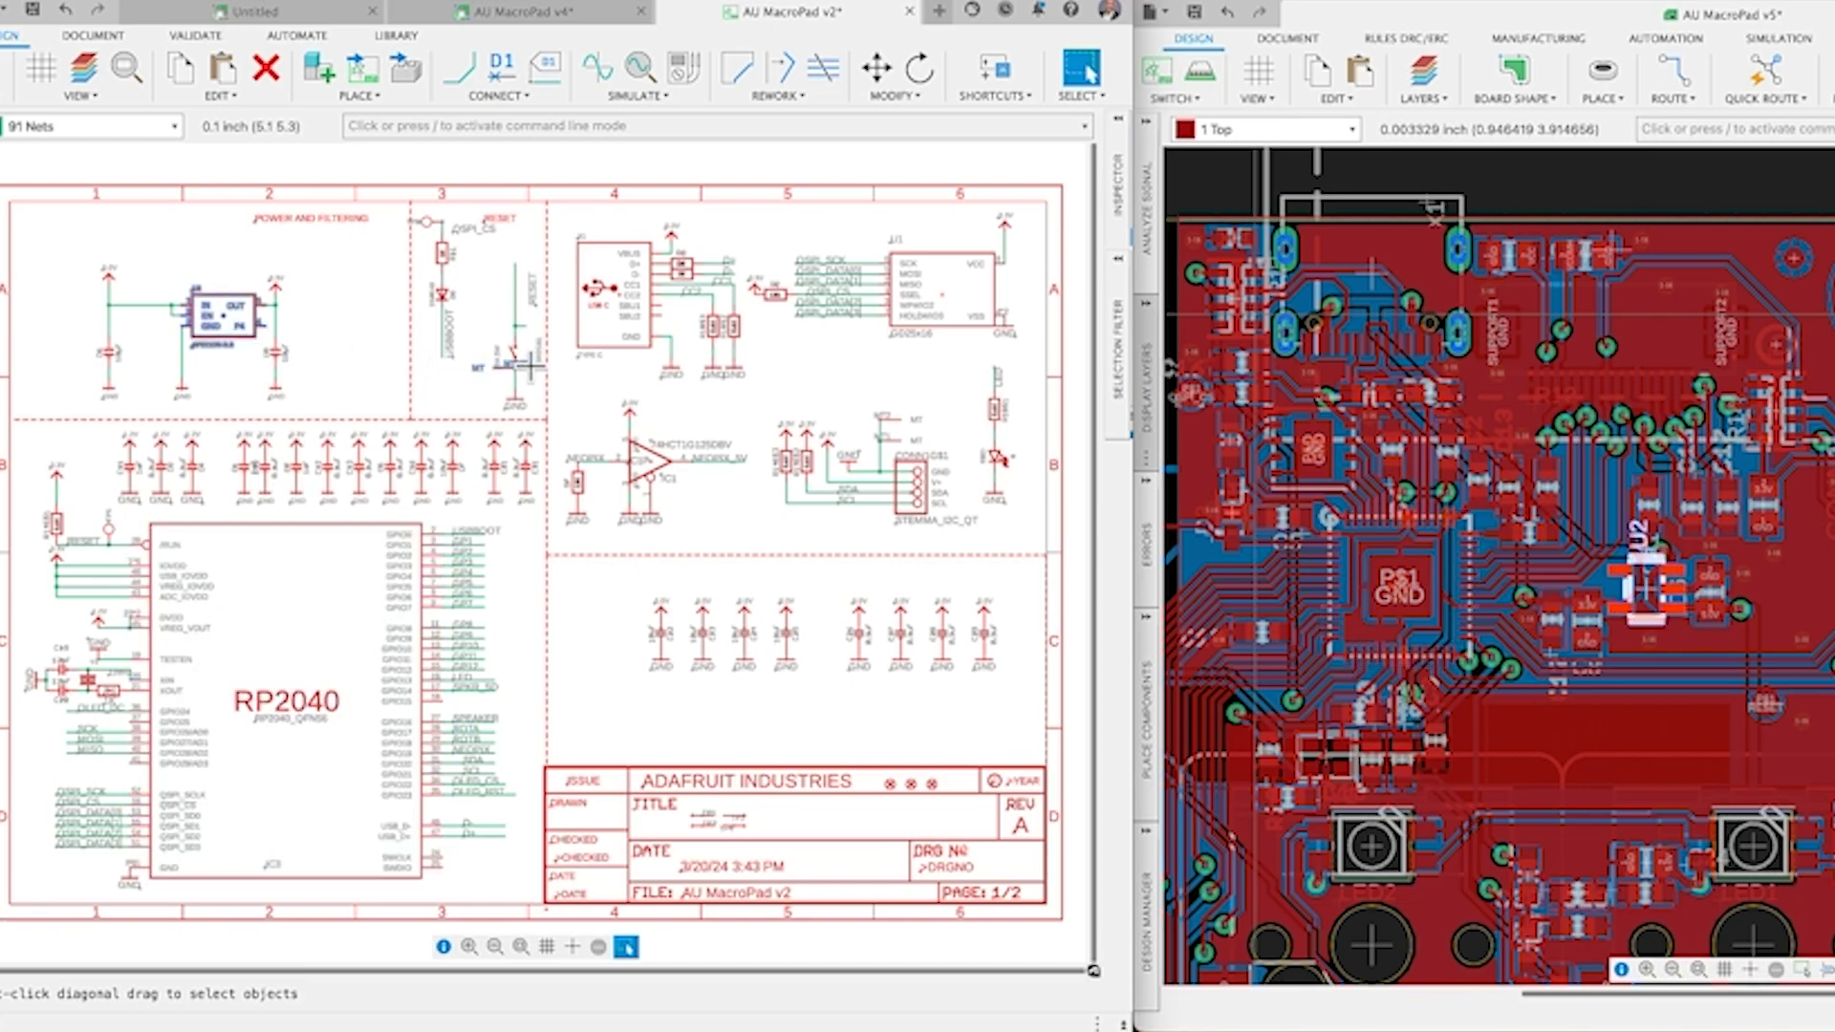
{"action": "left_click", "coordinate": [608, 345]}
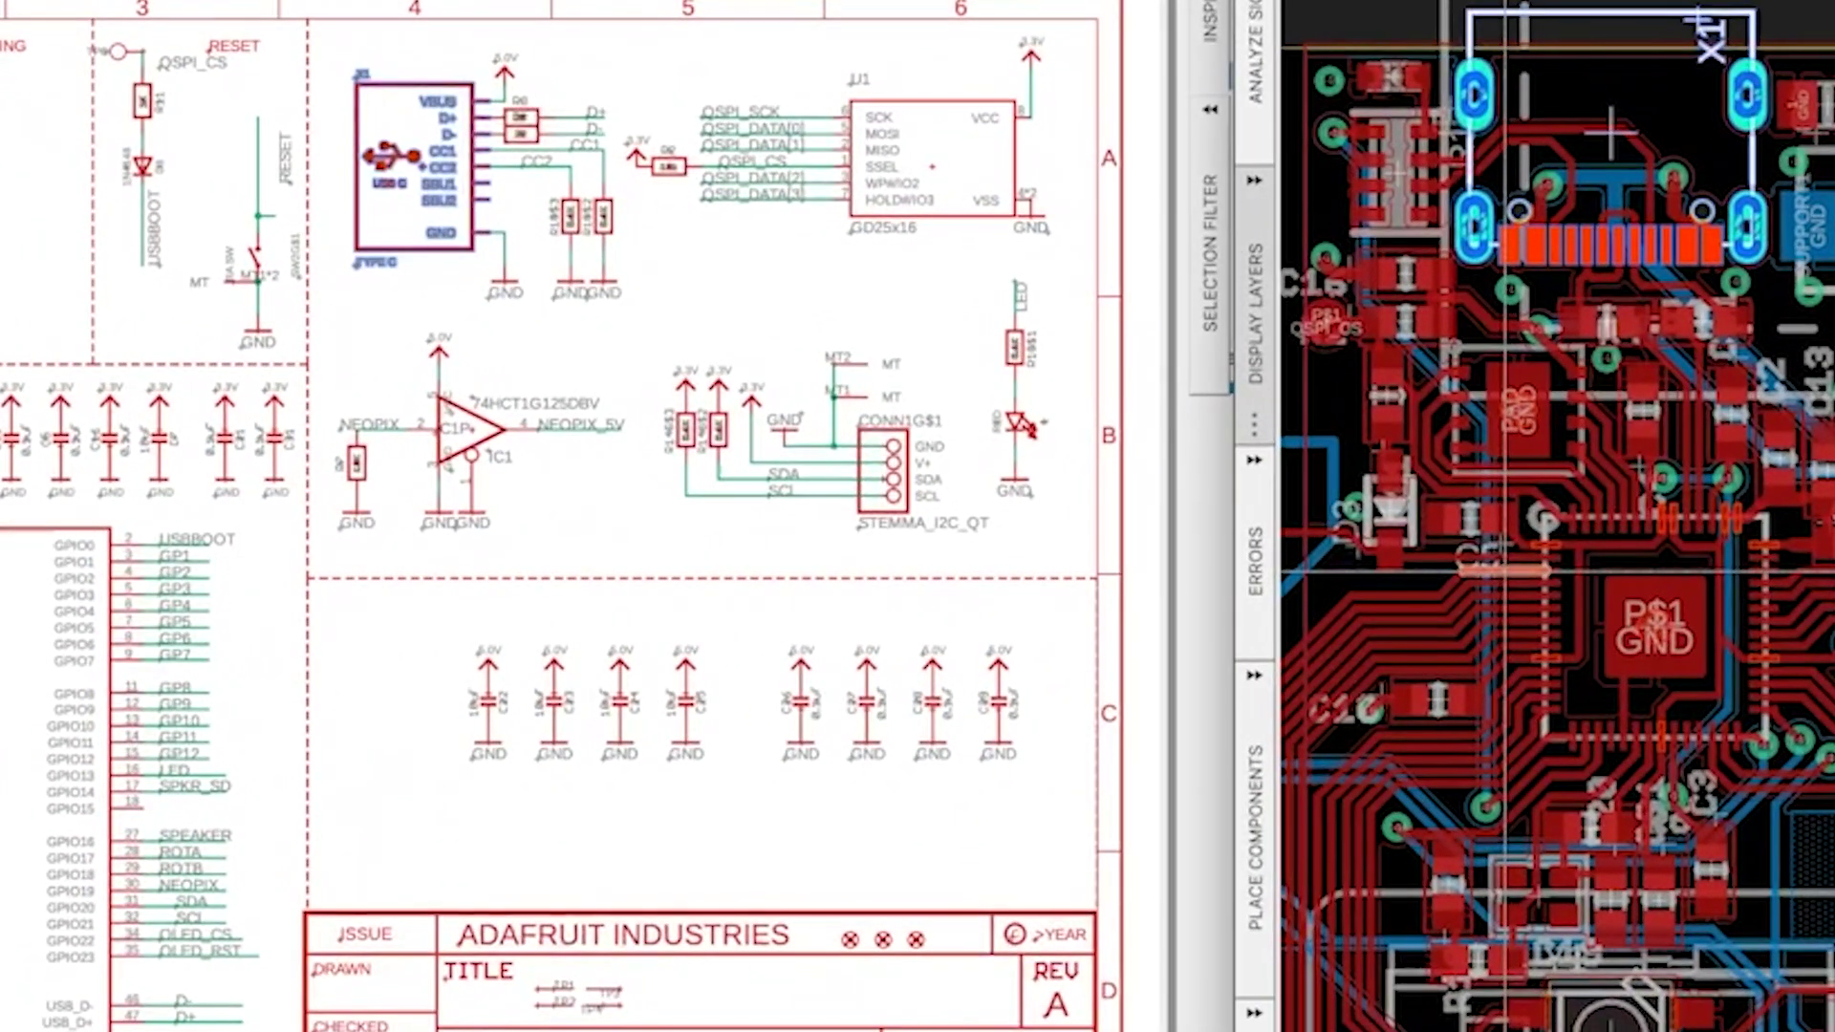
{"action": "left_click", "coordinate": [1503, 574]}
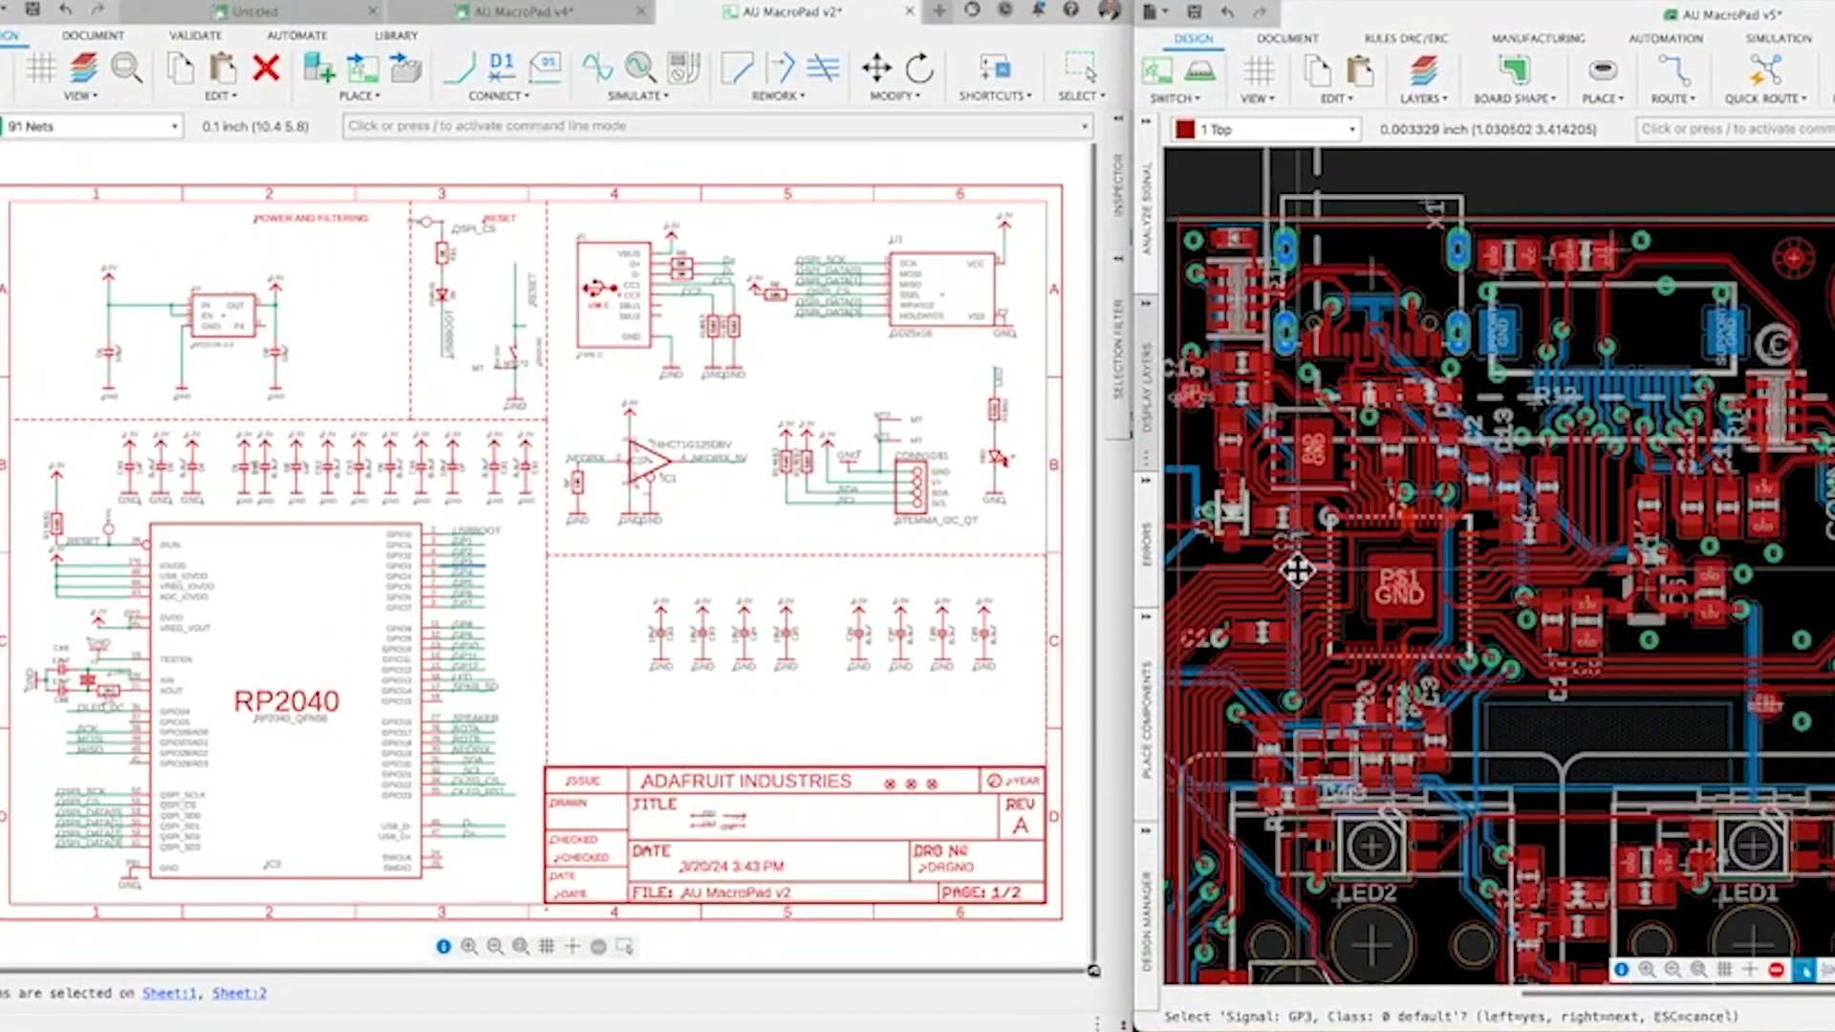
{"action": "left_click_drag", "start_coordinate": [558, 217], "coordinate": [1011, 540]}
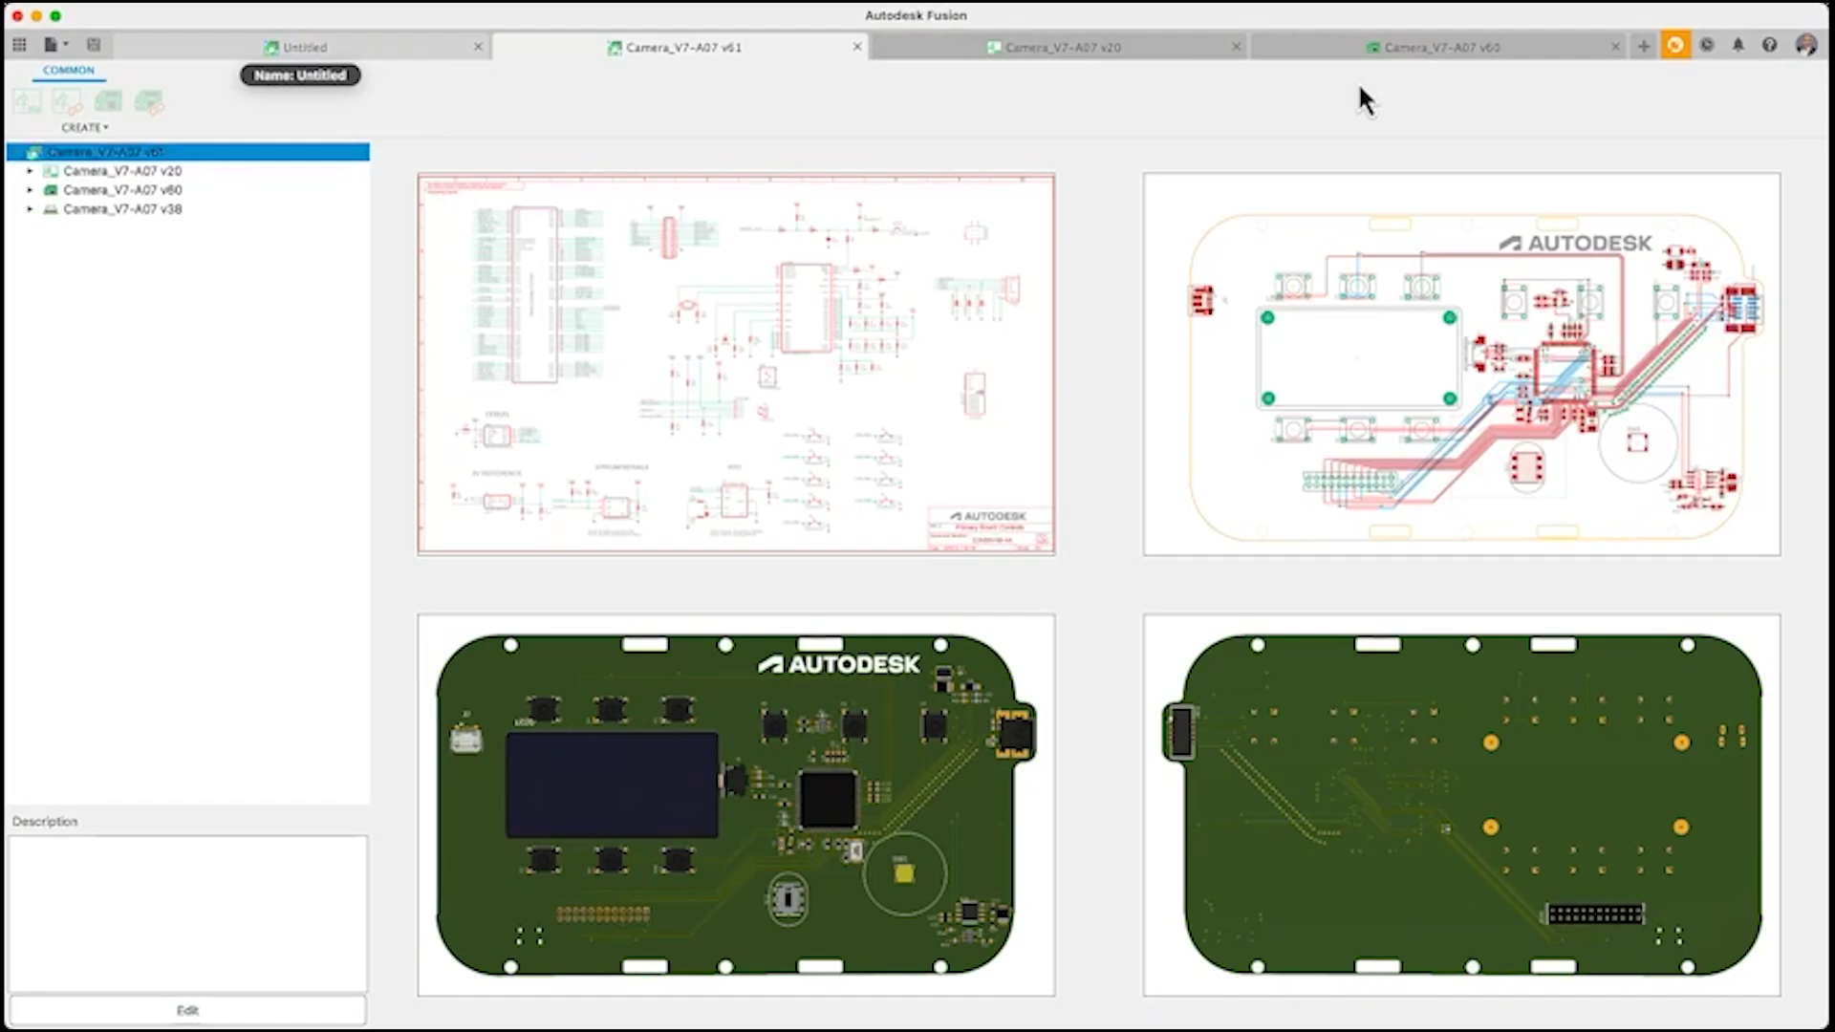
Stitch GND vias across the Camera_V7-A07 v60 board.
{"action": "left_click", "coordinate": [1363, 50]}
{"action": "left_click", "coordinate": [725, 140]}
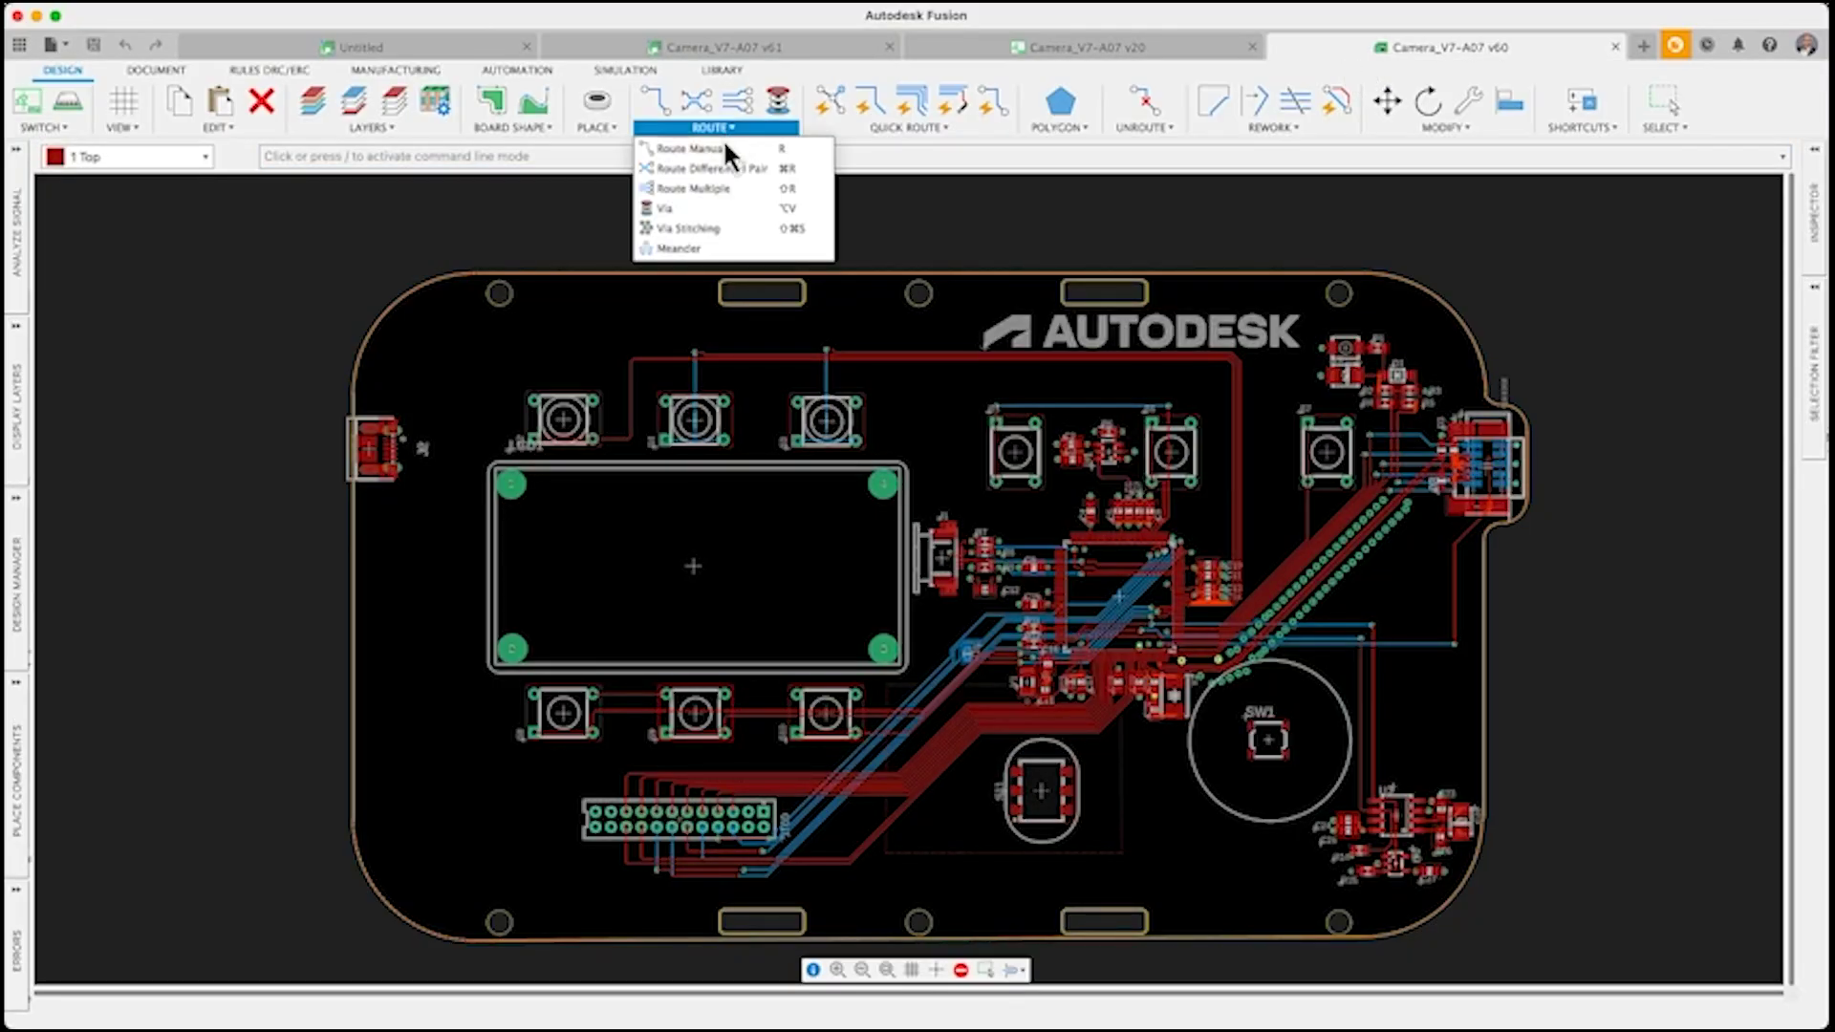
{"action": "left_click", "coordinate": [719, 229]}
{"action": "type", "text": "GND"}
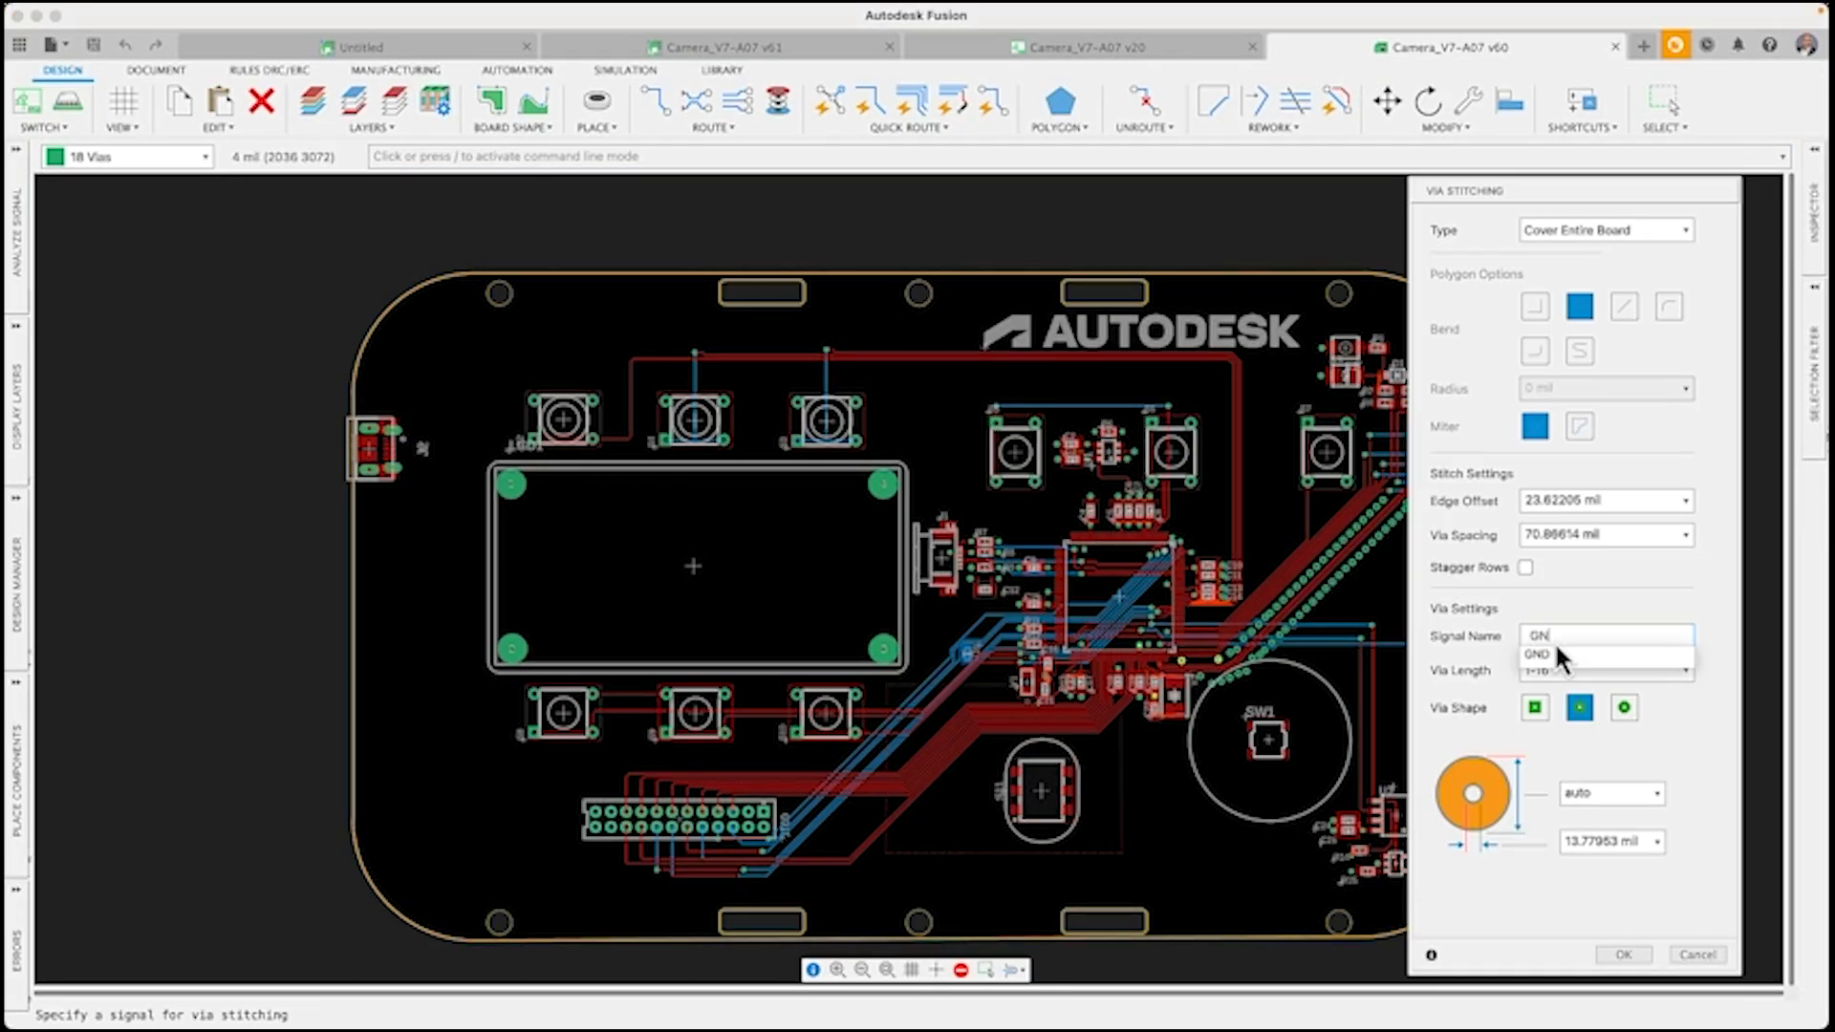
{"action": "left_click", "coordinate": [1622, 954]}
{"action": "scroll", "coordinate": [830, 432], "scroll_direction": "up", "scroll_amount": 5}
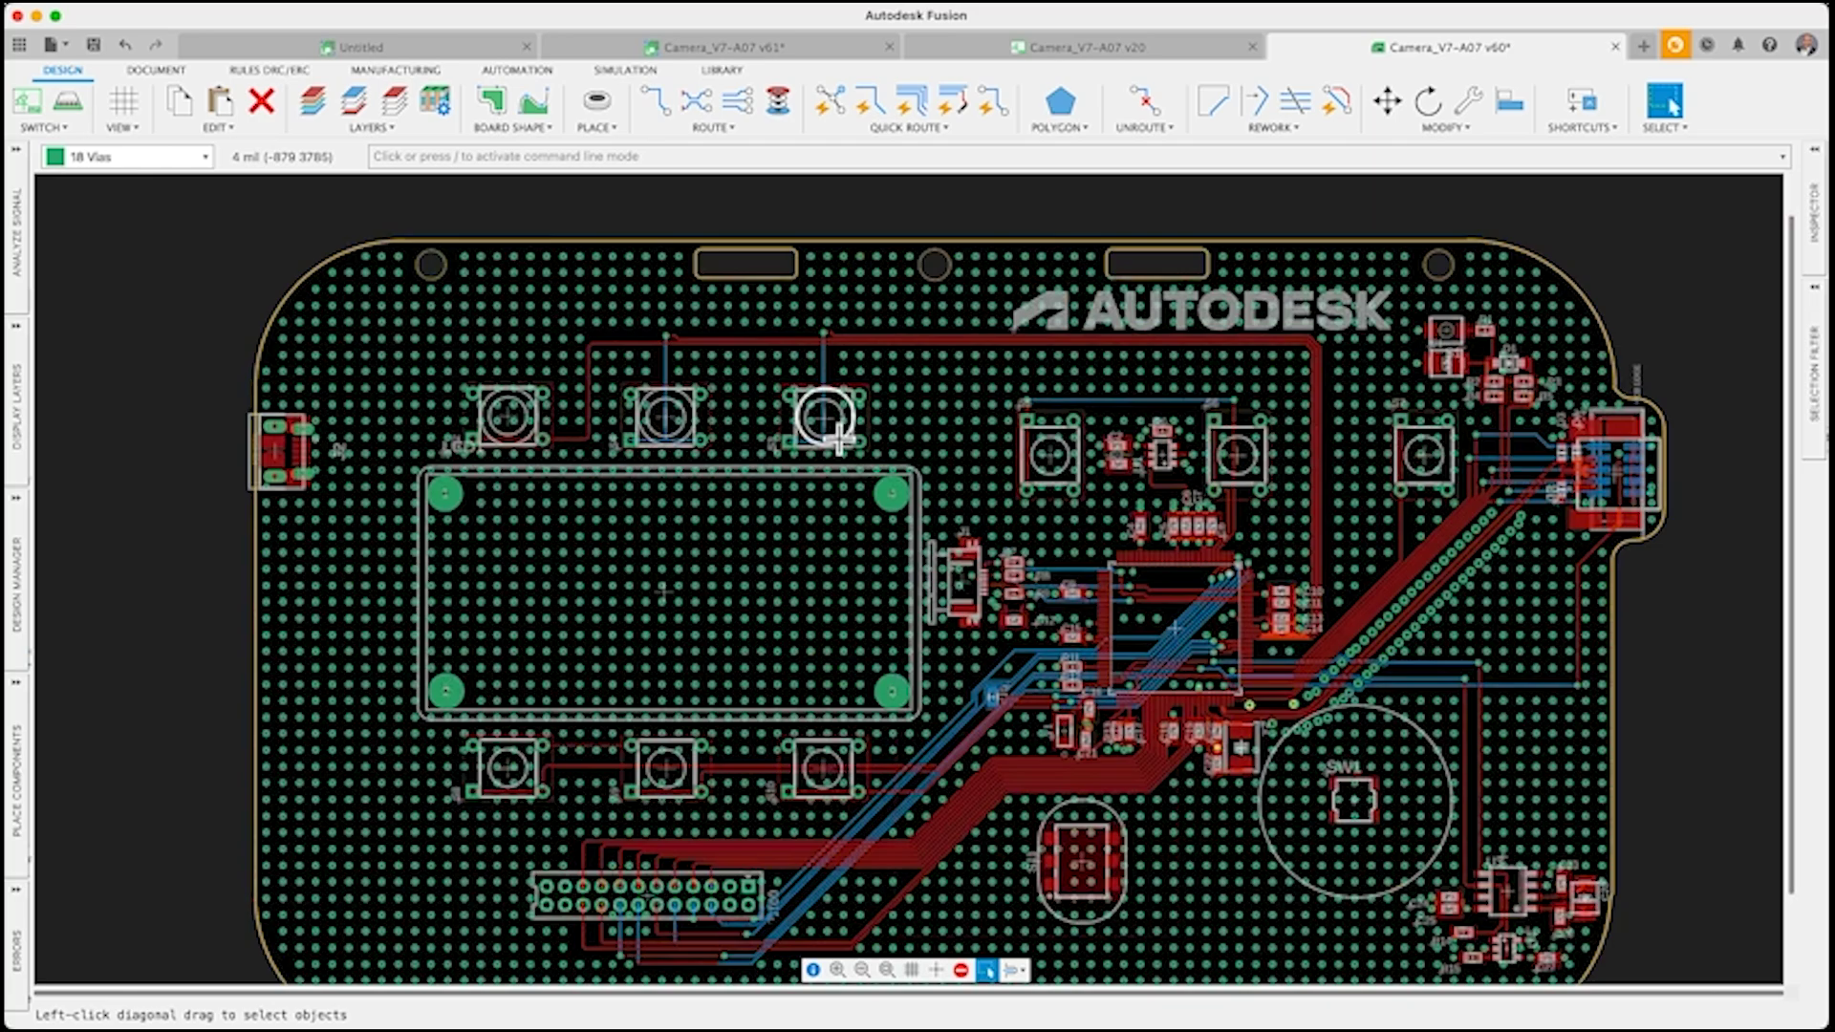
Shift the BTN_SW4 push button left so it sits centred in its circular outline.
{"action": "key", "text": "m"}
{"action": "left_click", "coordinate": [801, 380]}
{"action": "left_click", "coordinate": [991, 363]}
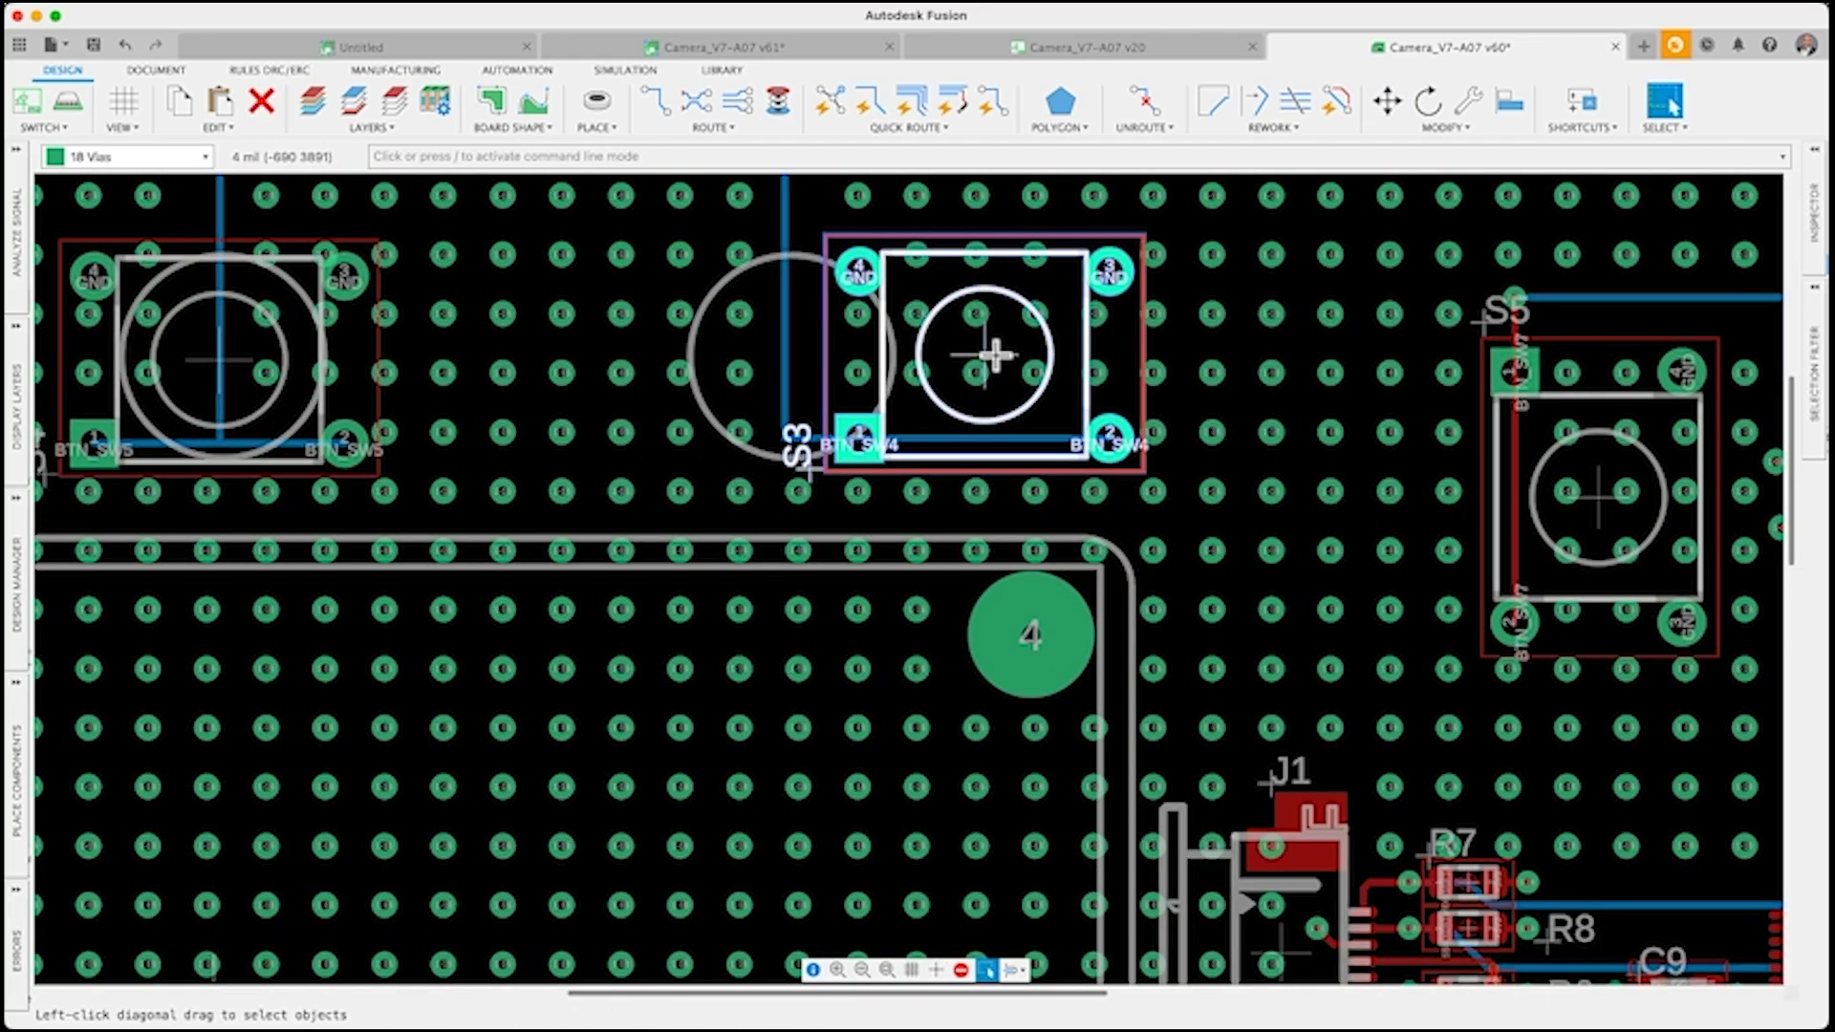
{"action": "left_click", "coordinate": [985, 349]}
{"action": "left_click", "coordinate": [985, 349]}
{"action": "left_click", "coordinate": [793, 421]}
{"action": "key", "text": "Escape"}
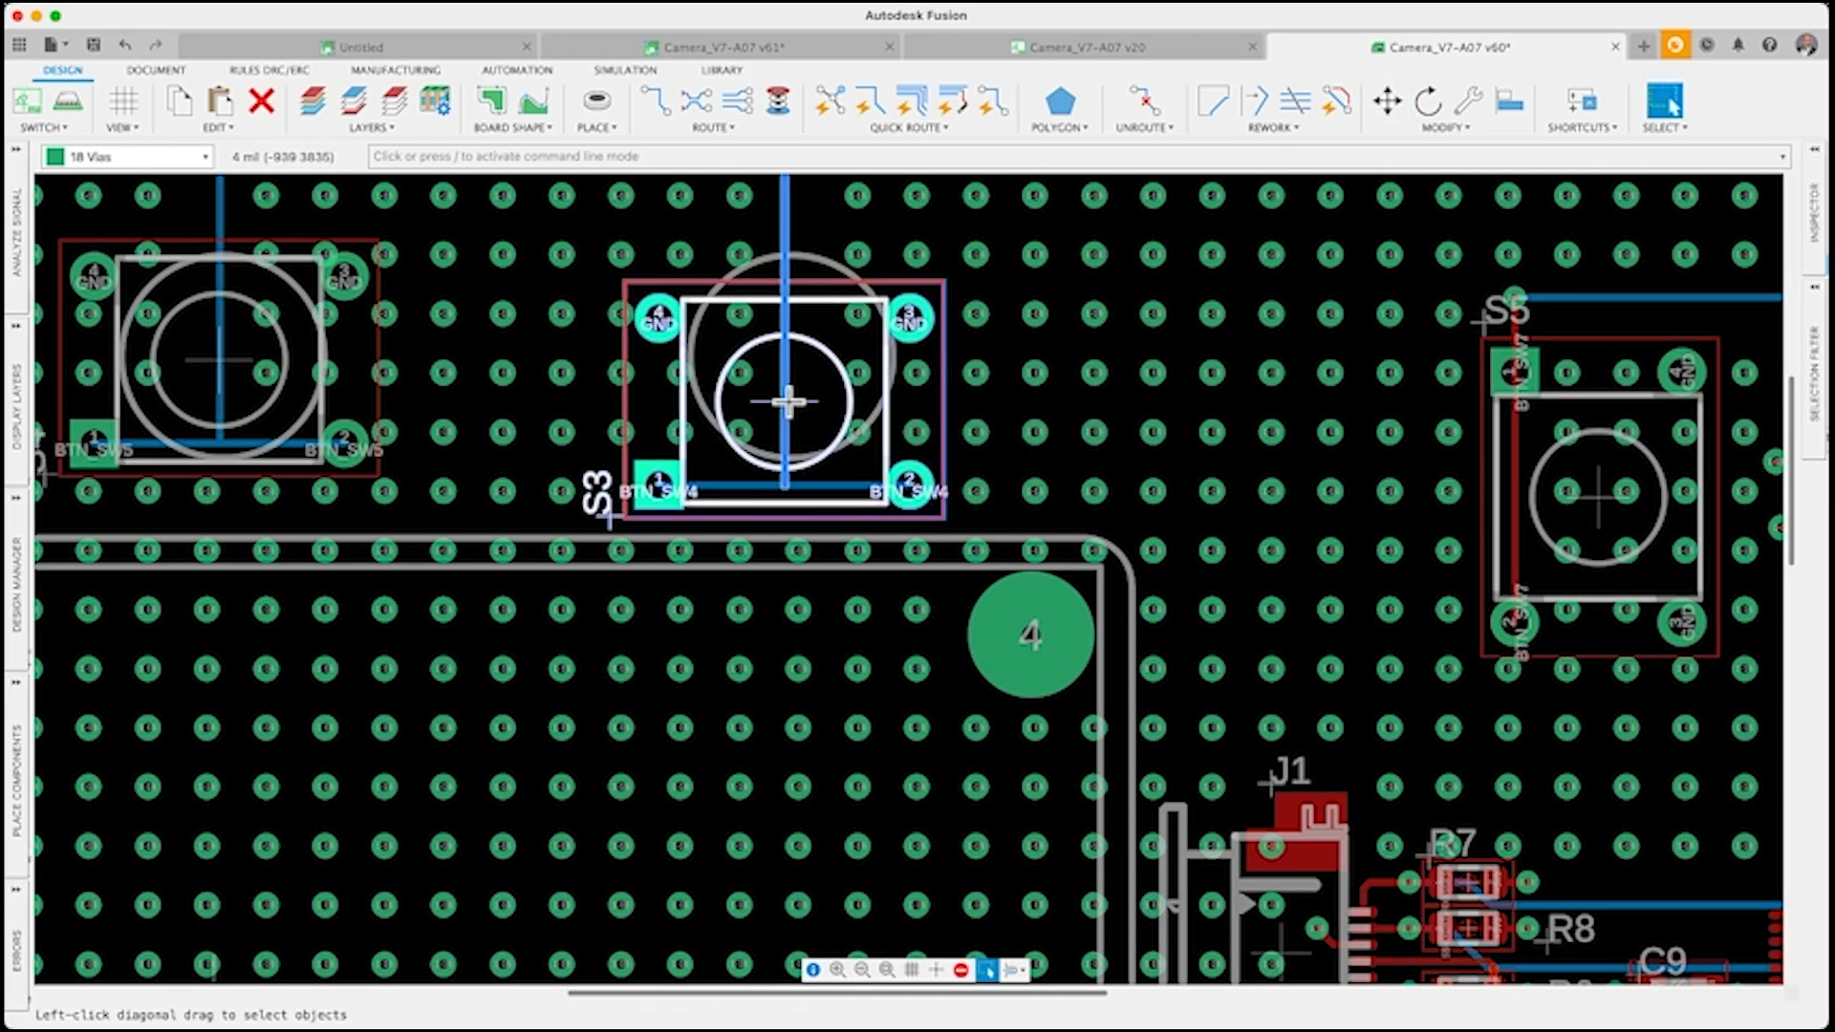
{"action": "left_click", "coordinate": [886, 969]}
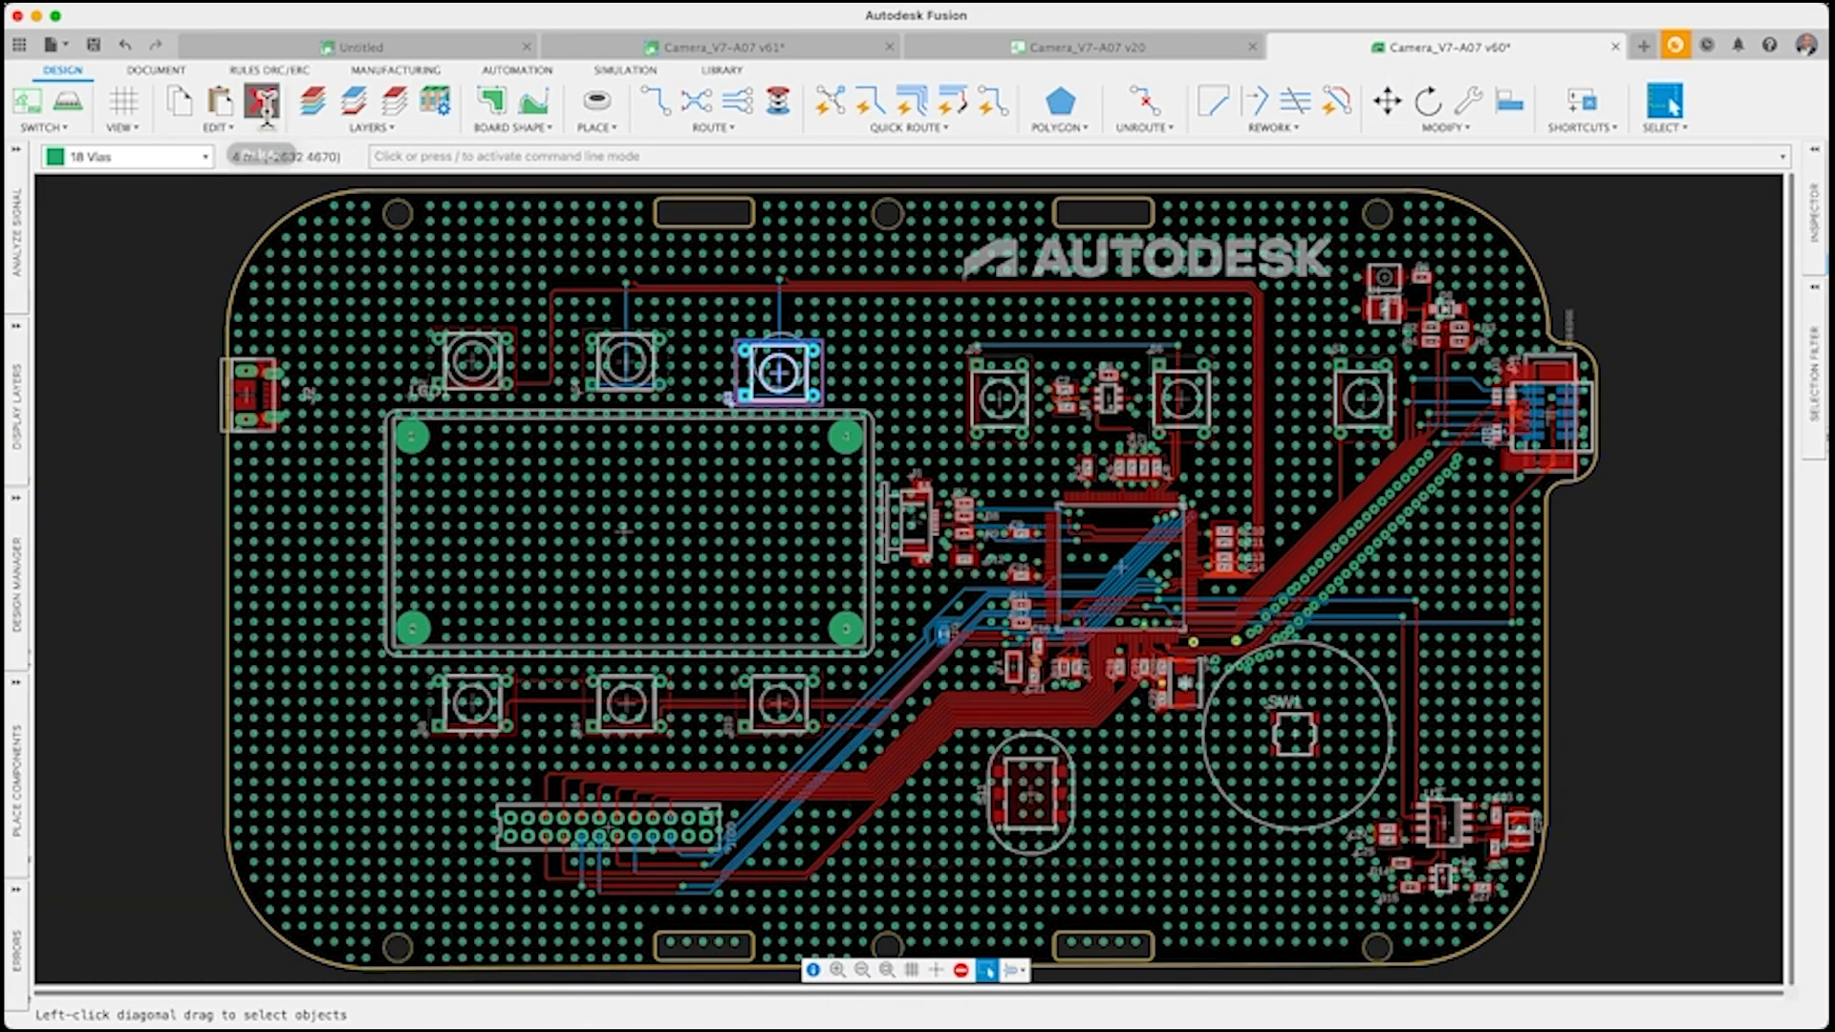
{"action": "key", "text": "Delete"}
Fill a rectangular polygon on the board's left side with AGND stitching vias.
{"action": "left_click", "coordinate": [714, 132]}
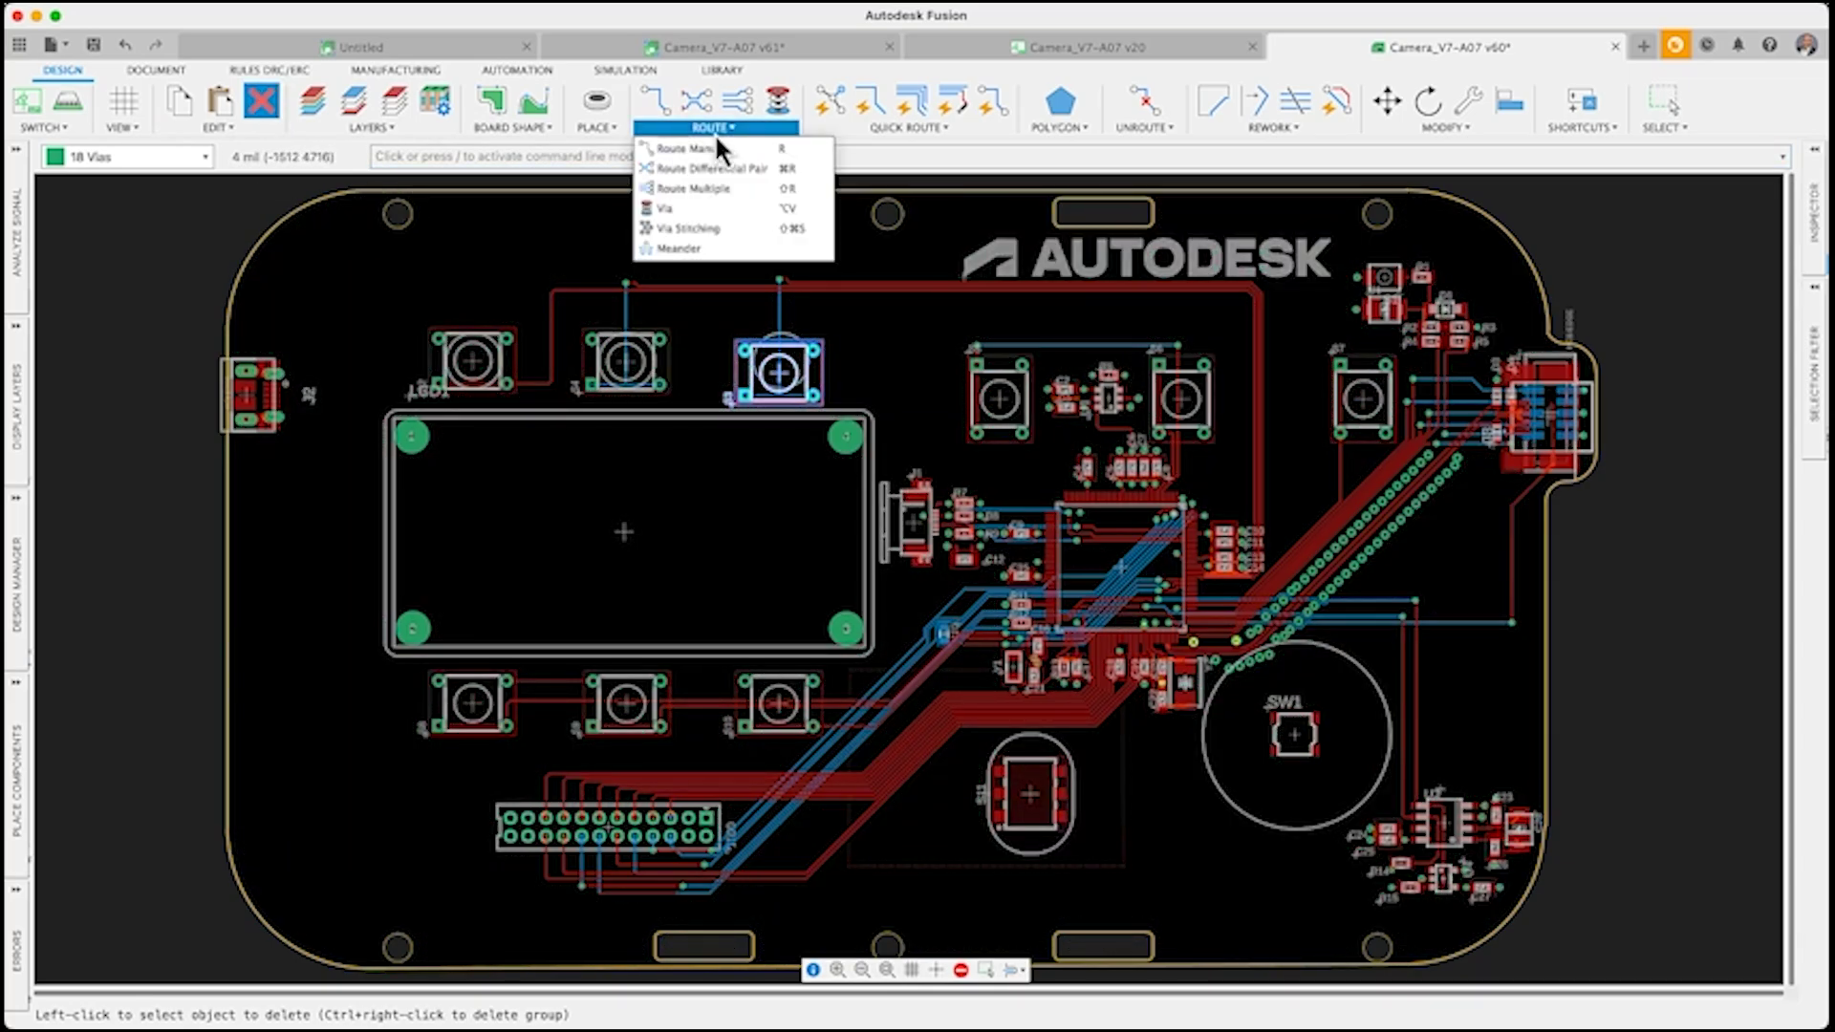
{"action": "left_click", "coordinate": [724, 237]}
{"action": "left_click", "coordinate": [1673, 230]}
{"action": "left_click", "coordinate": [1578, 253]}
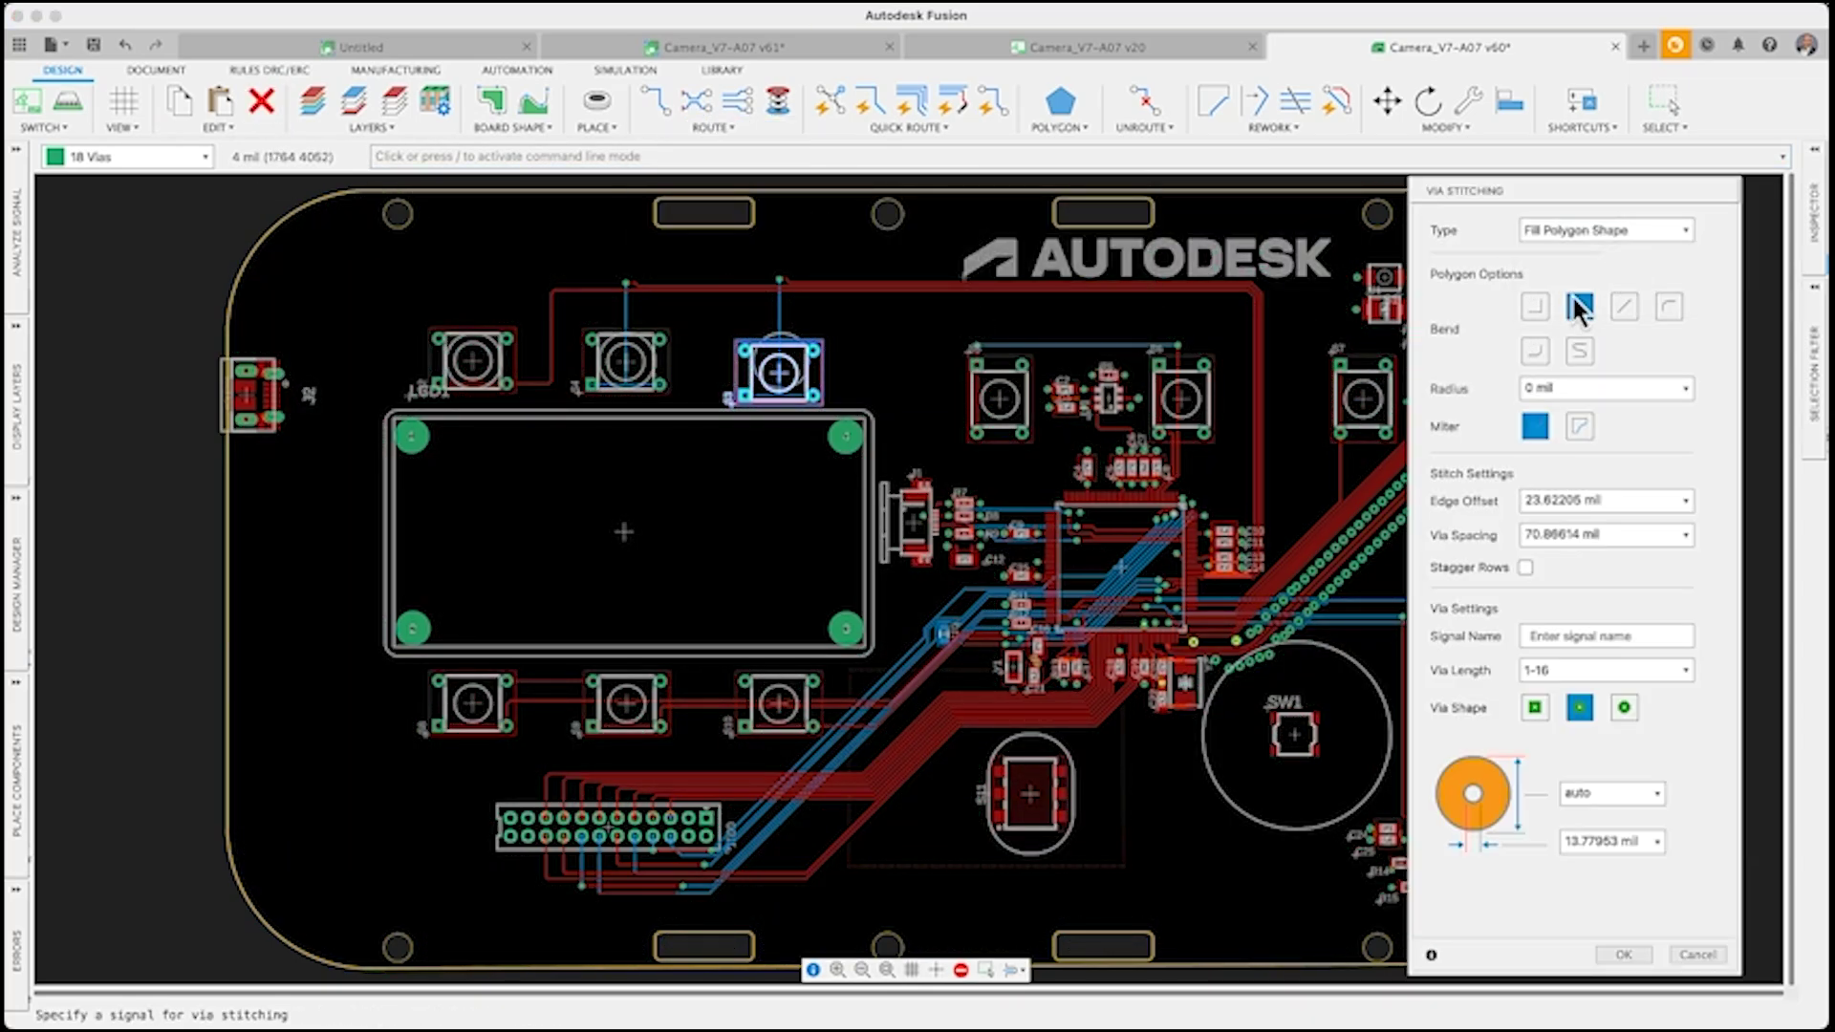
{"action": "type", "text": "D"}
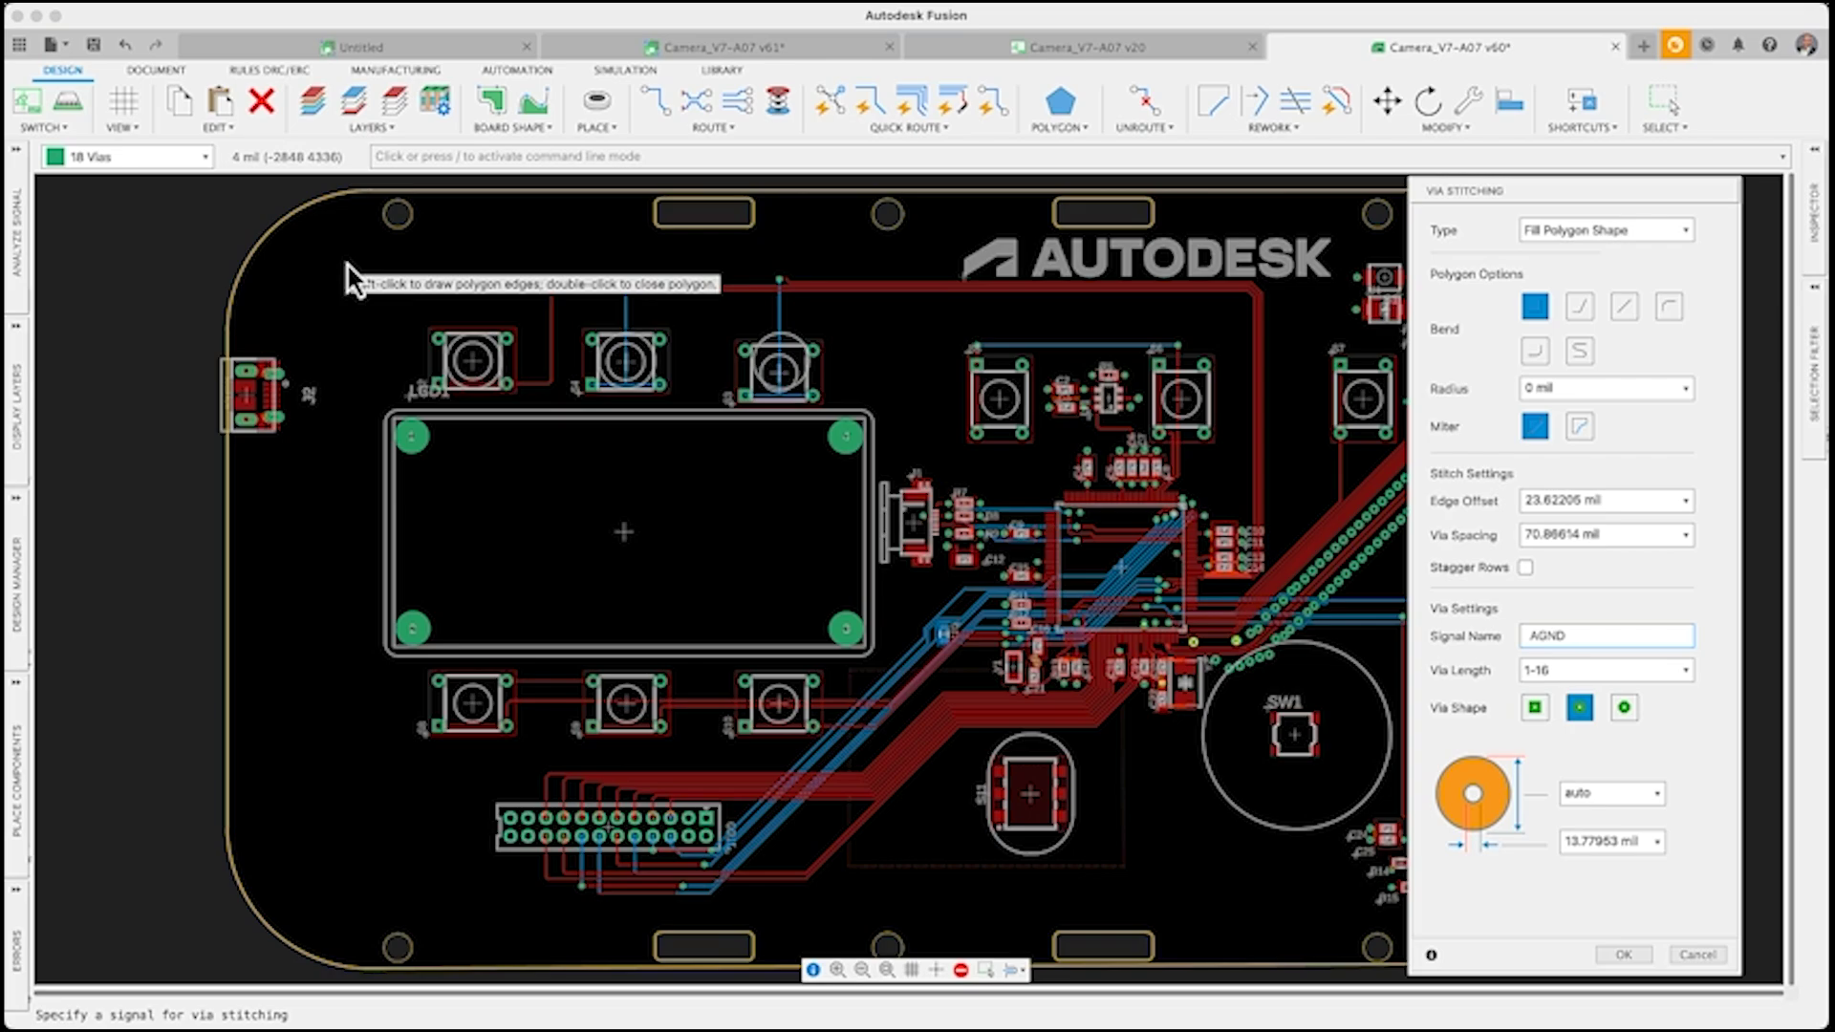
{"action": "left_click", "coordinate": [341, 260]}
{"action": "left_click", "coordinate": [897, 260]}
{"action": "left_click", "coordinate": [897, 894]}
{"action": "double_click", "coordinate": [333, 875]}
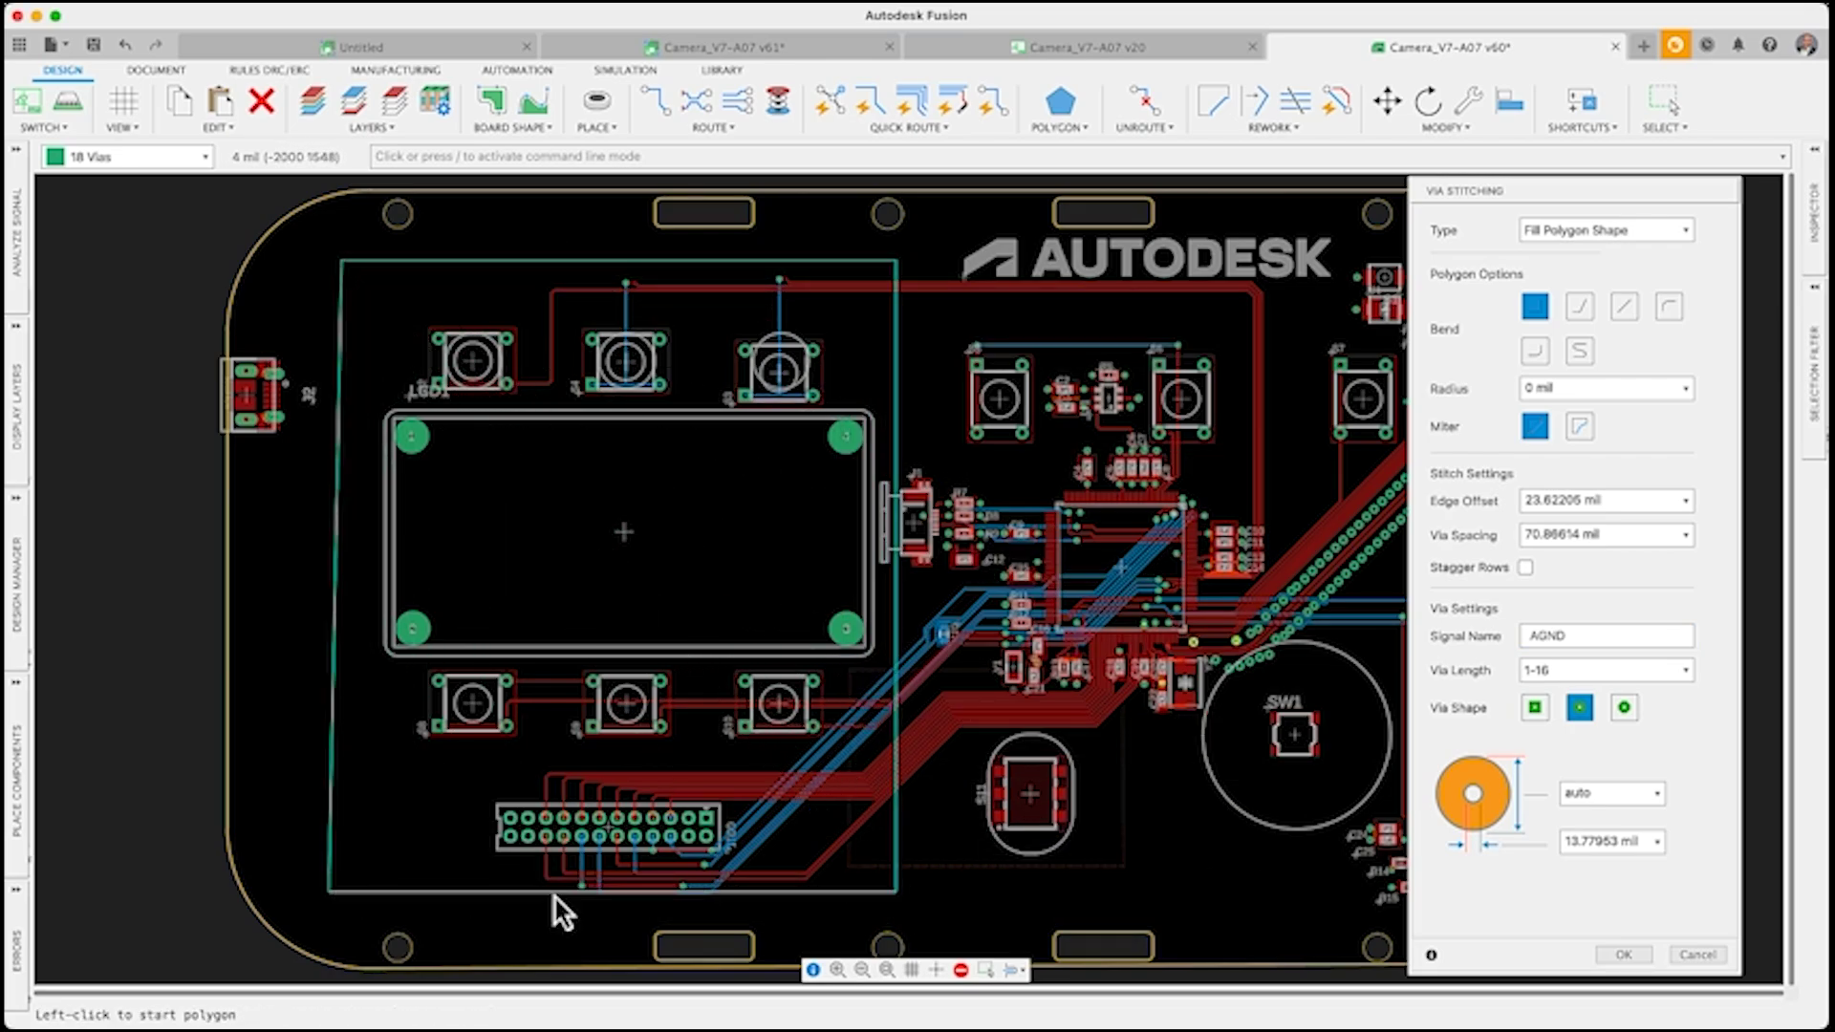
{"action": "left_click", "coordinate": [1621, 954]}
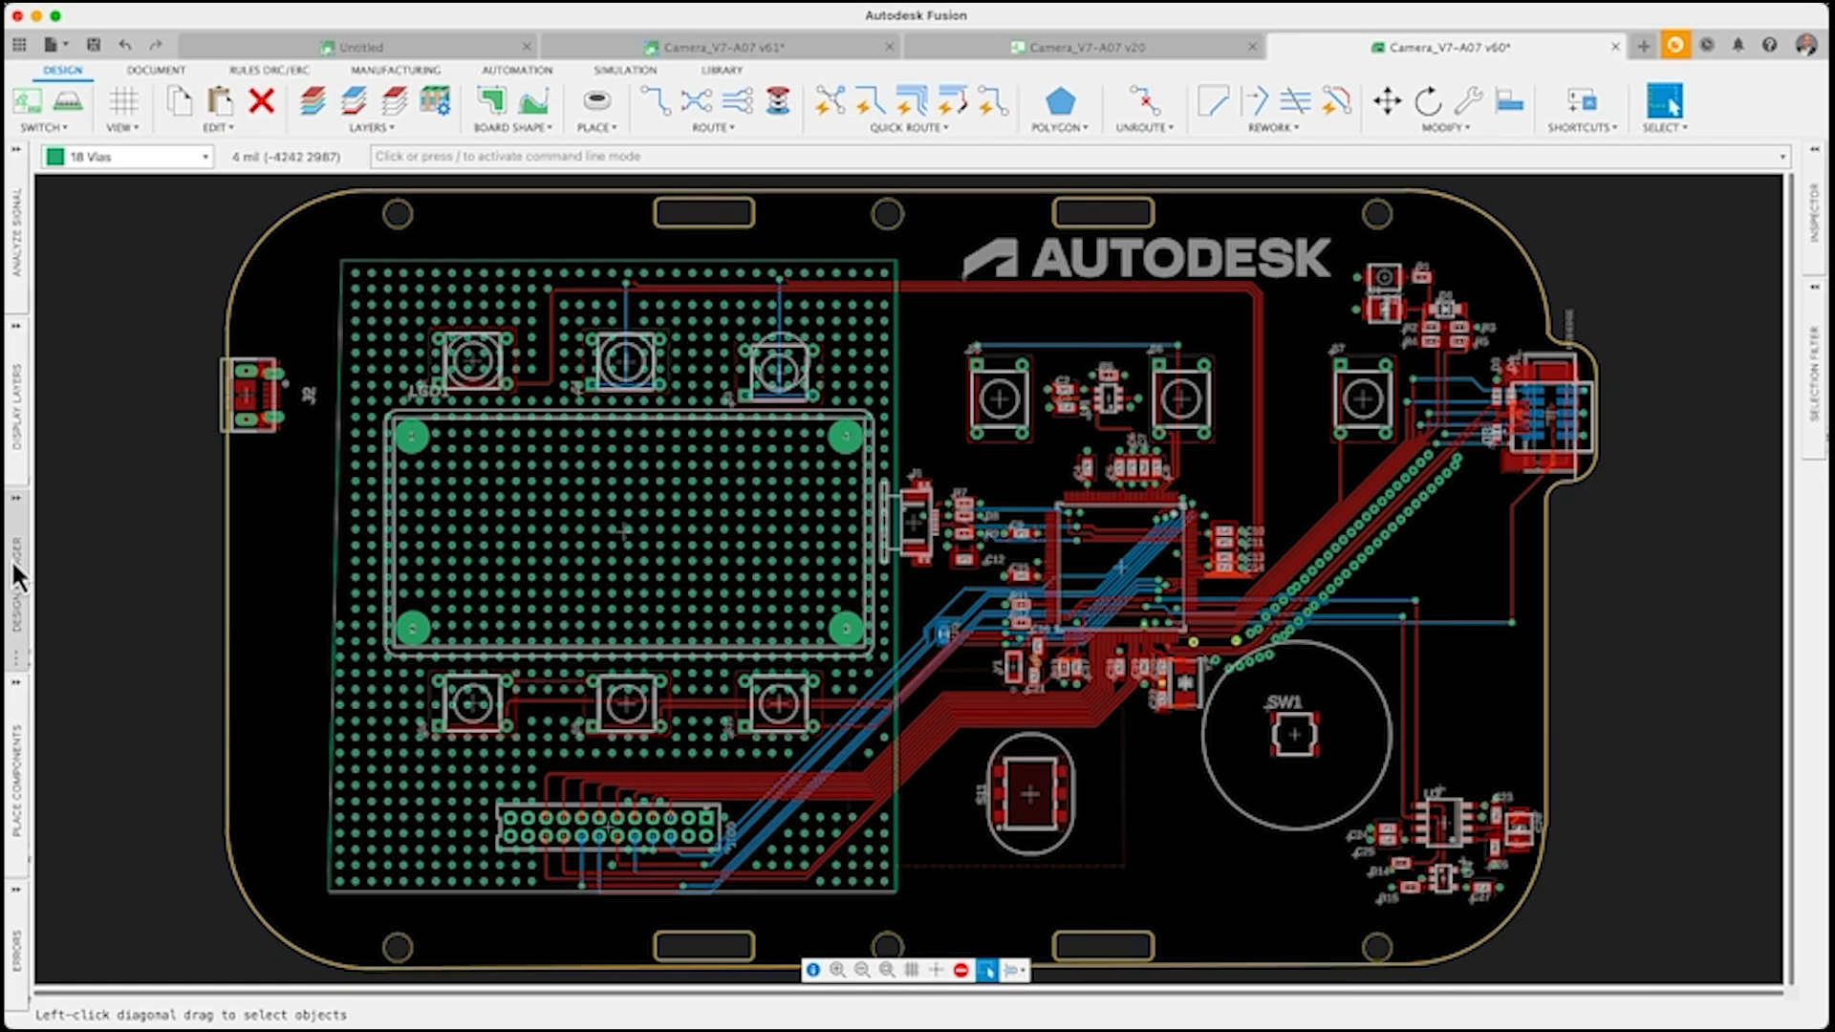
Select the AGND Top-Bottom via stitching and display its properties.
{"action": "left_click", "coordinate": [19, 571]}
{"action": "left_click", "coordinate": [120, 680]}
{"action": "left_click", "coordinate": [90, 833]}
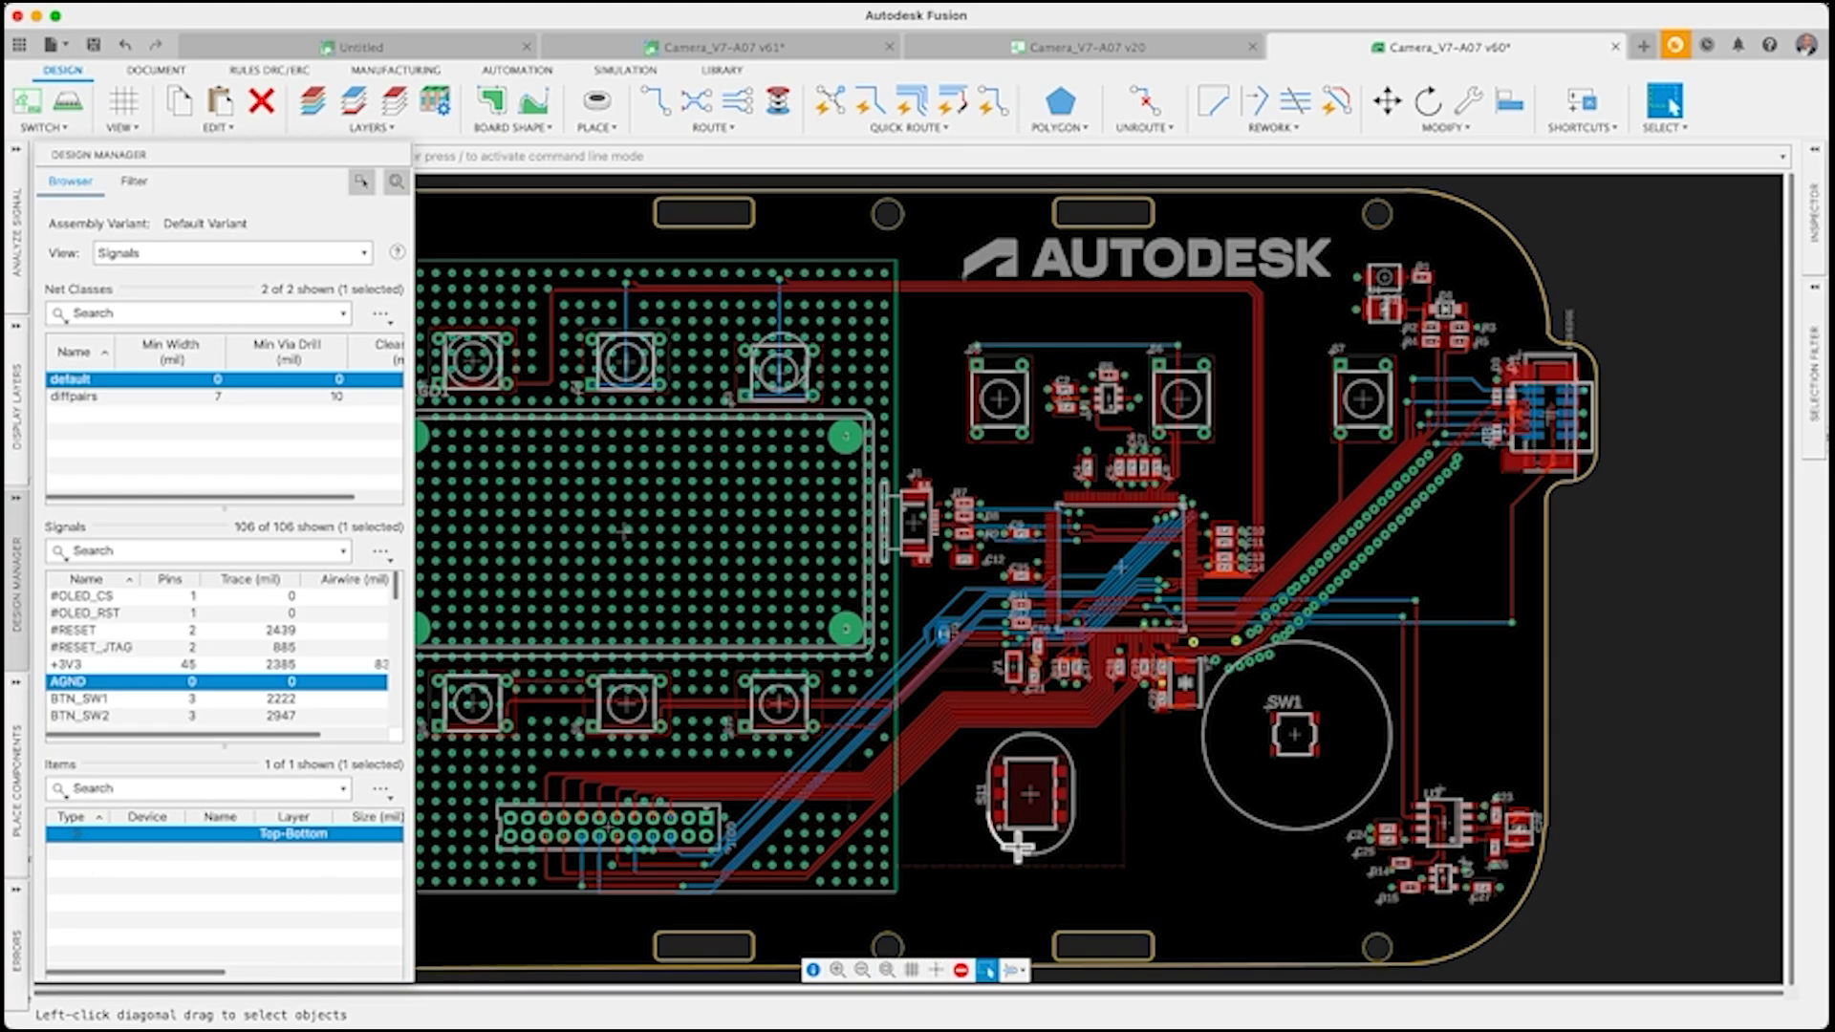
{"action": "left_click", "coordinate": [1818, 413]}
{"action": "scroll", "coordinate": [1621, 415], "scroll_direction": "down", "scroll_amount": 3}
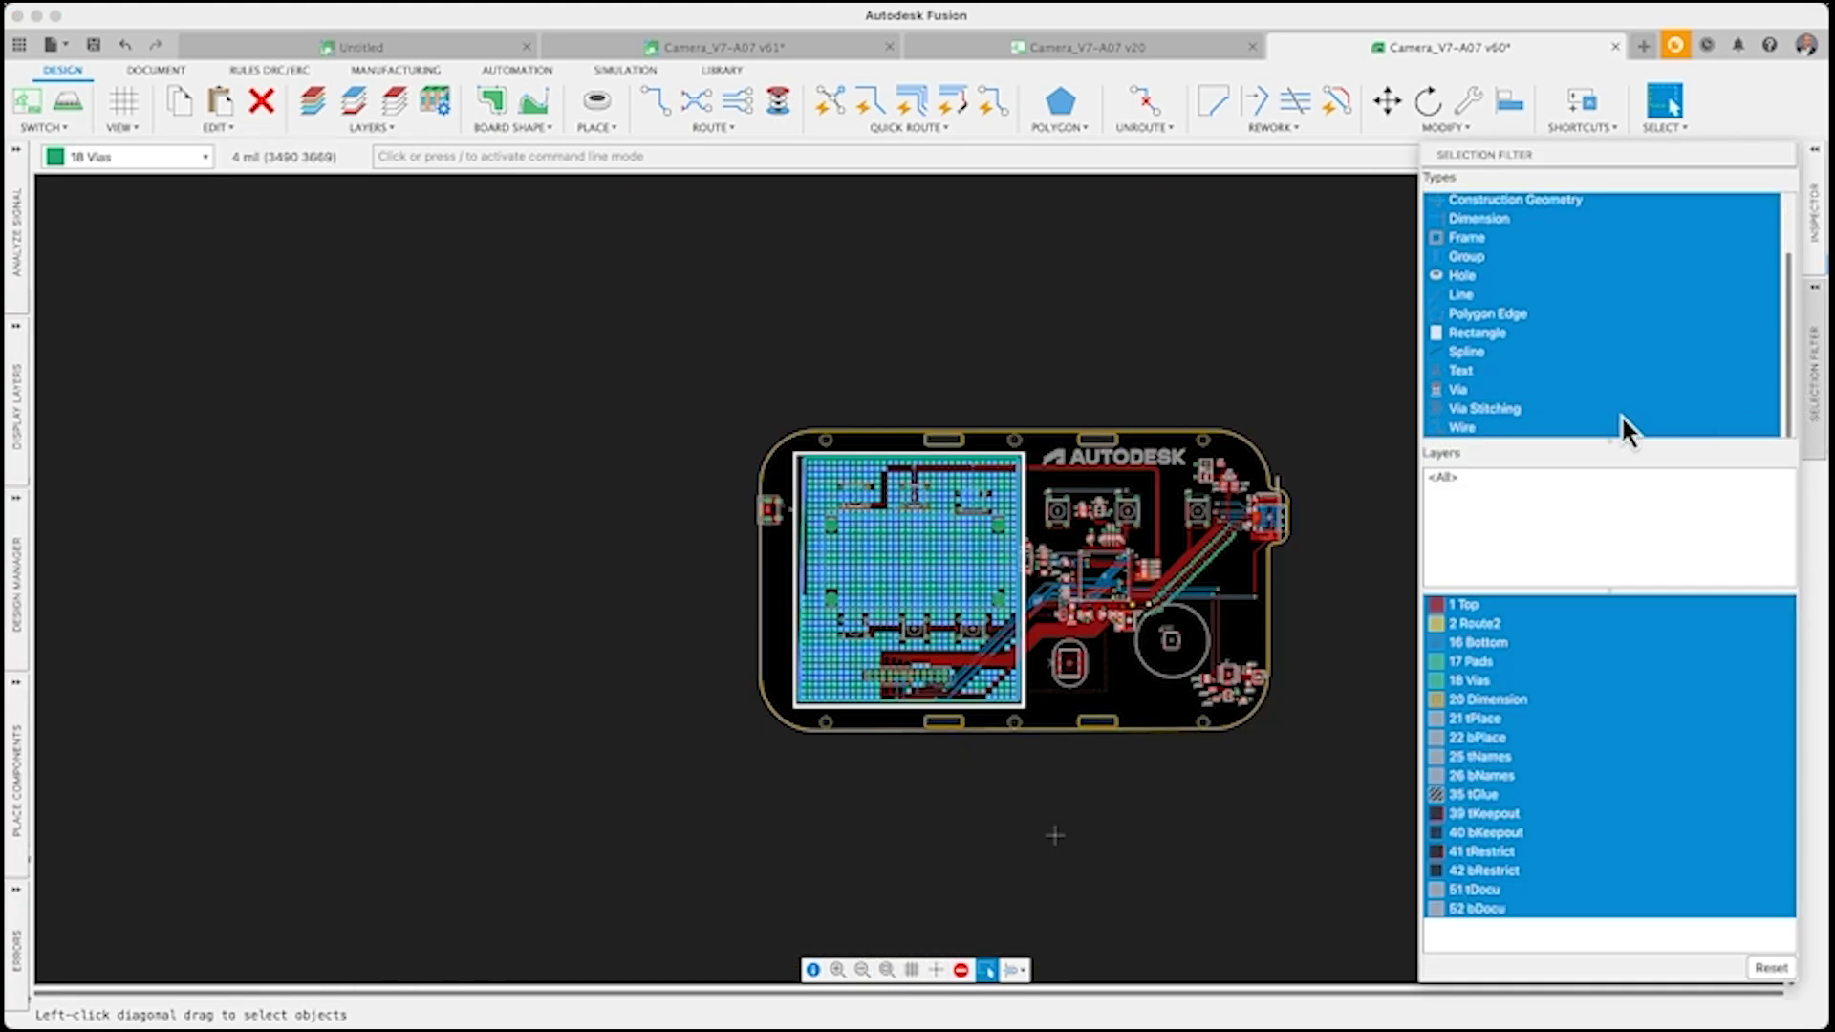
{"action": "left_click", "coordinate": [1477, 409]}
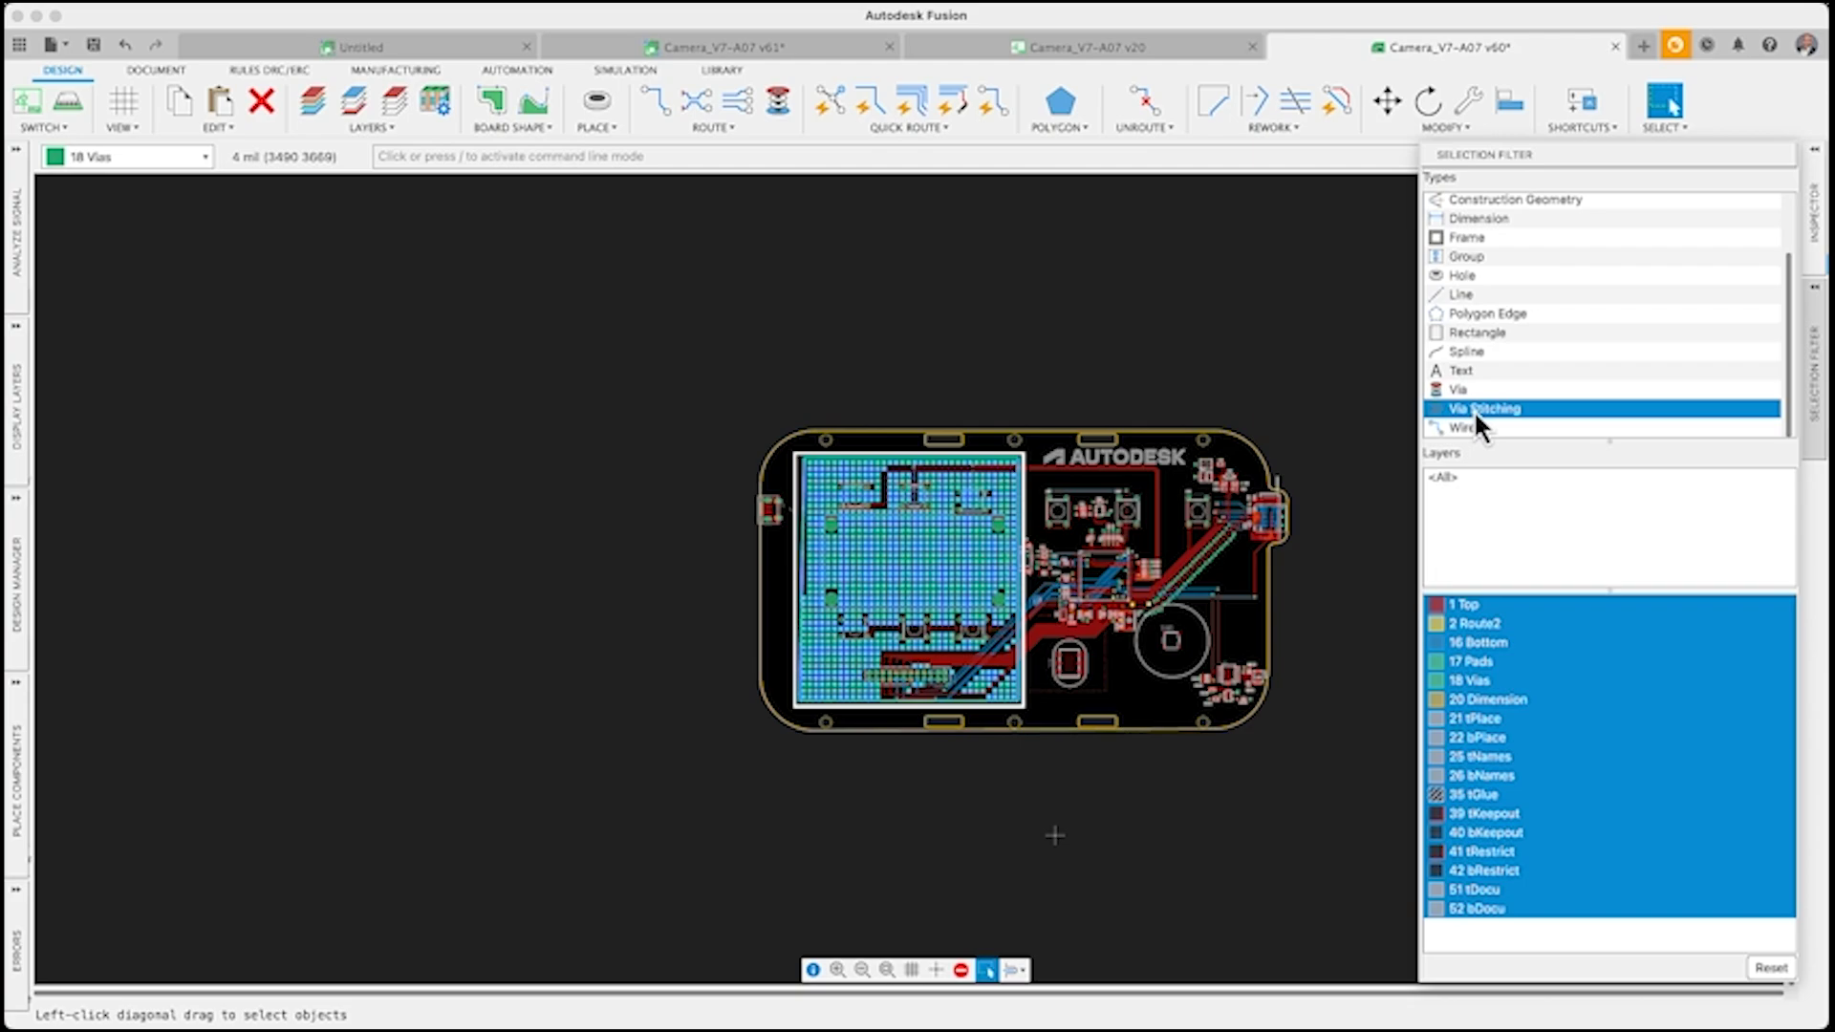
{"action": "left_click", "coordinate": [1816, 250]}
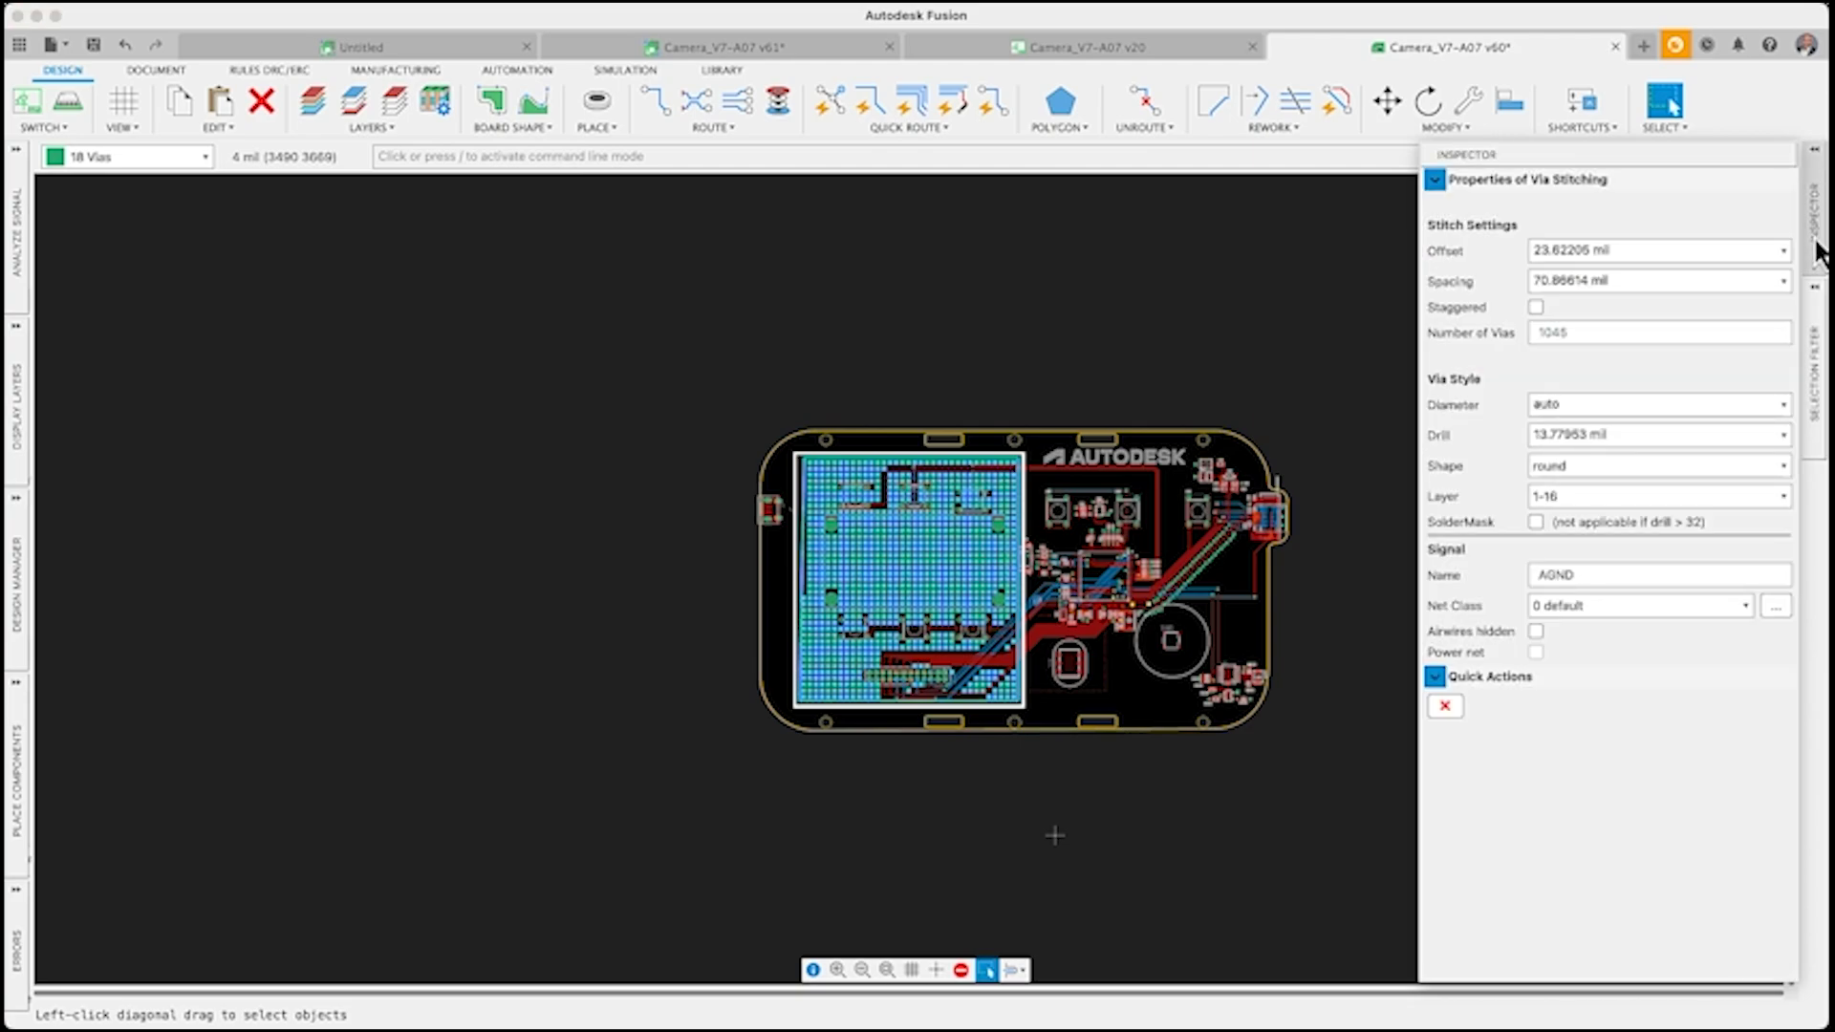
Run a signal analysis on net I2C1SCL and widen the results panel.
{"action": "left_click", "coordinate": [1816, 250]}
{"action": "scroll", "coordinate": [1331, 635], "scroll_direction": "up", "scroll_amount": 5}
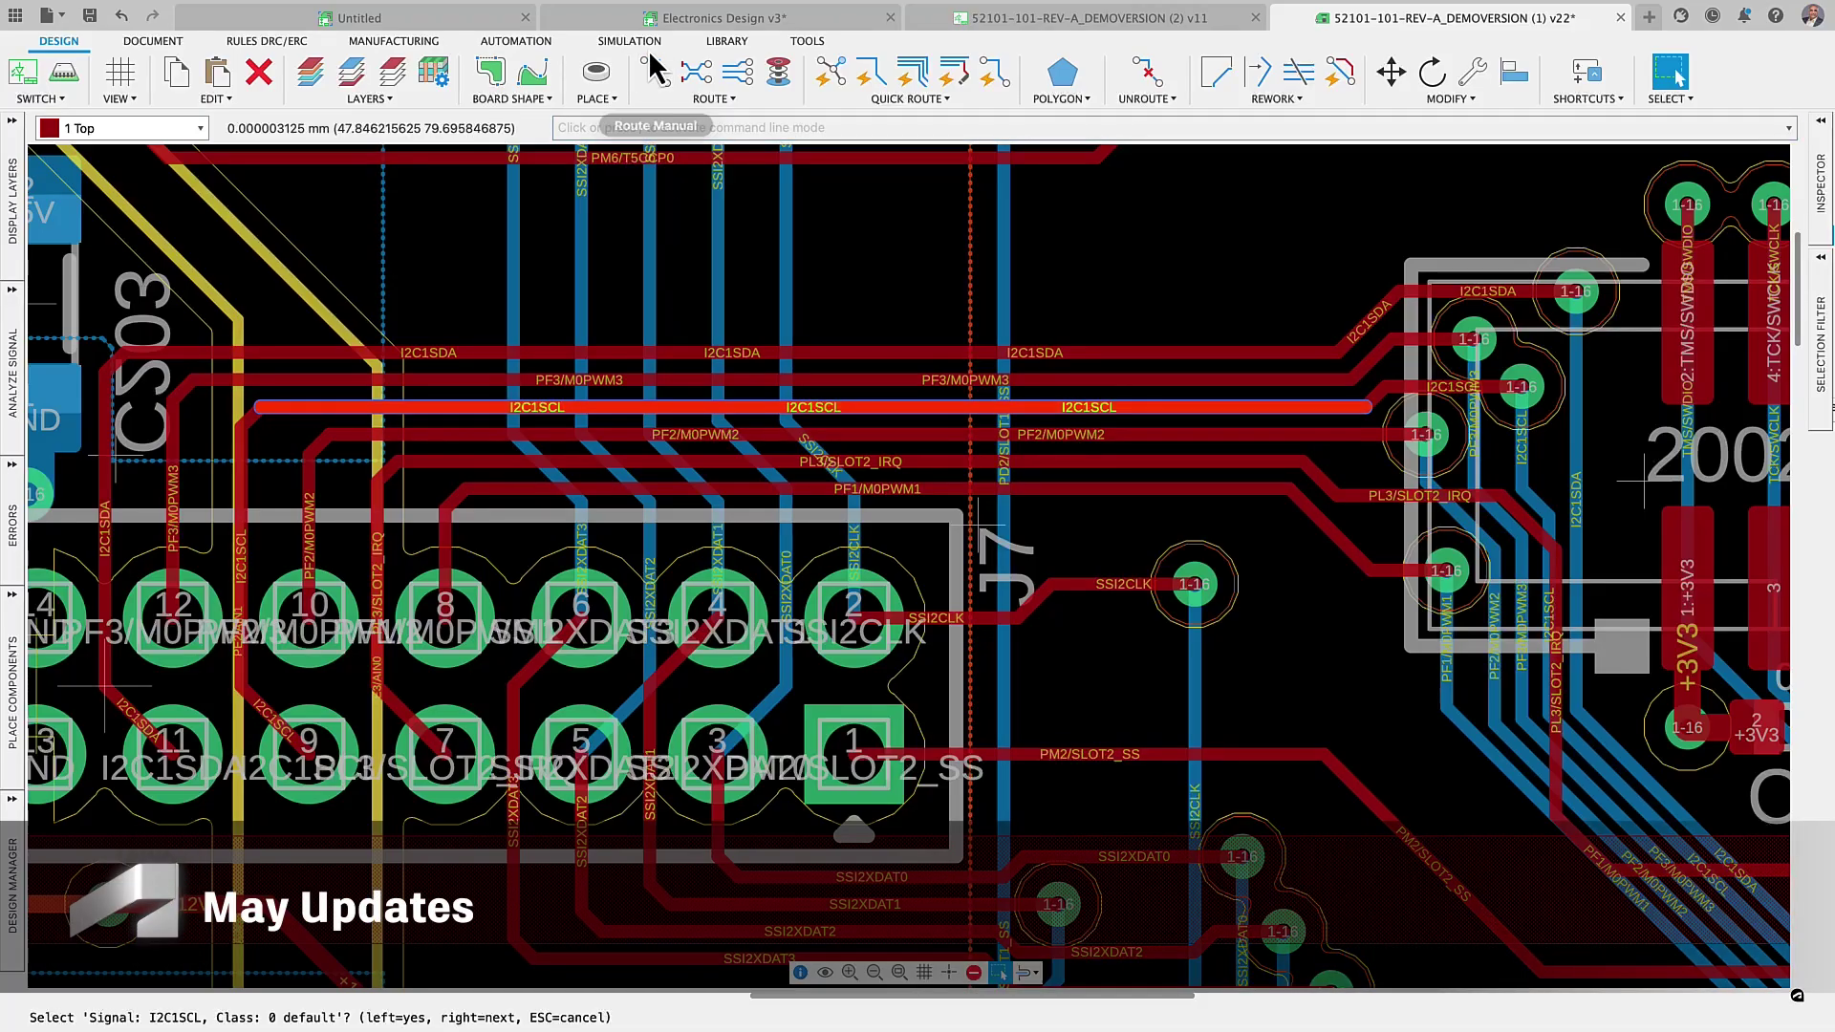
{"action": "left_click", "coordinate": [646, 47]}
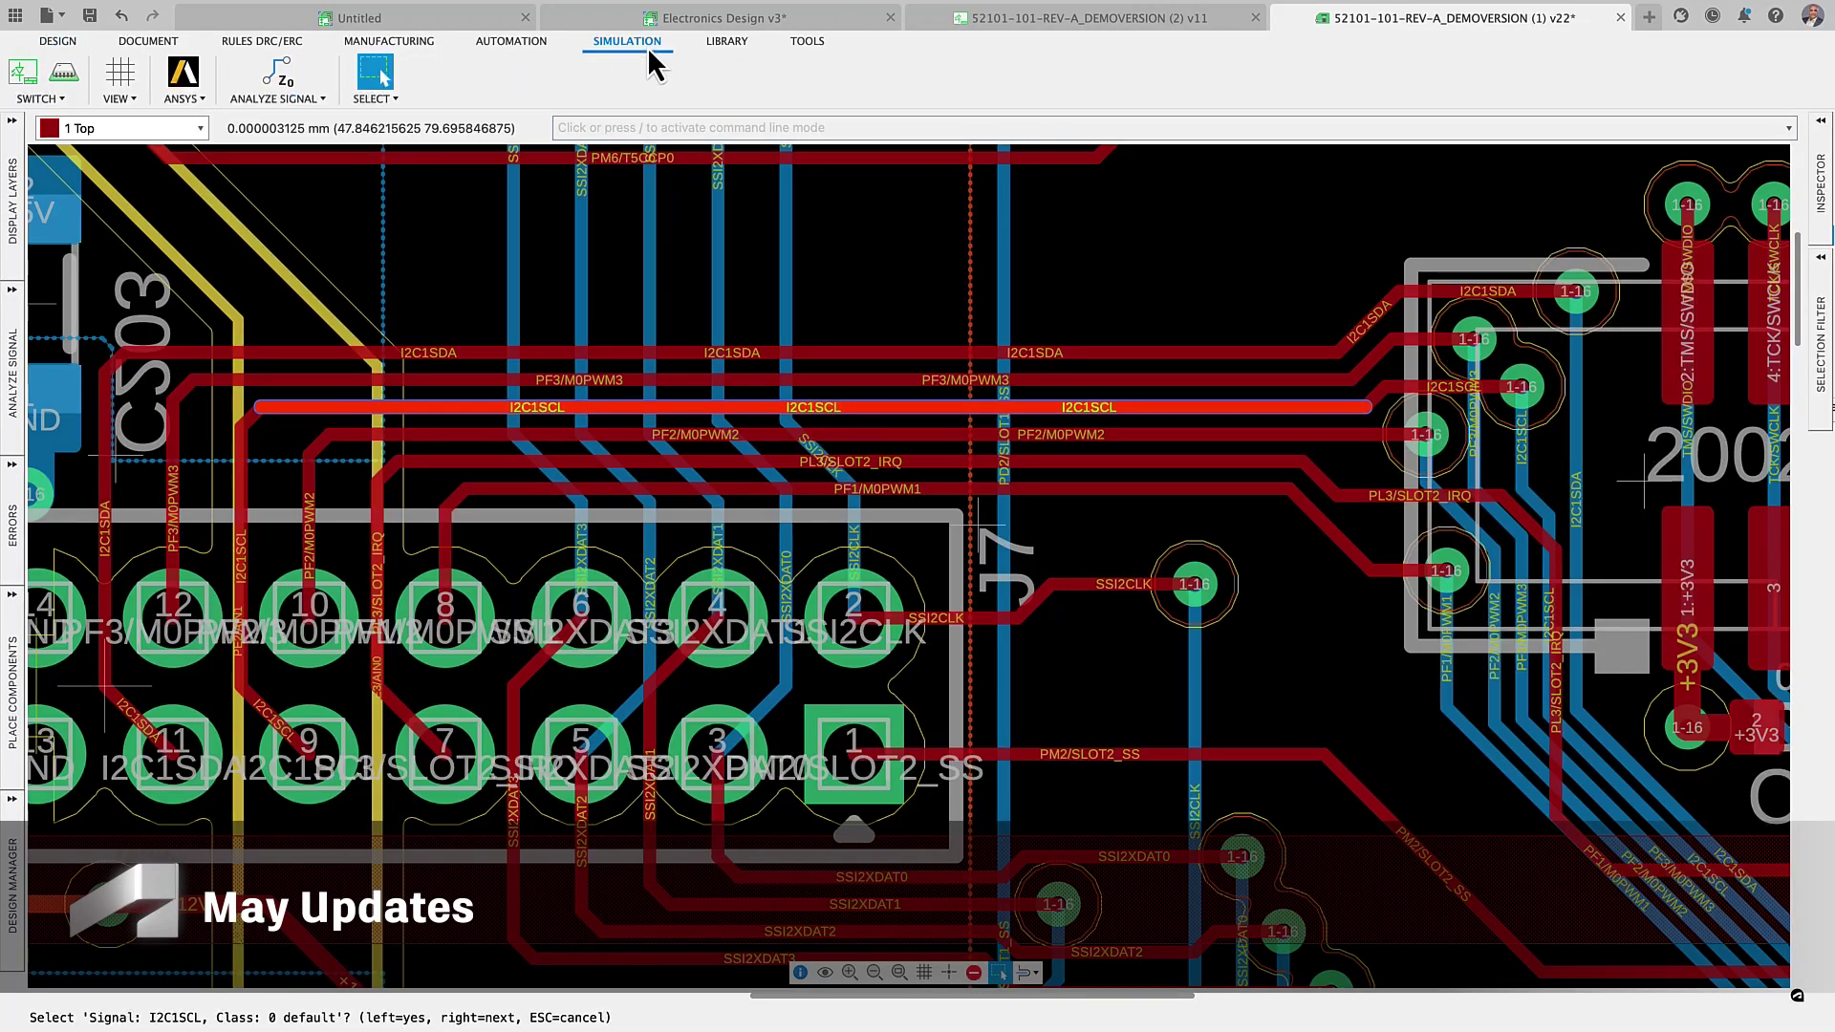
{"action": "left_click", "coordinate": [269, 79]}
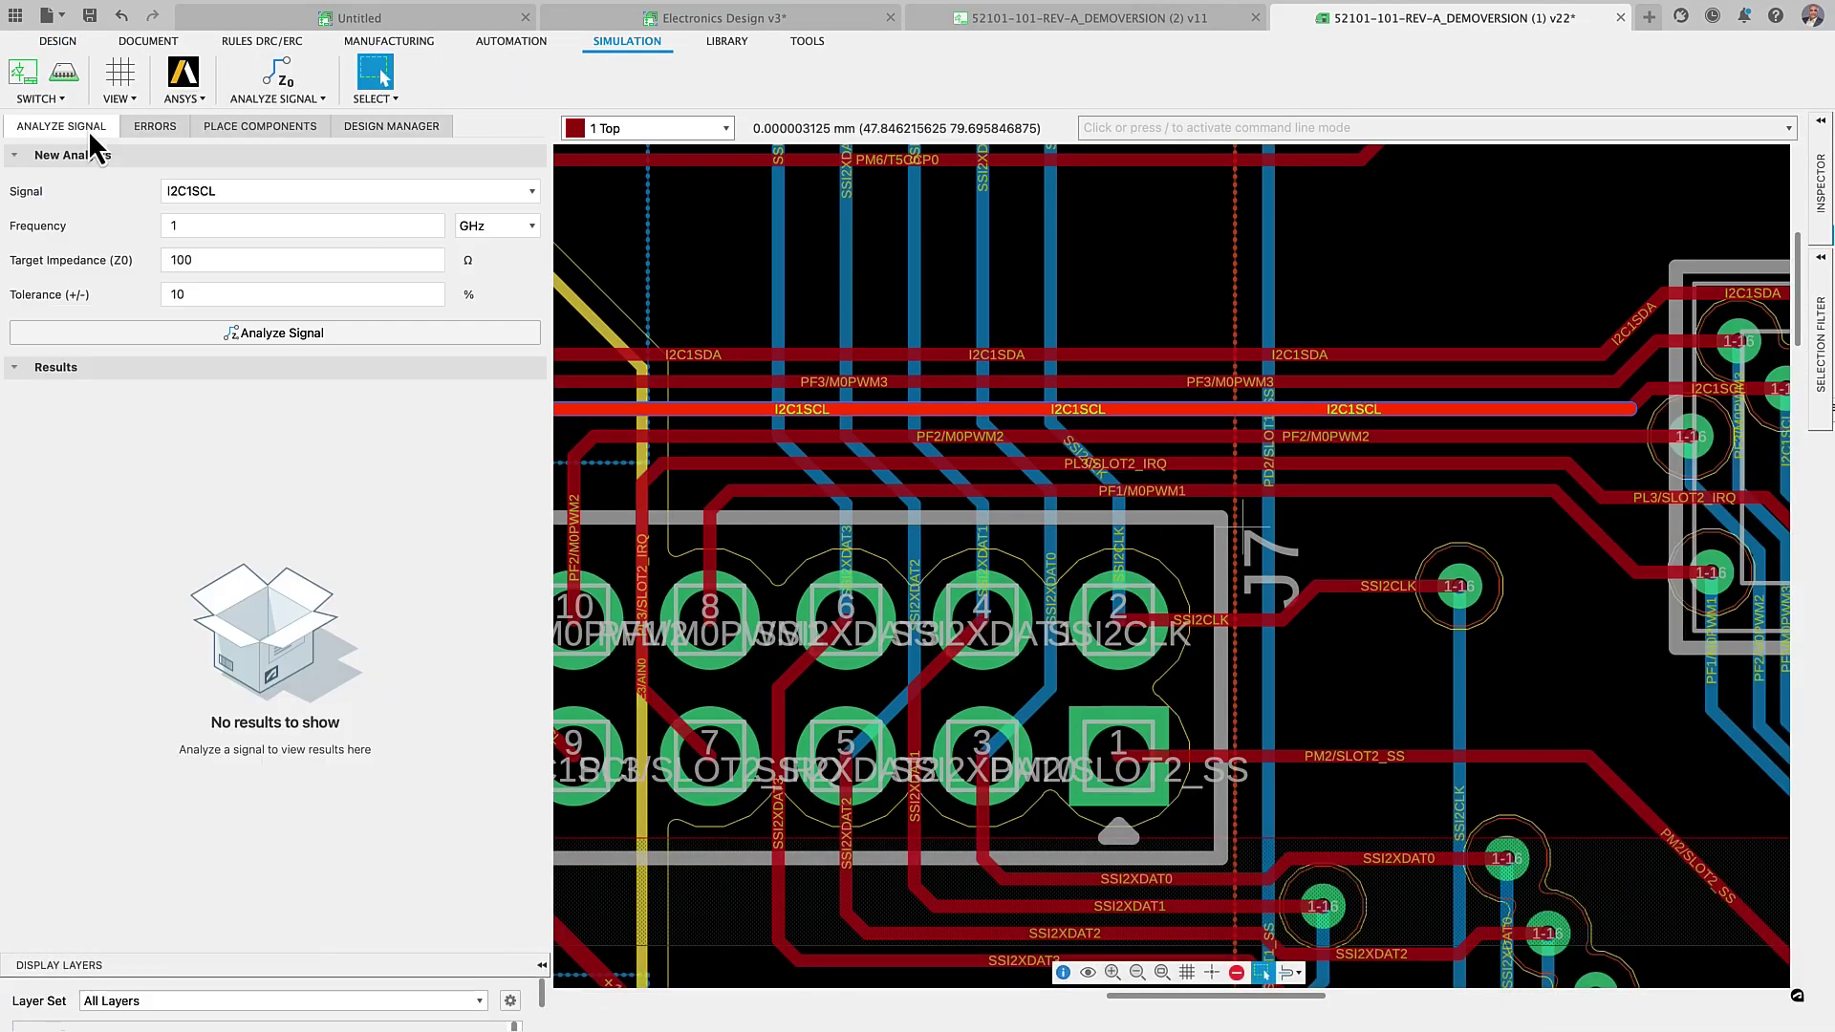
{"action": "left_click", "coordinate": [186, 335]}
{"action": "left_click_drag", "start_coordinate": [553, 524], "coordinate": [609, 559]}
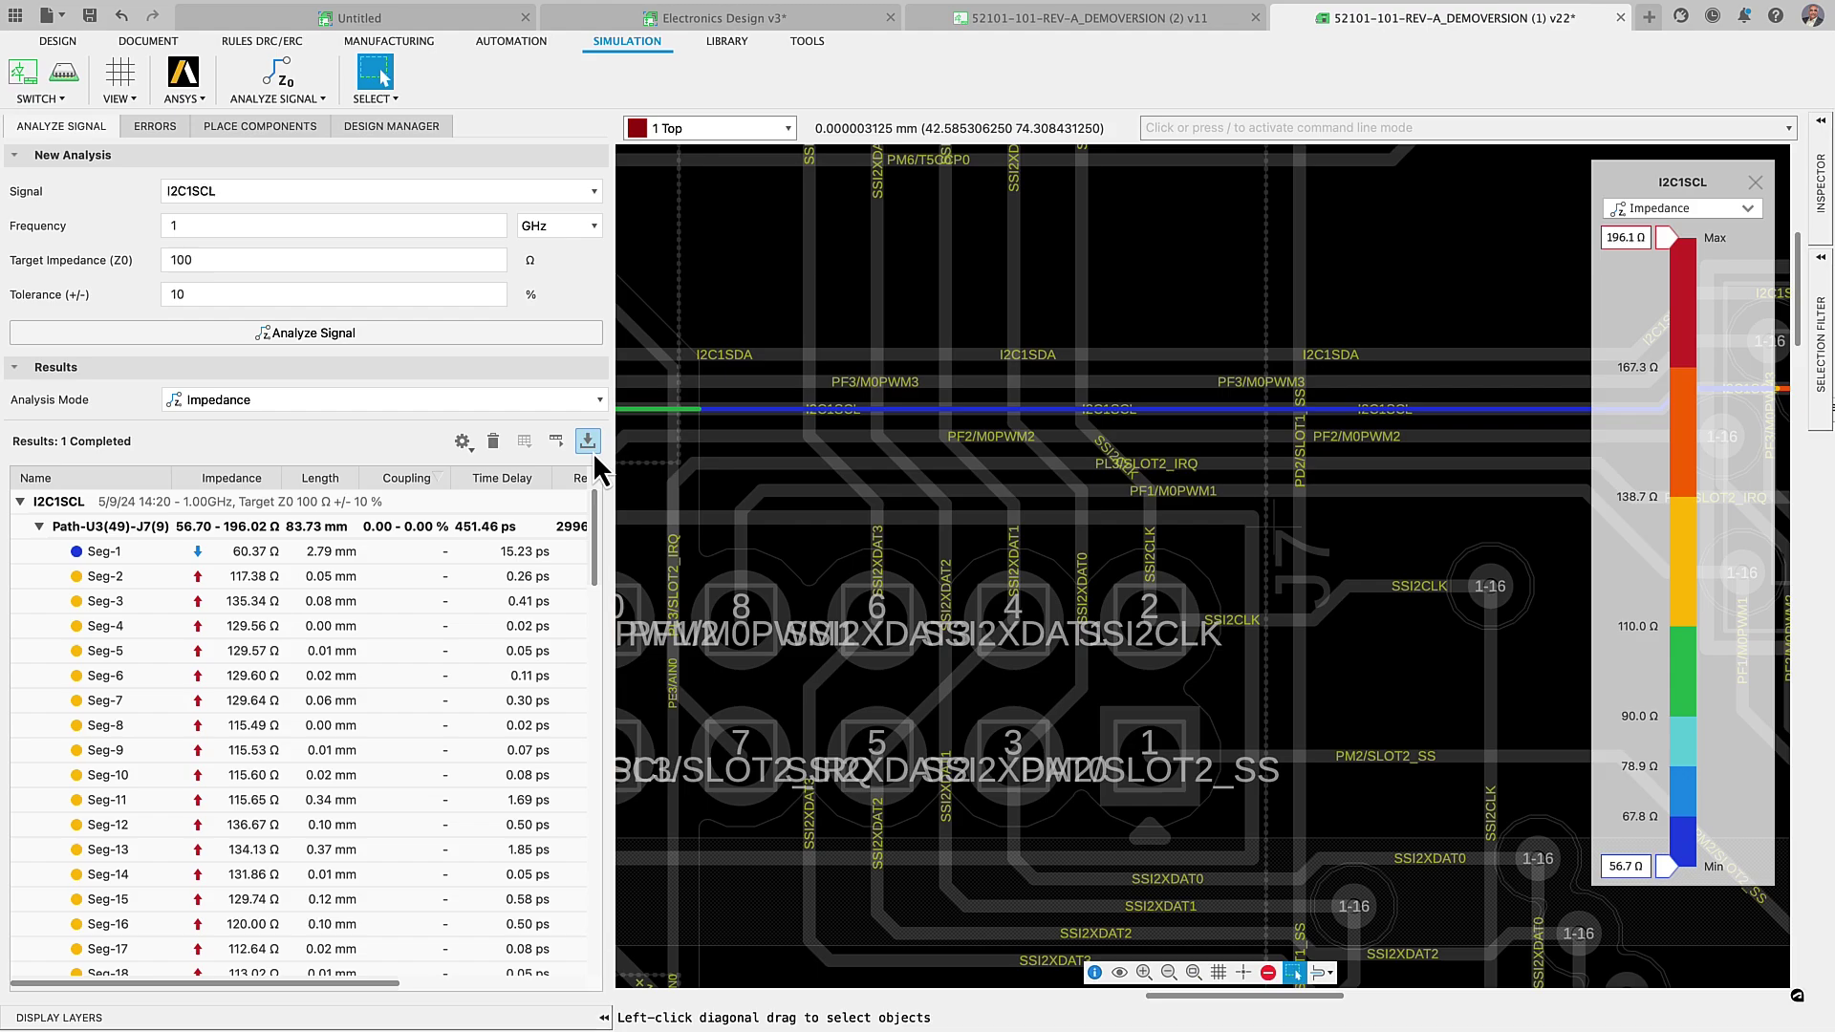
Switch the results legend to Coupling and inspect segments Seg-41 and Seg-91.
{"action": "left_click", "coordinate": [1750, 209]}
{"action": "left_click", "coordinate": [1653, 258]}
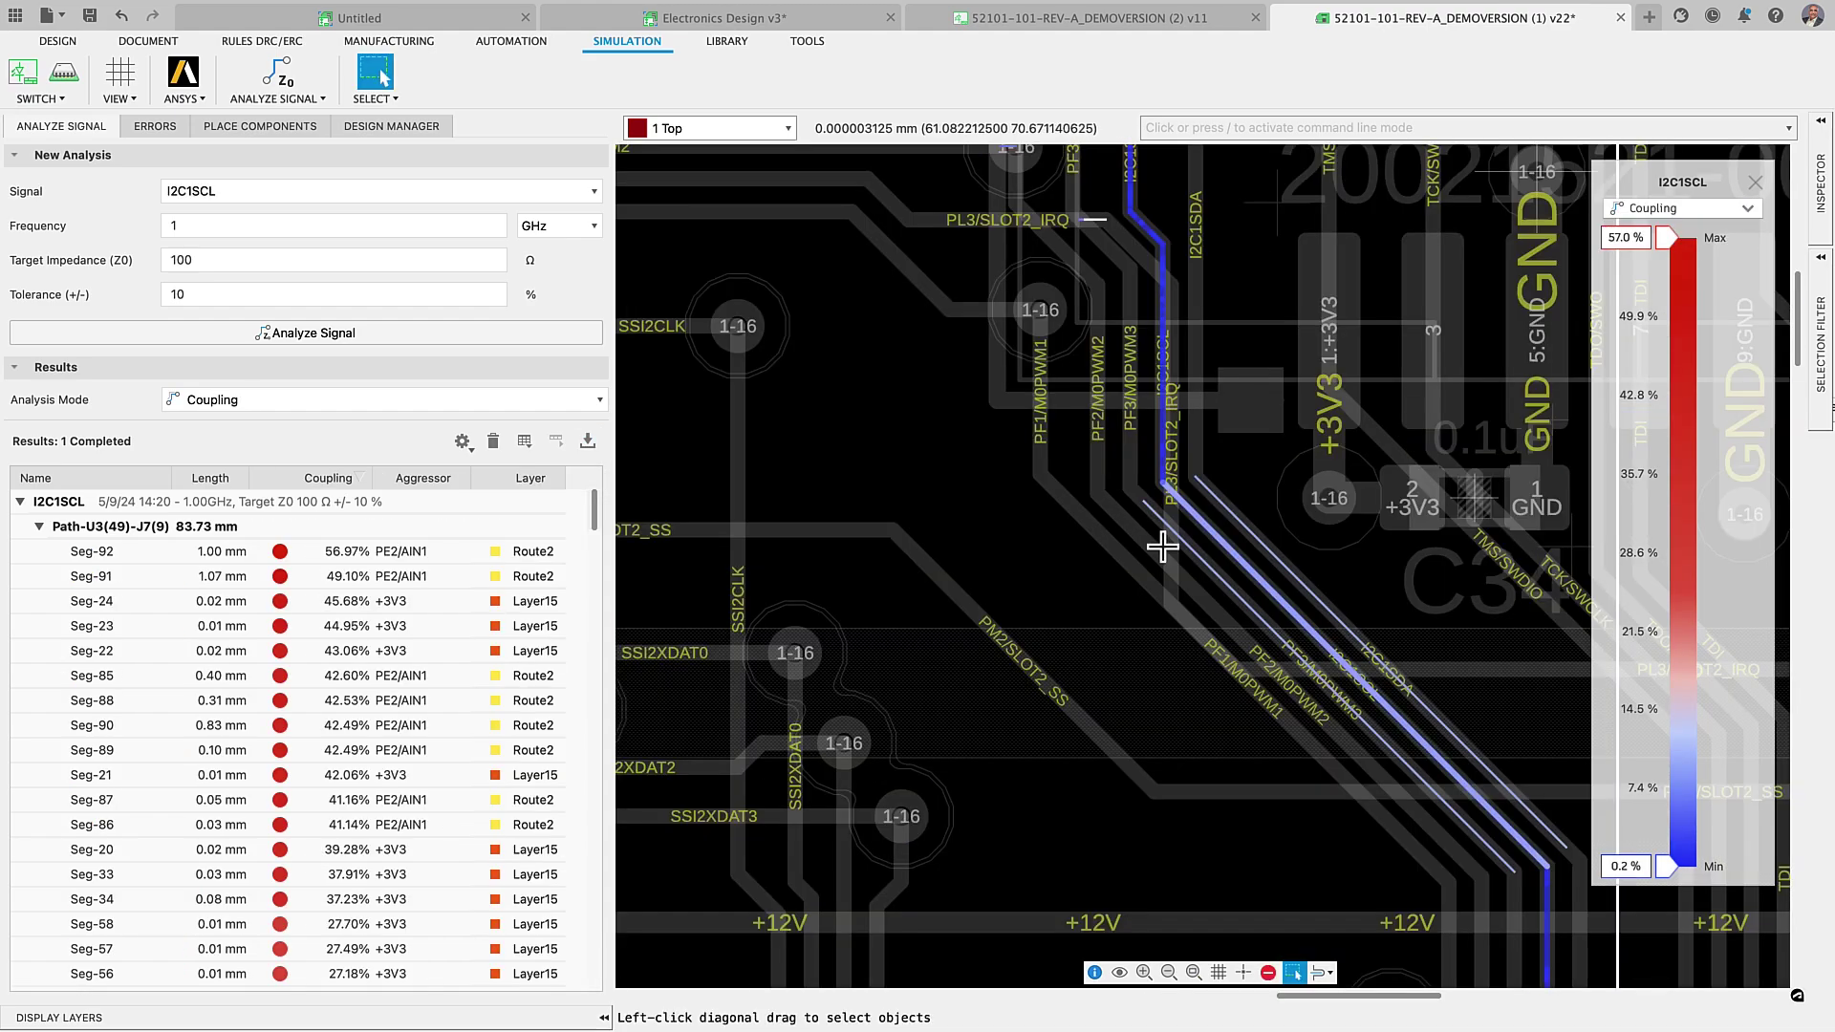
{"action": "left_click", "coordinate": [1171, 528]}
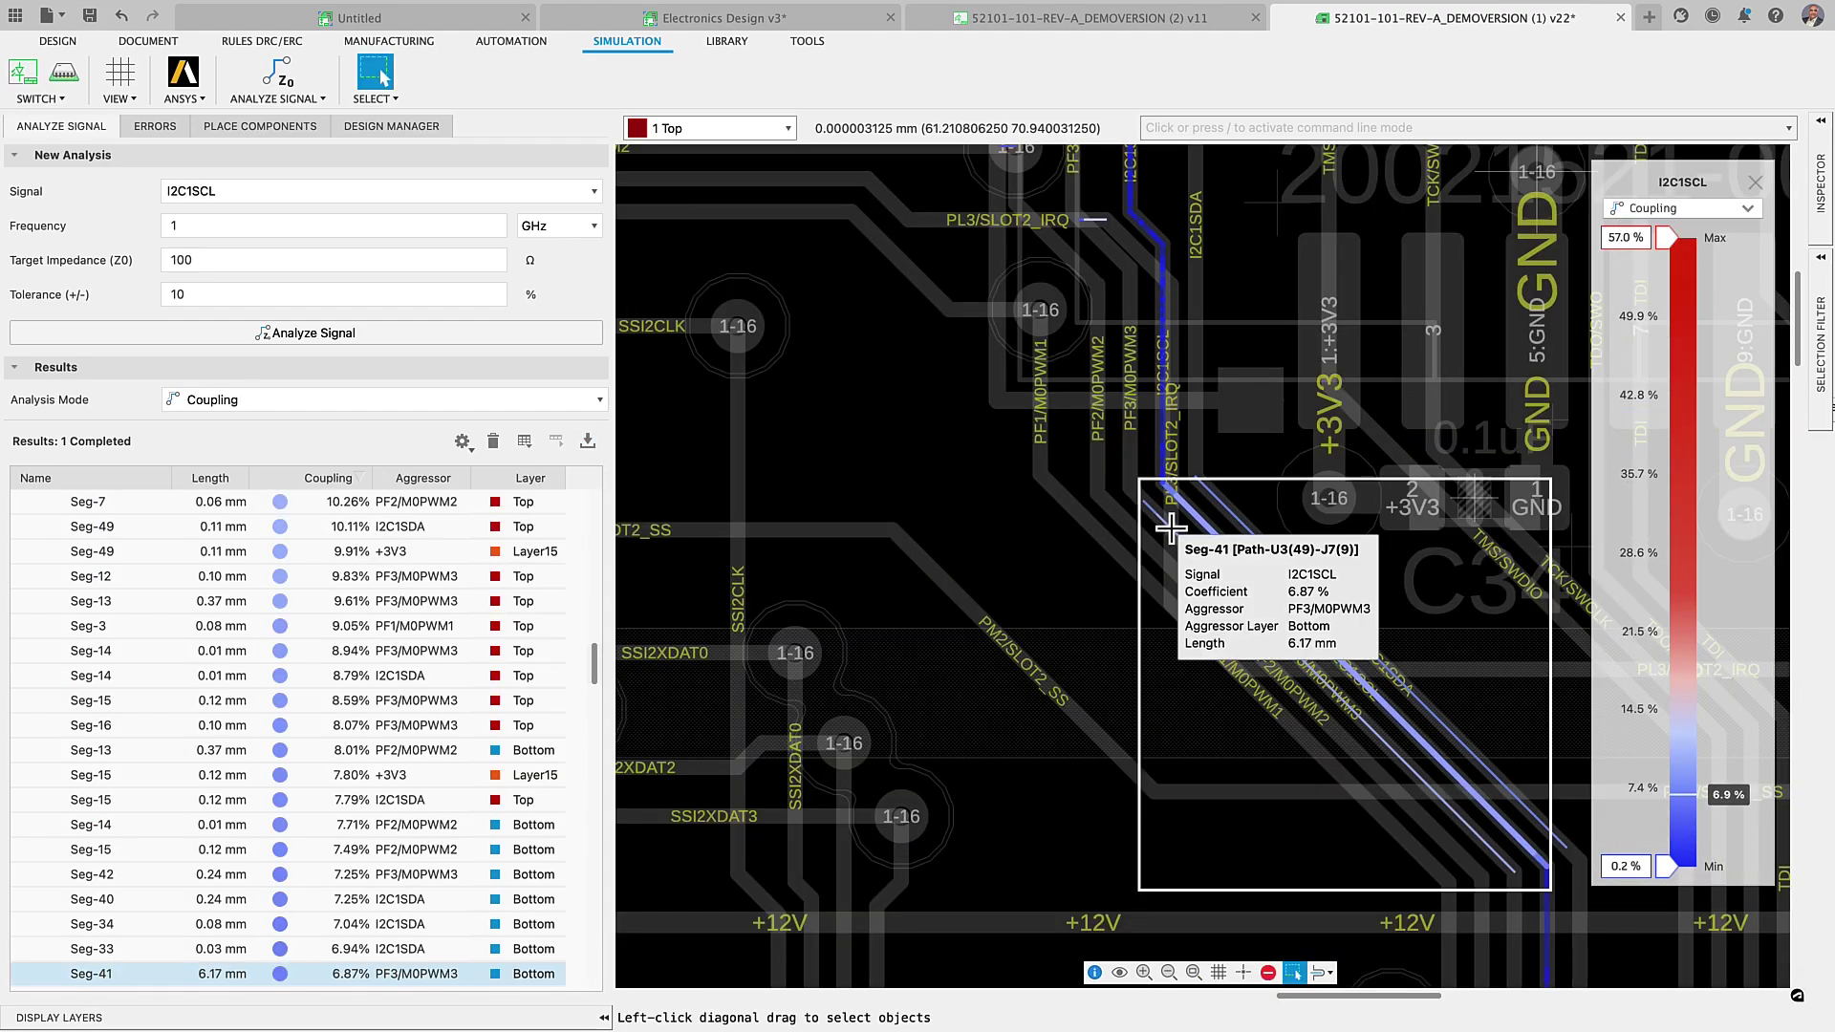
{"action": "left_click", "coordinate": [784, 574]}
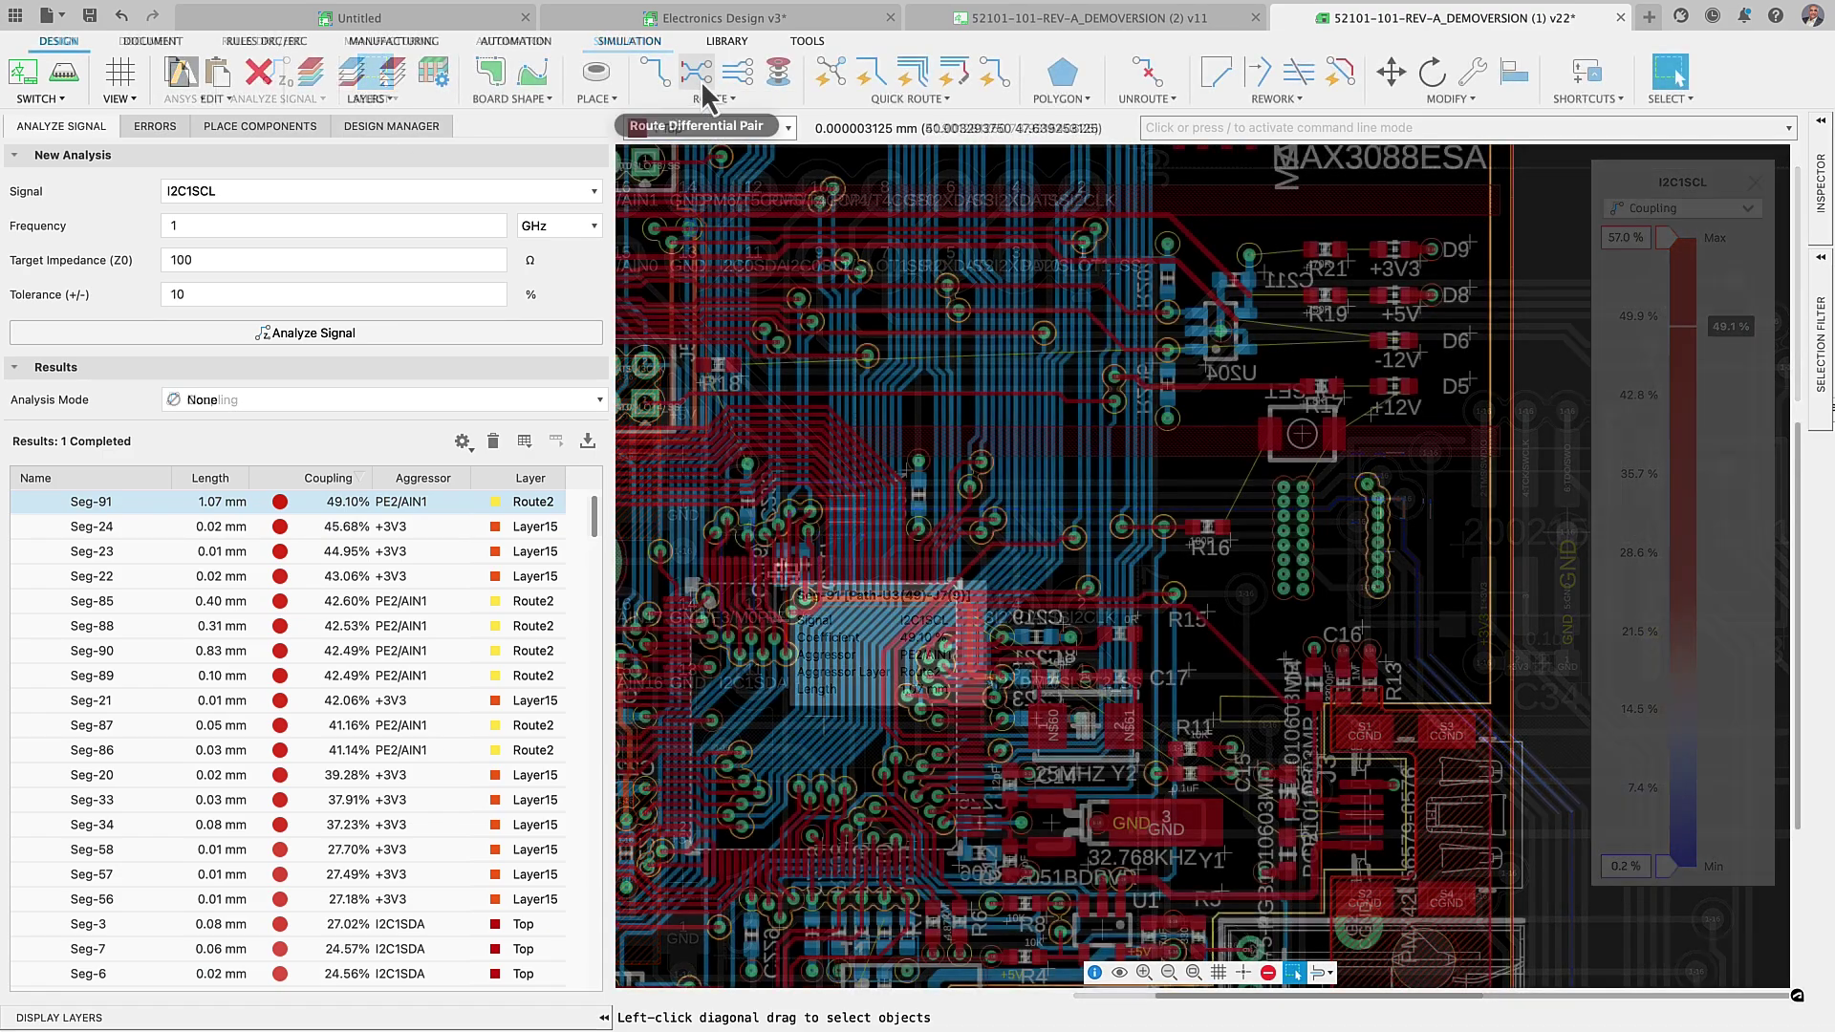
Route the USB_P/USB_N differential pair from the USB_N pad to the J3 connector pads.
{"action": "left_click", "coordinate": [699, 74]}
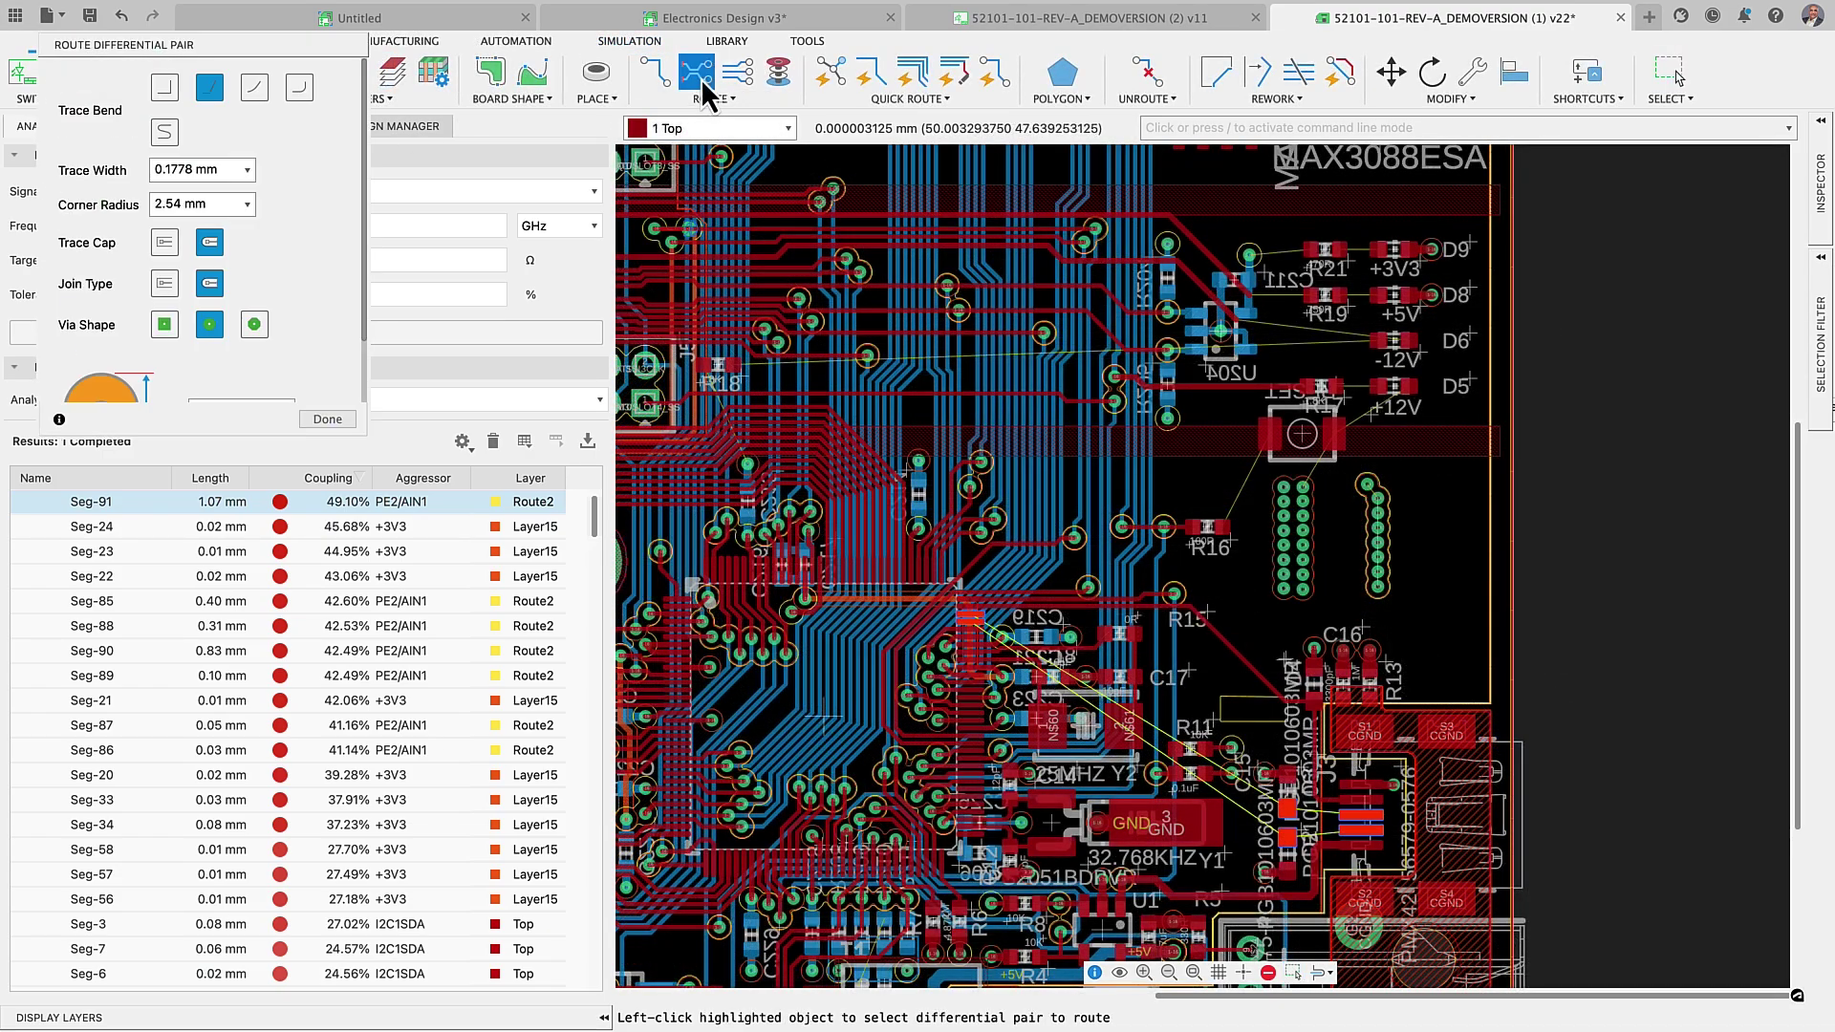
{"action": "left_click", "coordinate": [975, 620]}
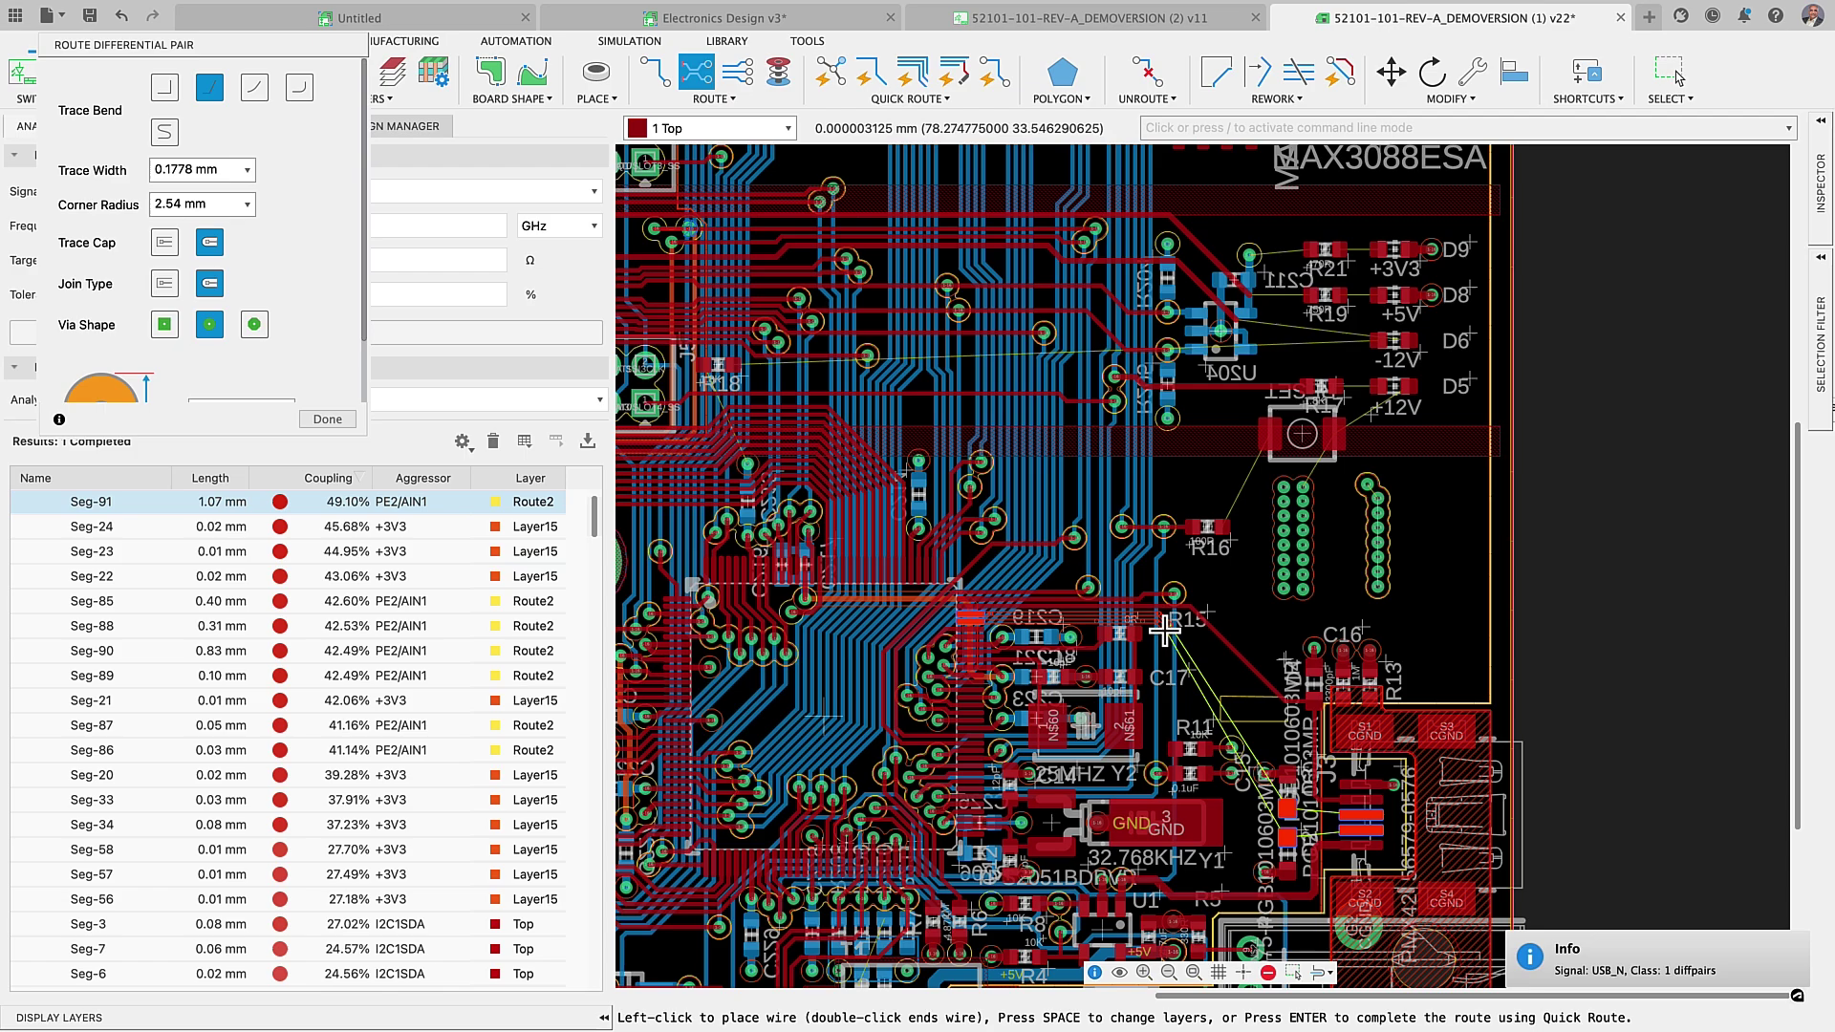
{"action": "scroll", "coordinate": [1231, 686], "scroll_direction": "up", "scroll_amount": 5}
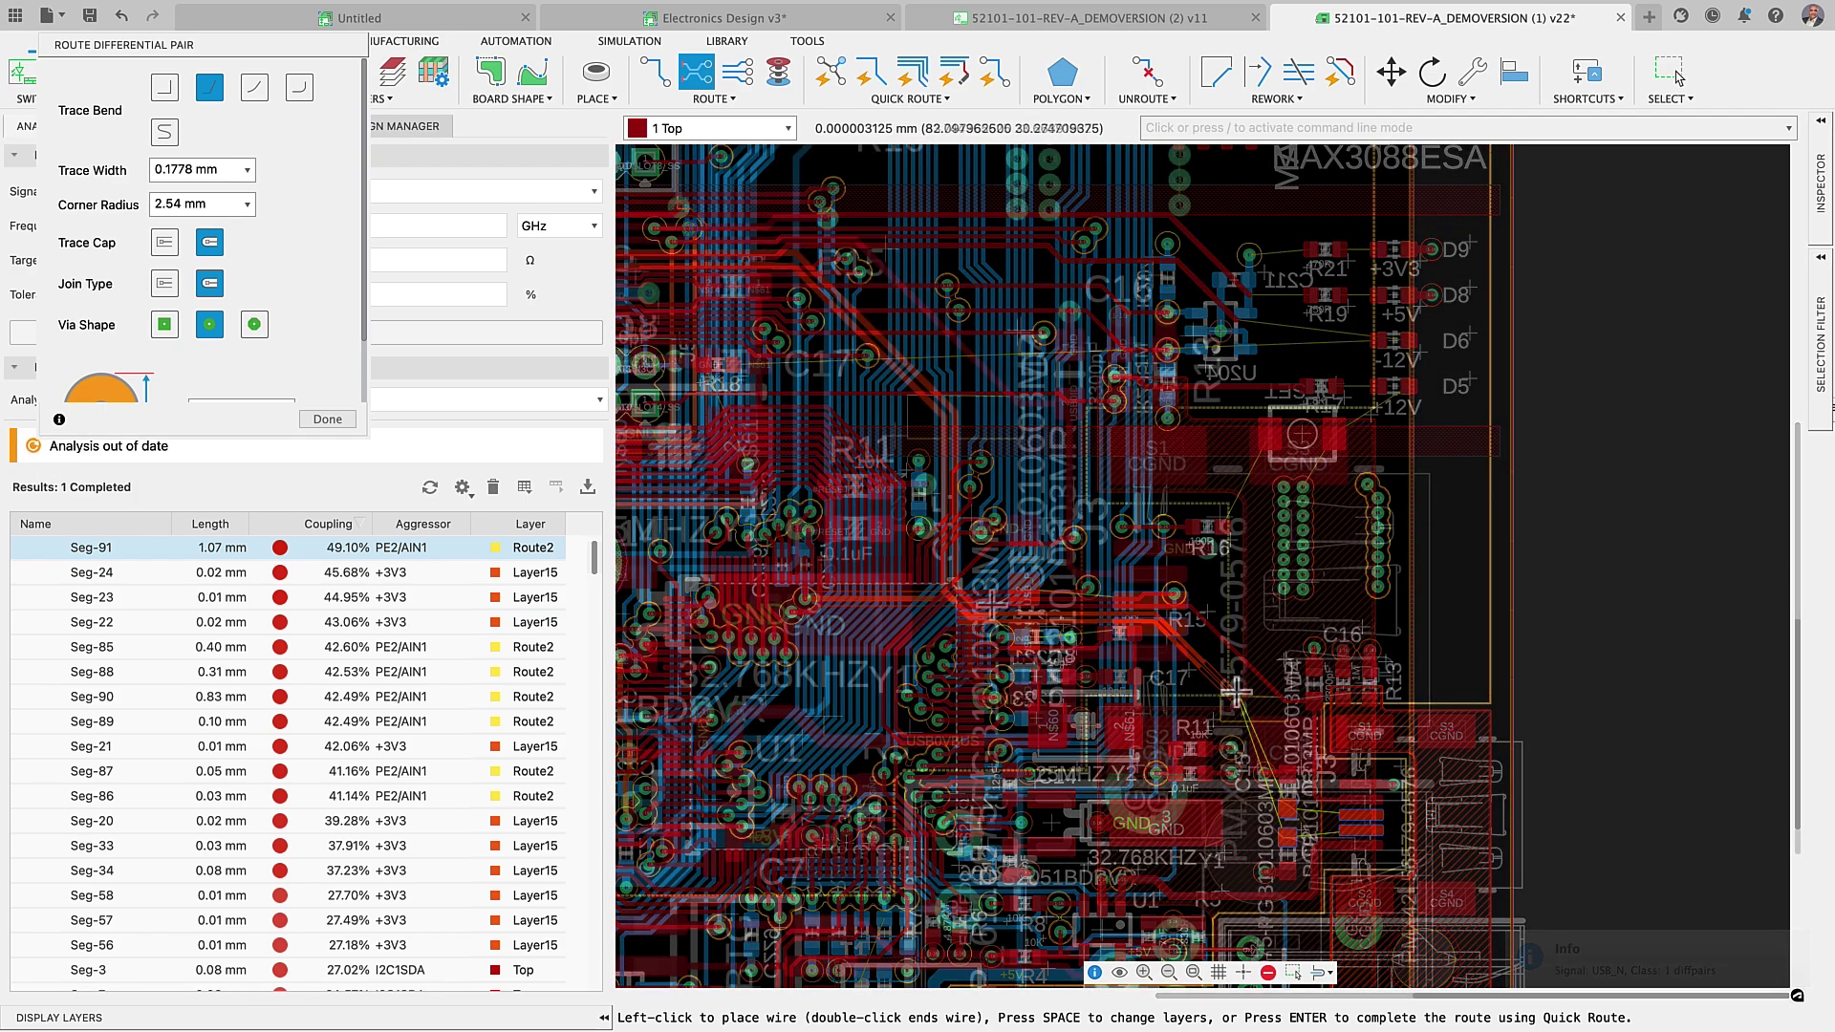
{"action": "left_click", "coordinate": [1268, 818]}
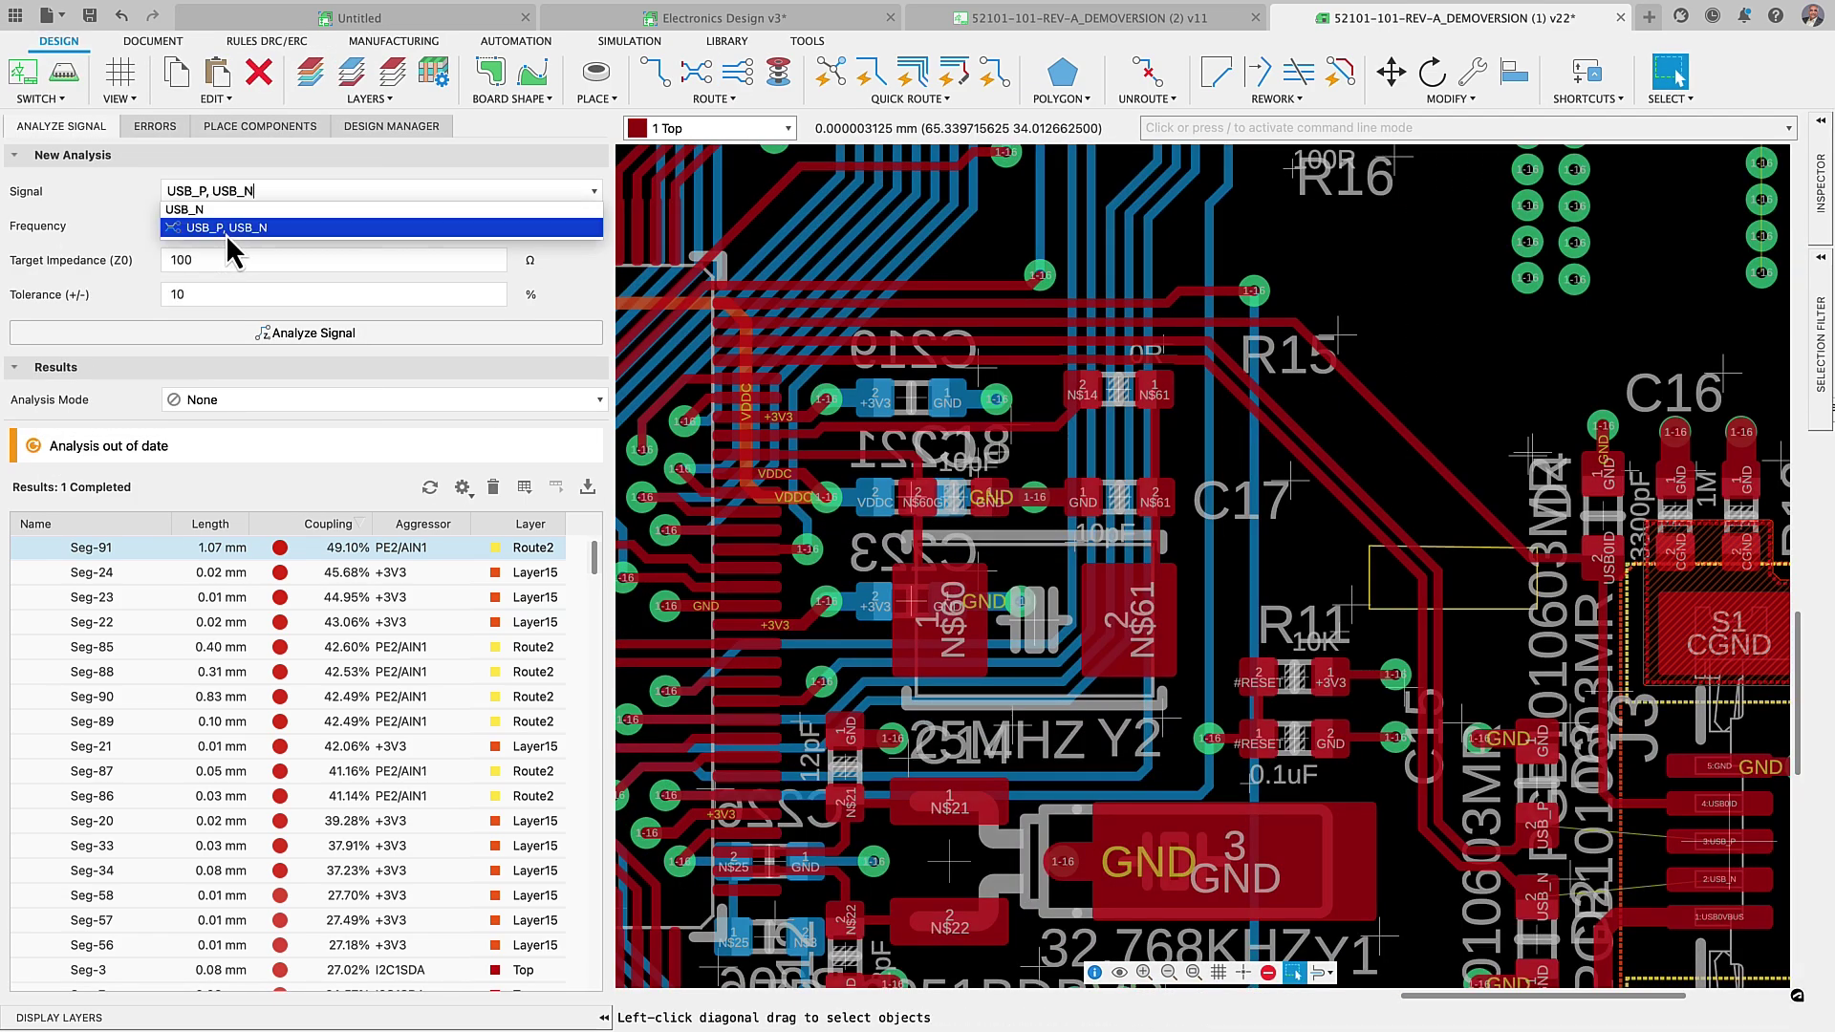
Analyze the USB_P, USB_N pair and show Coupling, peaking at 37.92% against USB0ID.
{"action": "left_click", "coordinate": [225, 234]}
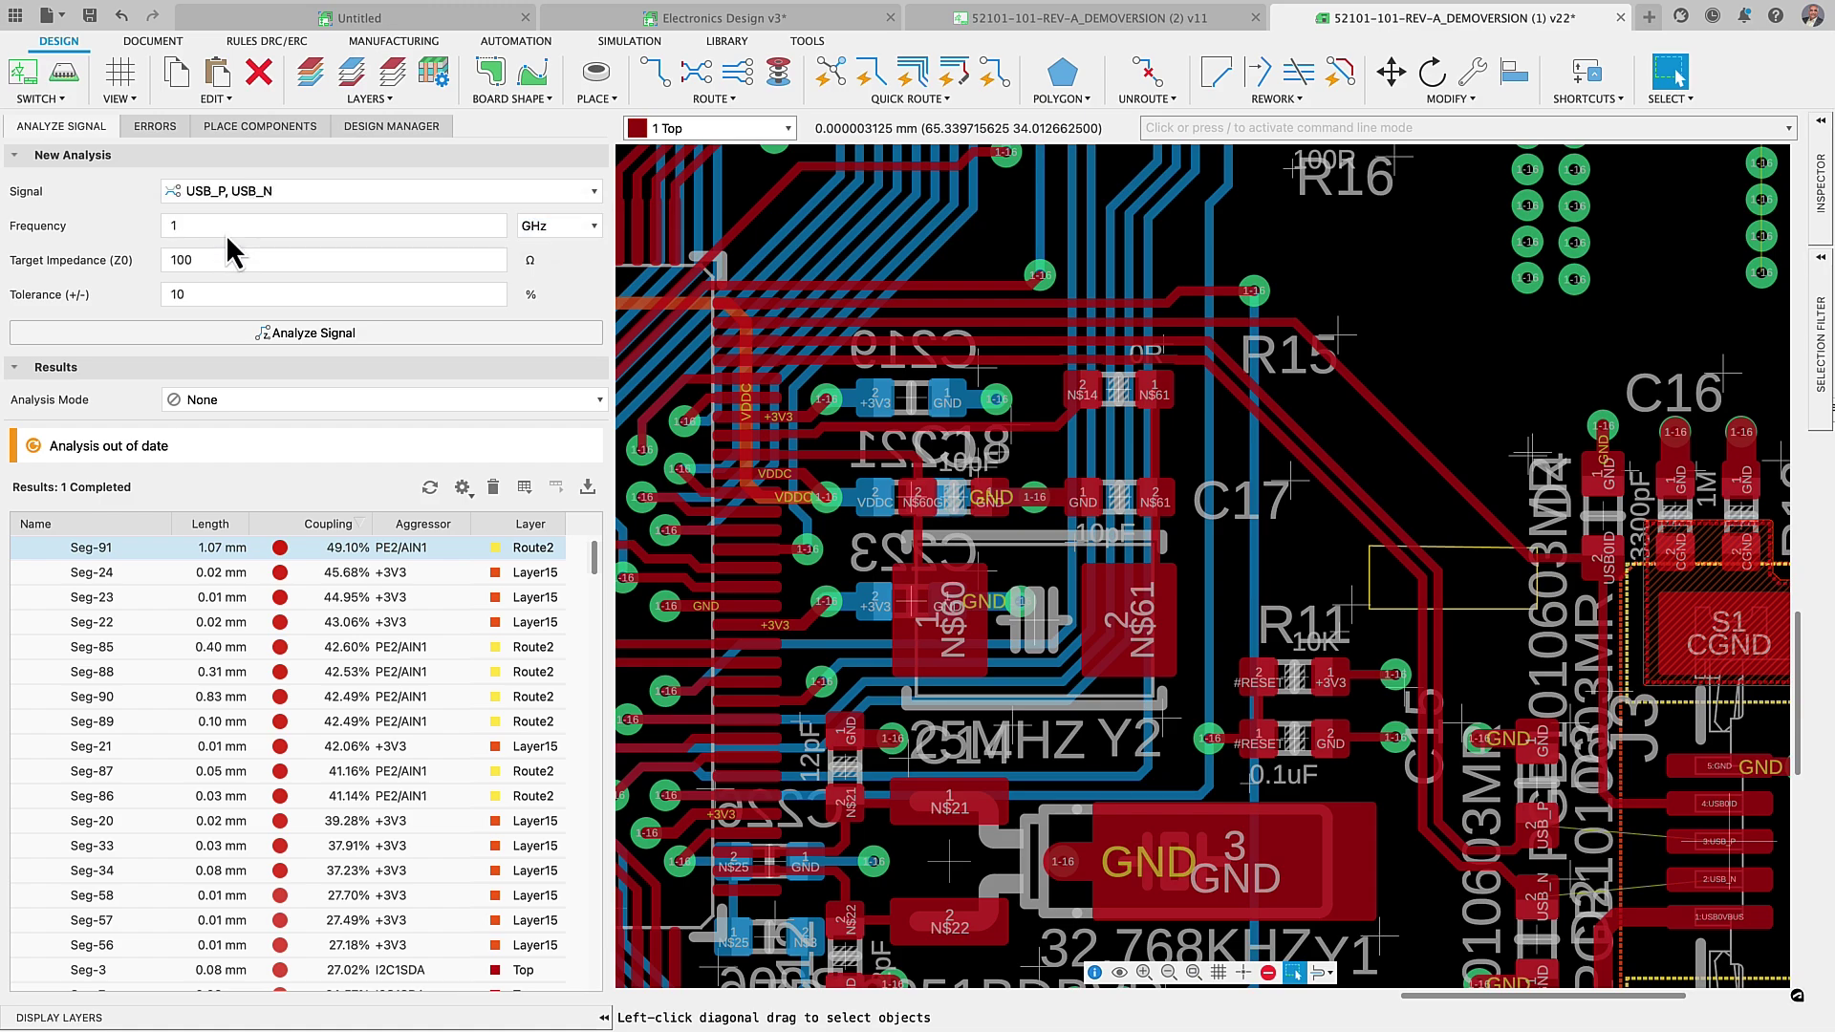
{"action": "left_click", "coordinate": [285, 334]}
{"action": "scroll", "coordinate": [932, 368], "scroll_direction": "up", "scroll_amount": 5}
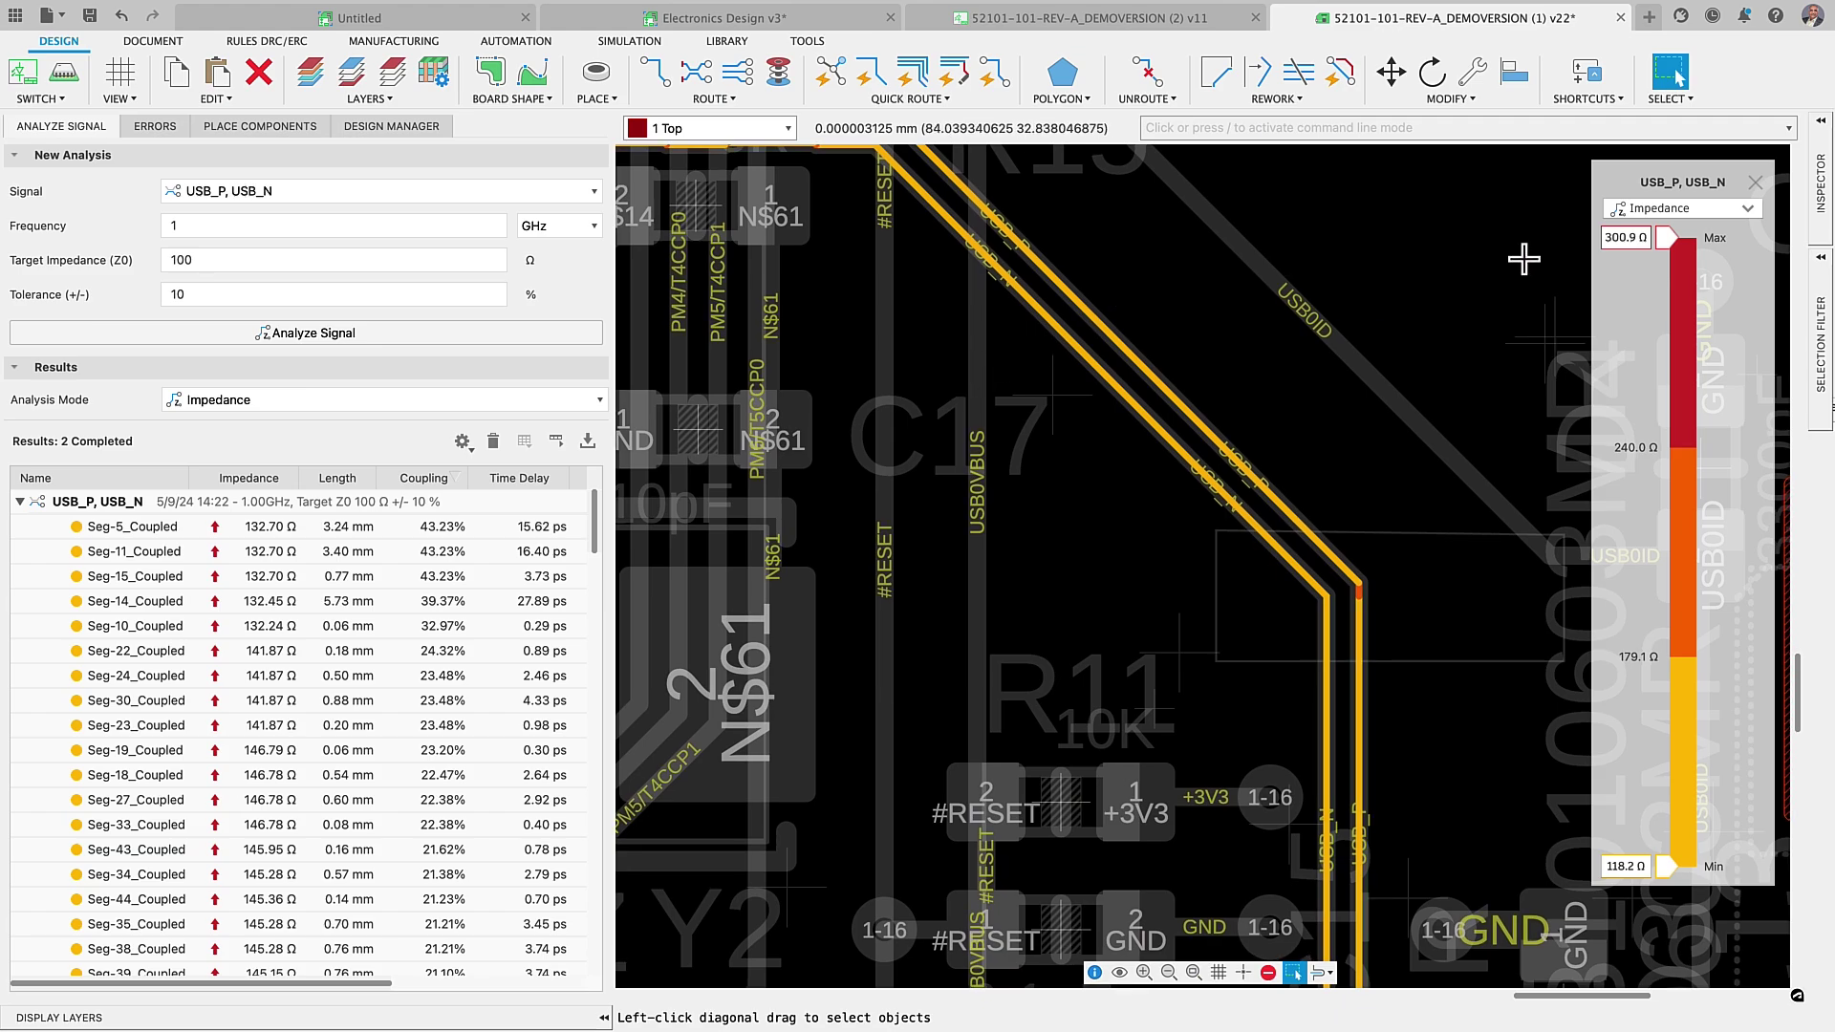
{"action": "left_click", "coordinate": [1732, 210]}
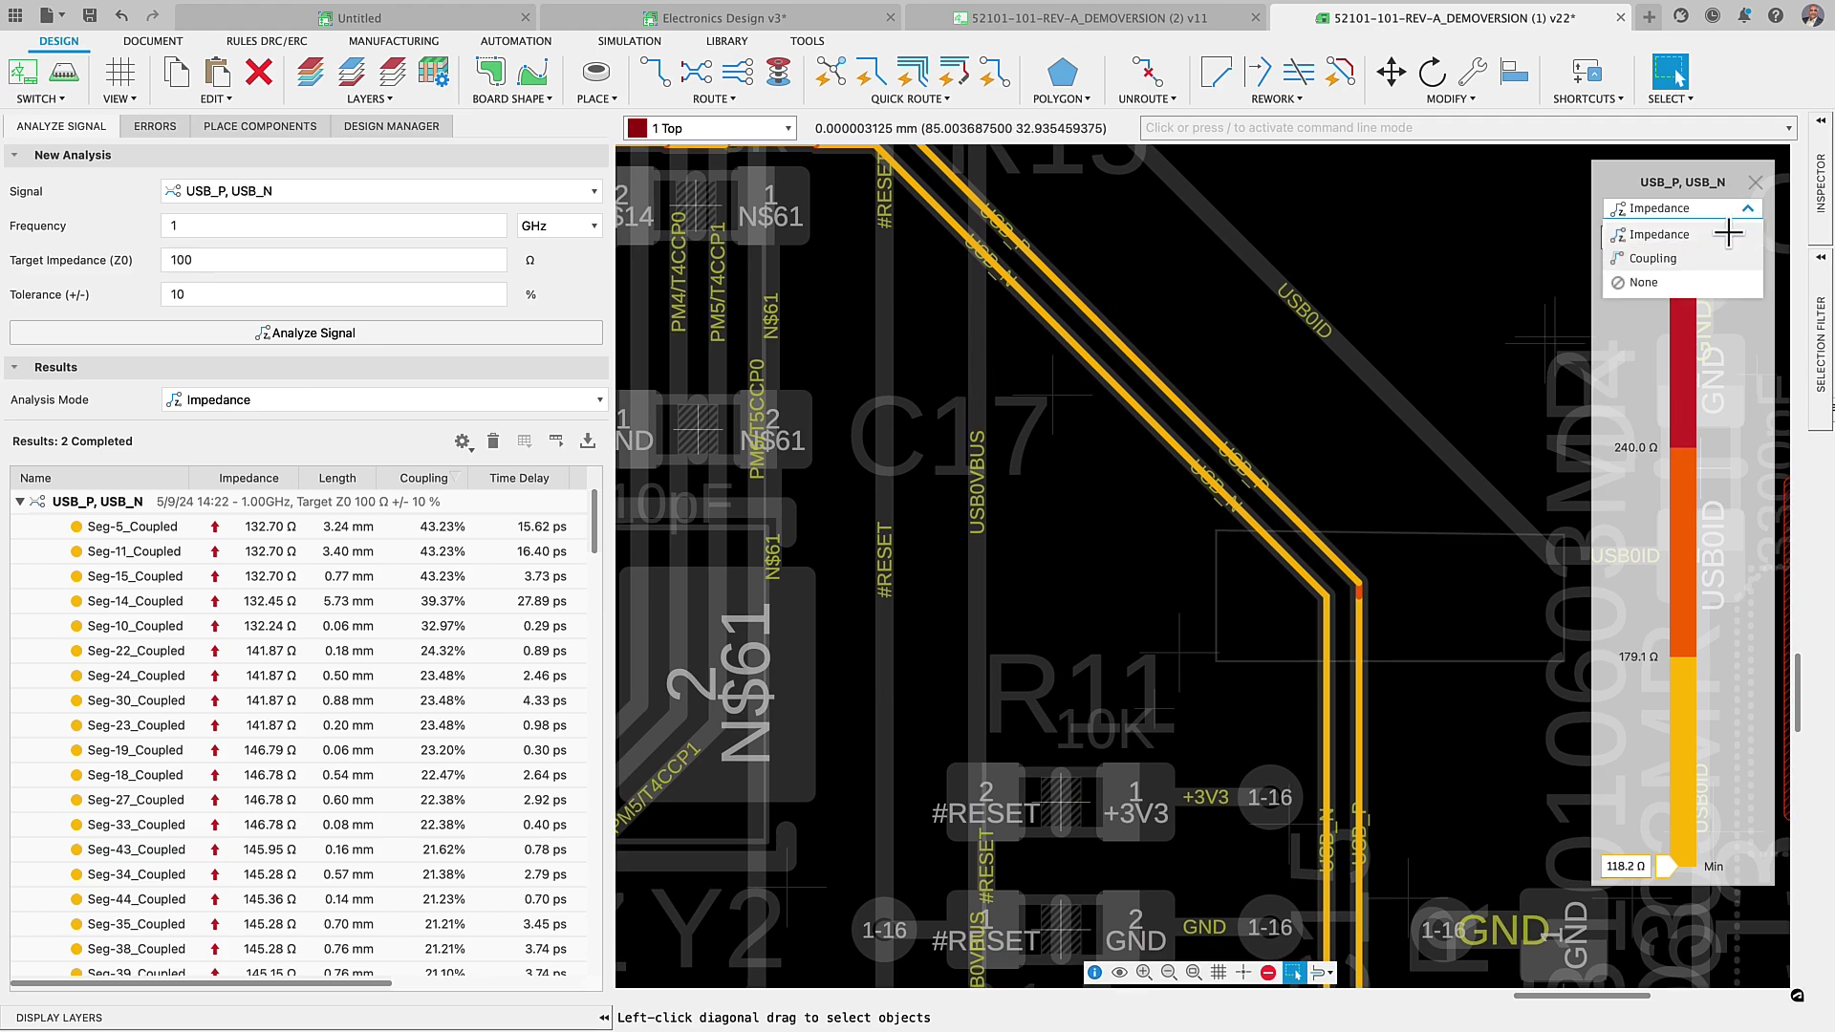
{"action": "left_click", "coordinate": [1721, 258]}
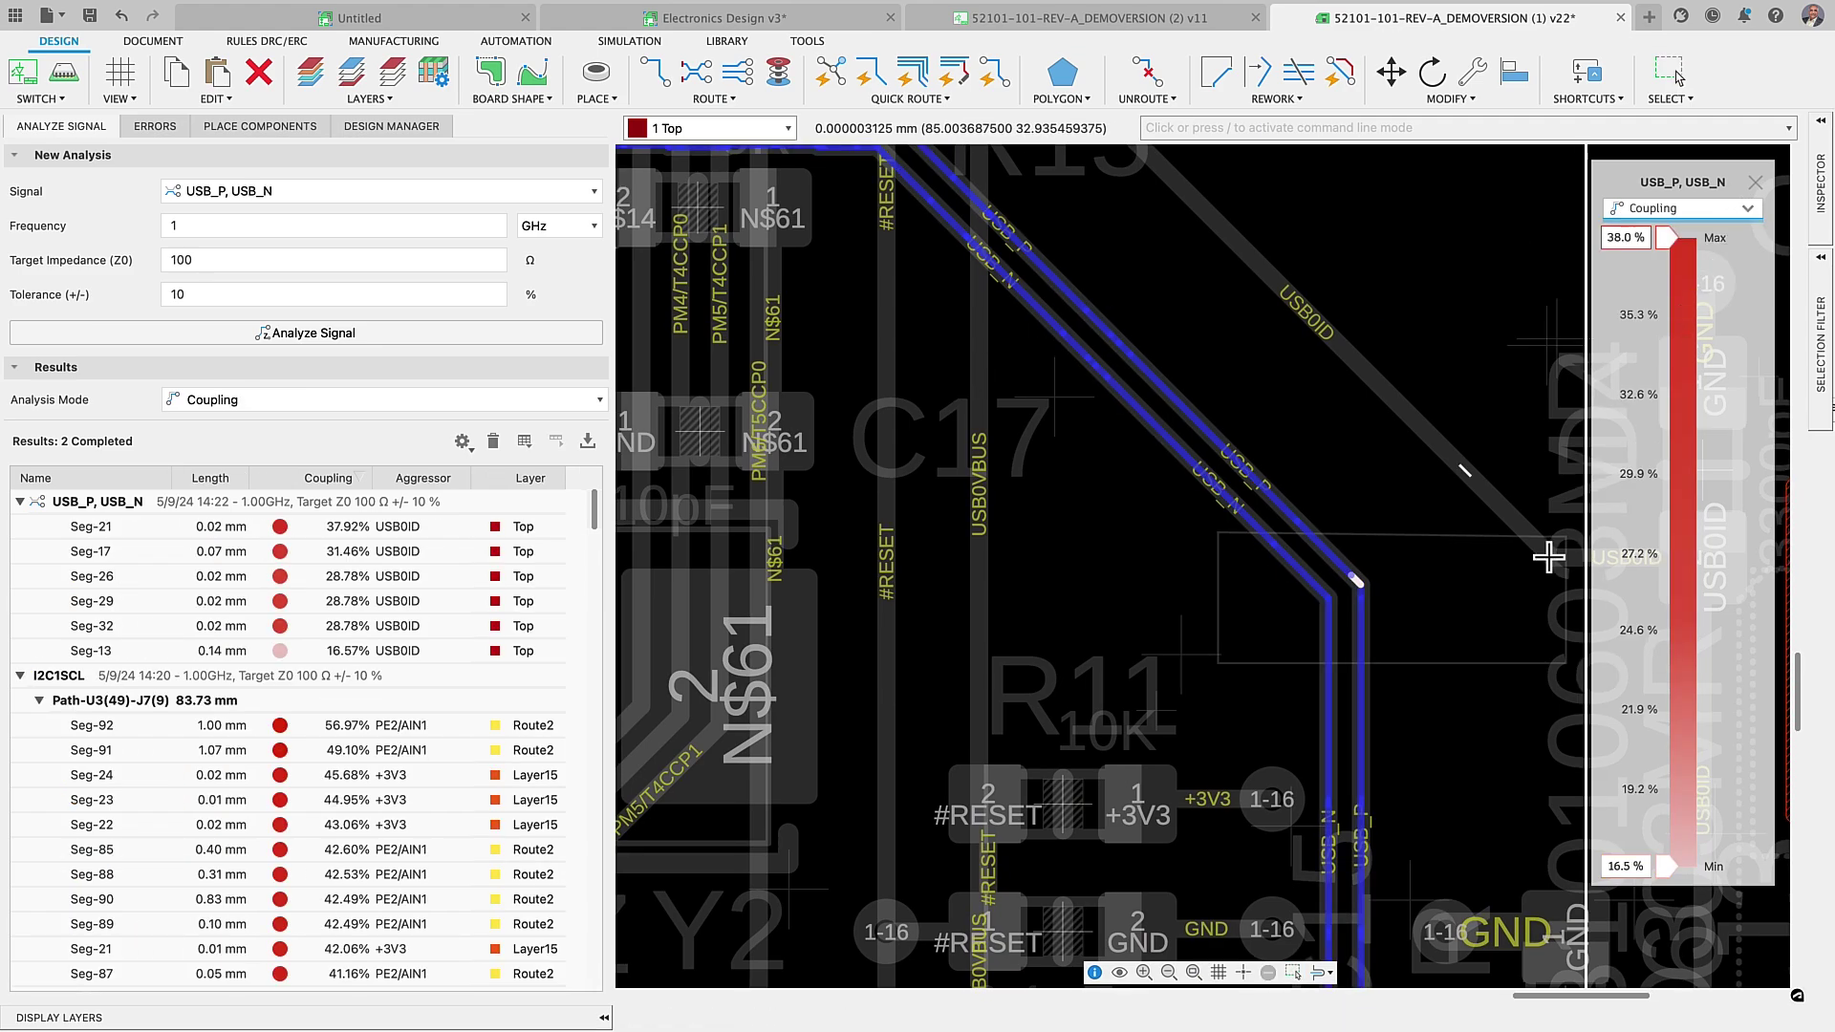
{"action": "scroll", "coordinate": [1367, 783], "scroll_direction": "down", "scroll_amount": 5}
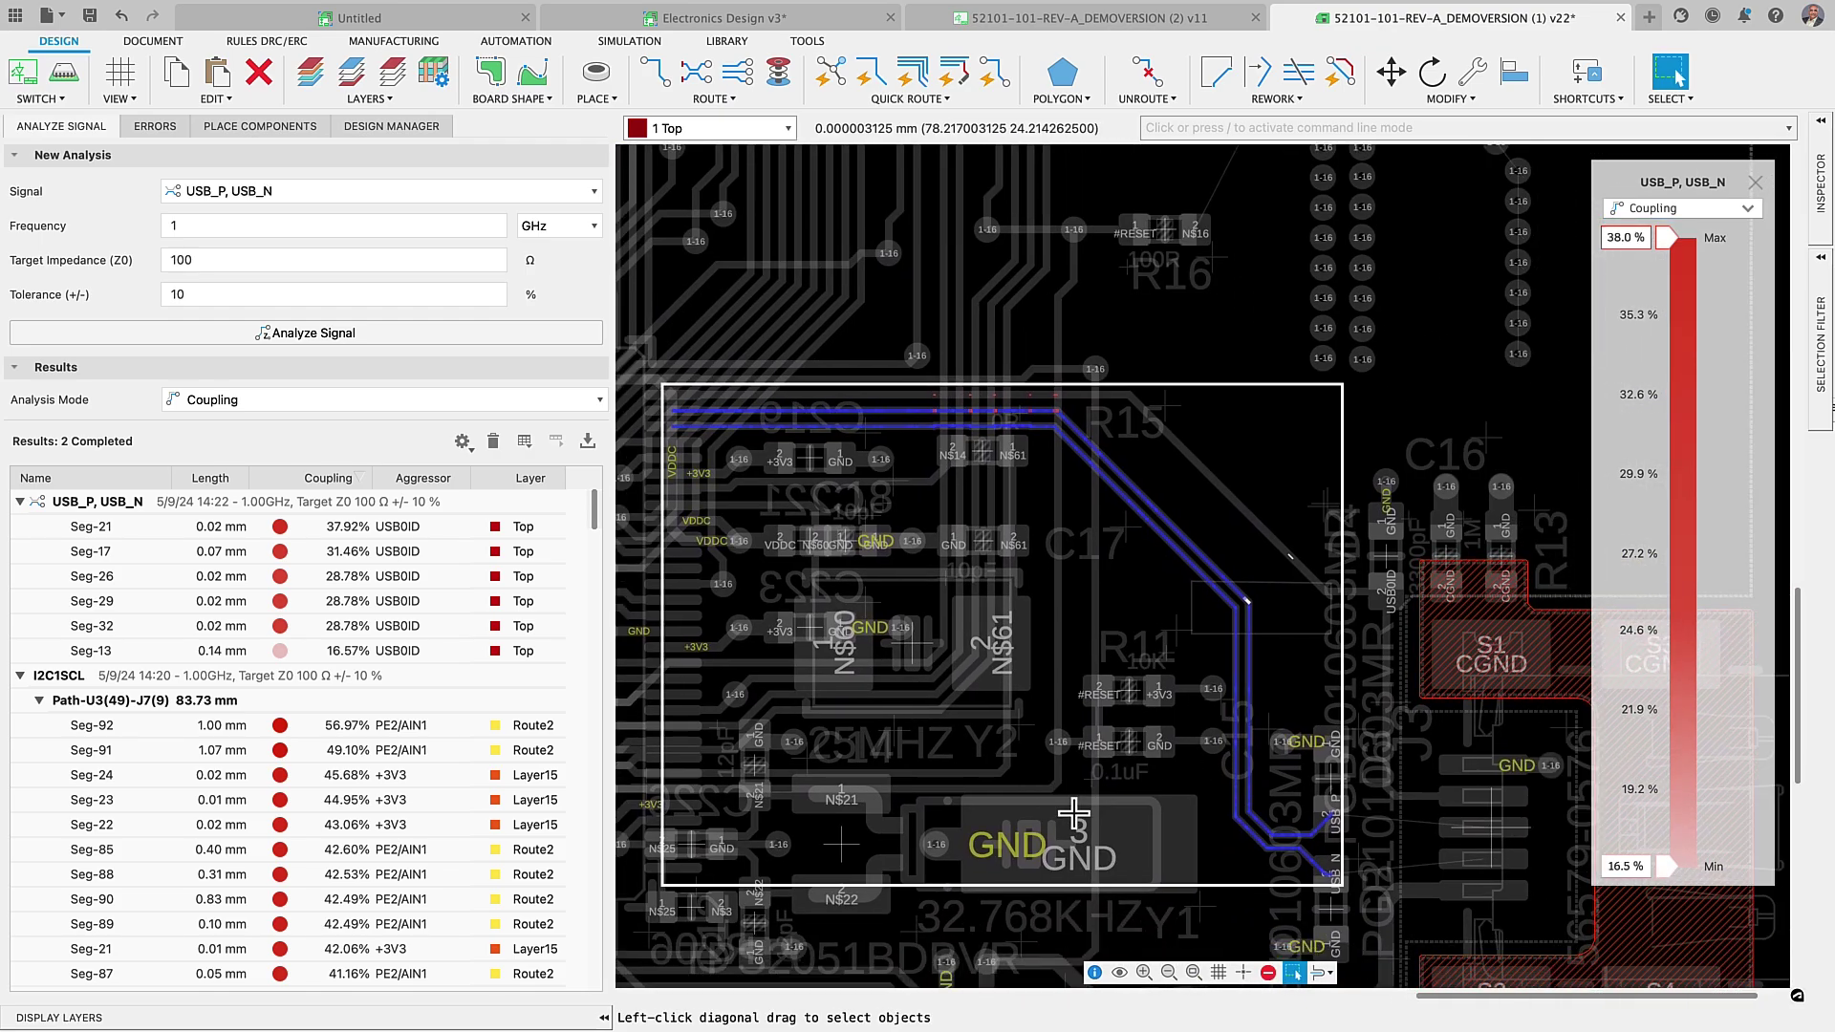
{"action": "middle_click_drag", "start_coordinate": [1075, 806], "coordinate": [1081, 802]}
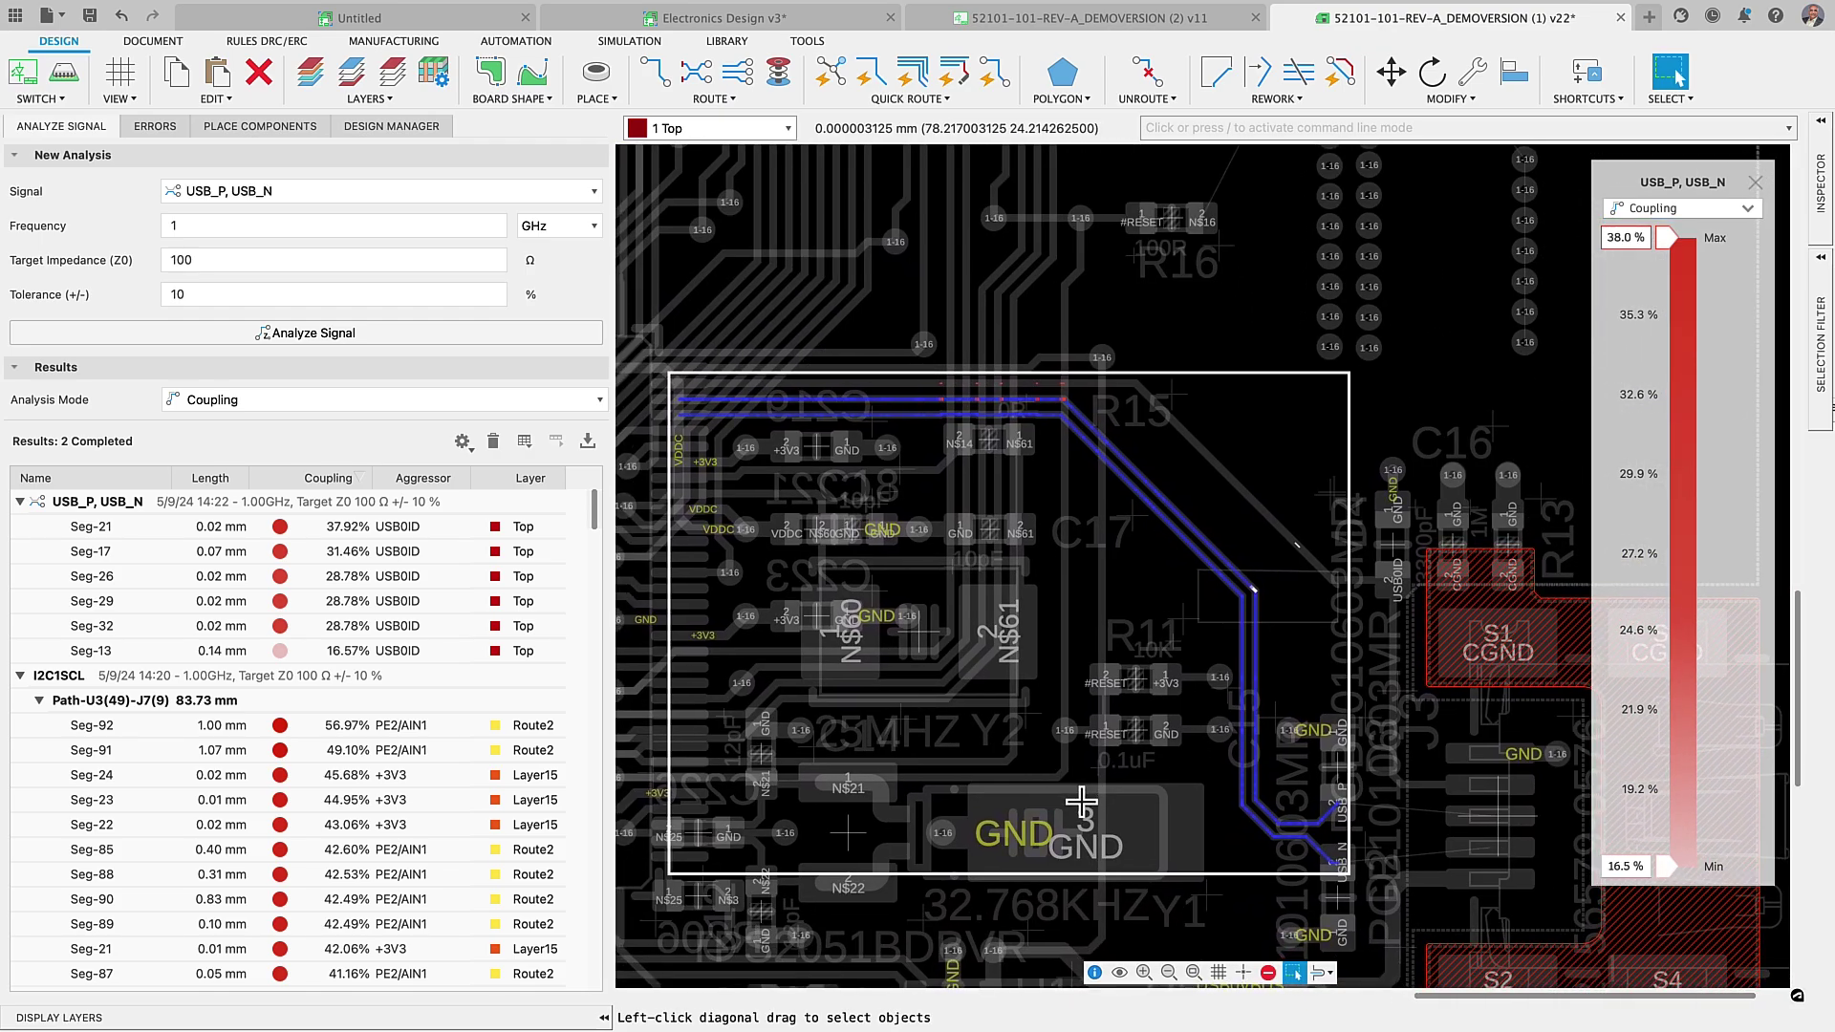
Show all polygon fills and refresh the USB_P/USB_N analysis with impedance results.
{"action": "left_click", "coordinate": [1756, 181]}
{"action": "left_click", "coordinate": [1061, 98]}
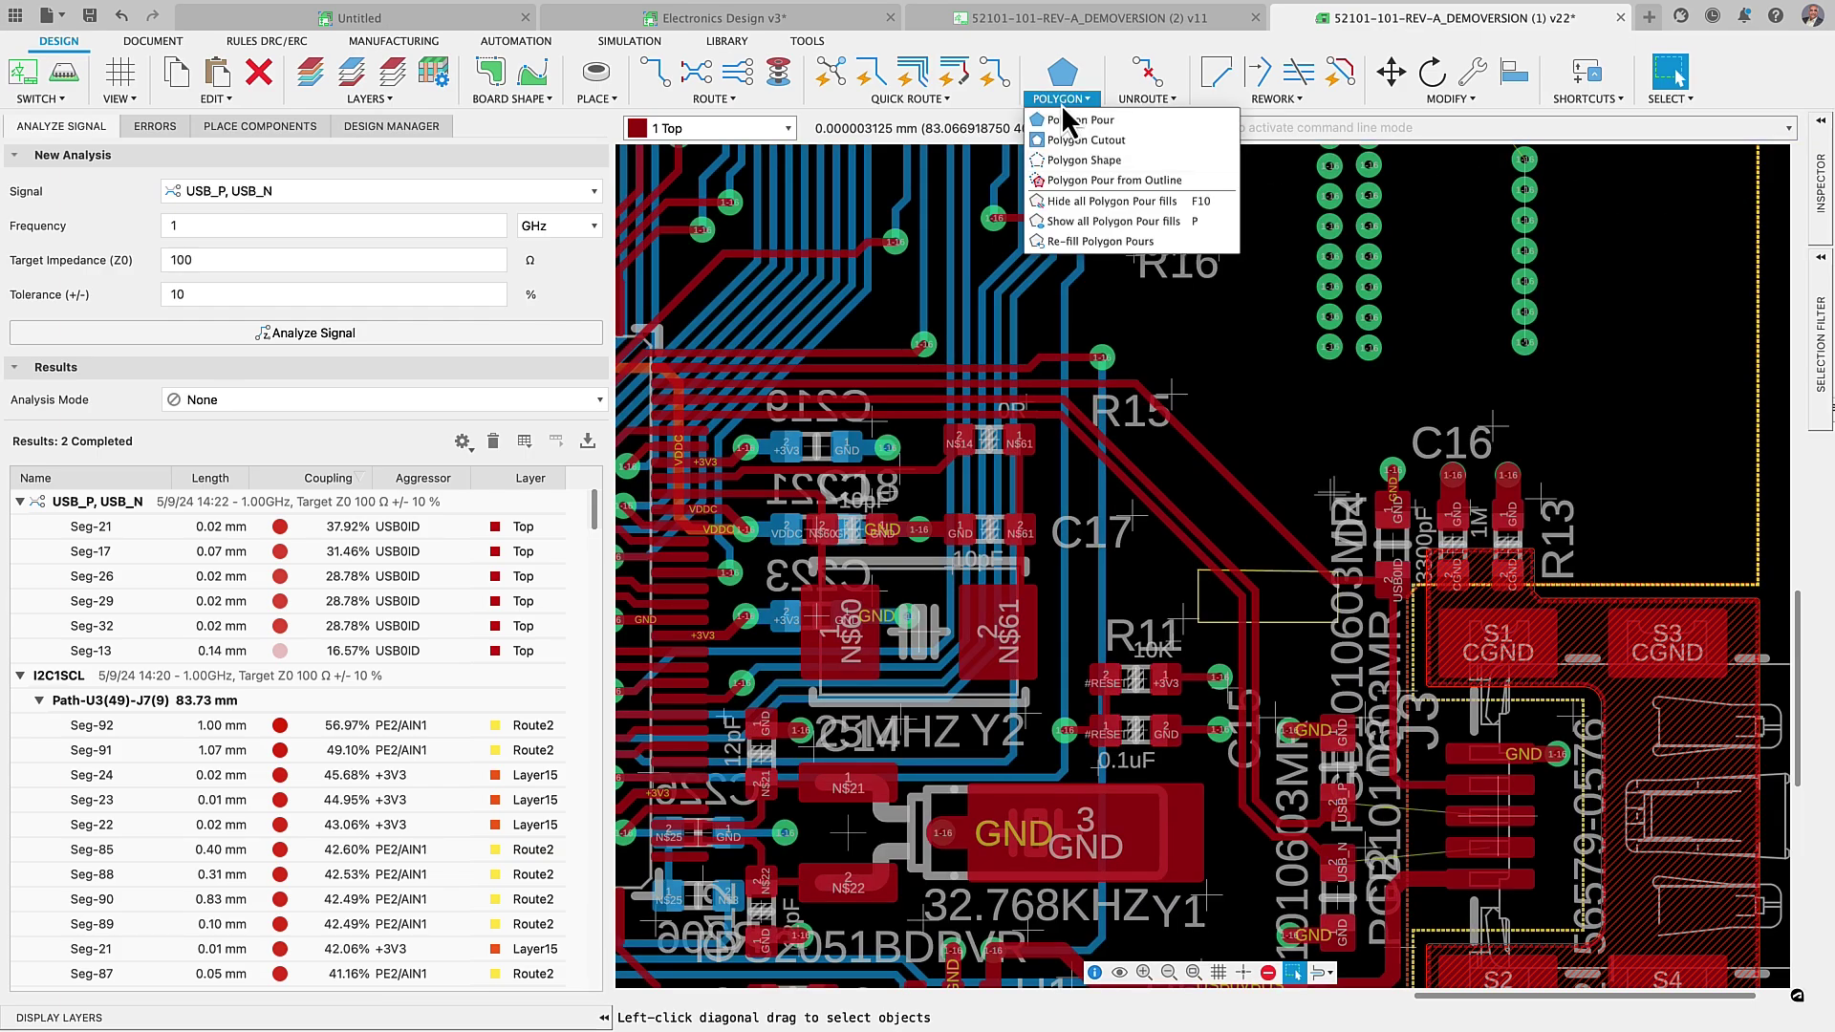
{"action": "left_click", "coordinate": [1085, 221]}
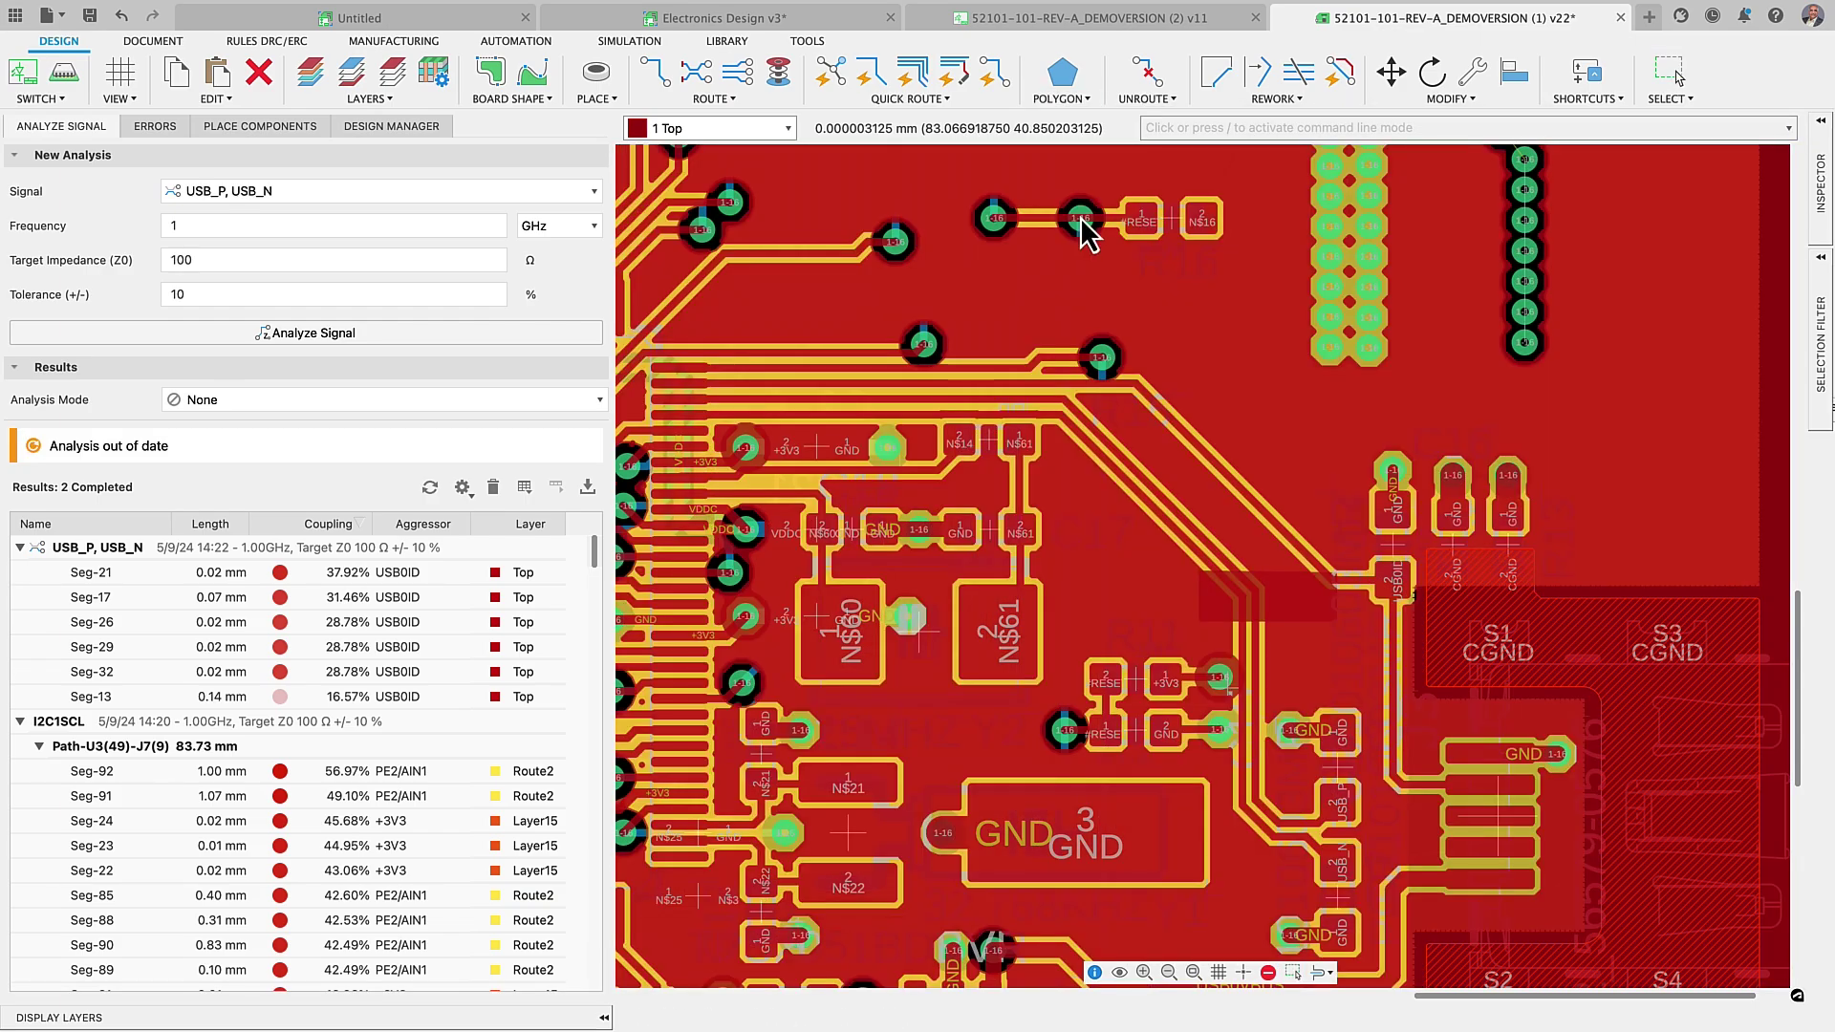
{"action": "left_click", "coordinate": [431, 488]}
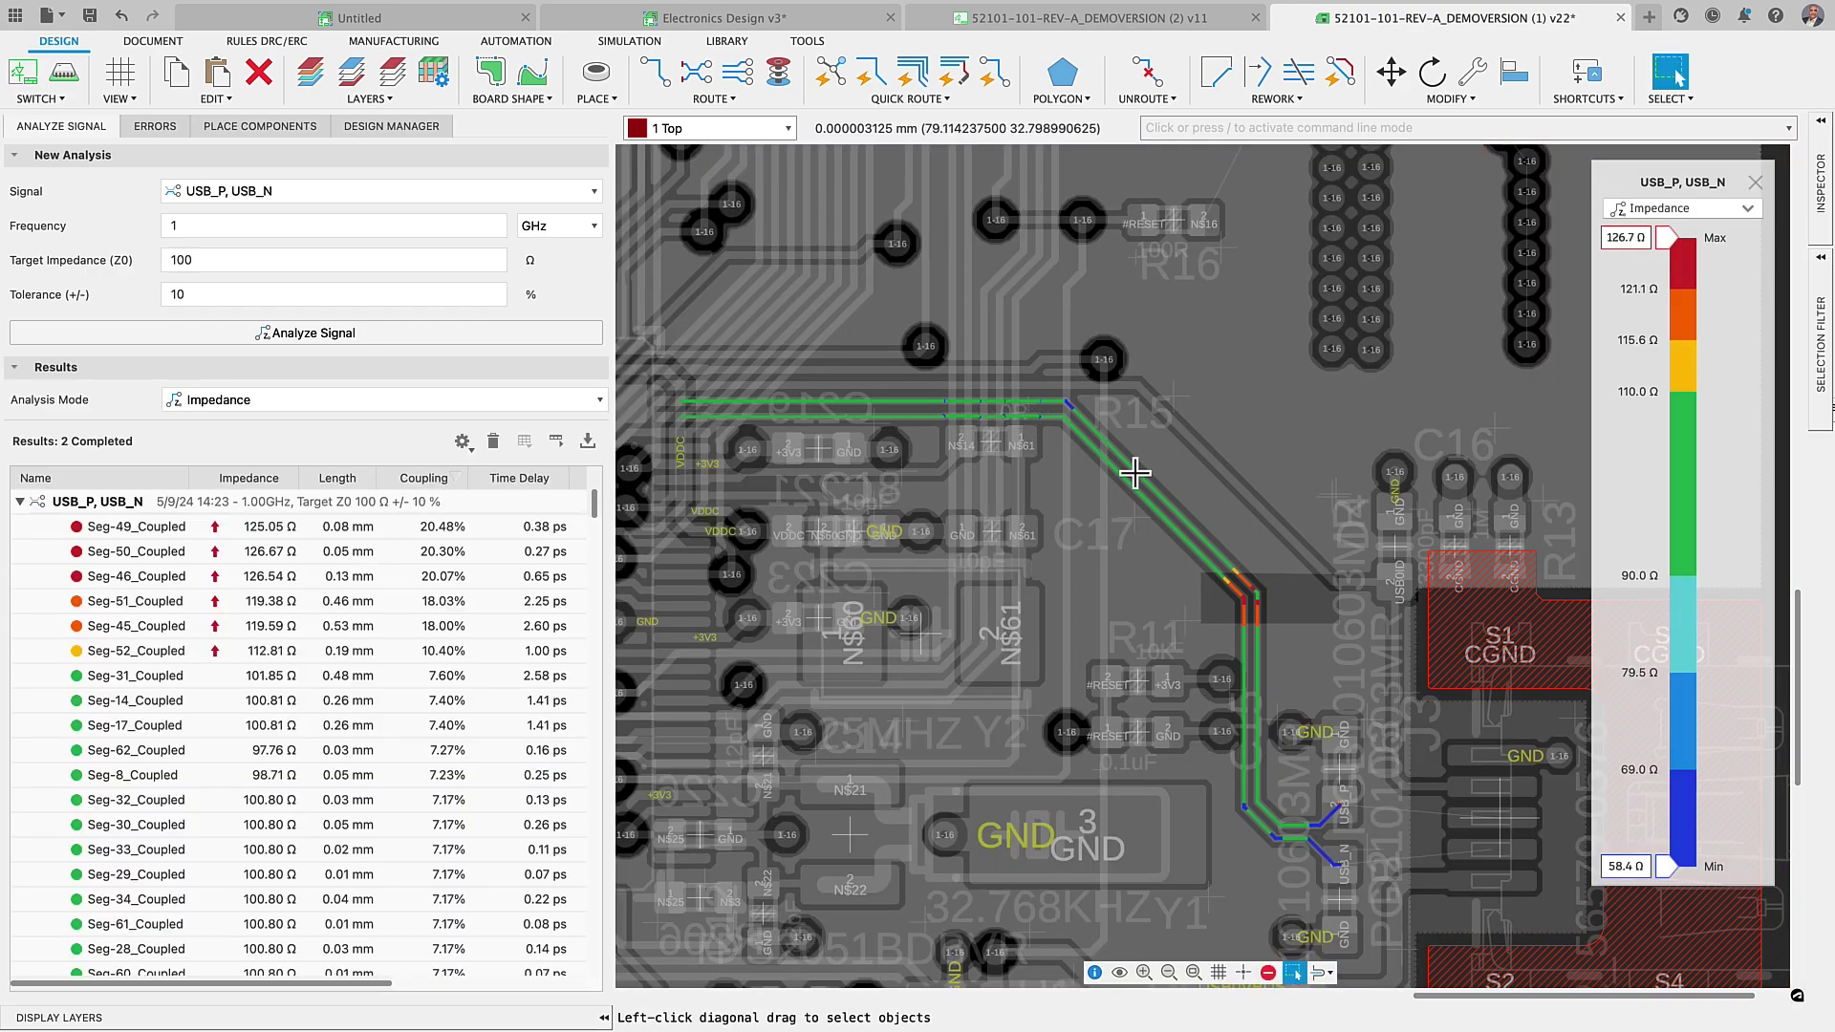
{"action": "scroll", "coordinate": [1188, 535], "scroll_direction": "up", "scroll_amount": 2}
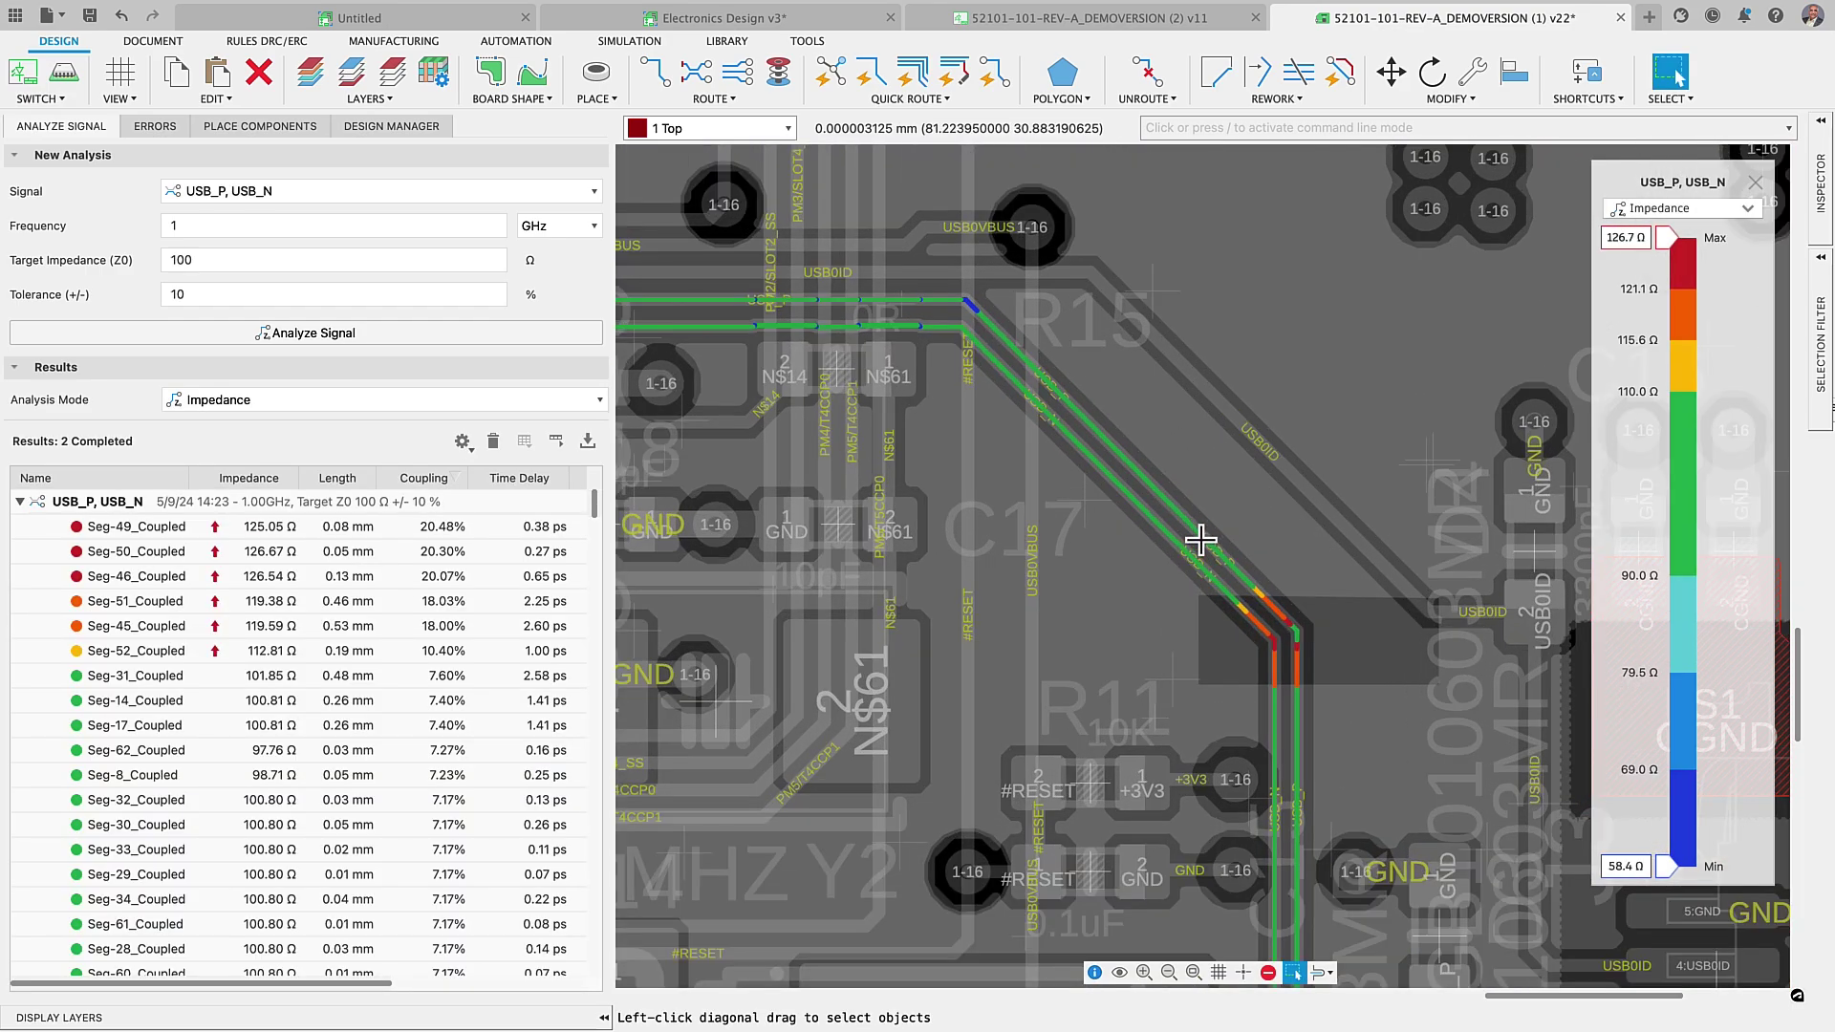
Switch the results to Coupling, then close the legend and collapse the Analyze Signal panel.
{"action": "left_click", "coordinate": [1745, 209]}
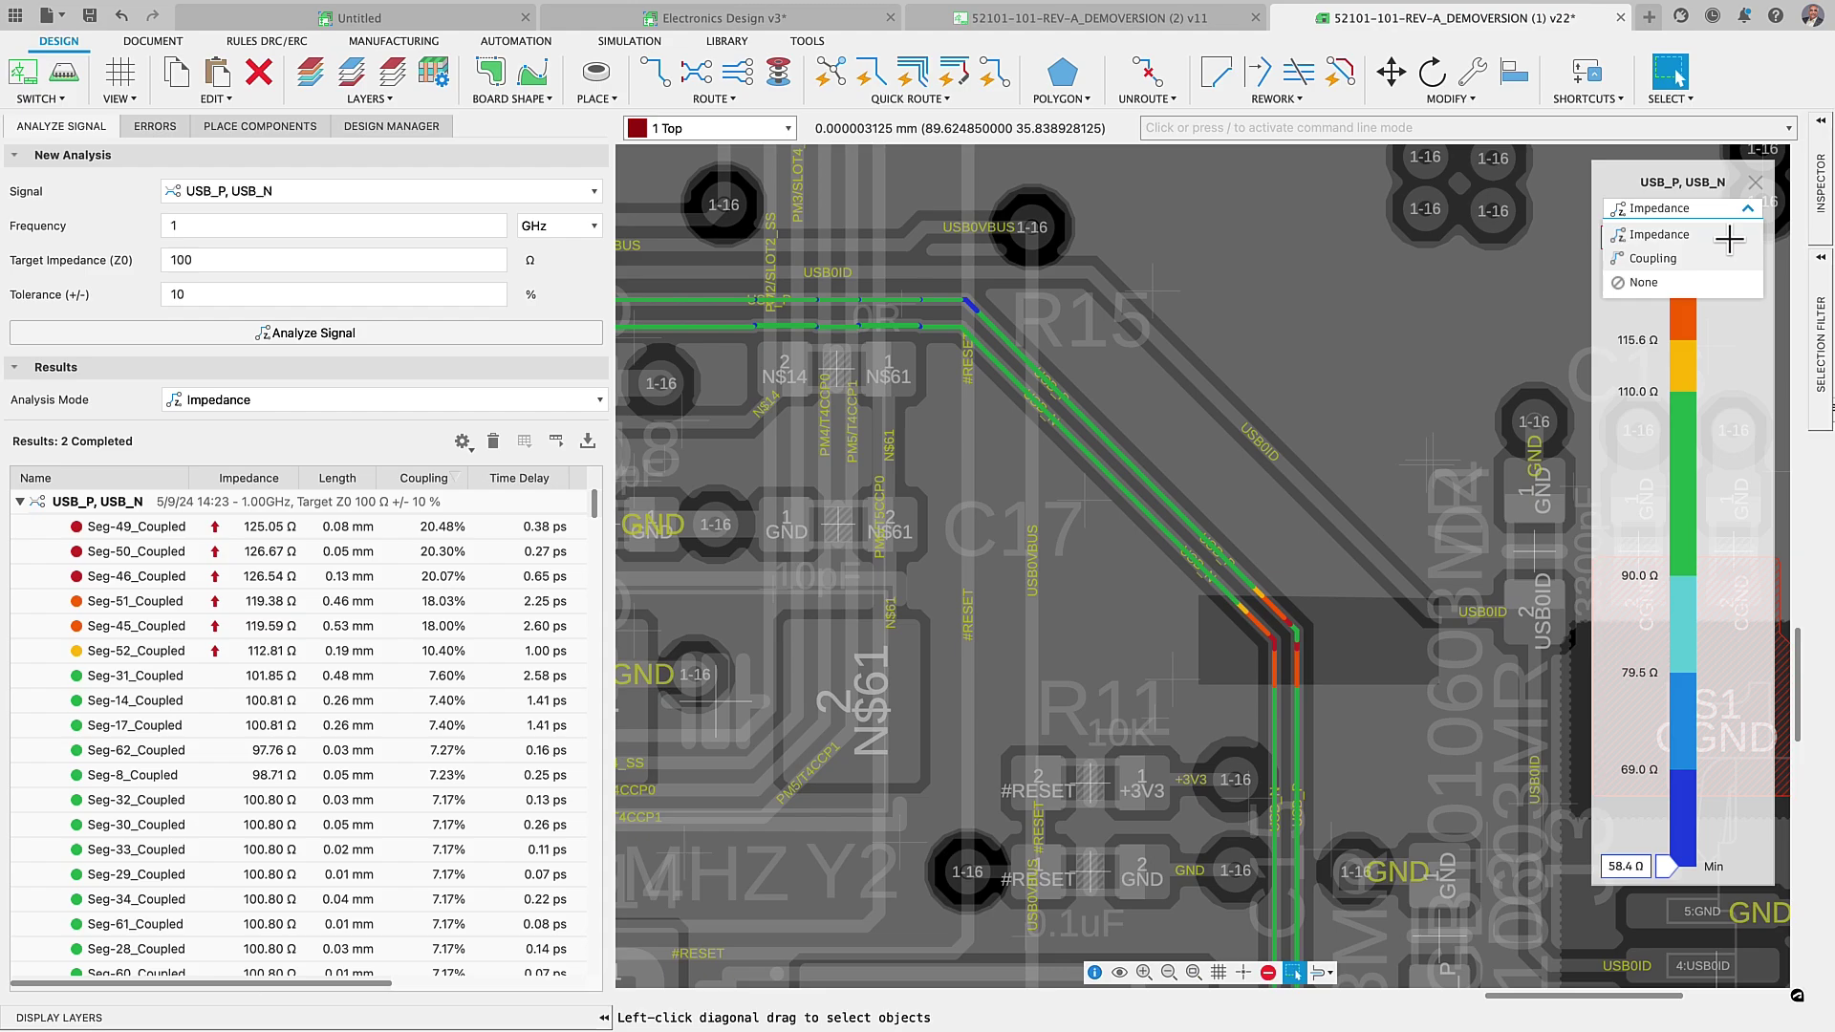
{"action": "left_click", "coordinate": [1722, 257]}
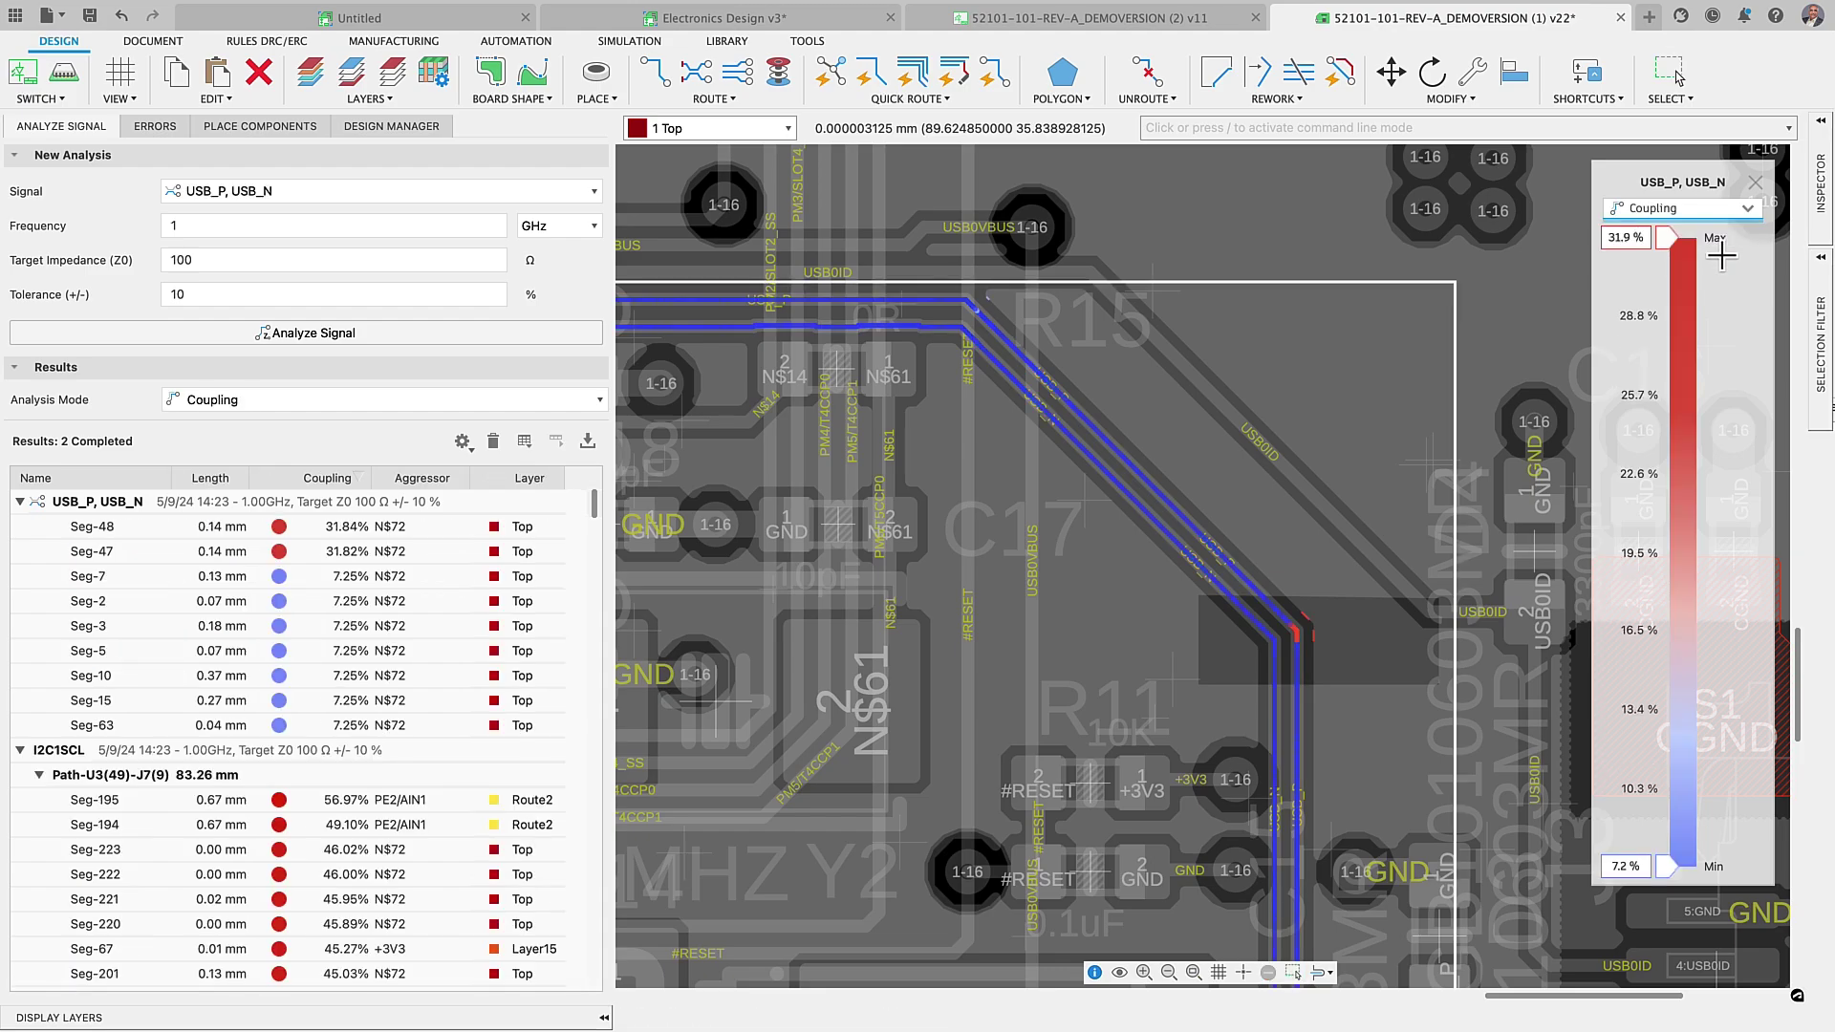
{"action": "left_click", "coordinate": [1756, 182]}
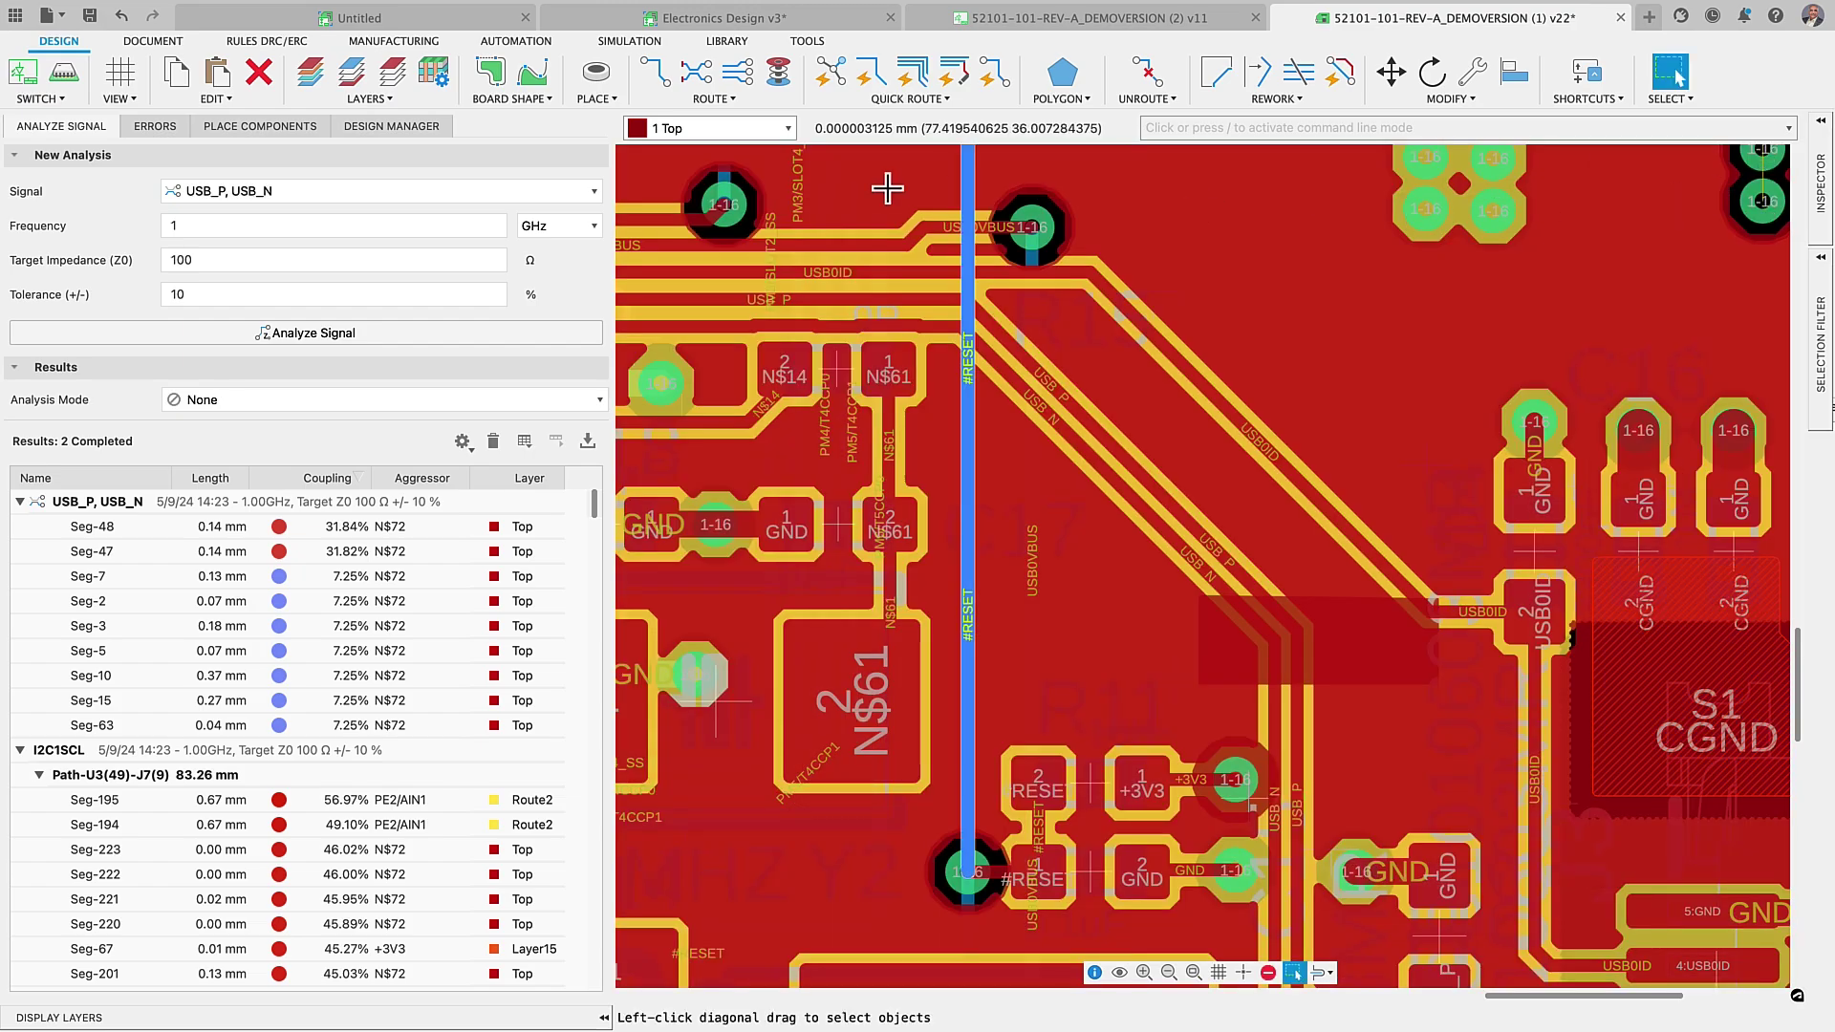
{"action": "right_click", "coordinate": [84, 125]}
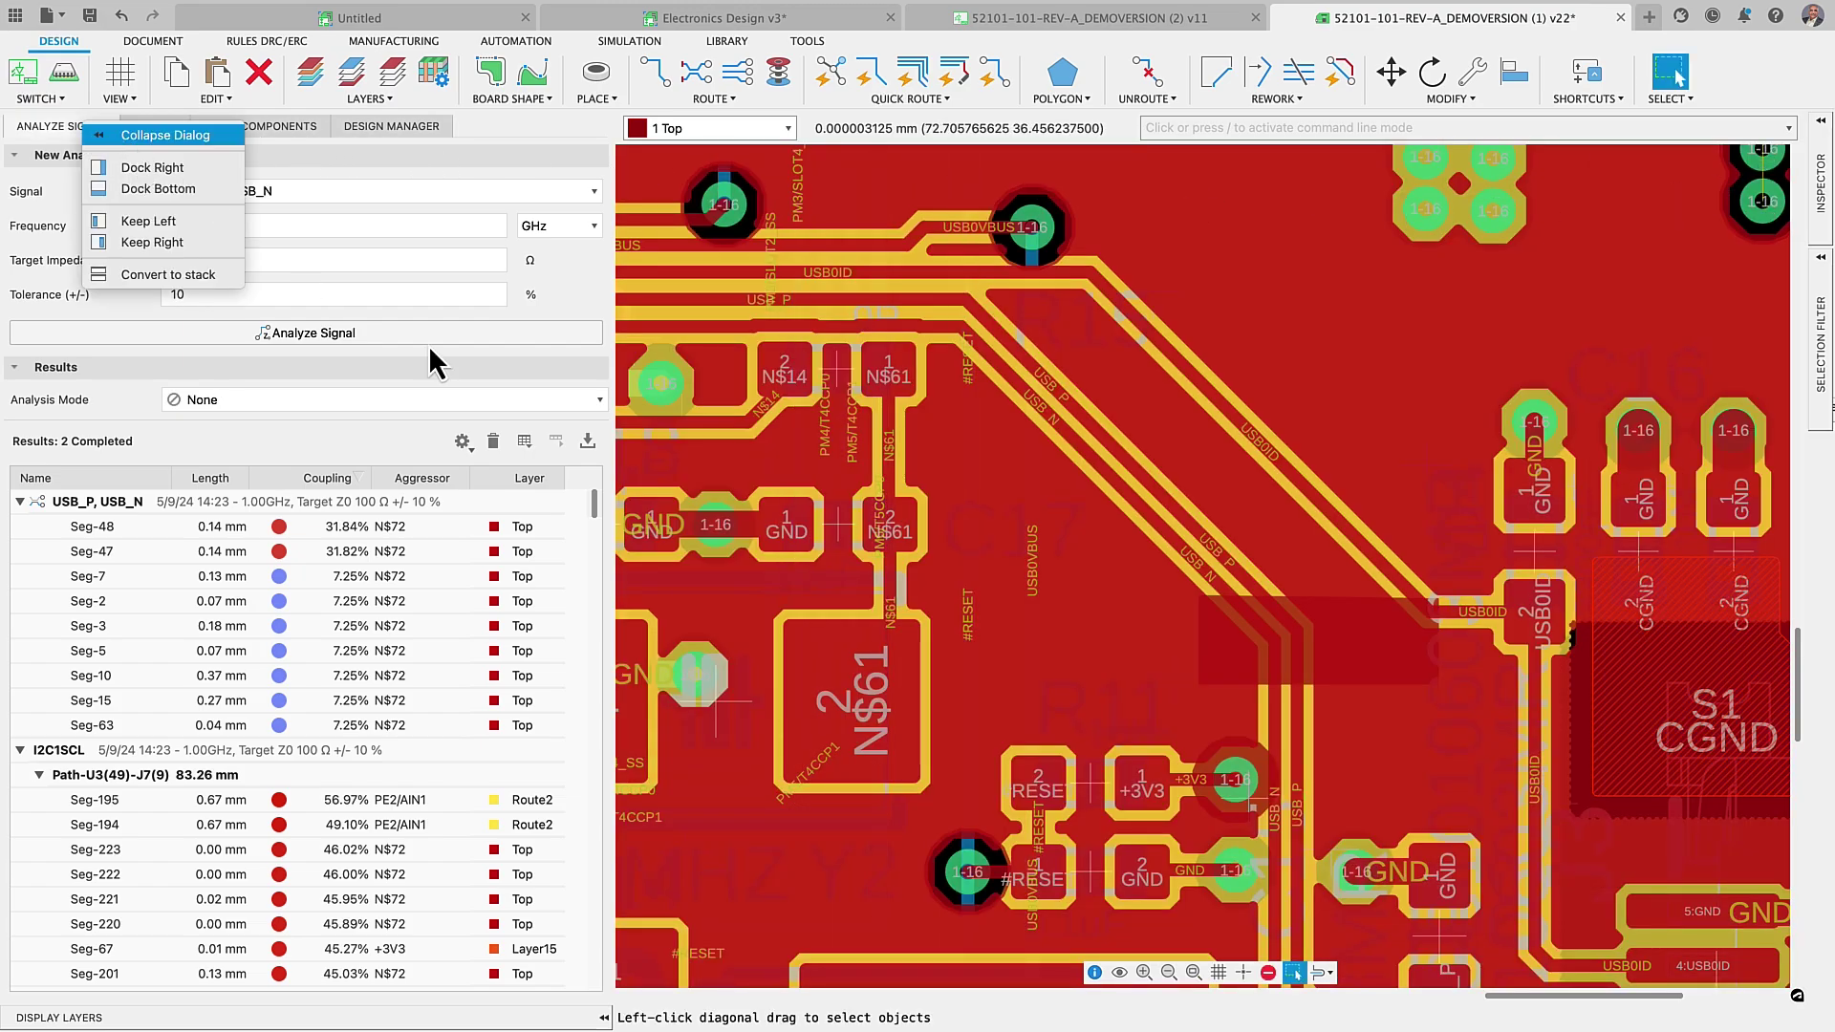
{"action": "left_click", "coordinate": [164, 135]}
{"action": "left_click", "coordinate": [899, 973]}
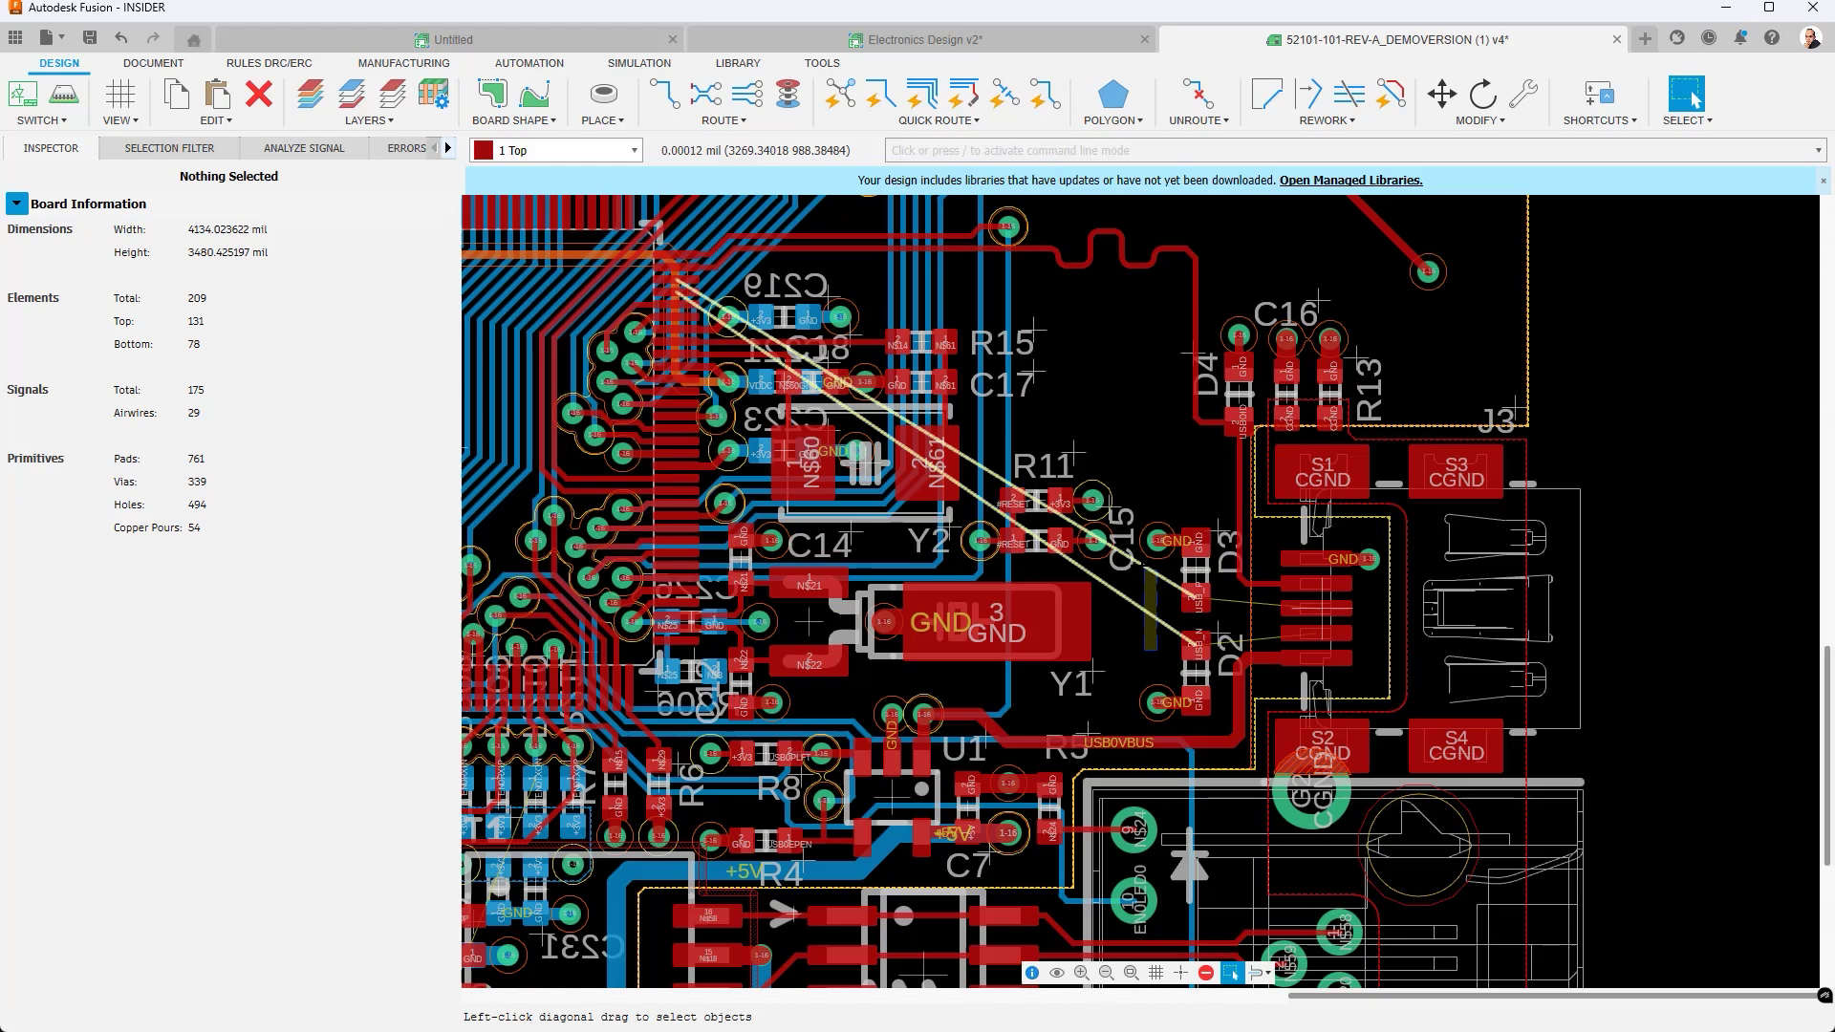
Colour the diffpairs net class of the USB_P/USB_N airwires yellow, then clear the selection.
{"action": "left_click", "coordinate": [1142, 583]}
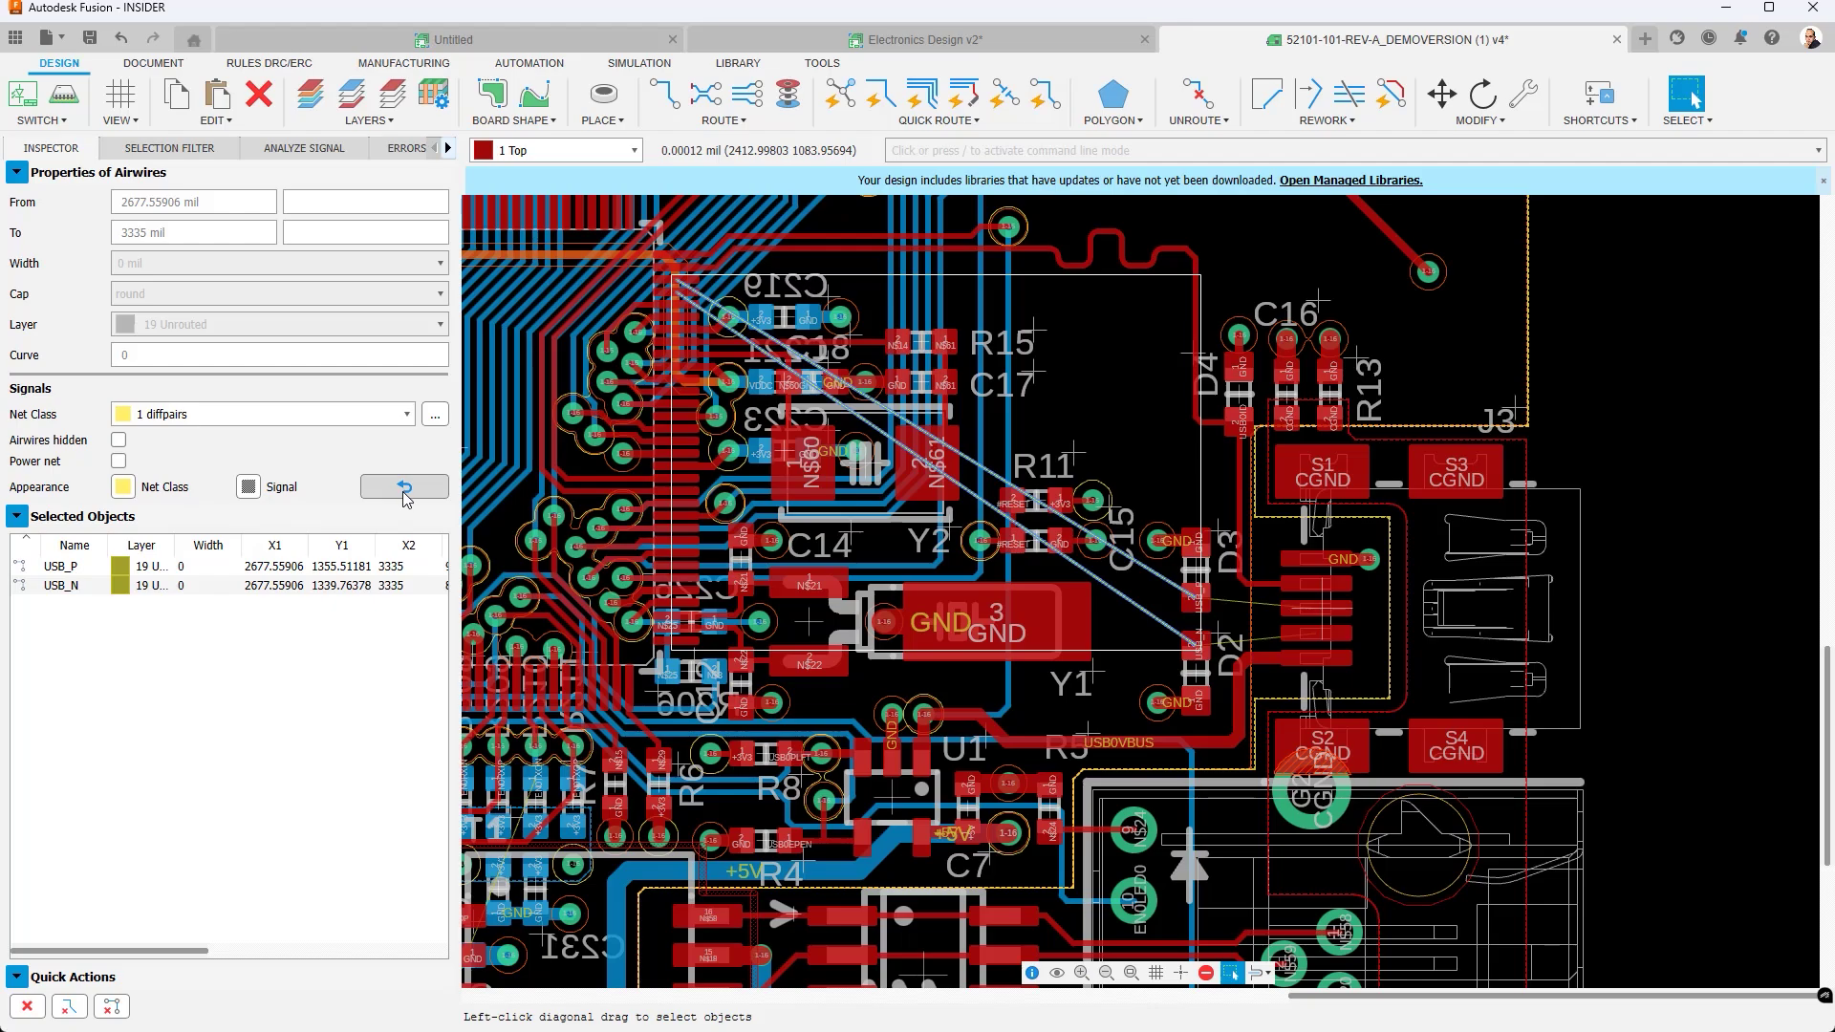
{"action": "key", "text": "Escape"}
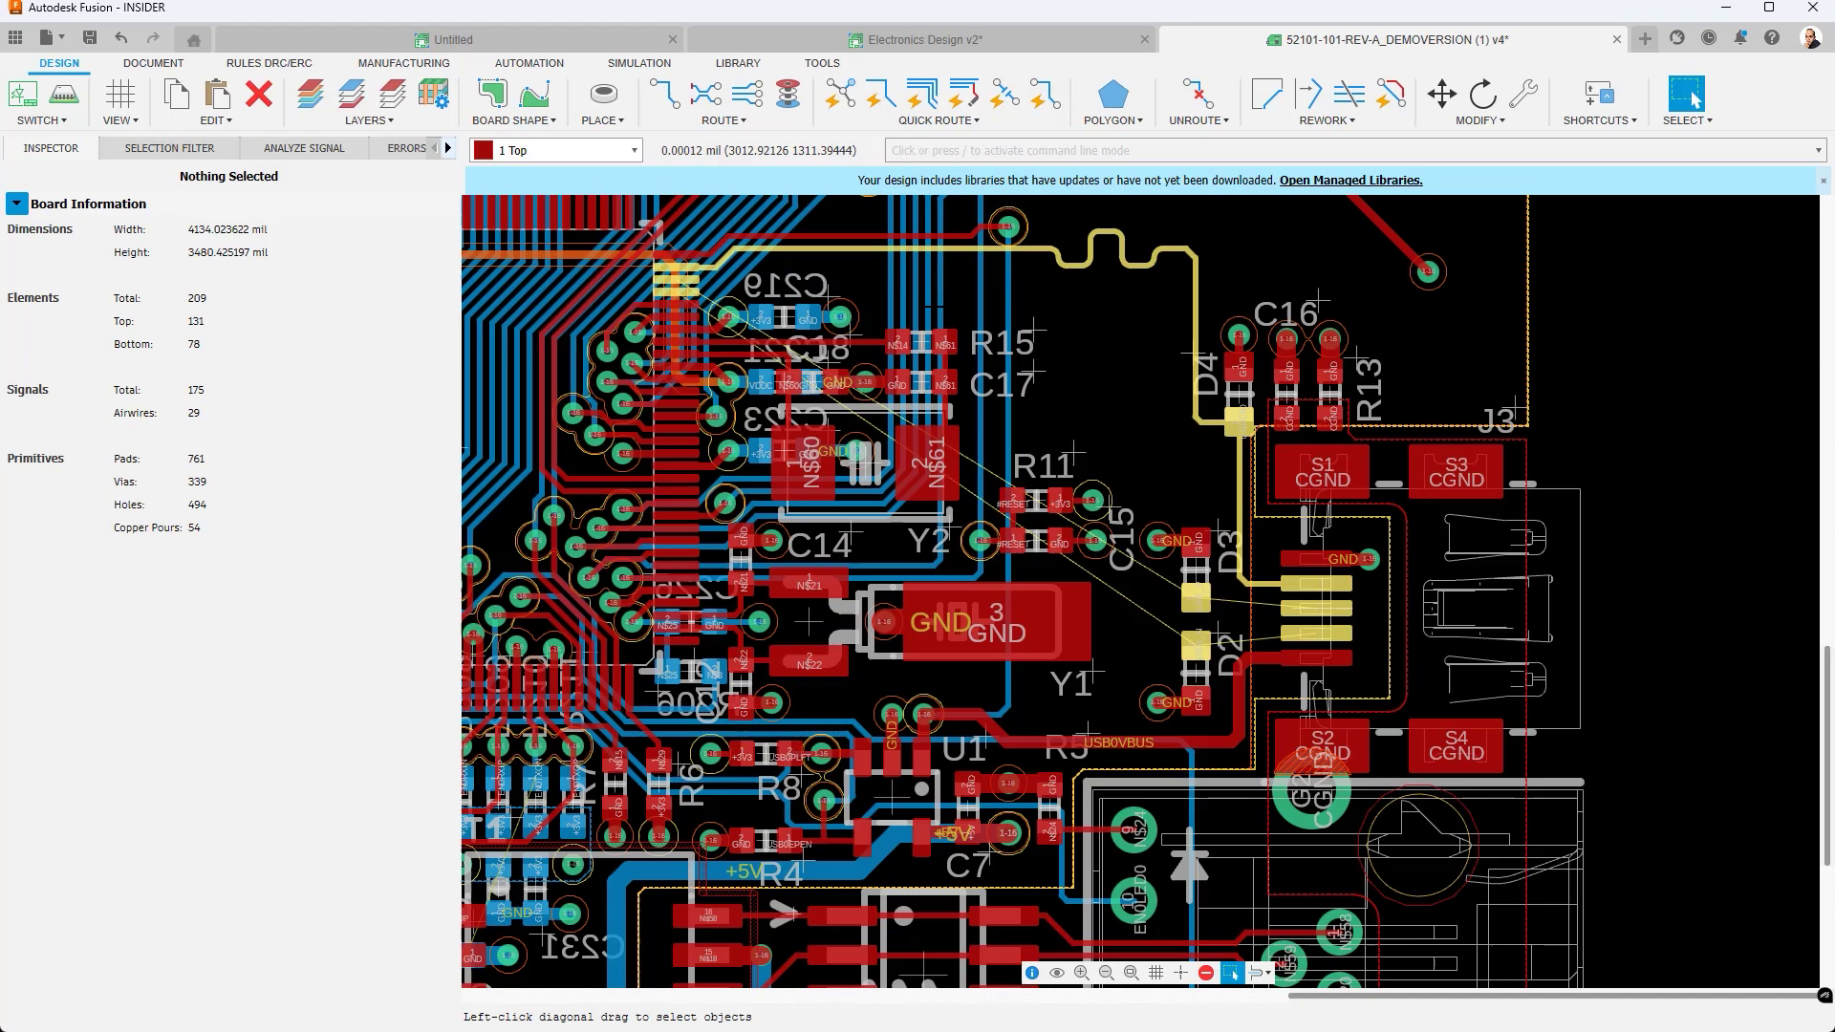
Manually route USB_P from the connector pad to D3, then on to the C19 pad.
{"action": "left_click", "coordinate": [665, 94]}
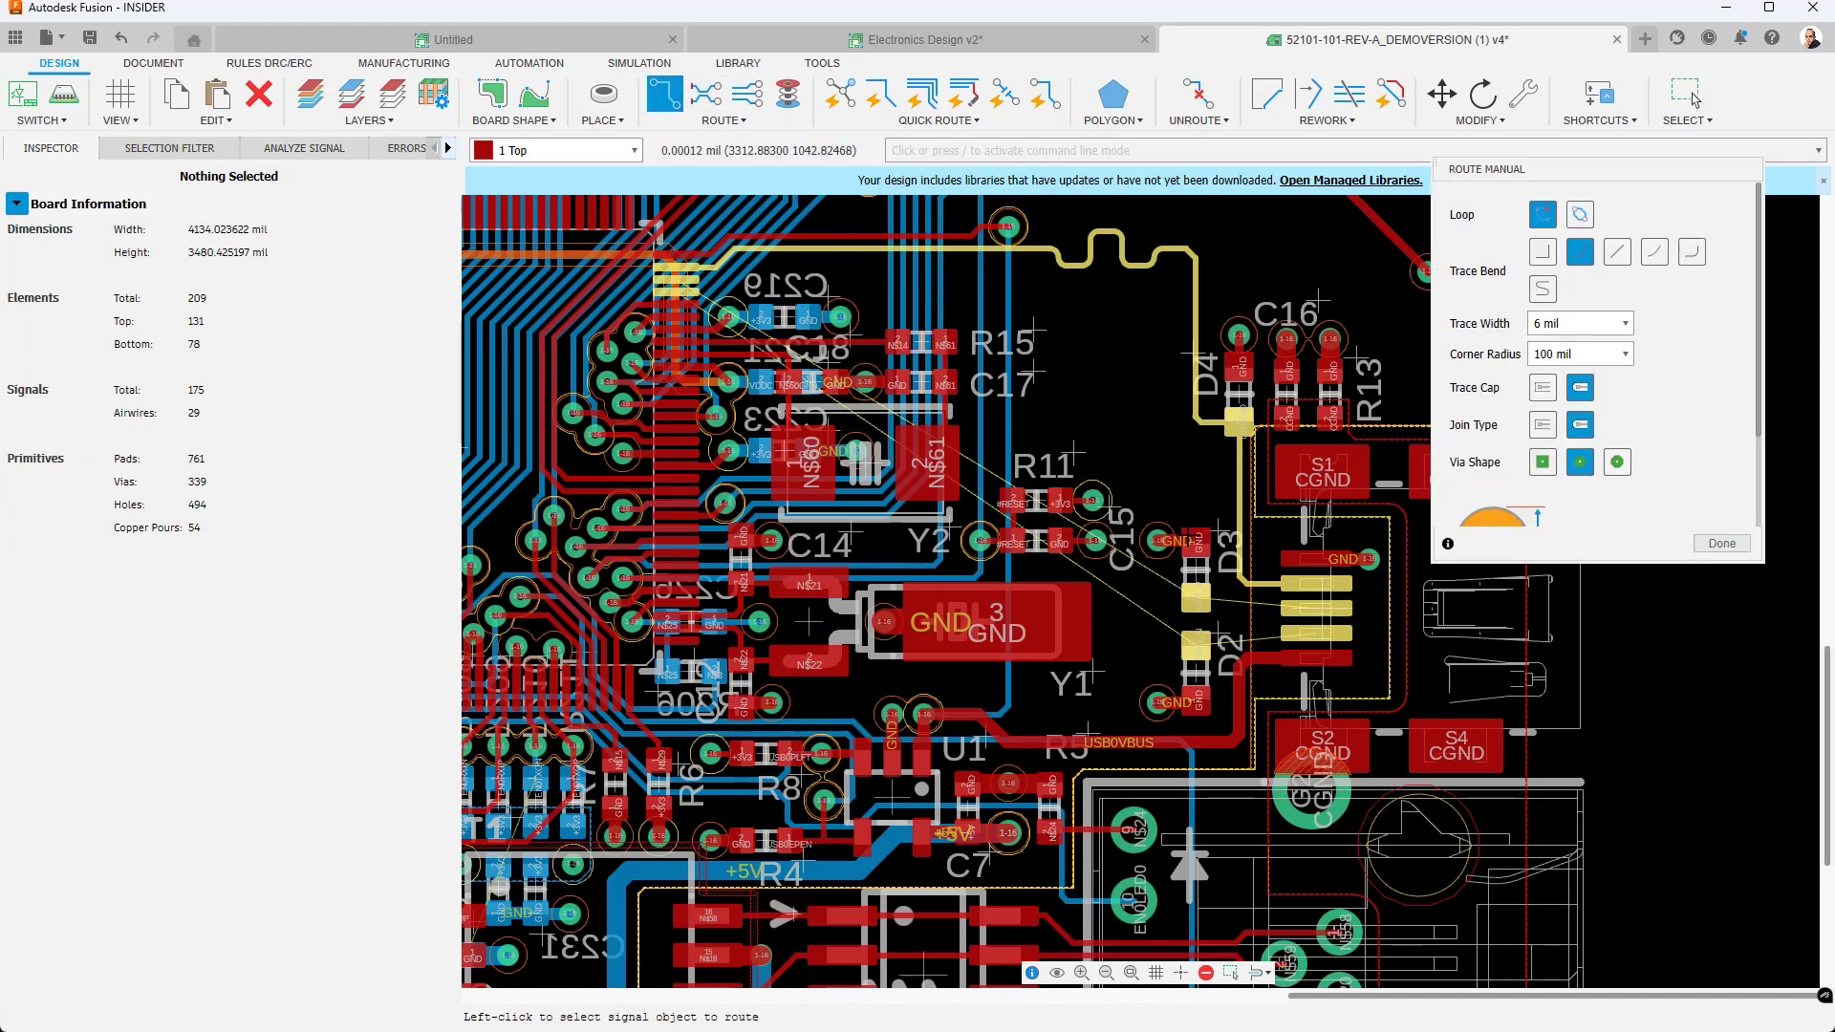
{"action": "left_click", "coordinate": [1312, 608]}
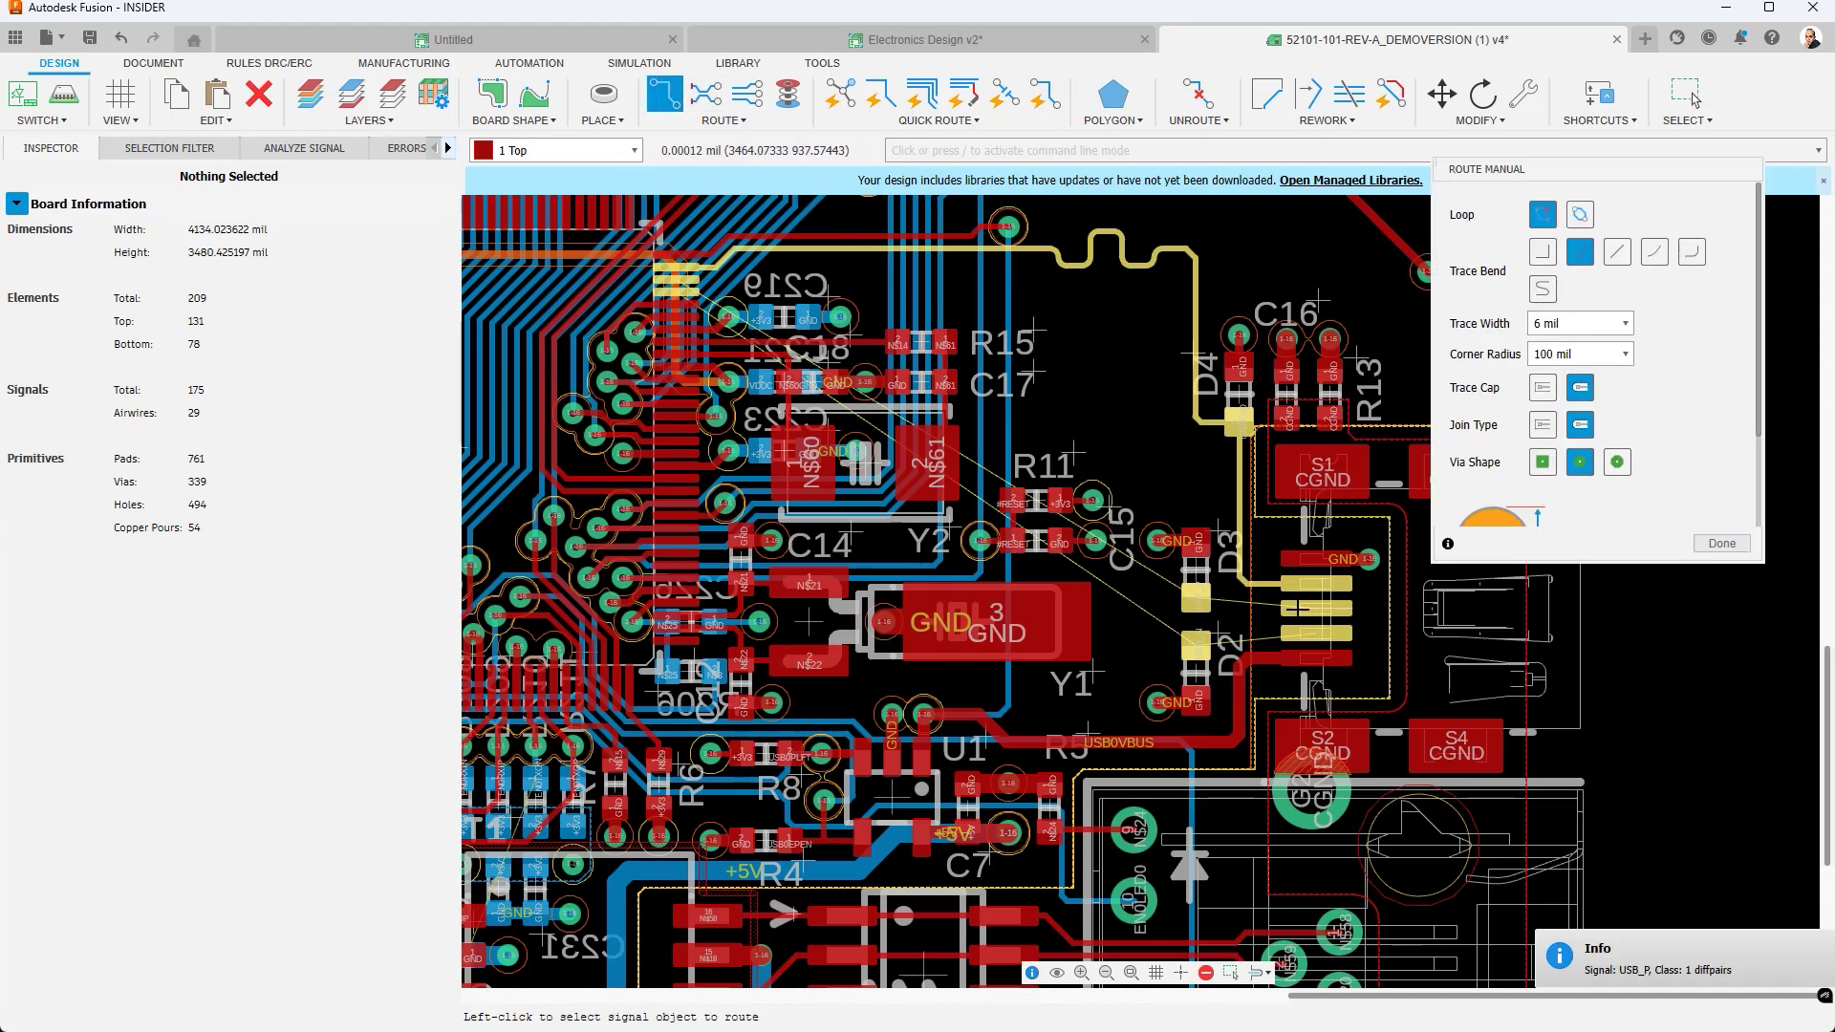
{"action": "left_click", "coordinate": [1195, 596]}
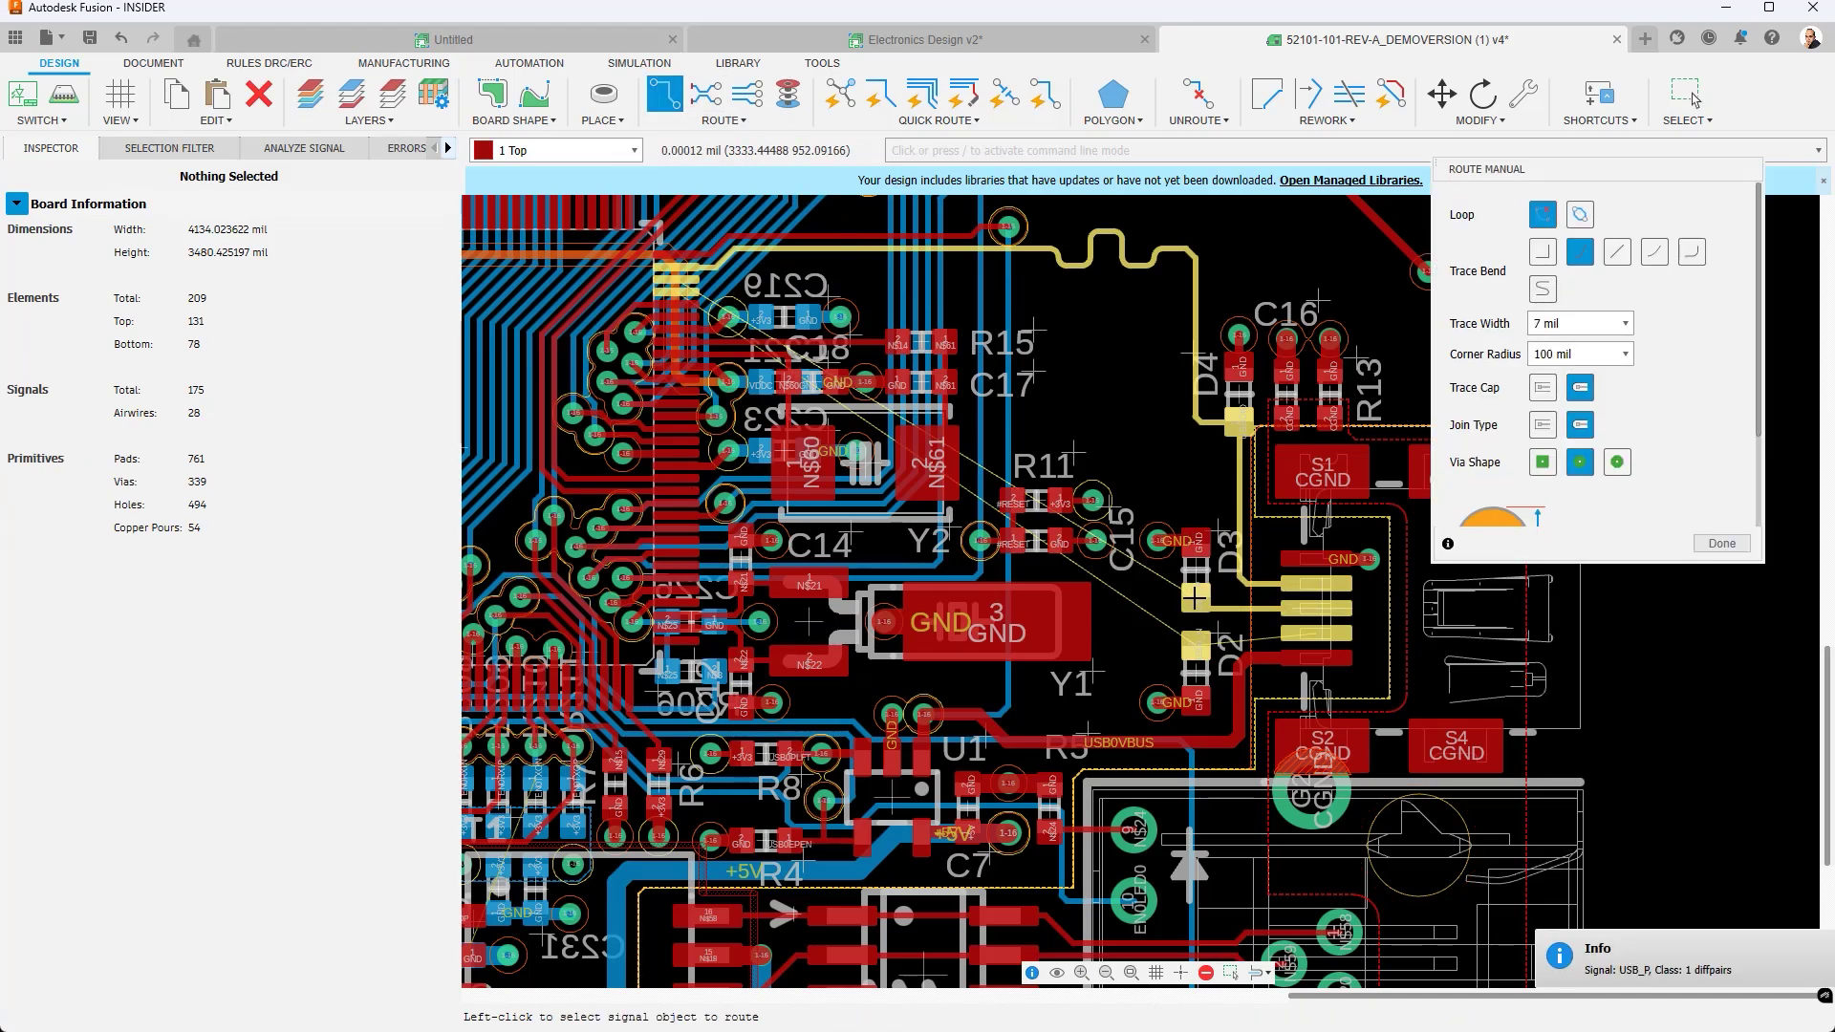
{"action": "left_click", "coordinate": [1193, 595]}
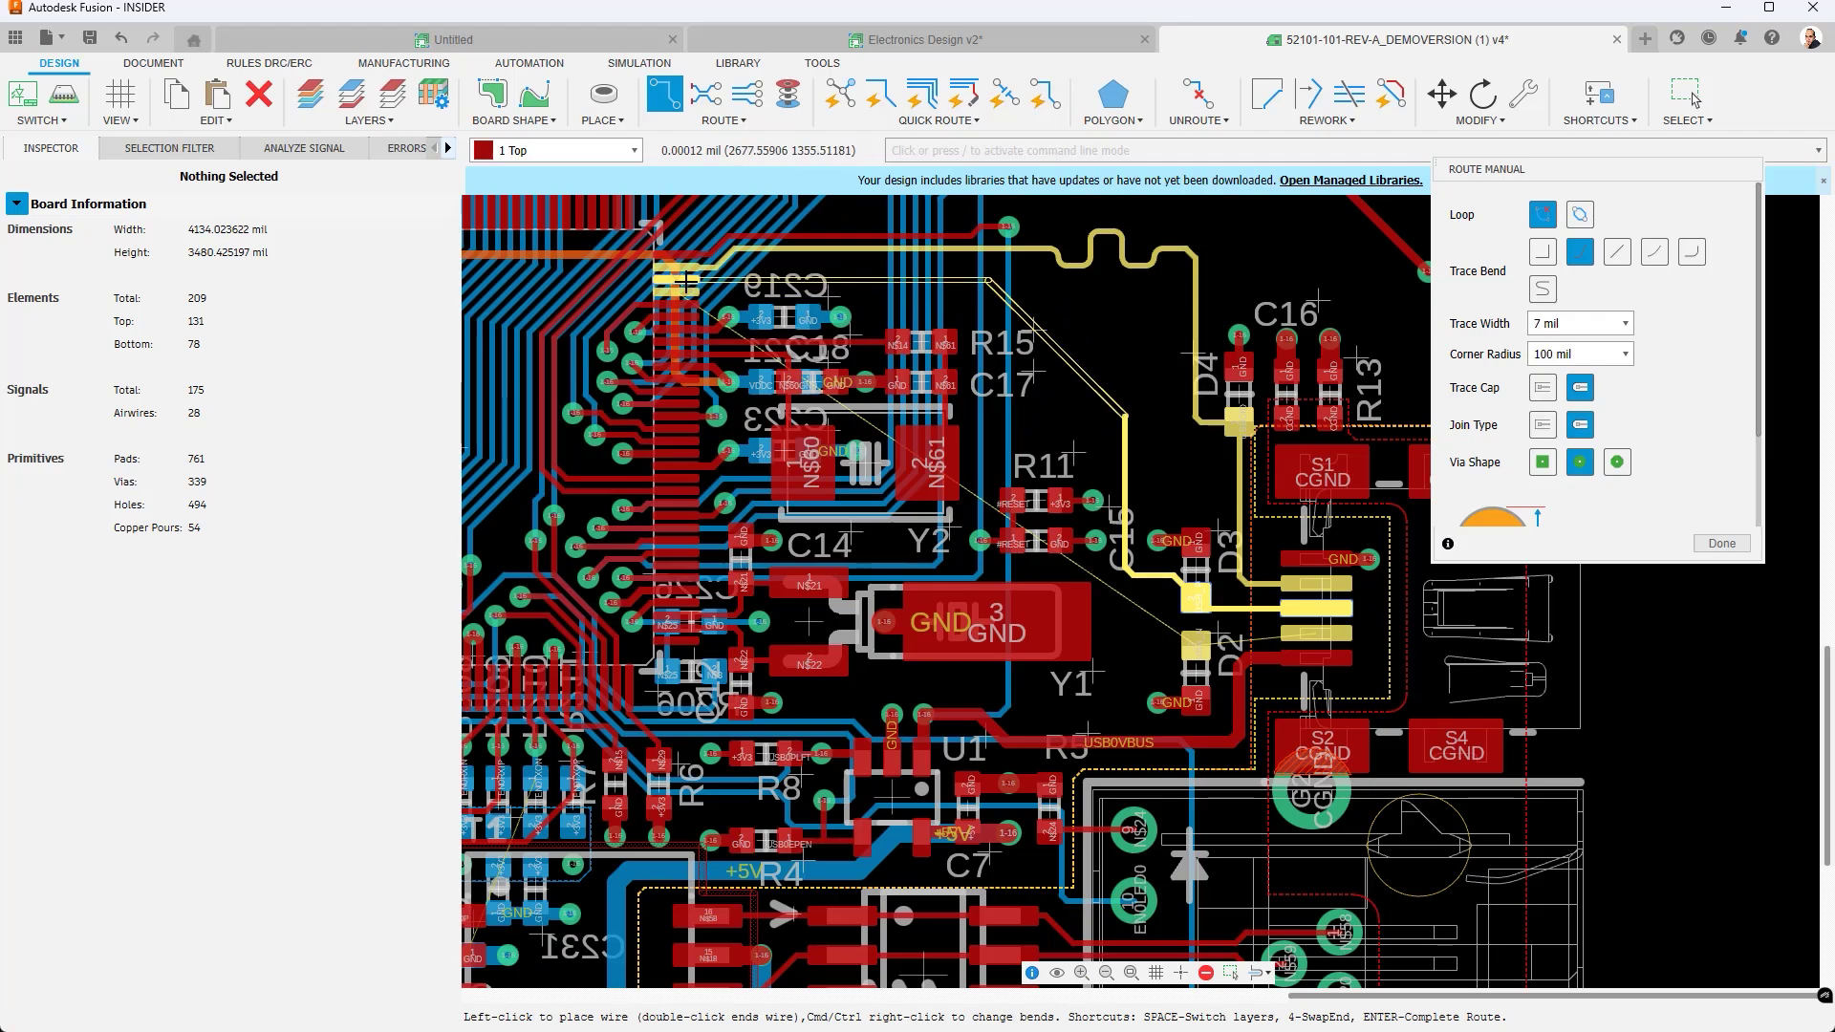
{"action": "left_click", "coordinate": [684, 282]}
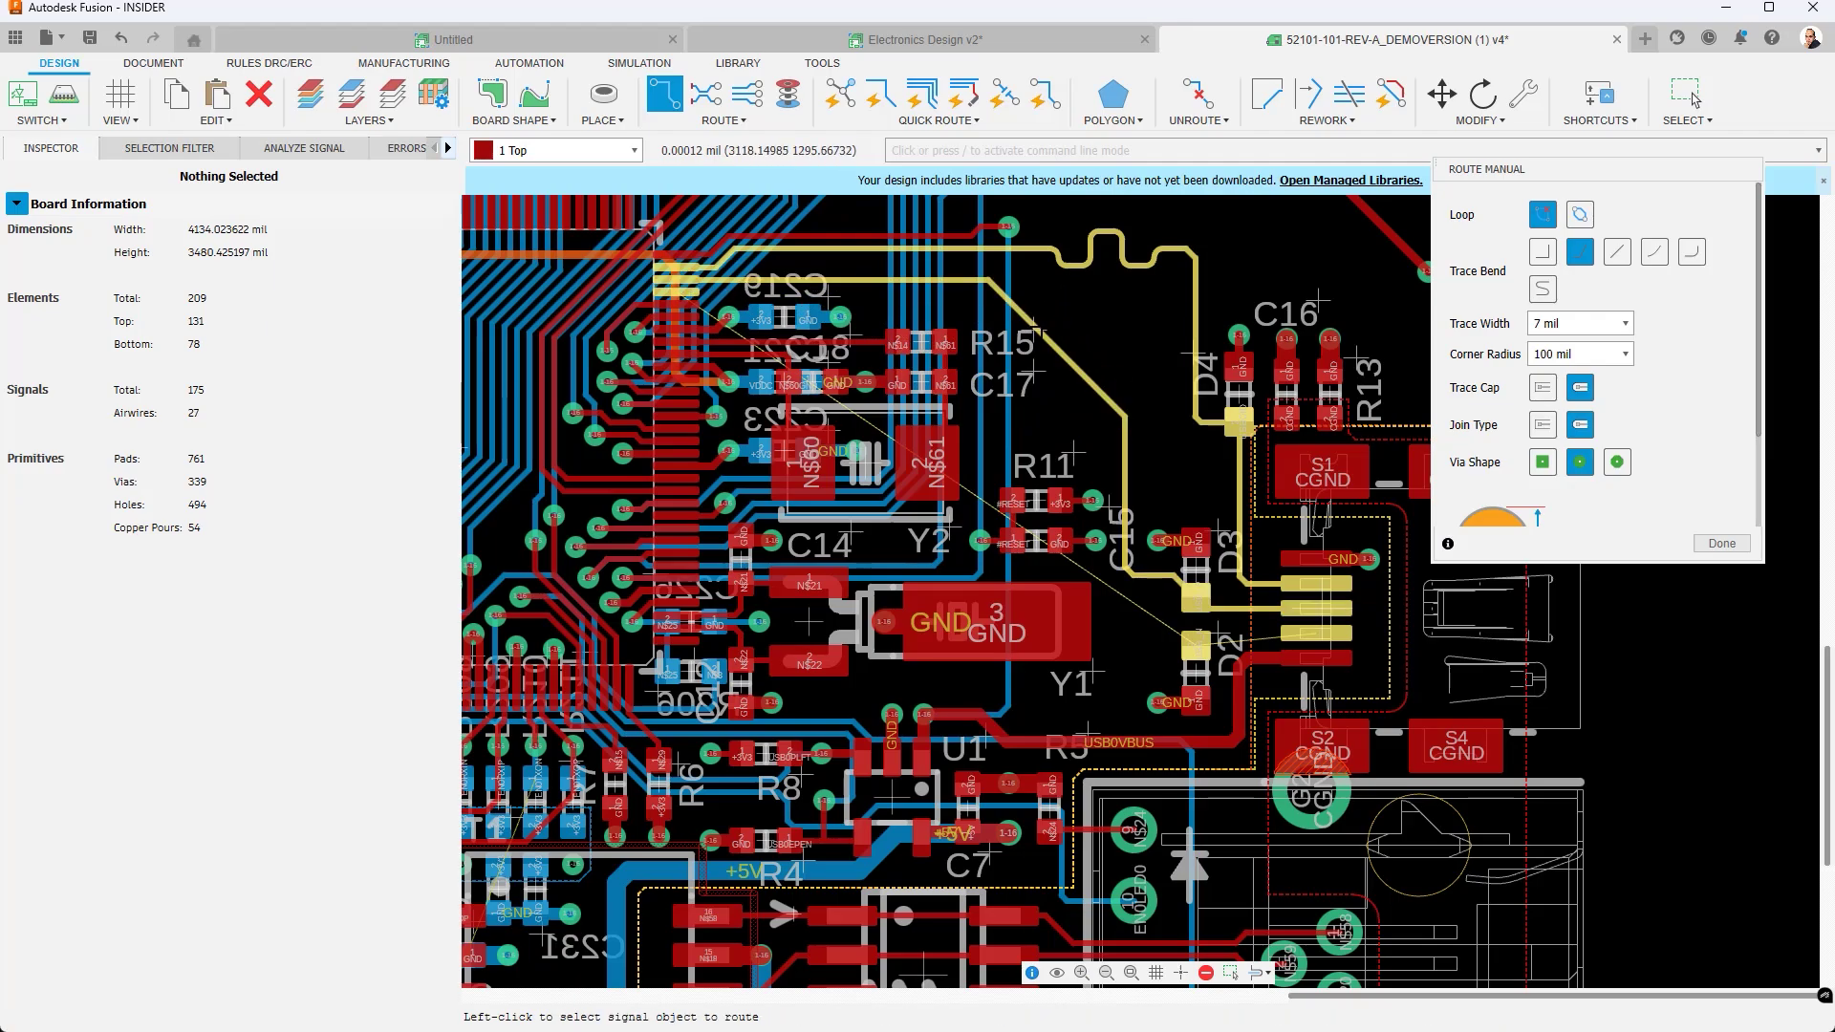
{"action": "left_click", "coordinate": [1735, 544]}
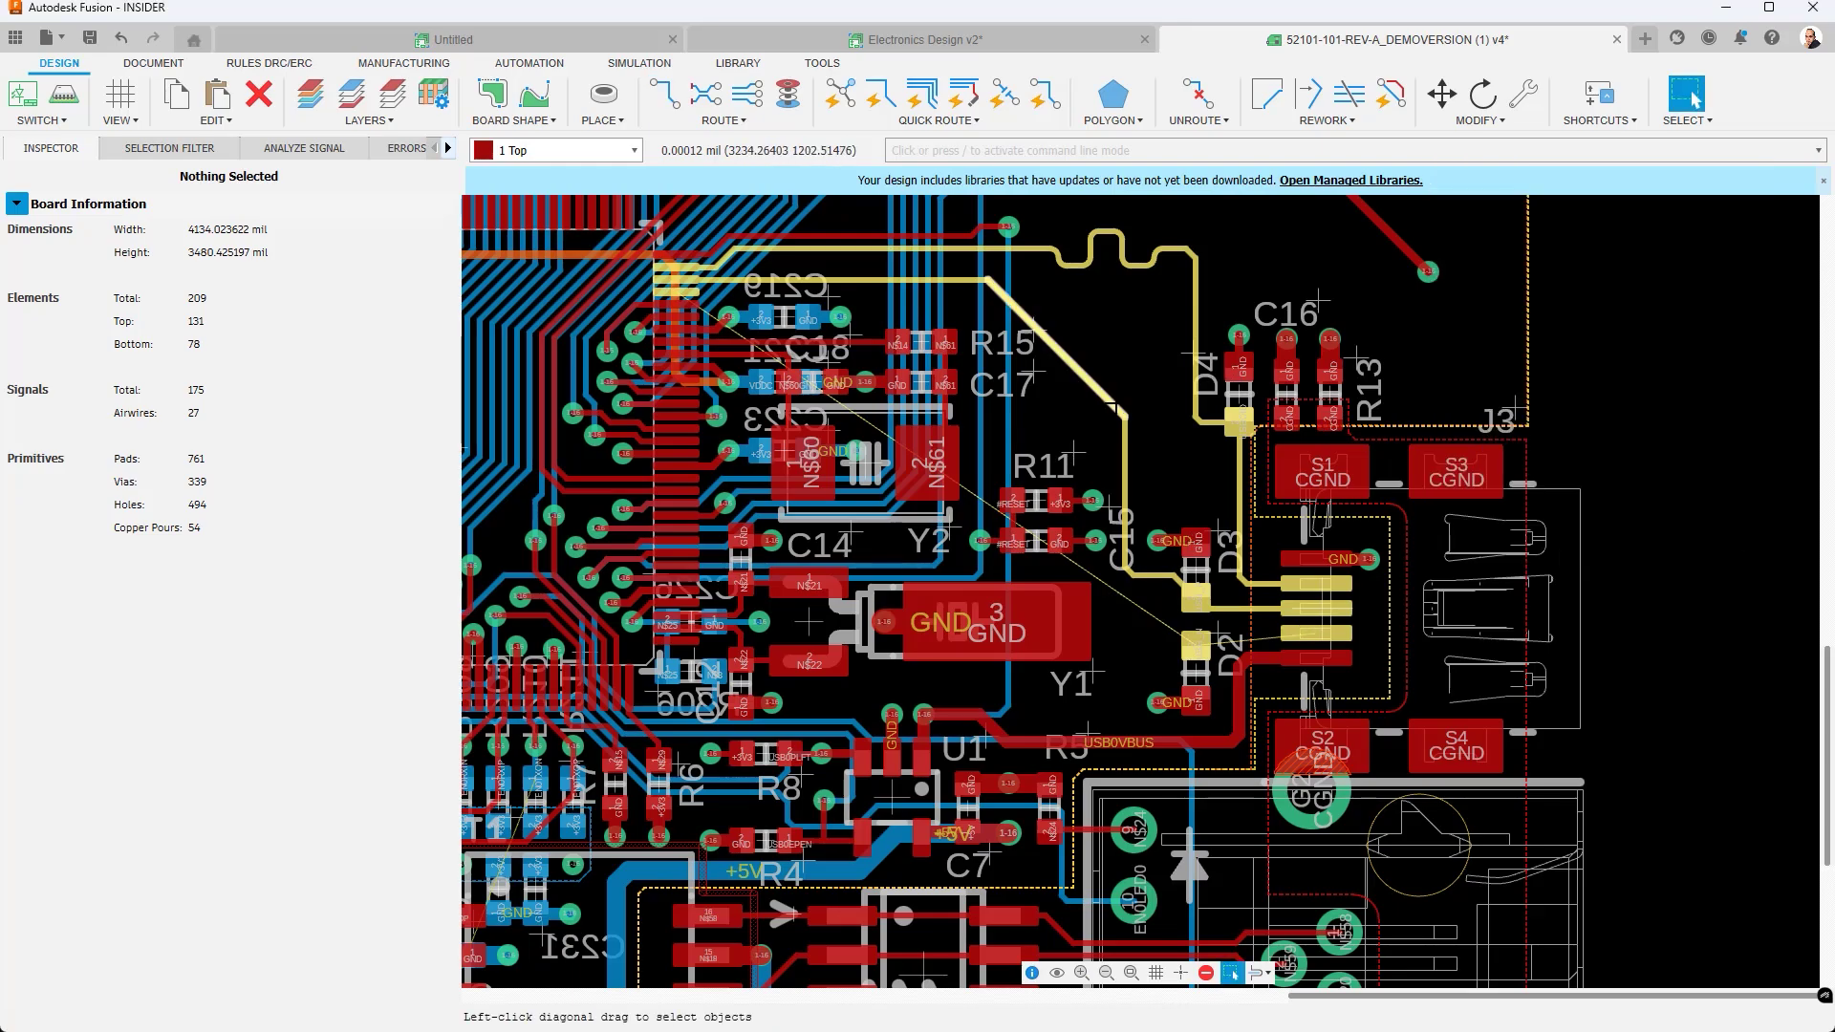
Revert the custom net class colour on the USB_P wire near R15.
{"action": "left_click", "coordinate": [1055, 347]}
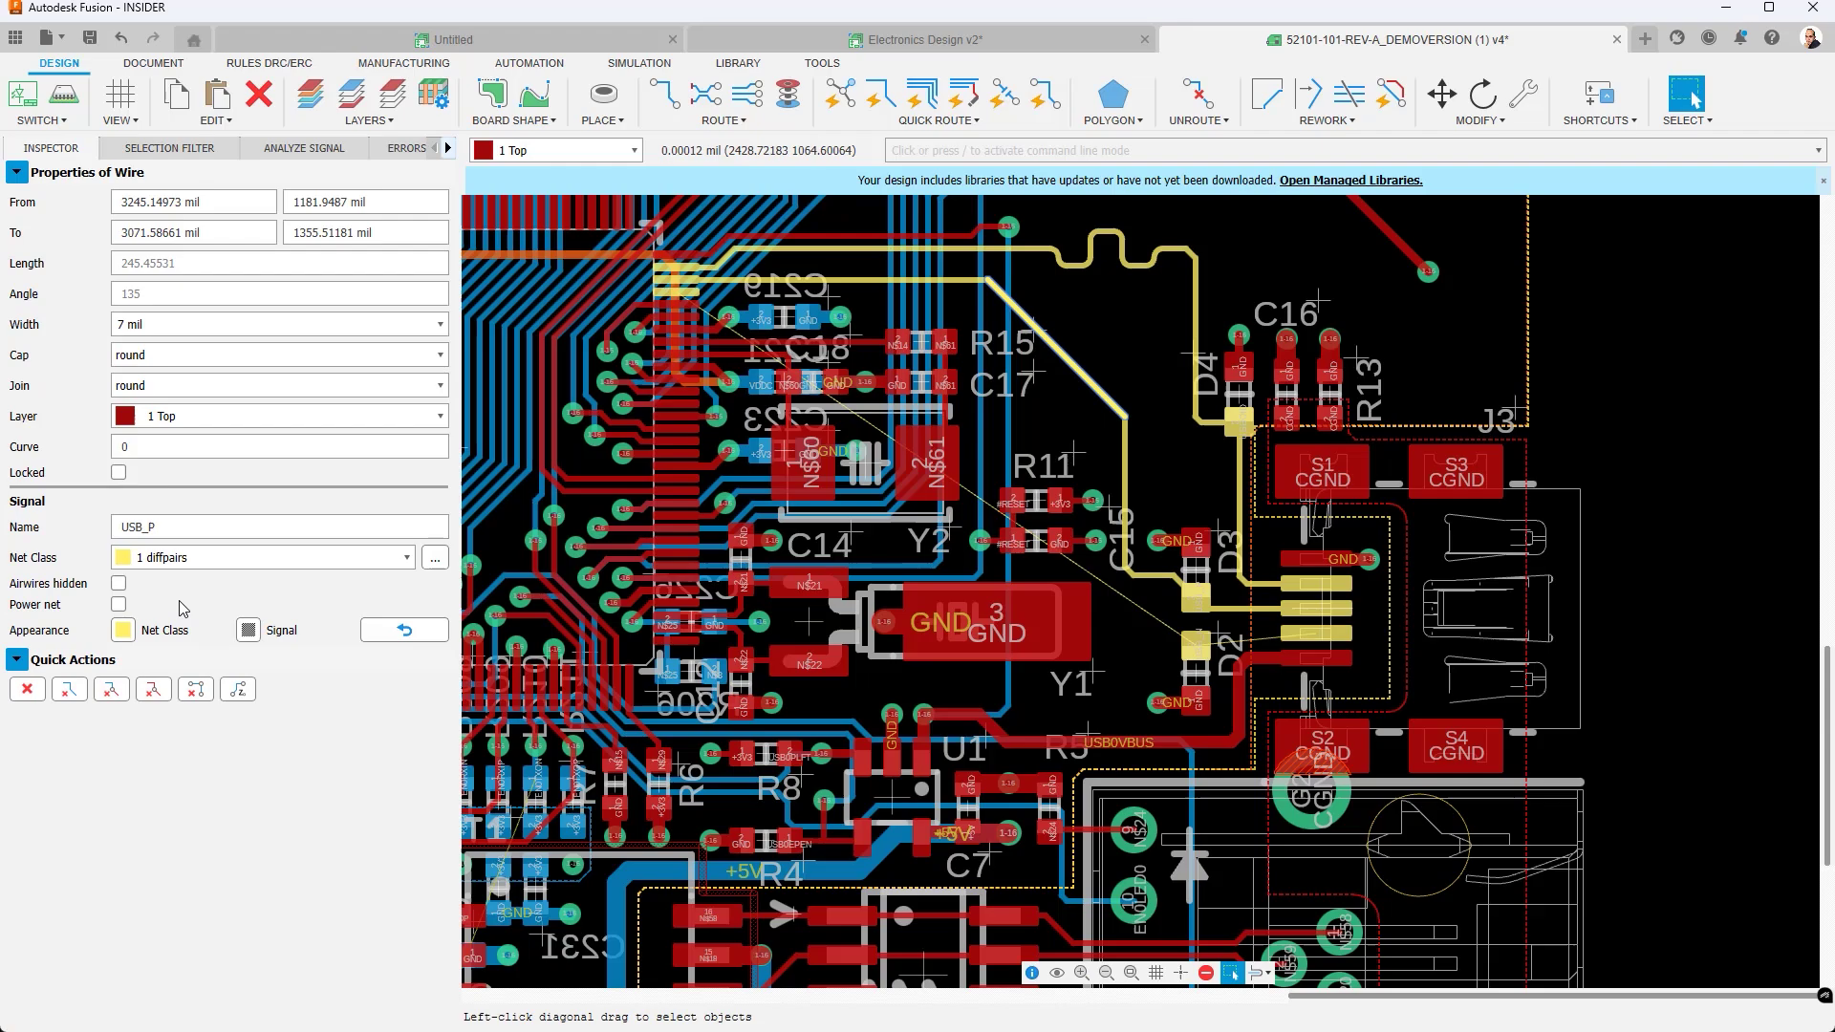
{"action": "left_click", "coordinate": [387, 646]}
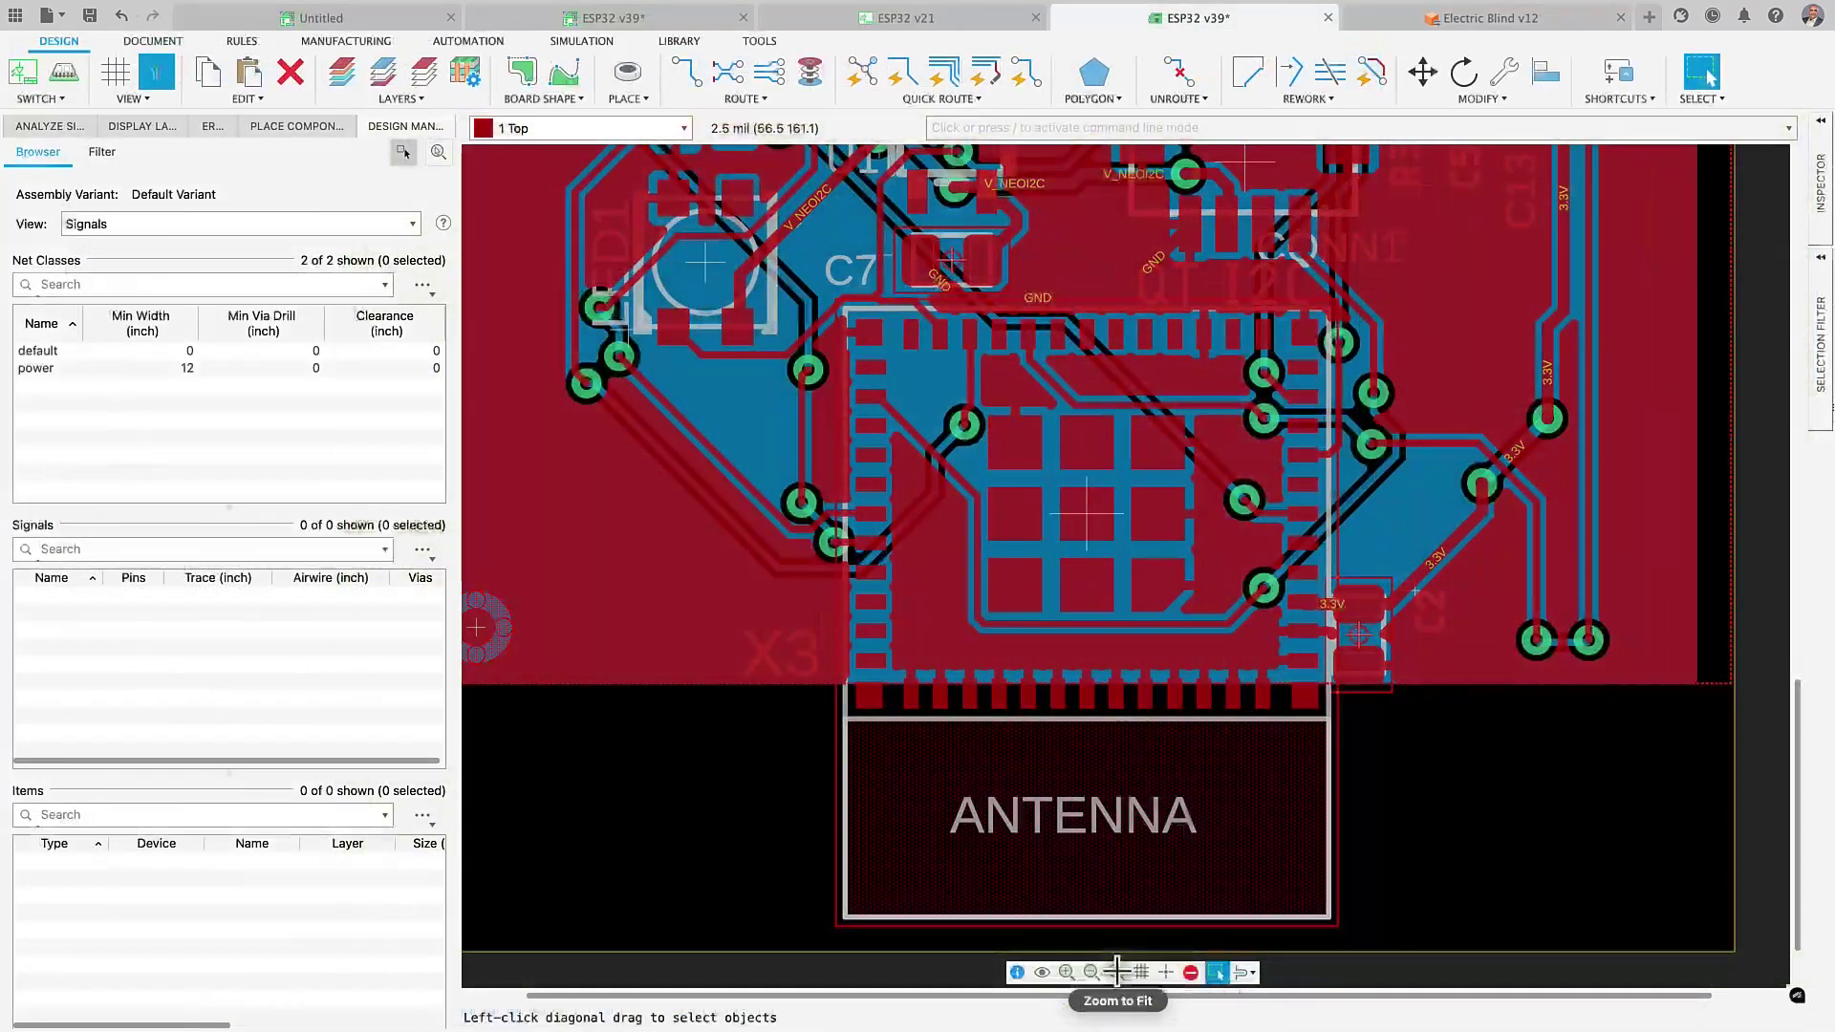
Fit the ESP32 board in view and hide all polygon pour fills.
{"action": "left_click", "coordinate": [1117, 972]}
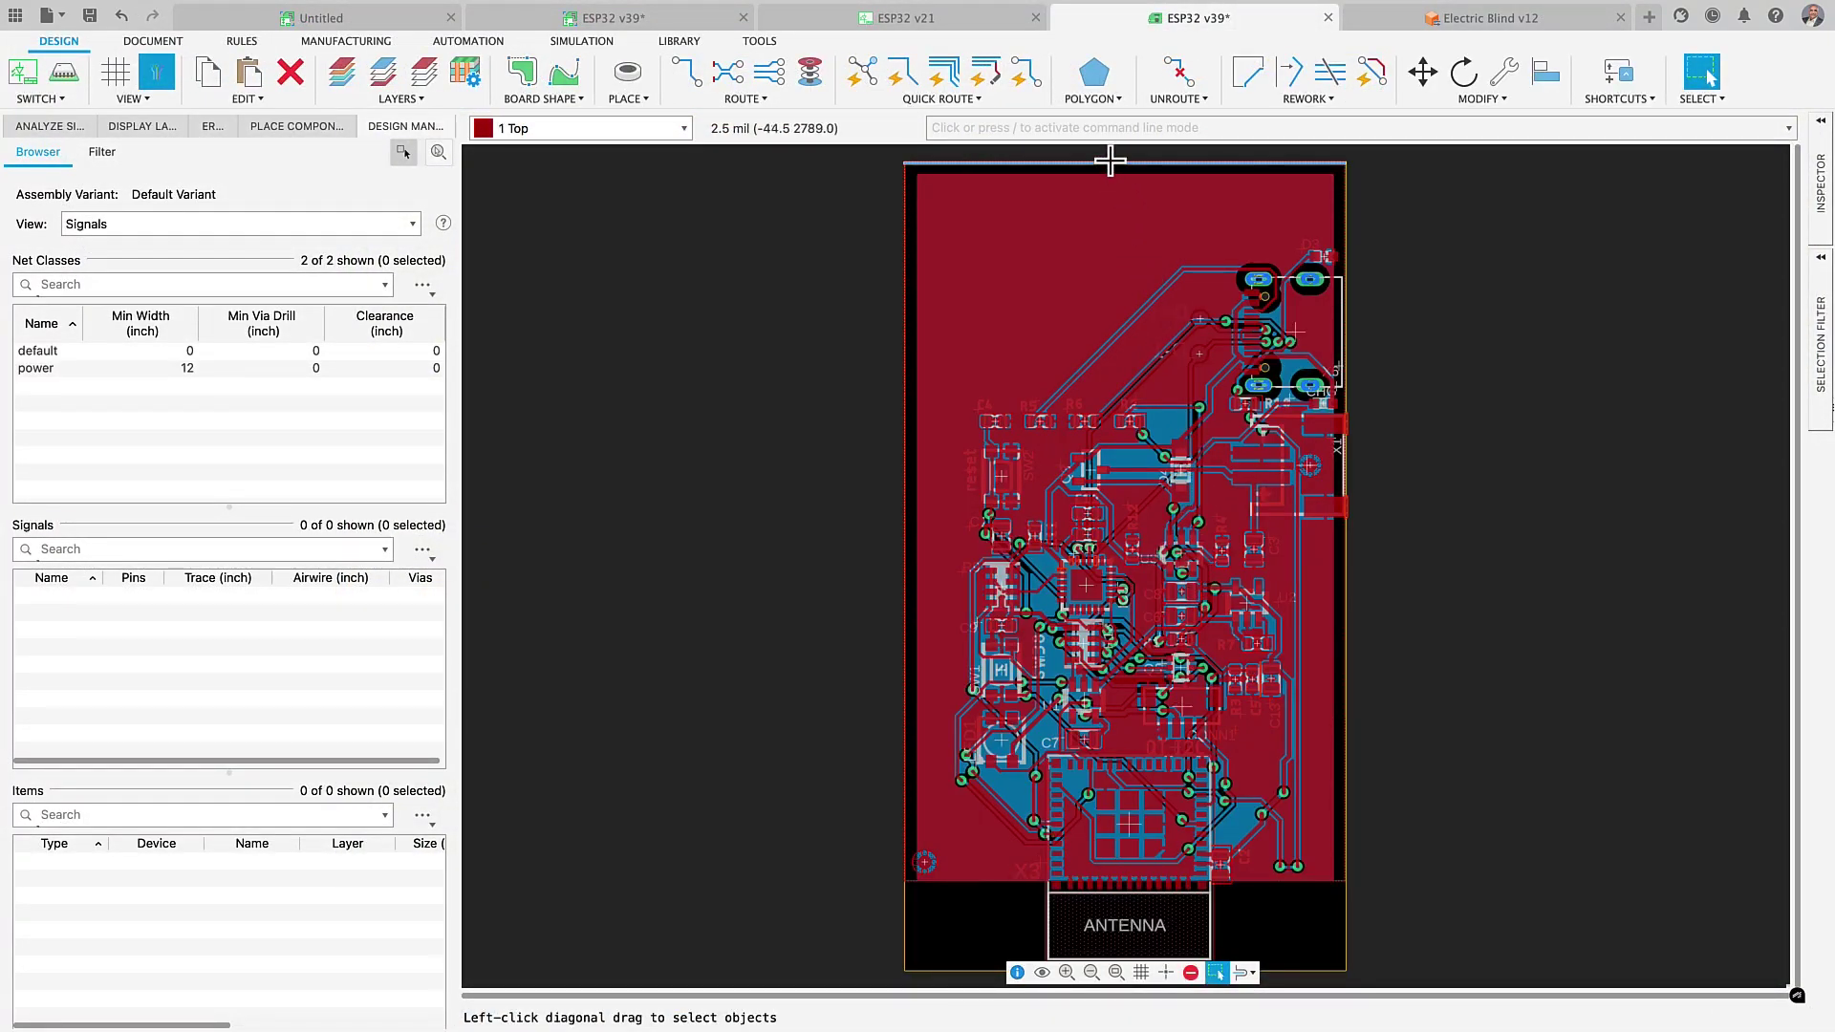
{"action": "left_click", "coordinate": [1100, 100]}
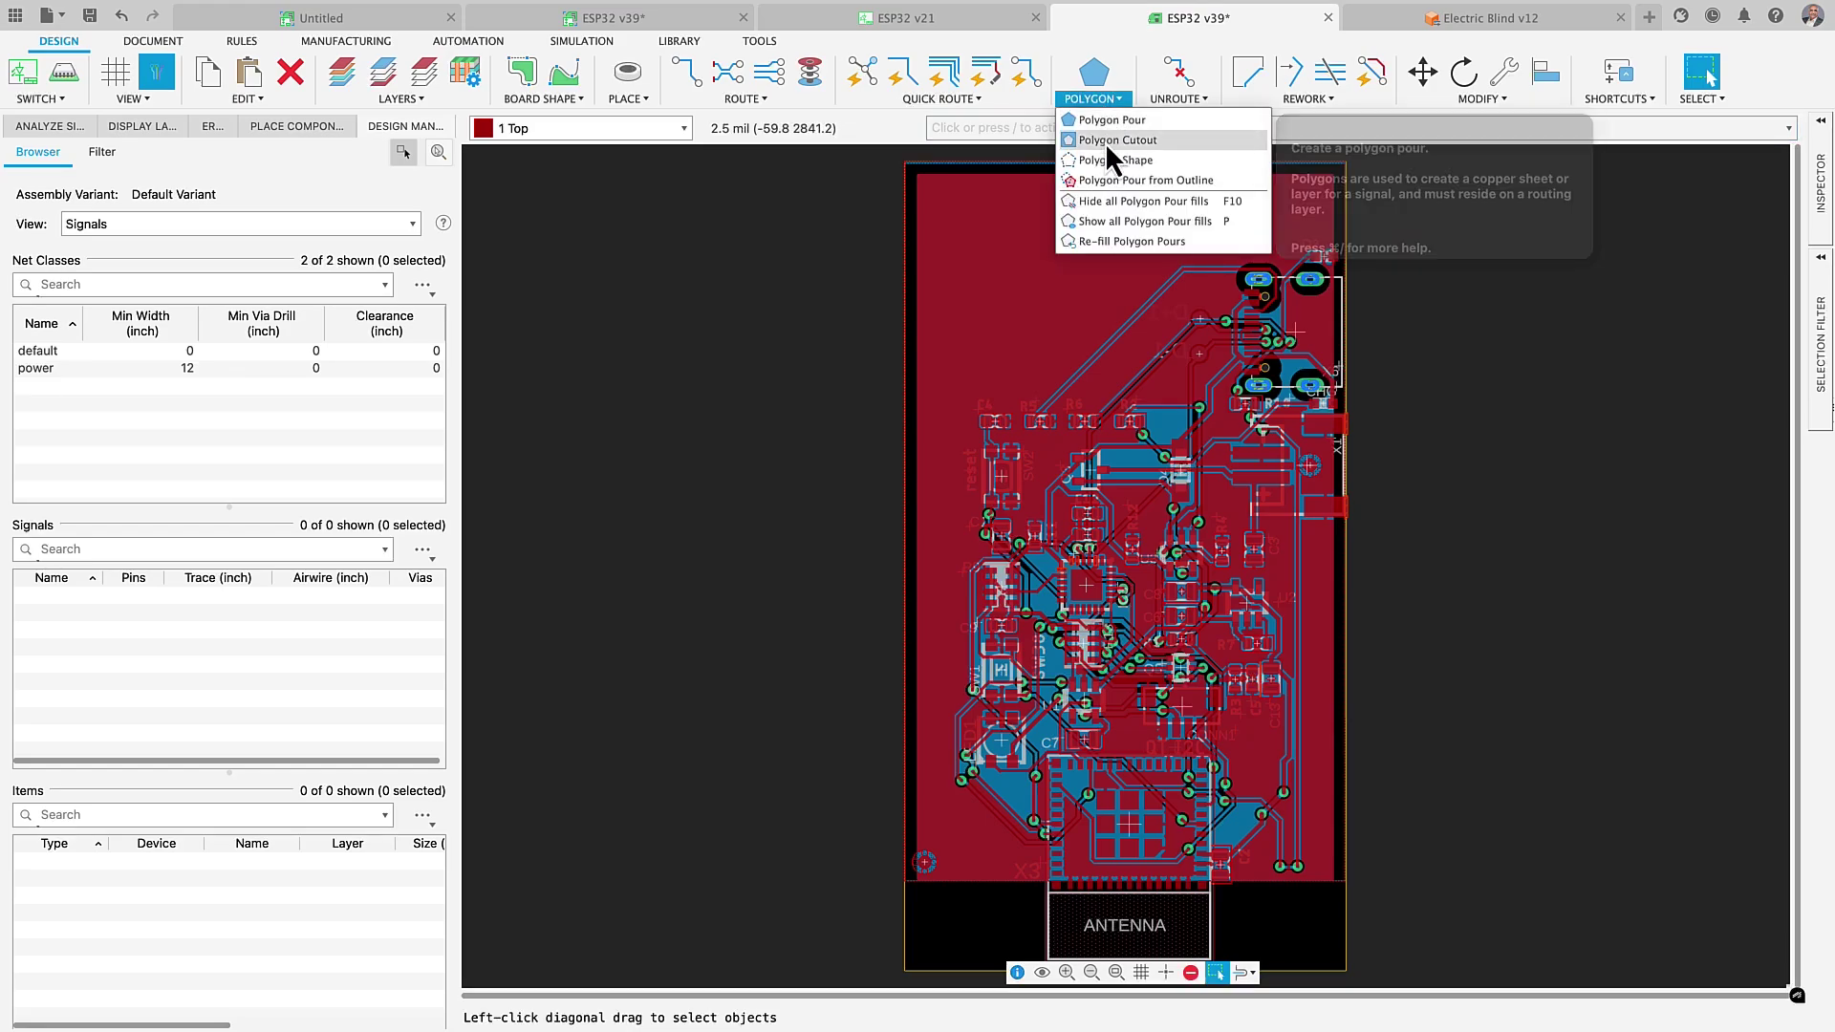
{"action": "left_click", "coordinate": [1120, 202]}
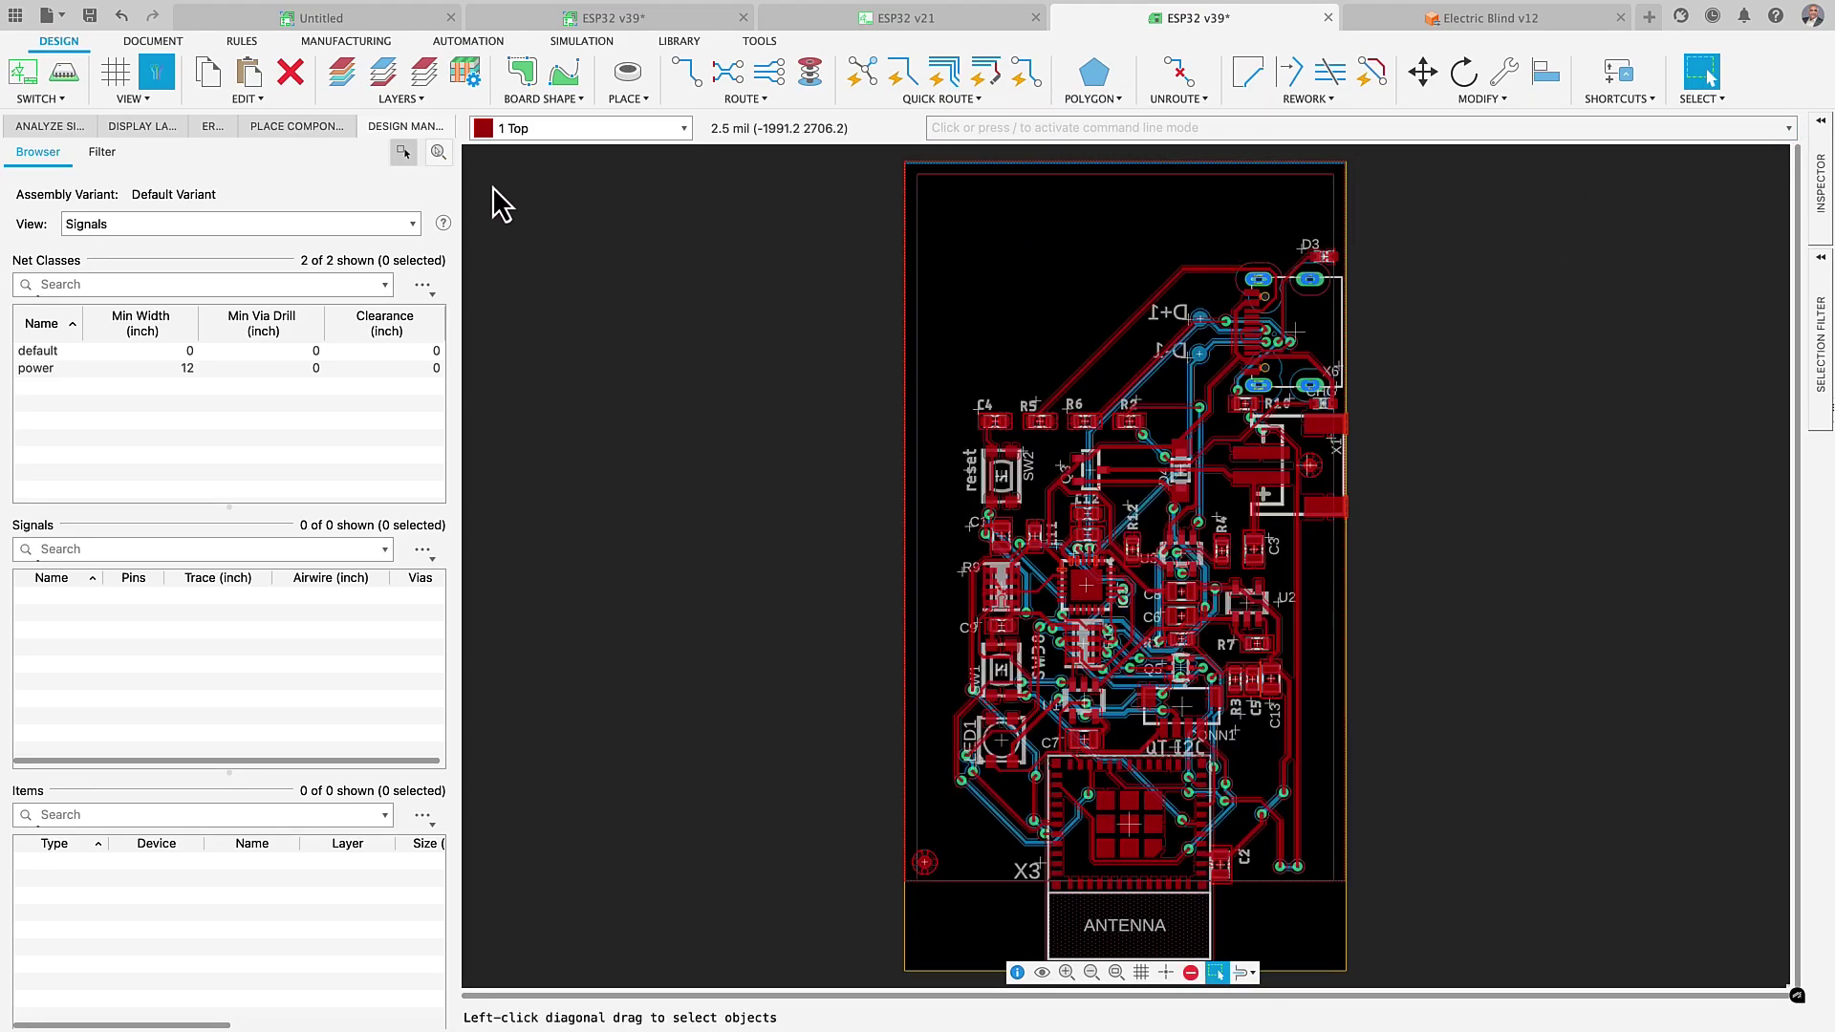
Review the default and power net classes, then close the Net Classes settings unchanged.
{"action": "left_click", "coordinate": [241, 41]}
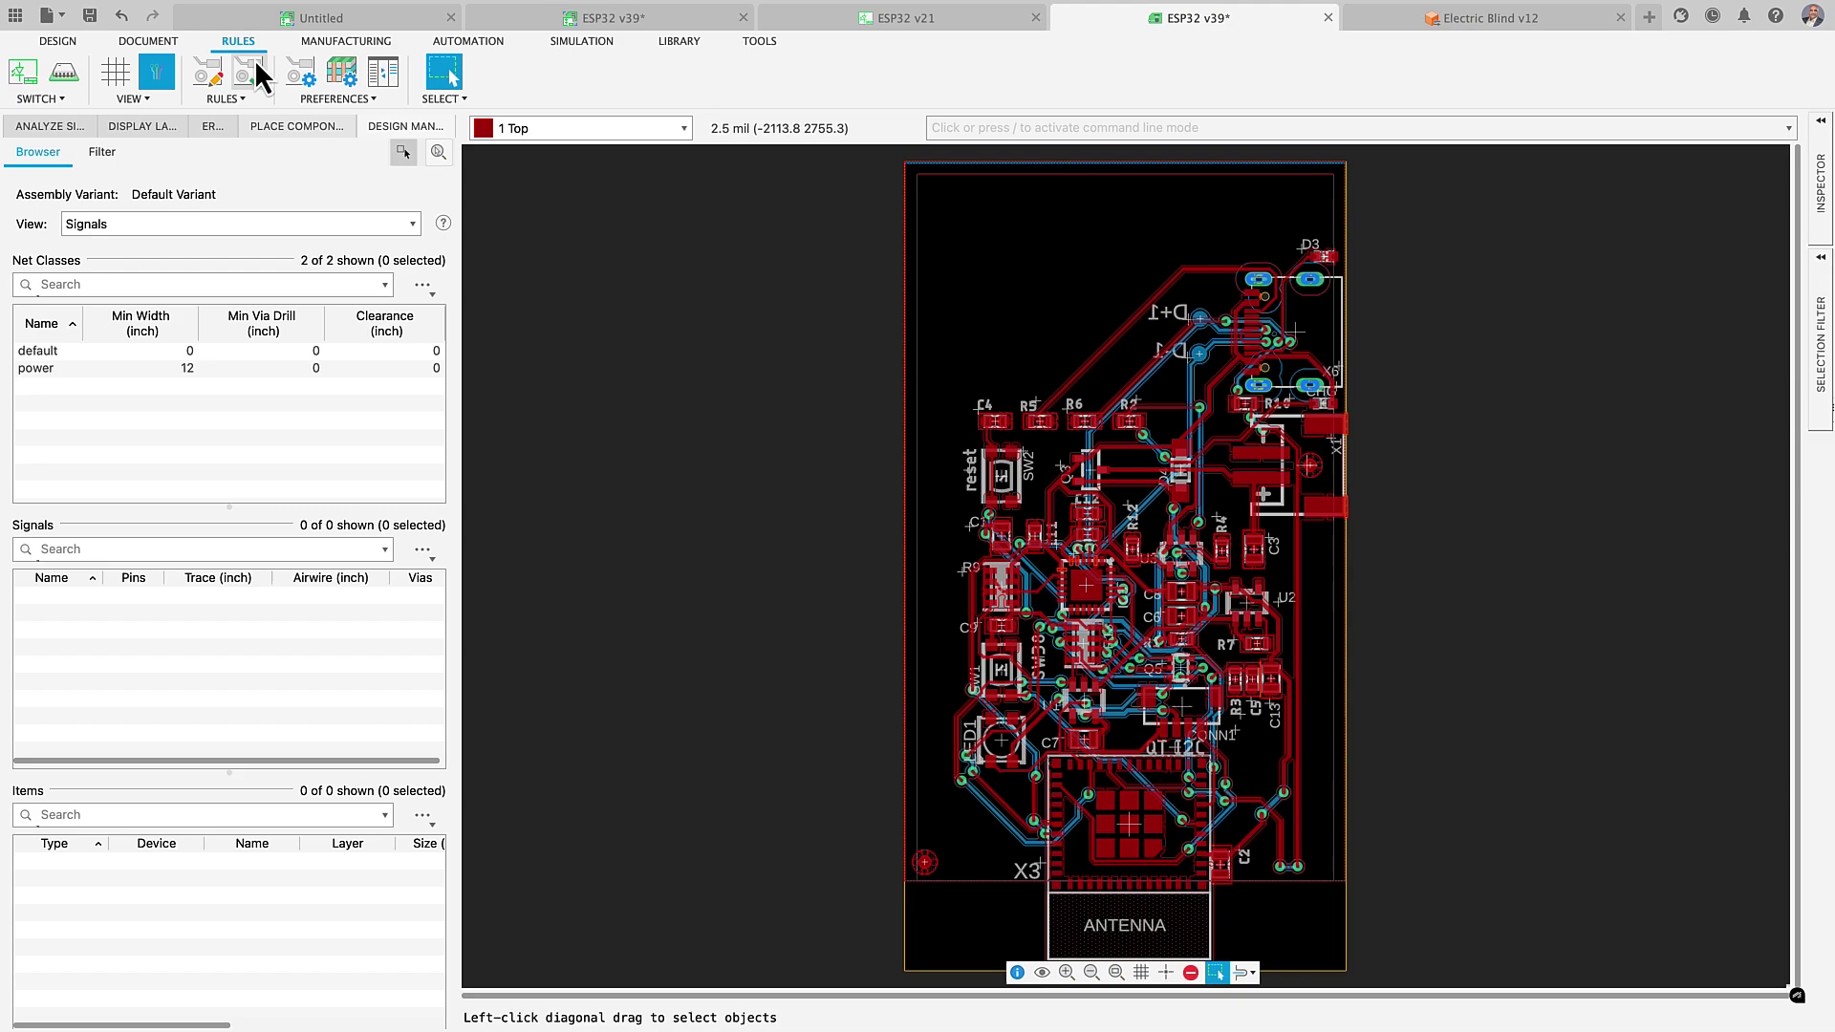
{"action": "left_click", "coordinate": [383, 78]}
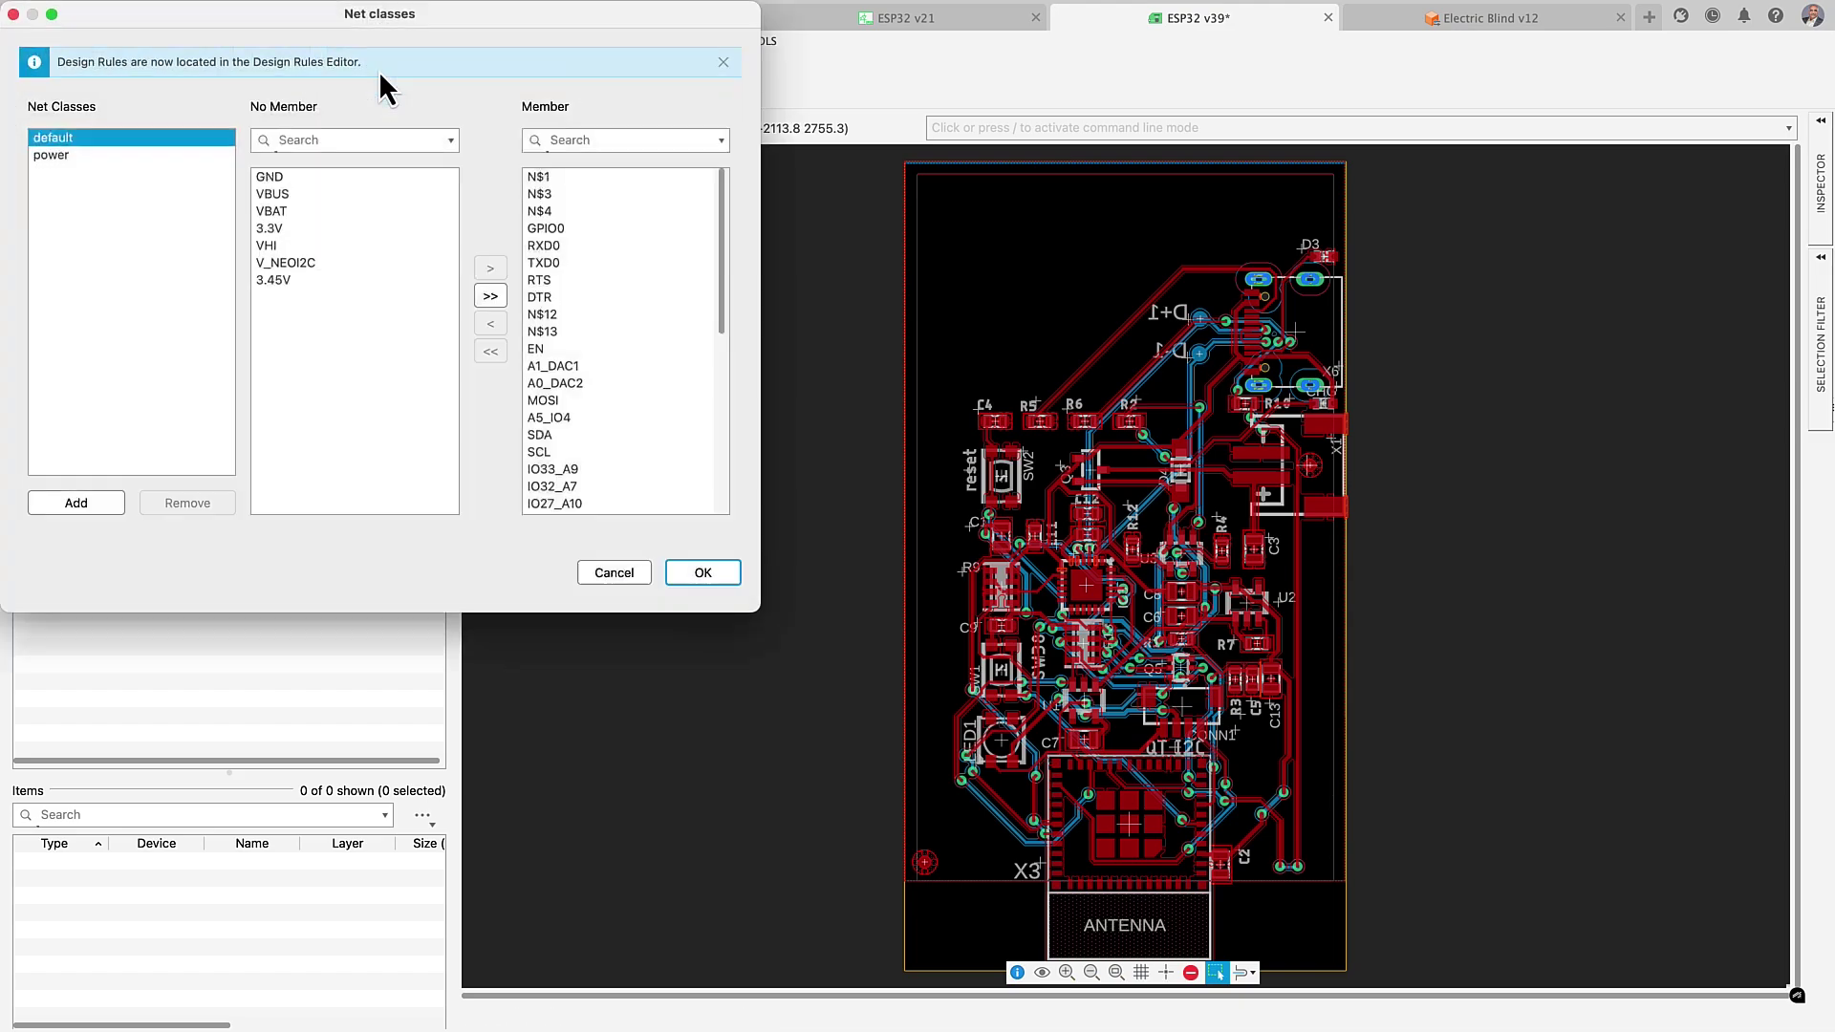
{"action": "left_click", "coordinate": [13, 13]}
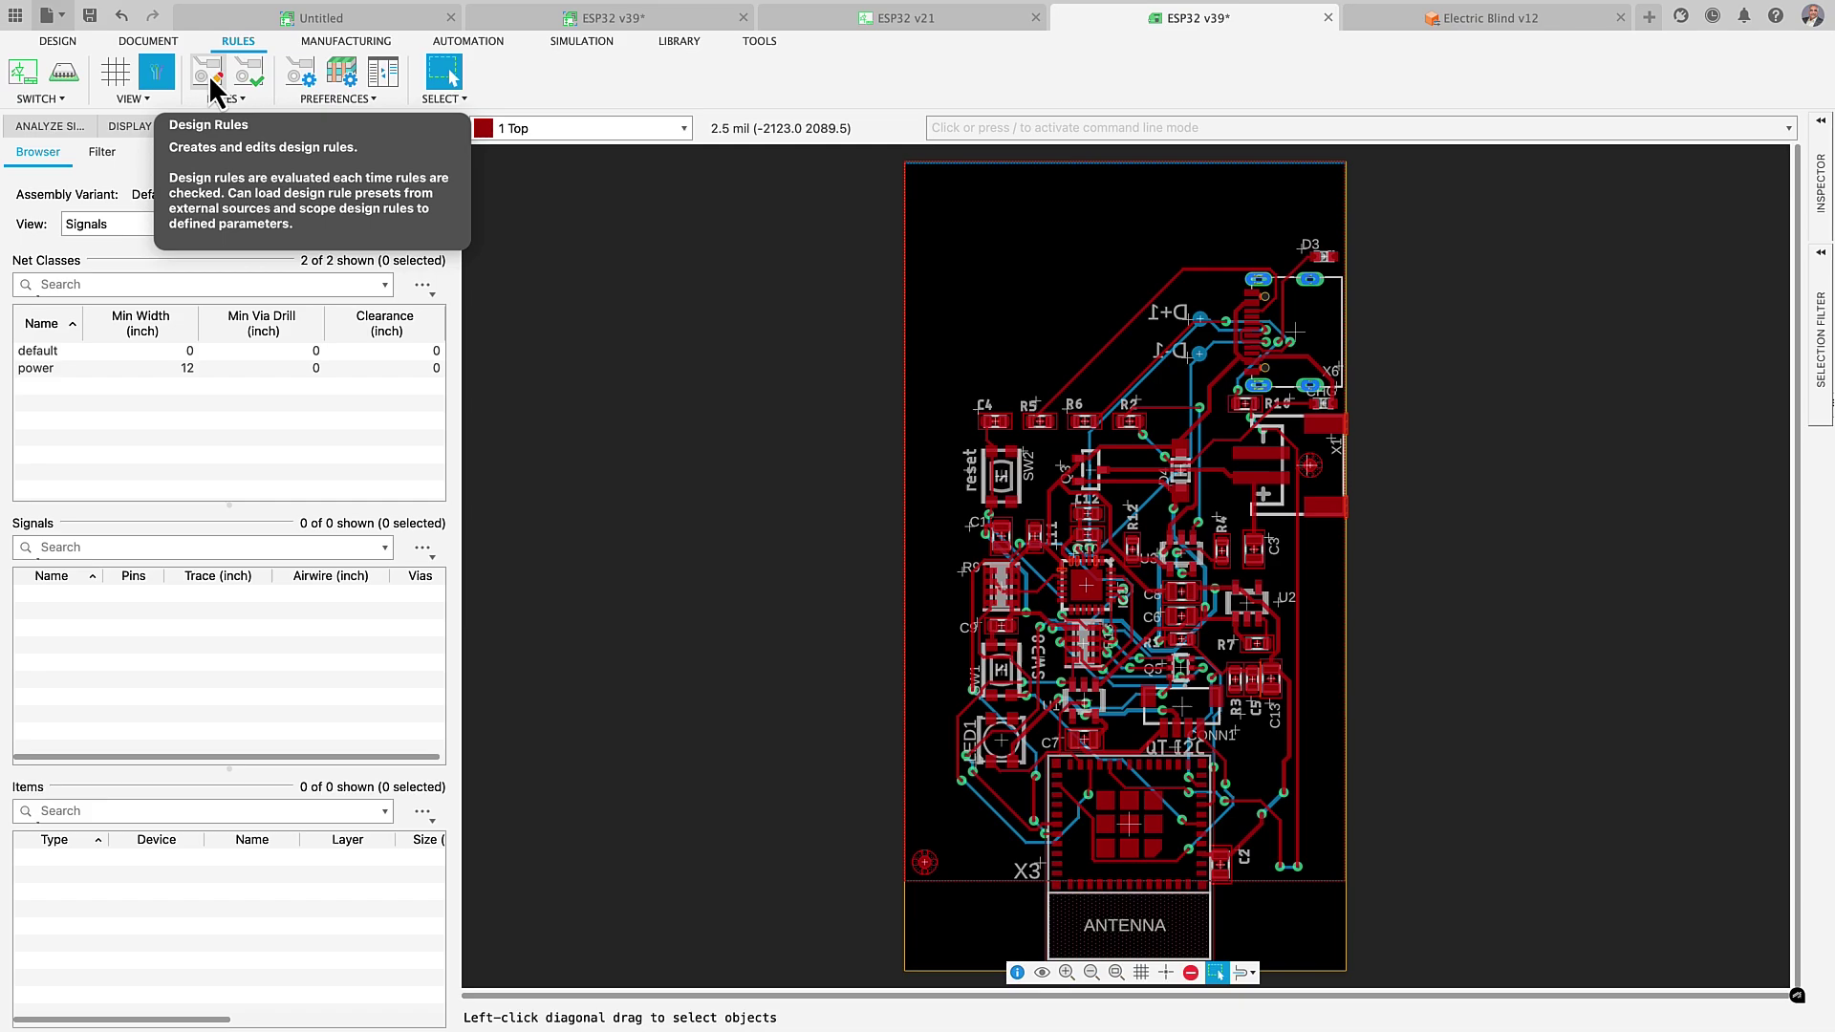
{"action": "left_click", "coordinate": [297, 78]}
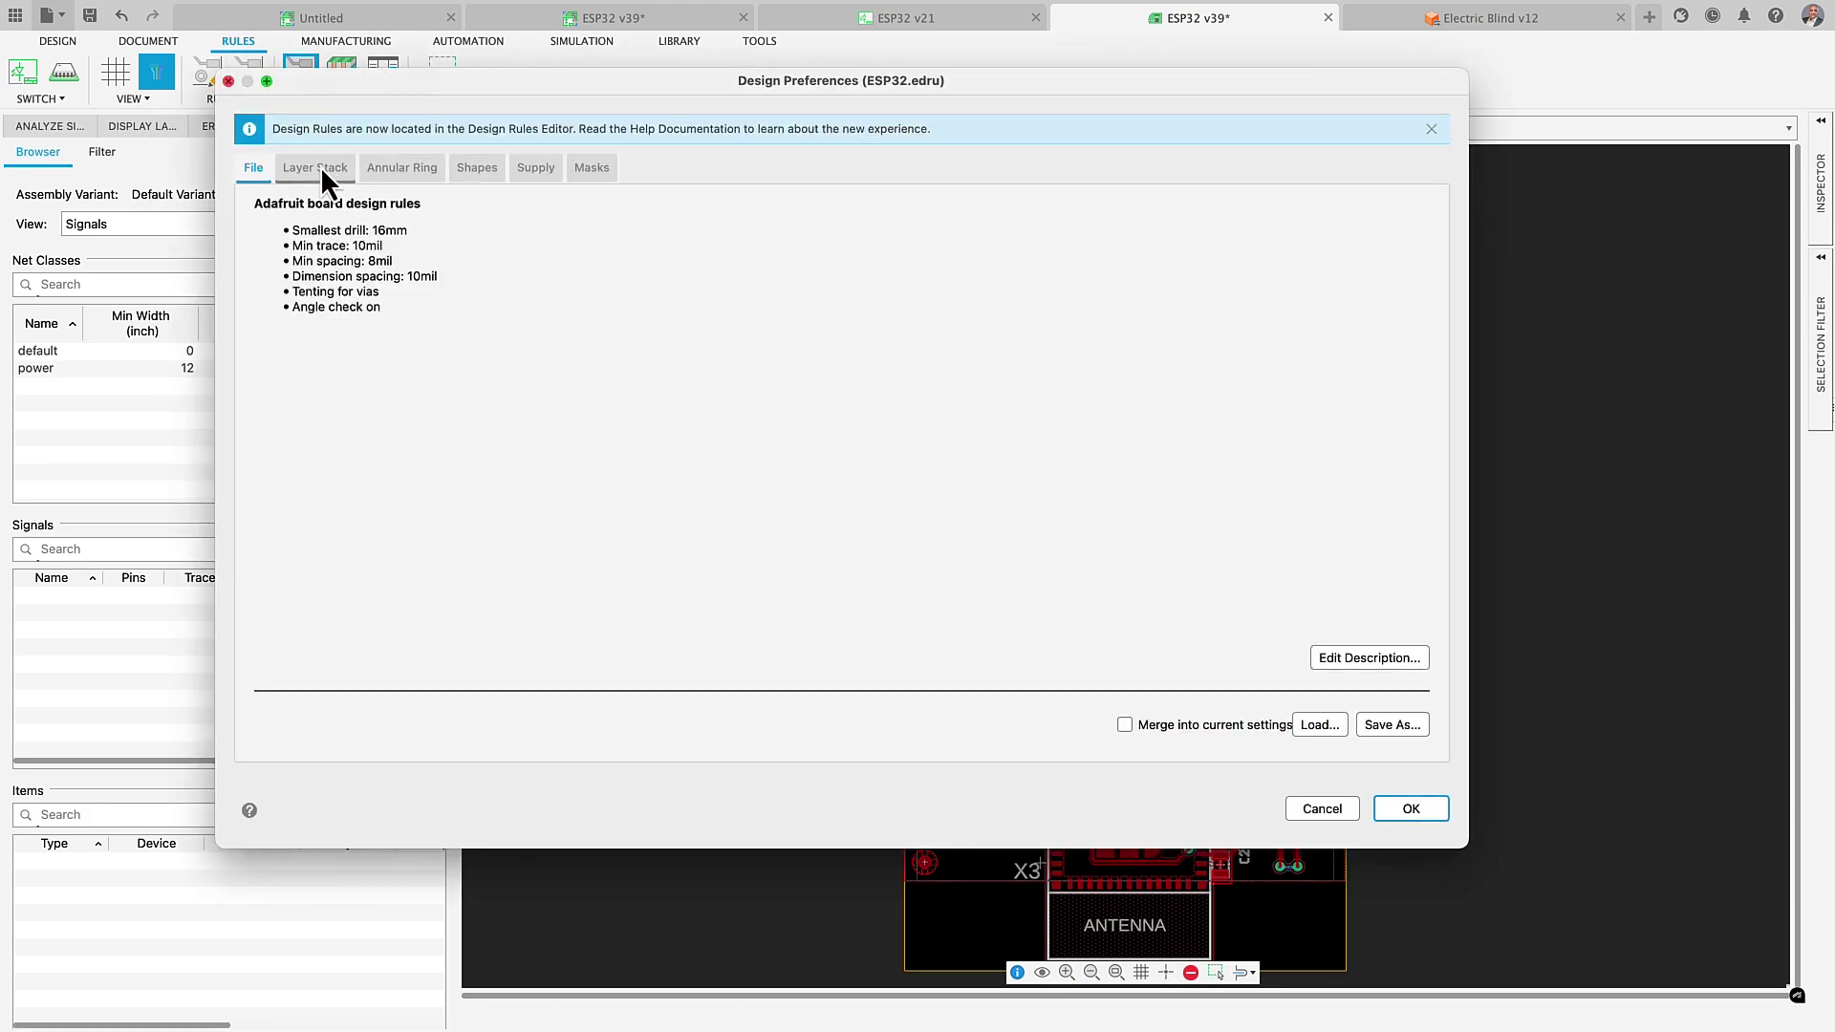
{"action": "left_click", "coordinate": [318, 168]}
{"action": "left_click", "coordinate": [420, 214]}
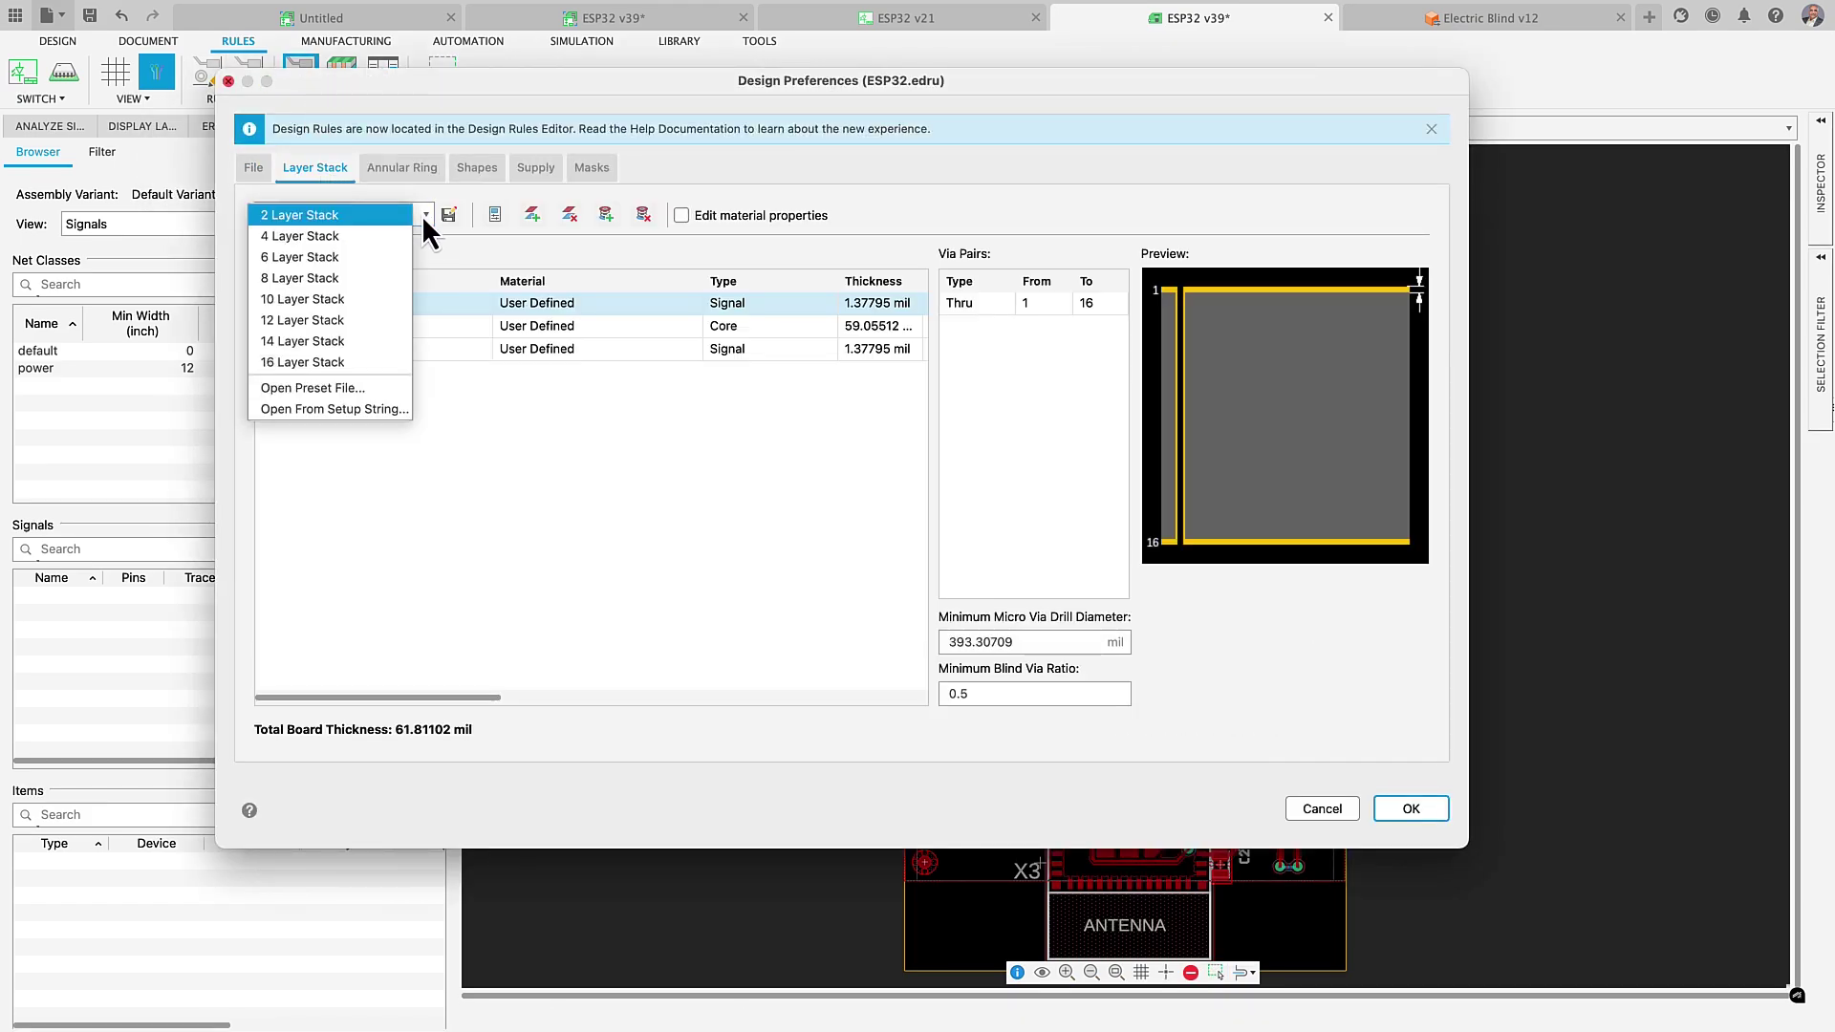
{"action": "left_click", "coordinate": [402, 235]}
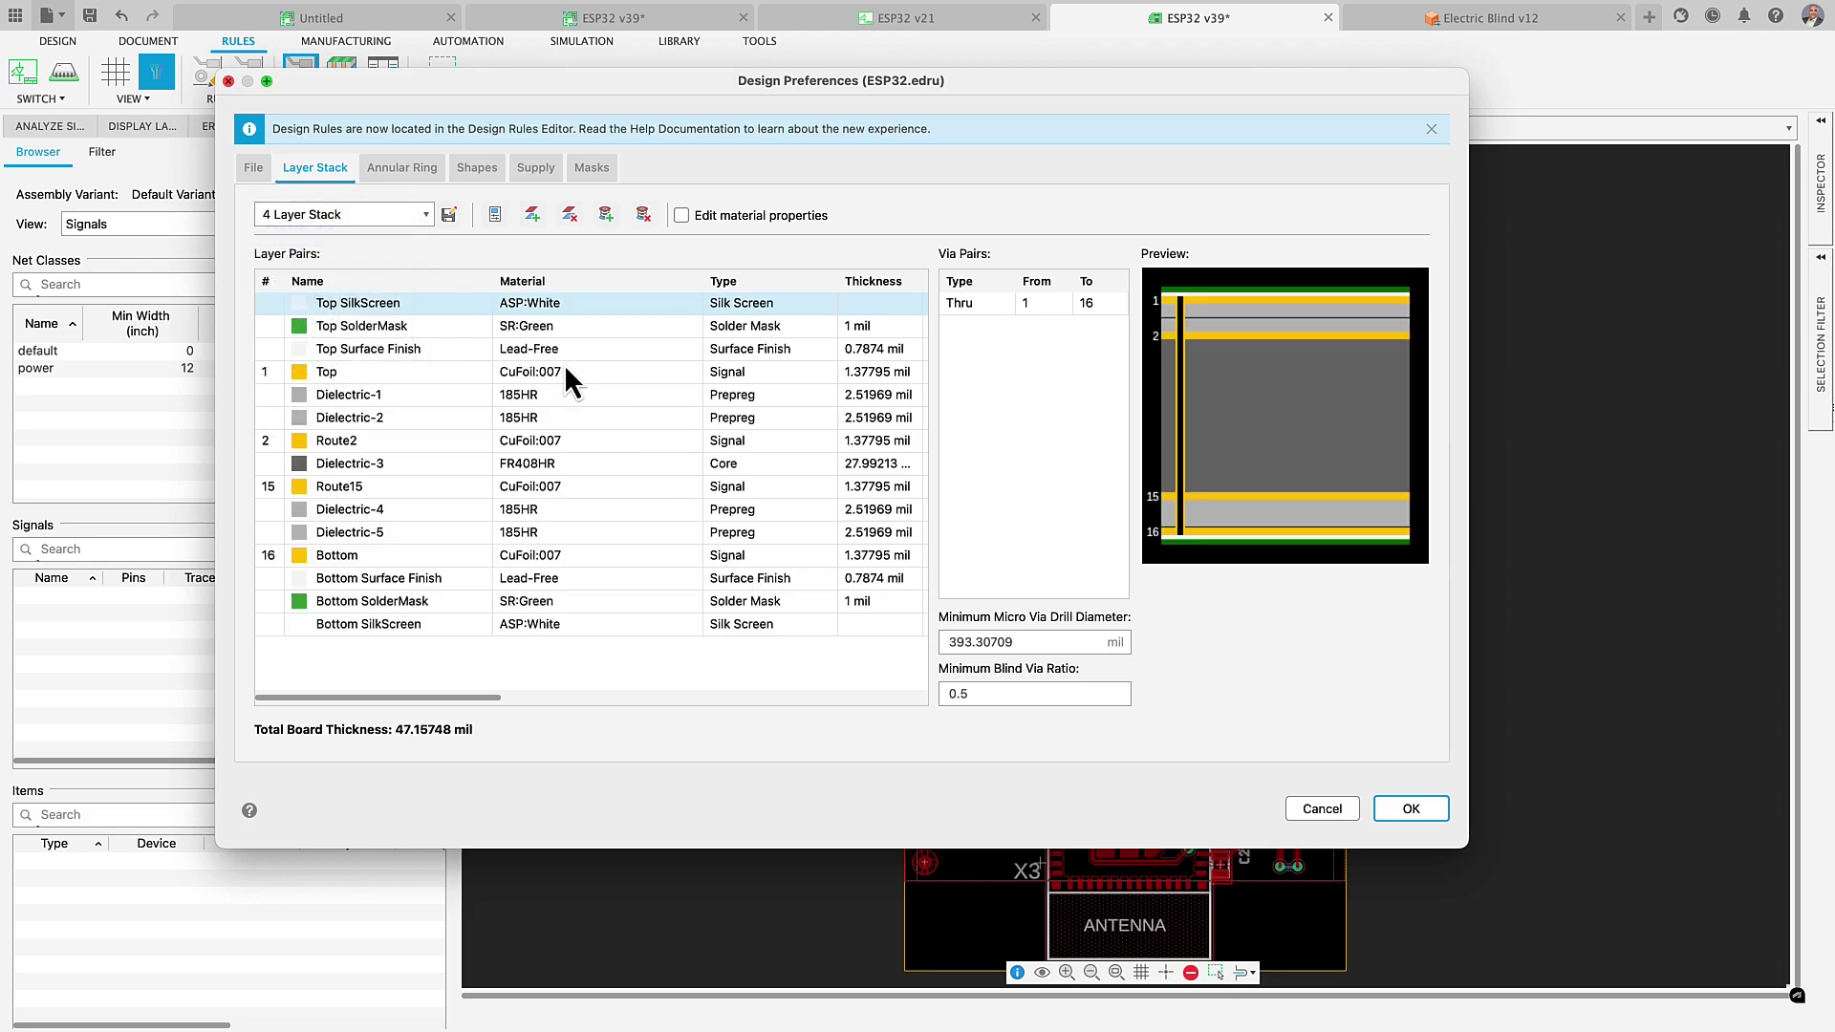
{"action": "left_click", "coordinate": [421, 171]}
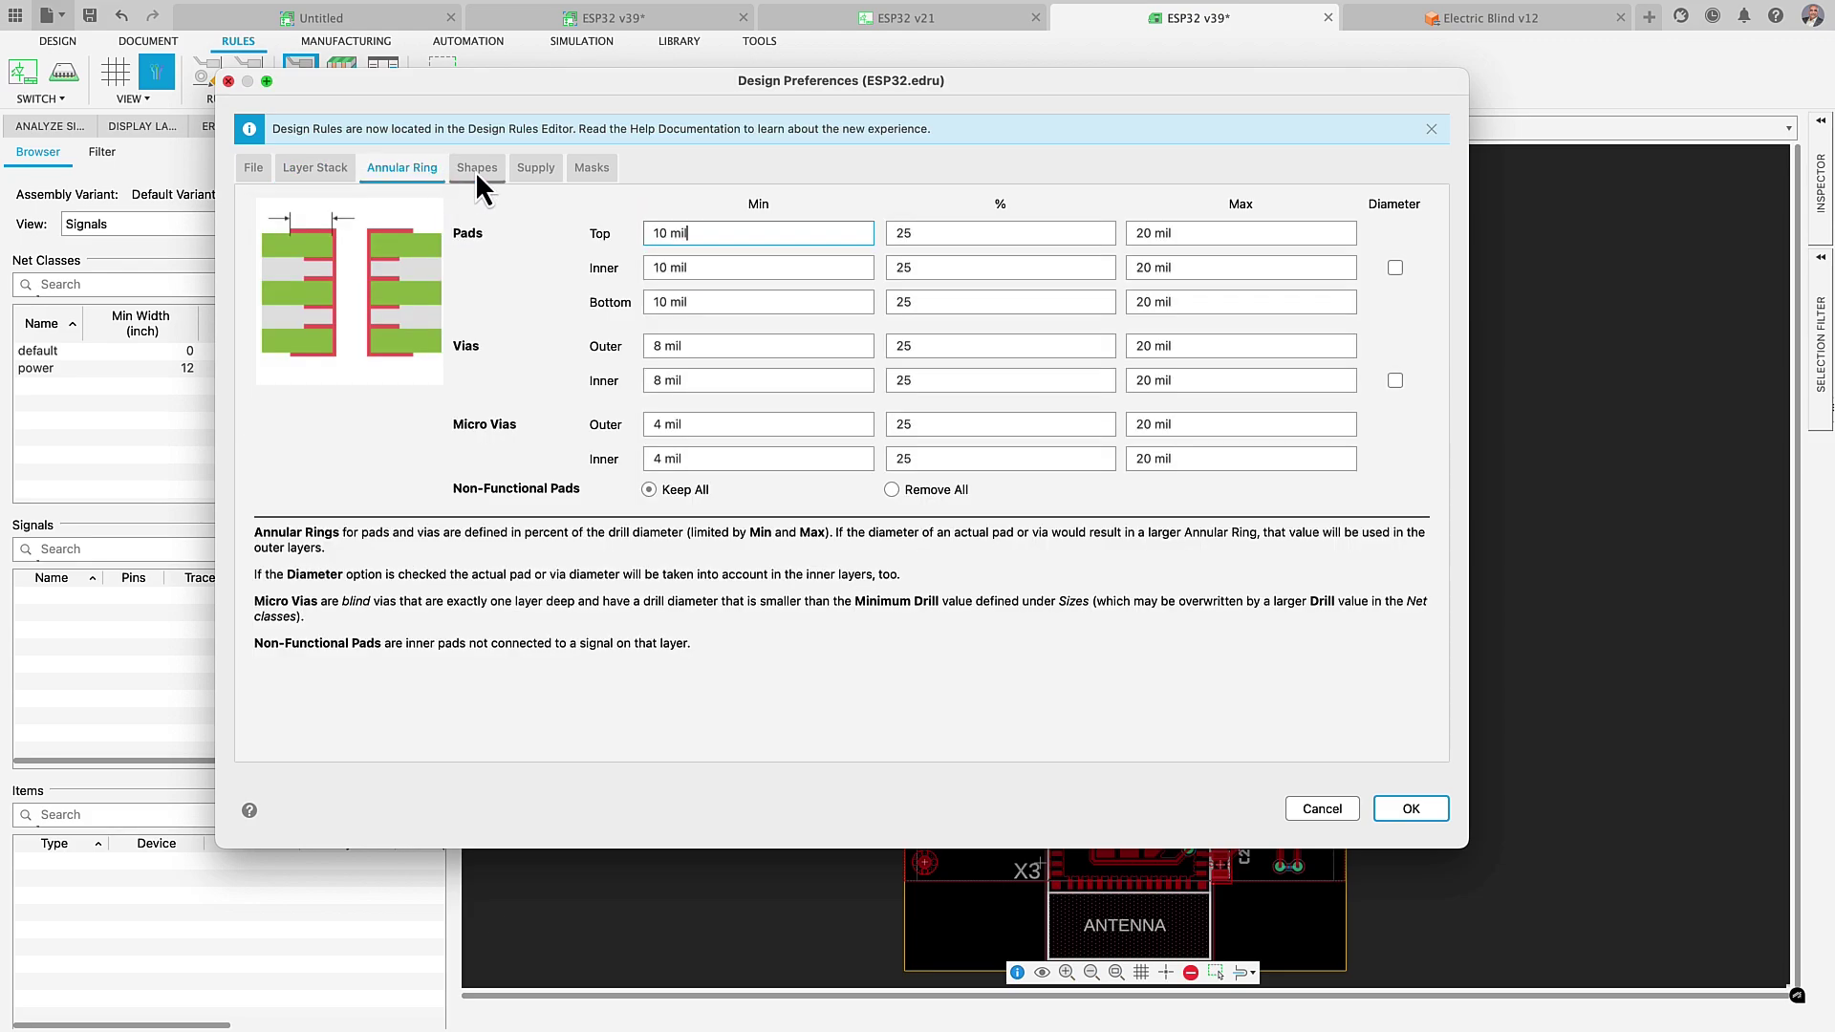
{"action": "left_click", "coordinate": [474, 170]}
{"action": "left_click", "coordinate": [530, 172]}
{"action": "left_click", "coordinate": [585, 172]}
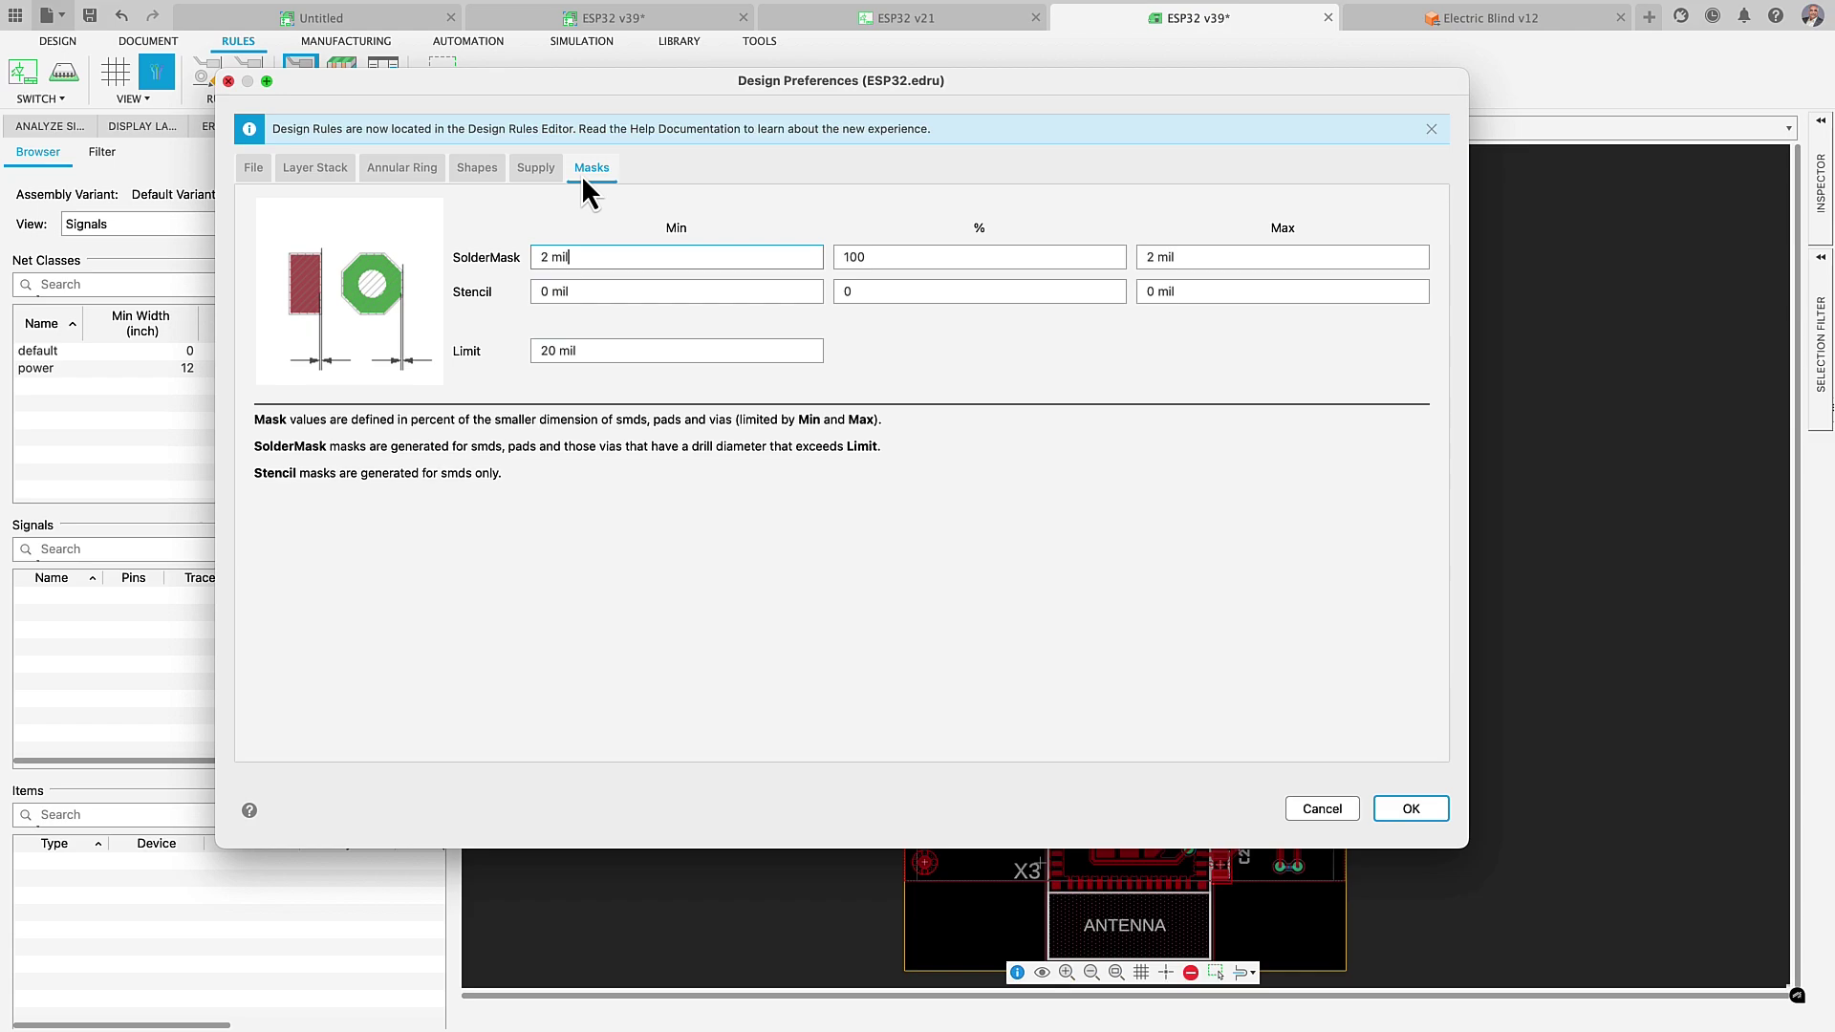
{"action": "left_click", "coordinate": [1404, 812]}
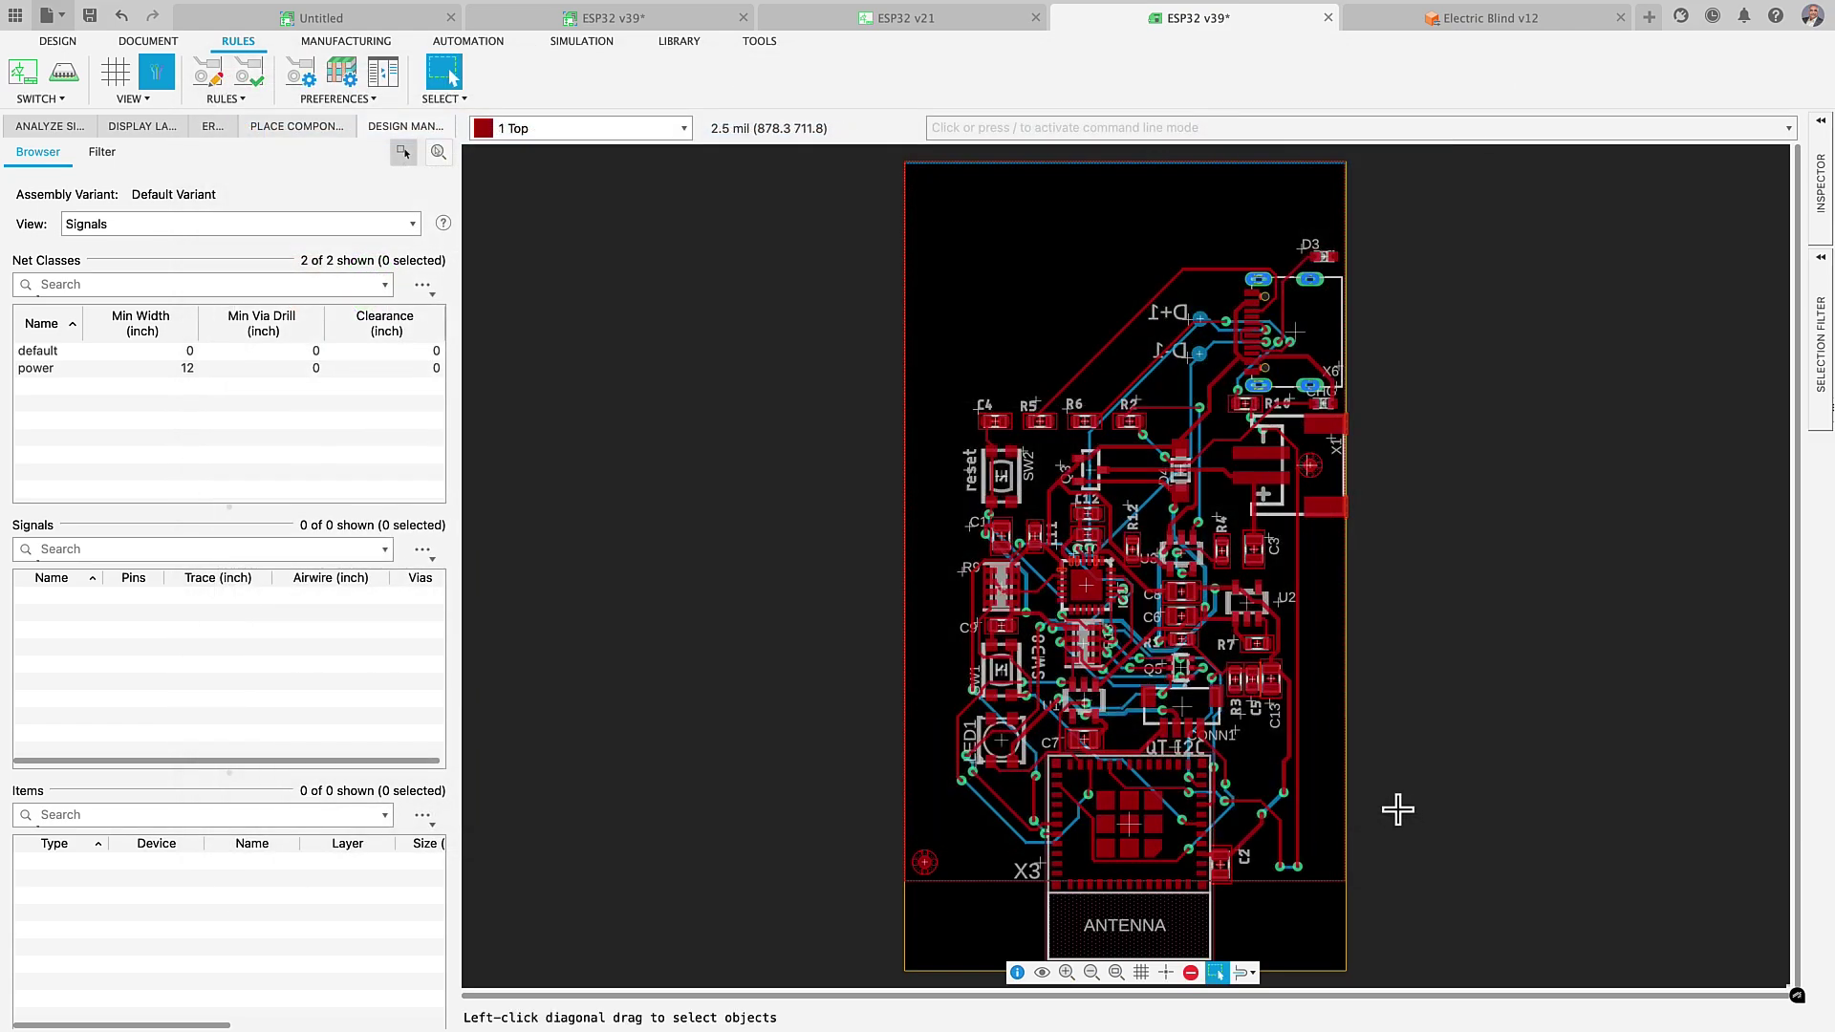
Open Design Rules and review the Wire - Wire Clearance and Unconnected Lines rules.
{"action": "left_click", "coordinate": [204, 78]}
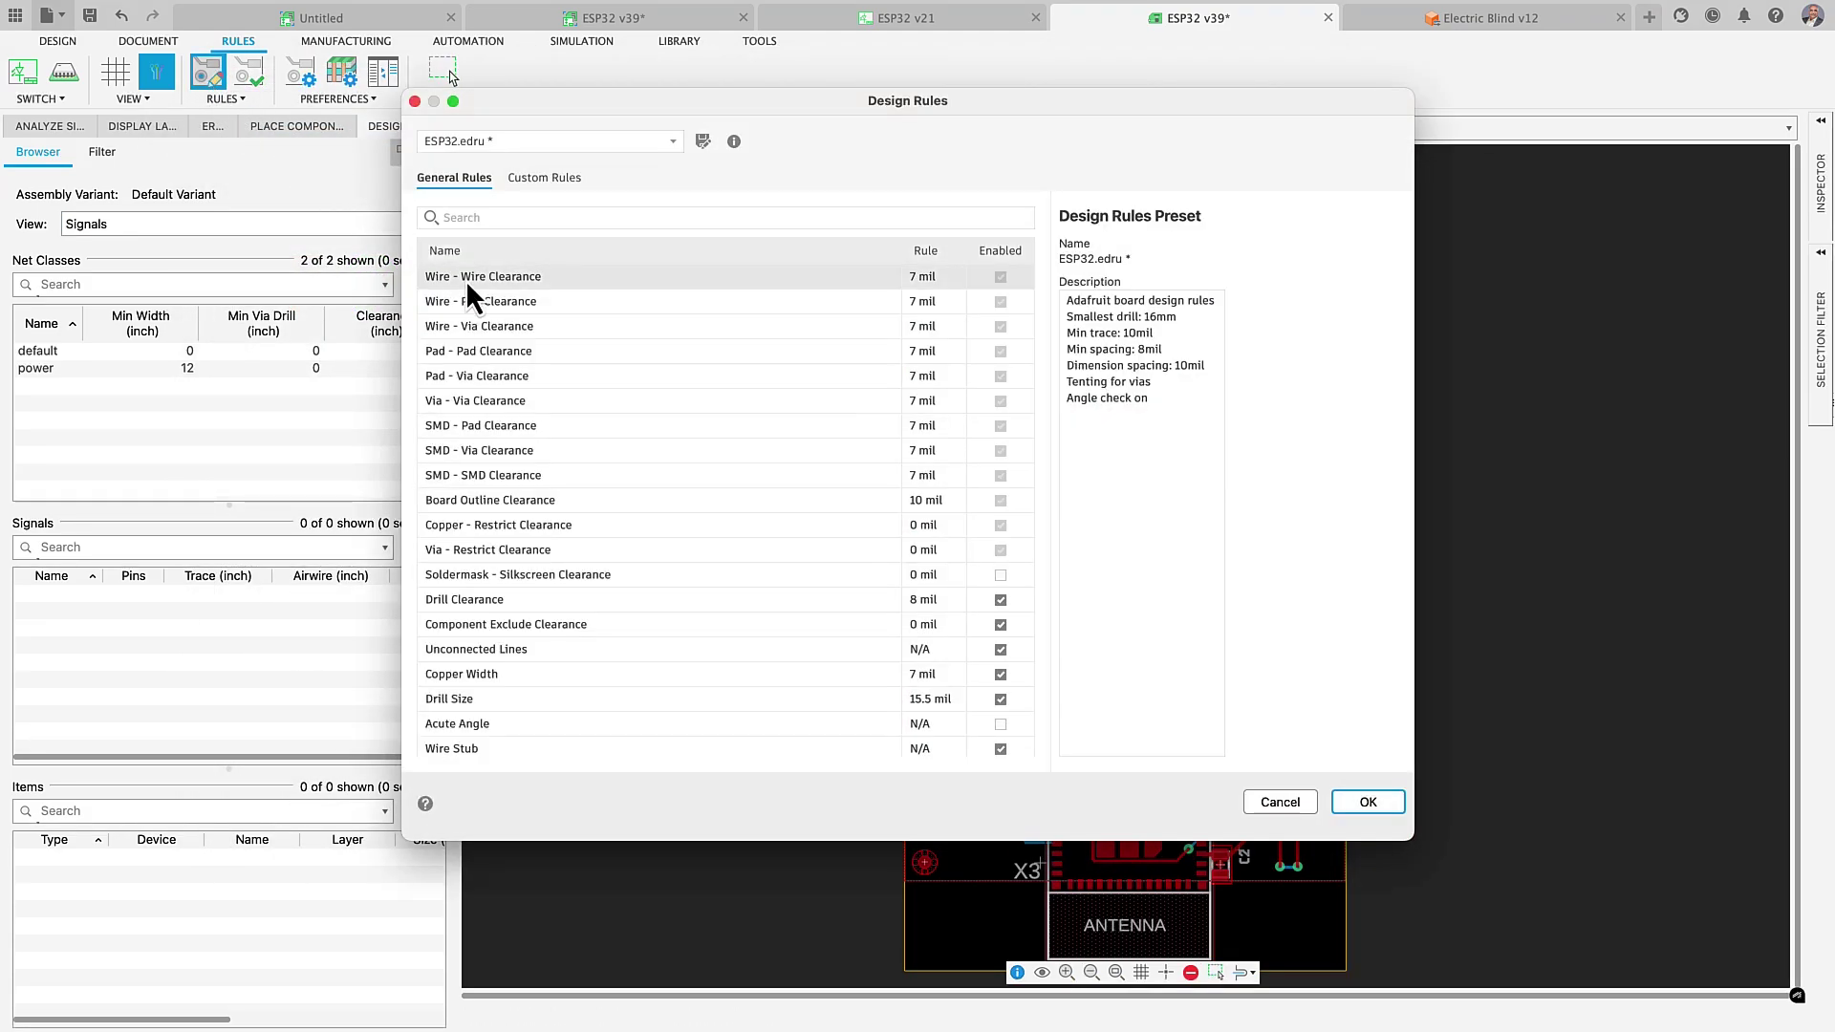
{"action": "left_click", "coordinate": [466, 279]}
{"action": "left_click", "coordinate": [478, 649]}
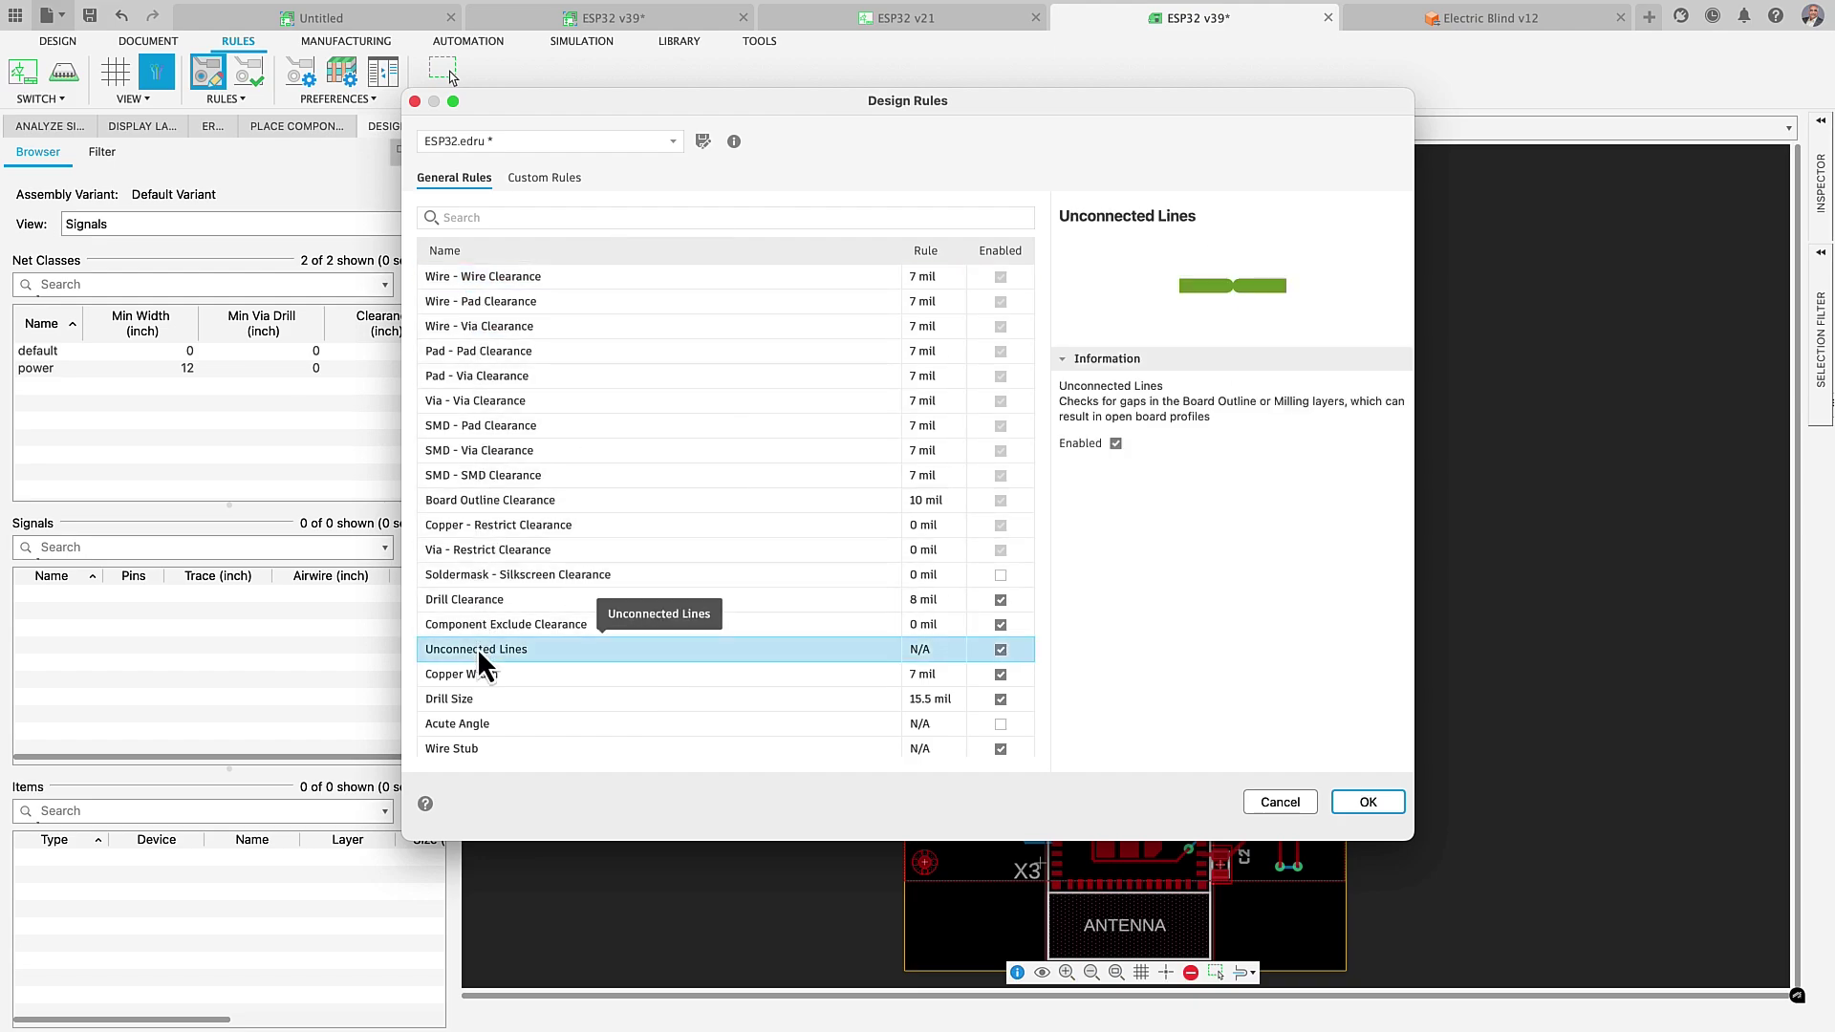
{"action": "left_click", "coordinate": [480, 623]}
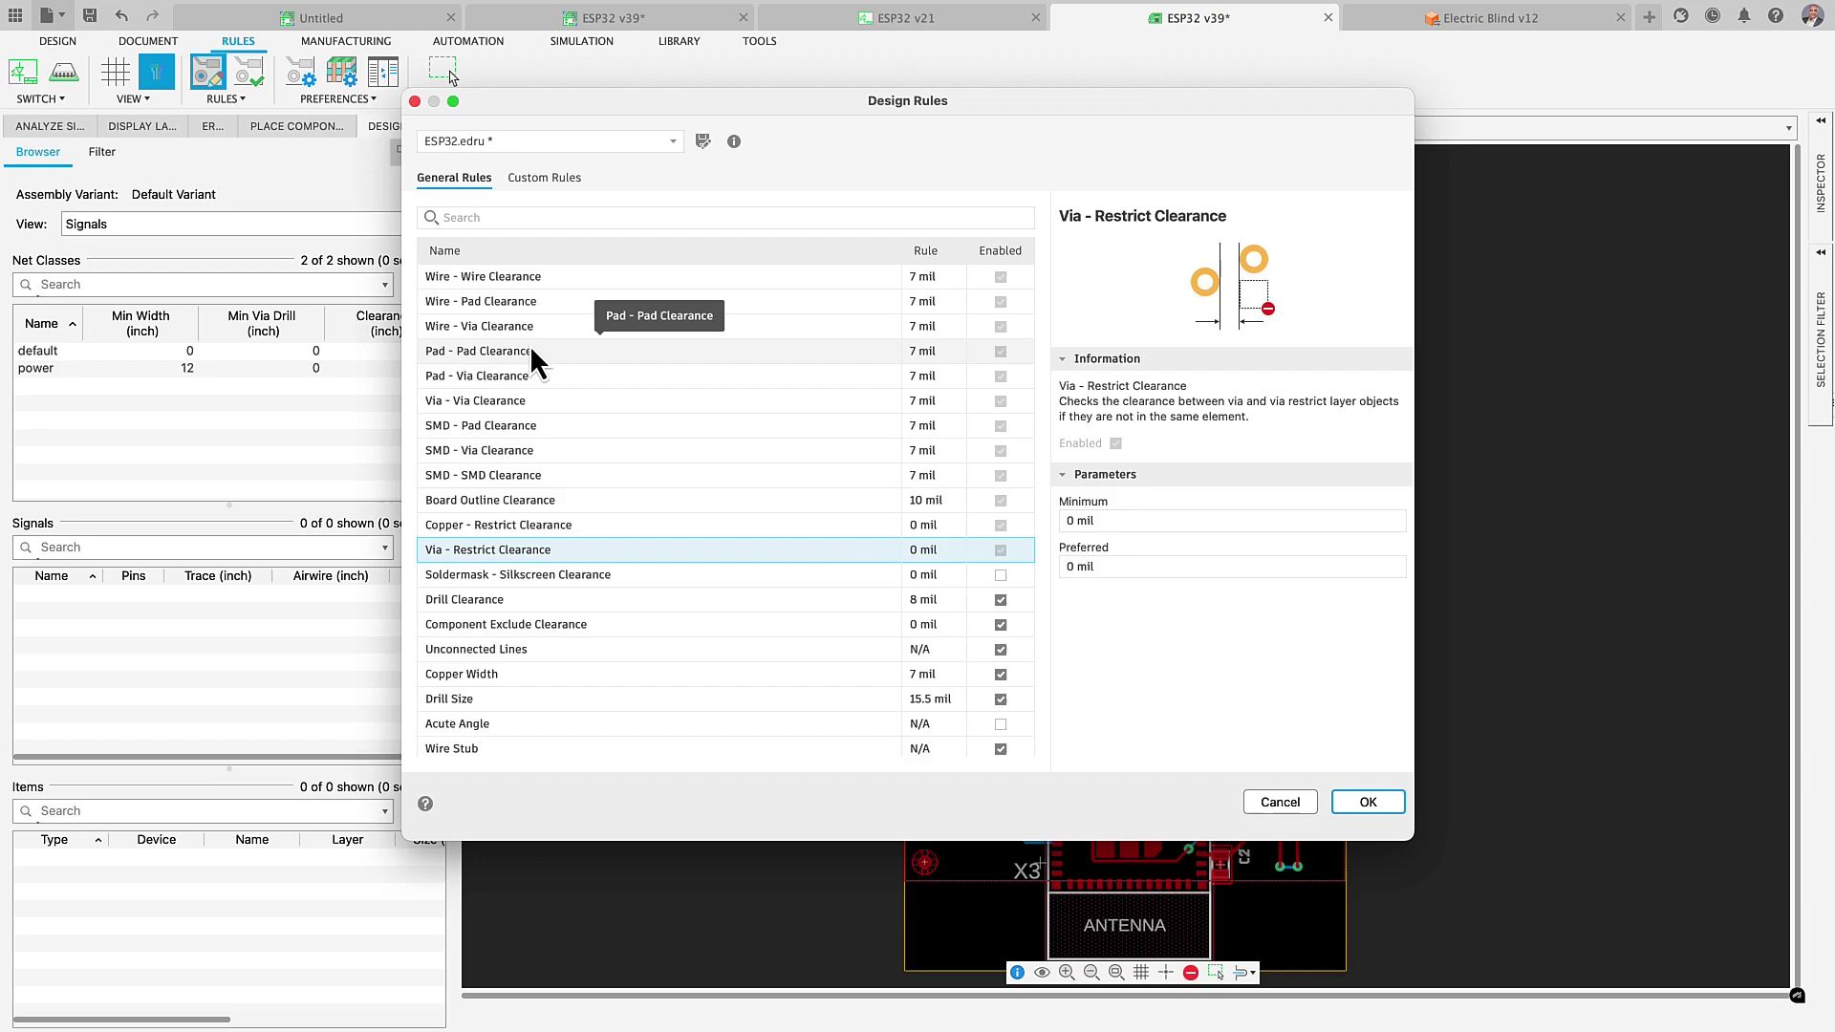
Add a custom Copper Clearance rule with a 12 mil minimum clearance.
{"action": "left_click", "coordinate": [560, 185]}
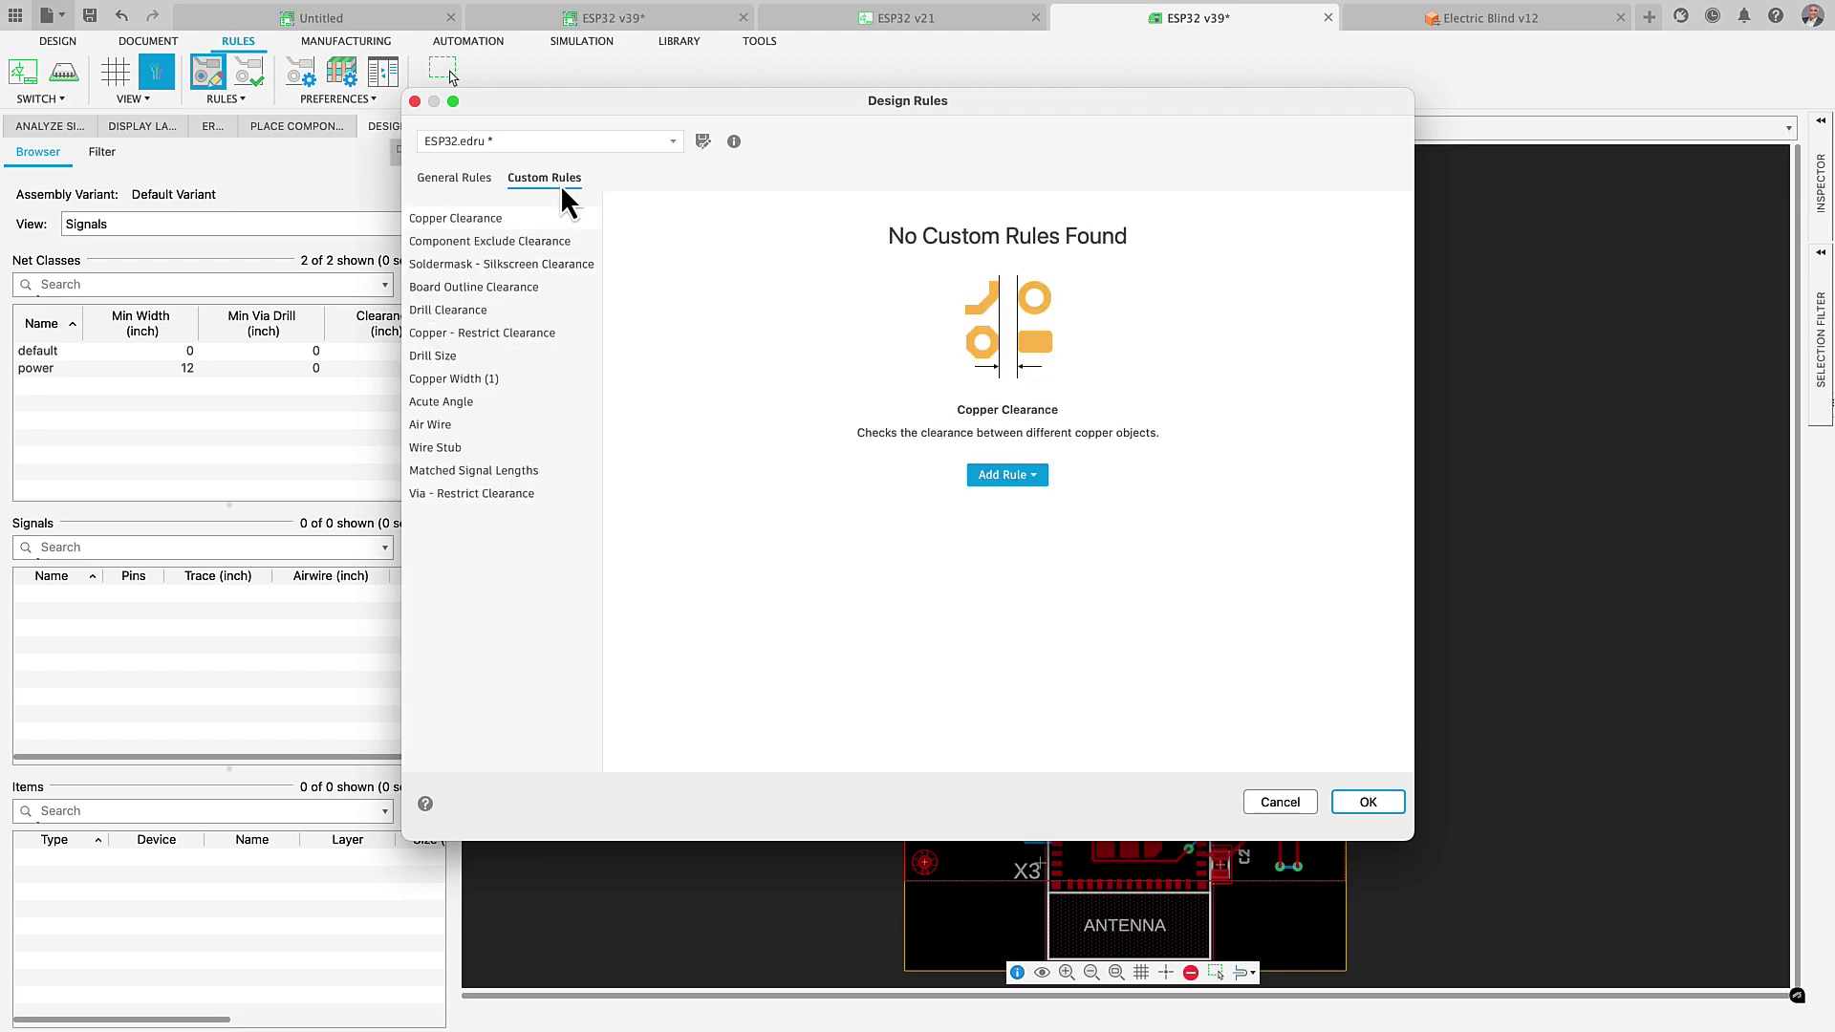
{"action": "left_click", "coordinate": [982, 478]}
{"action": "left_click", "coordinate": [994, 503]}
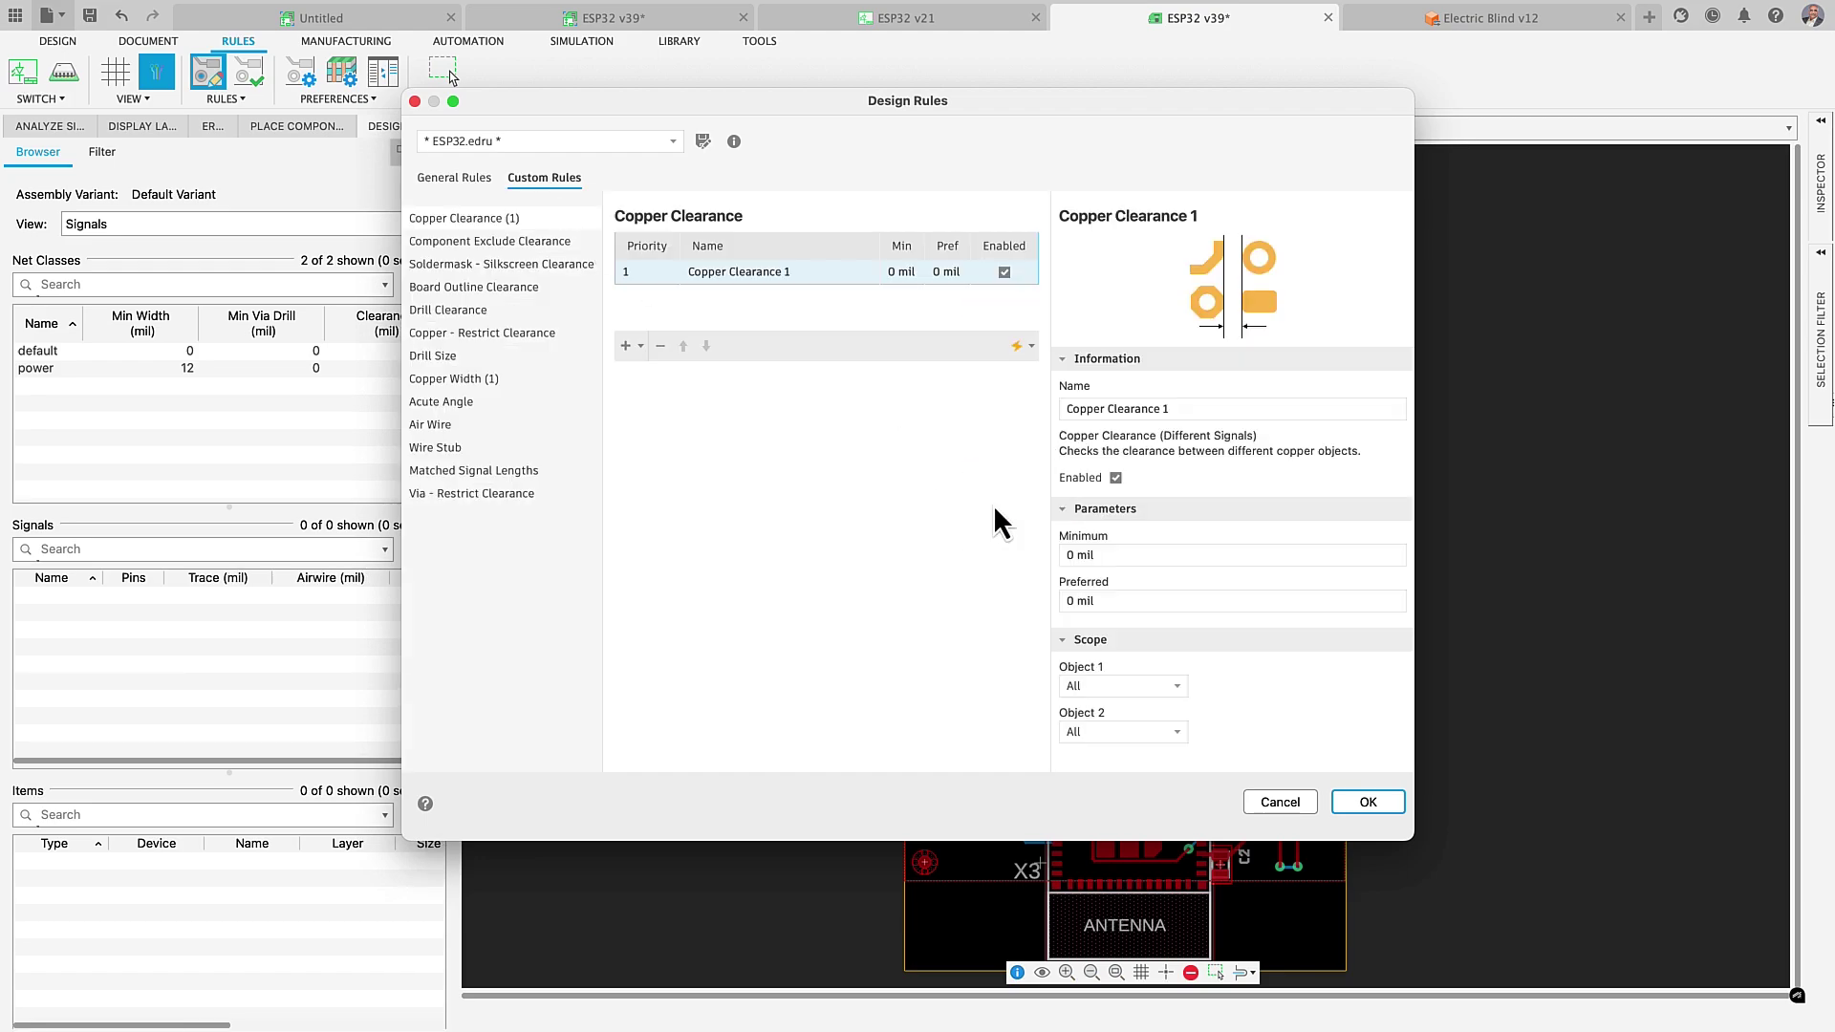
{"action": "left_click", "coordinate": [1093, 554]}
{"action": "type", "text": "12"}
Limit the rule's first object to the signal RXD0.
{"action": "left_click", "coordinate": [1175, 686]}
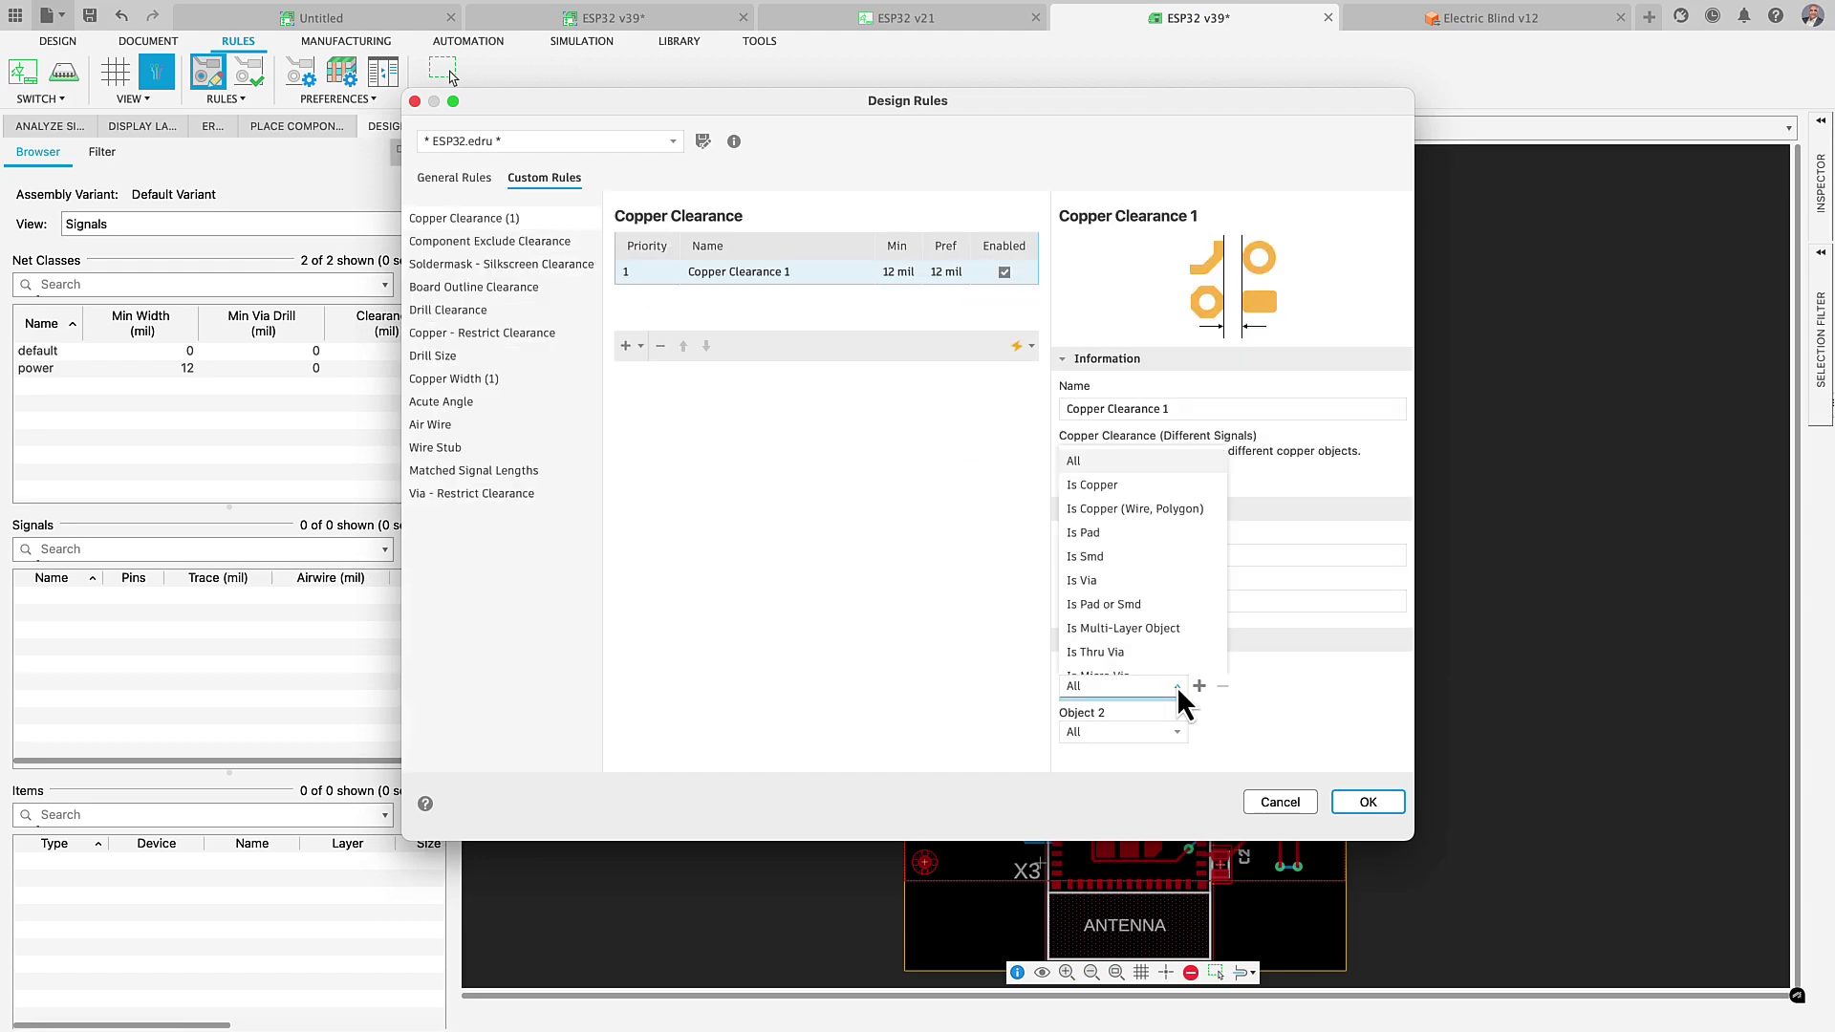
{"action": "left_click_drag", "start_coordinate": [1225, 507], "coordinate": [1220, 618]}
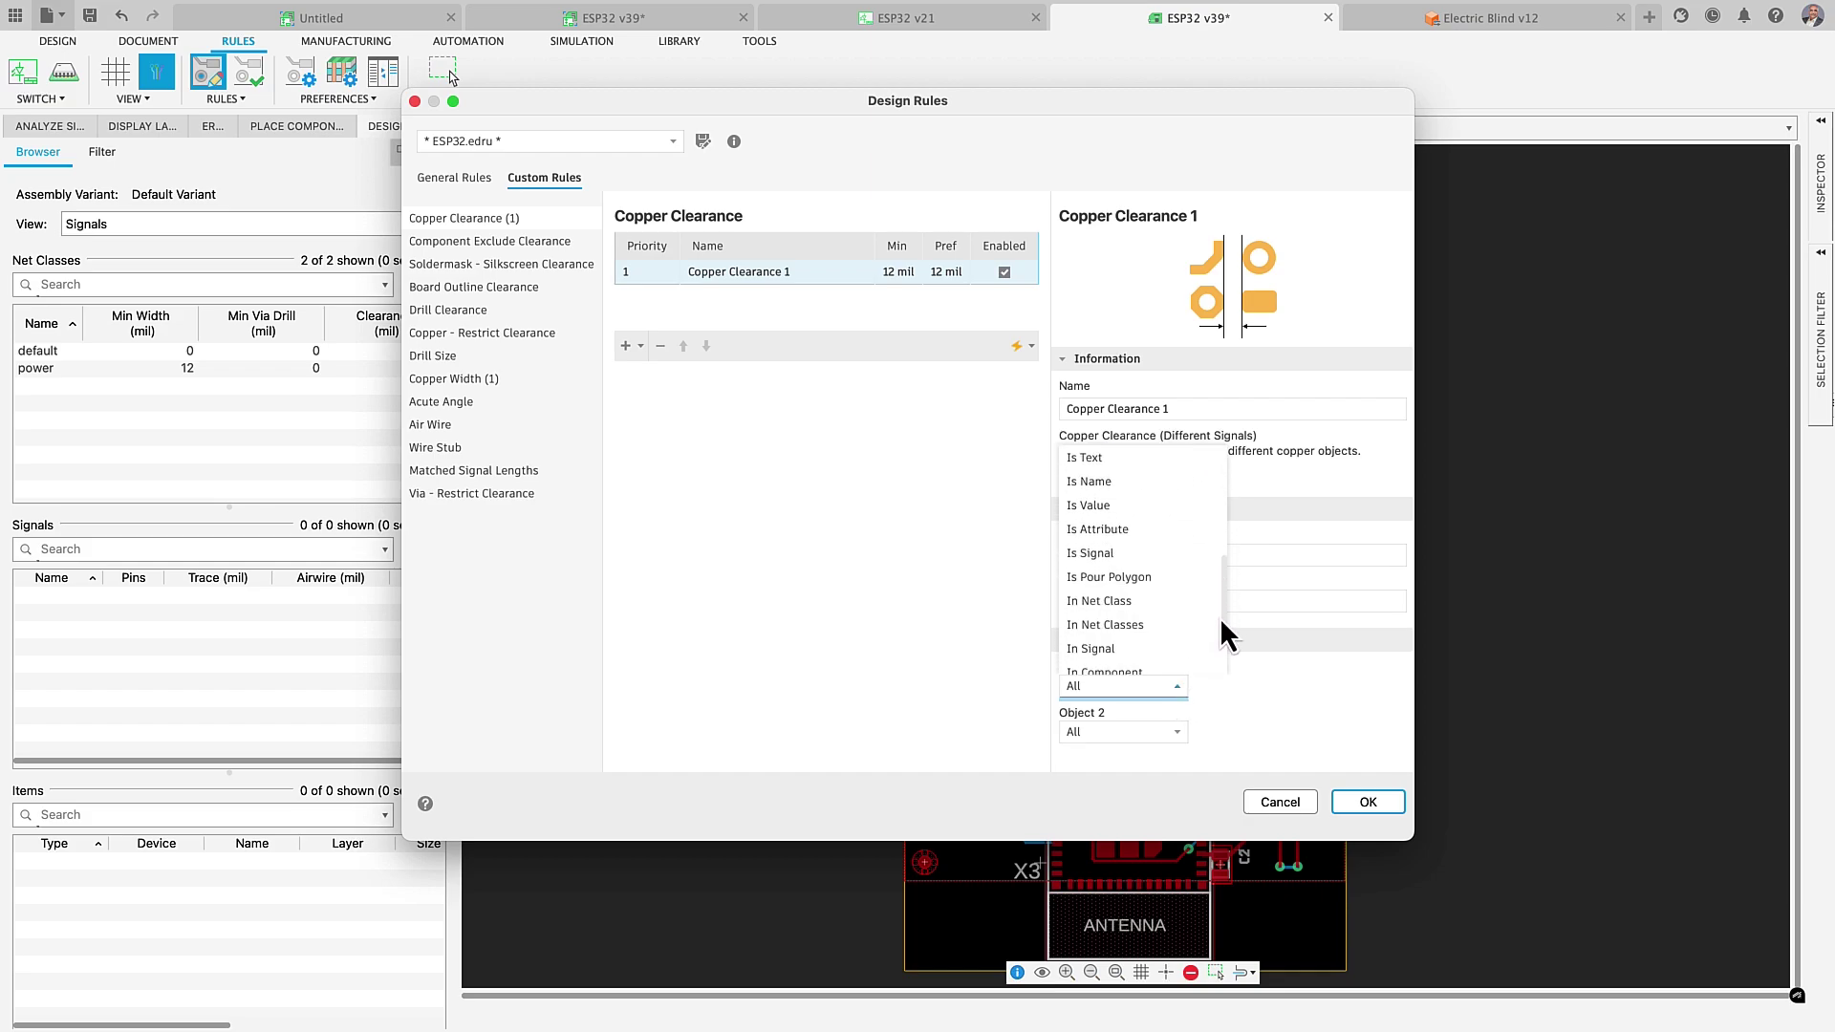
{"action": "left_click", "coordinate": [1195, 656]}
{"action": "left_click", "coordinate": [1346, 686]}
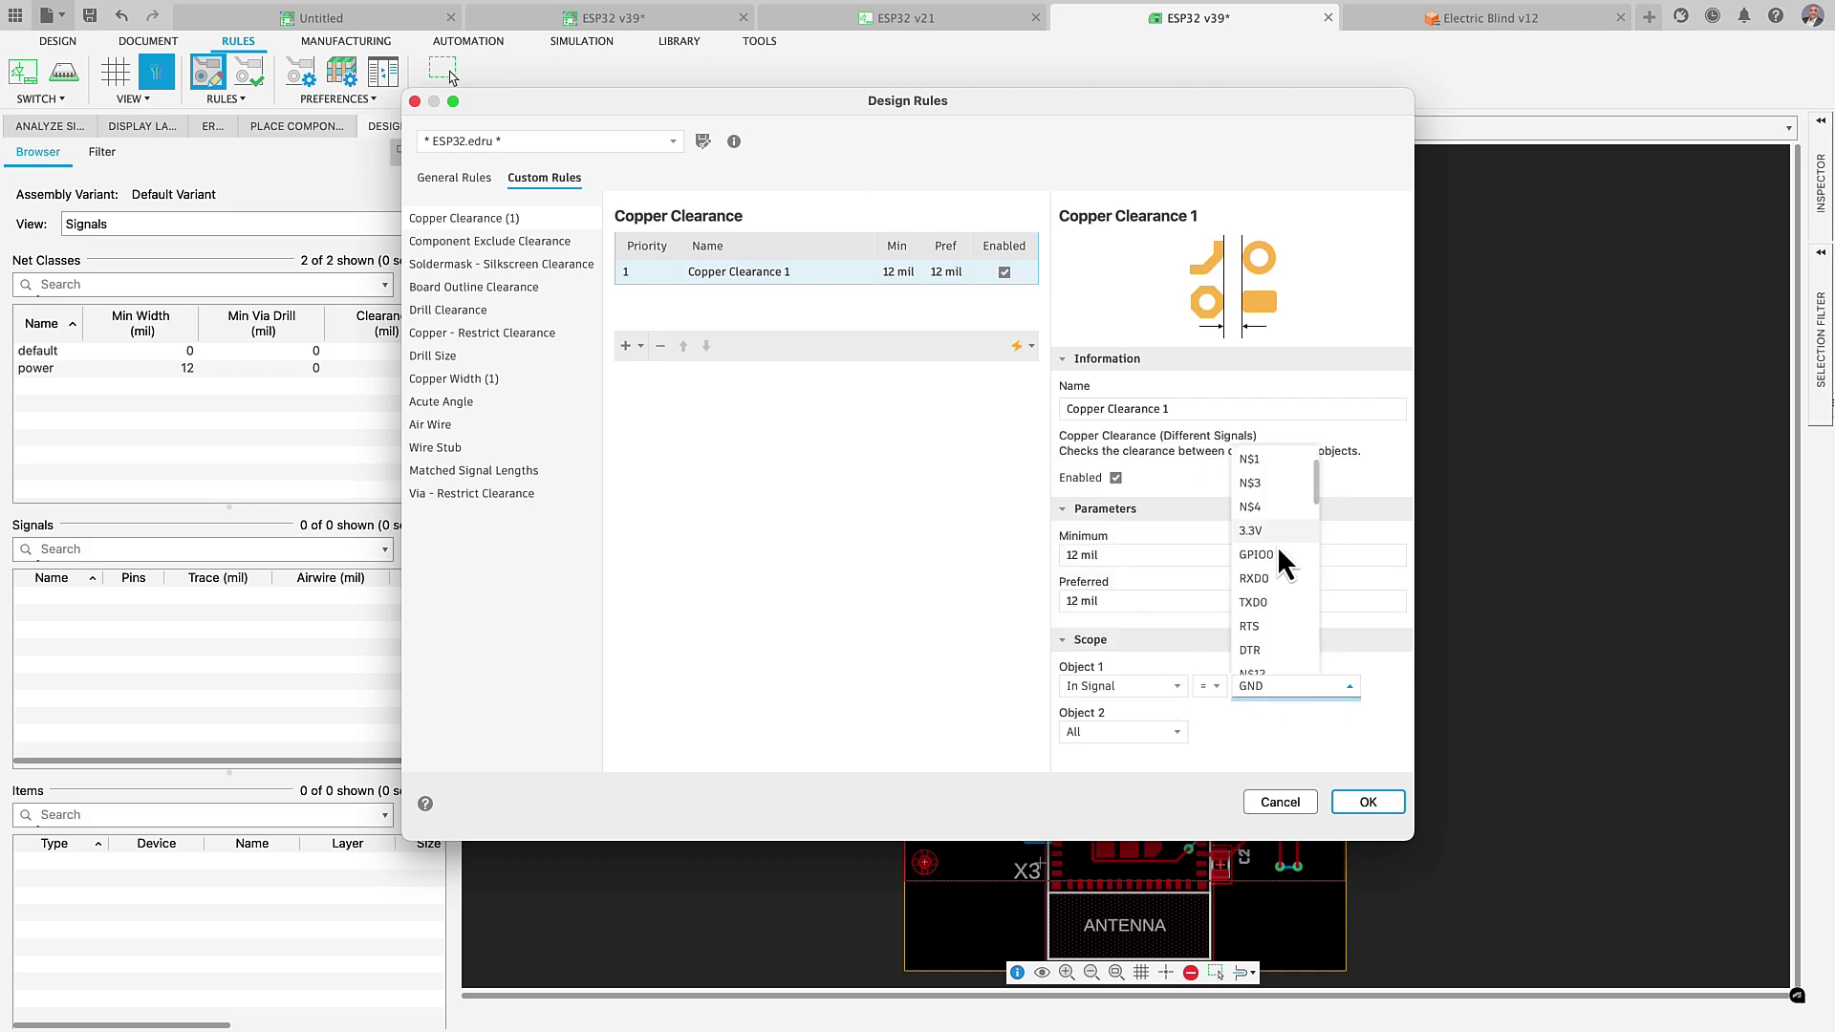
{"action": "left_click", "coordinate": [1254, 652]}
Limit the rule's second object to the signal V_NEOI2C.
{"action": "left_click", "coordinate": [1178, 732]}
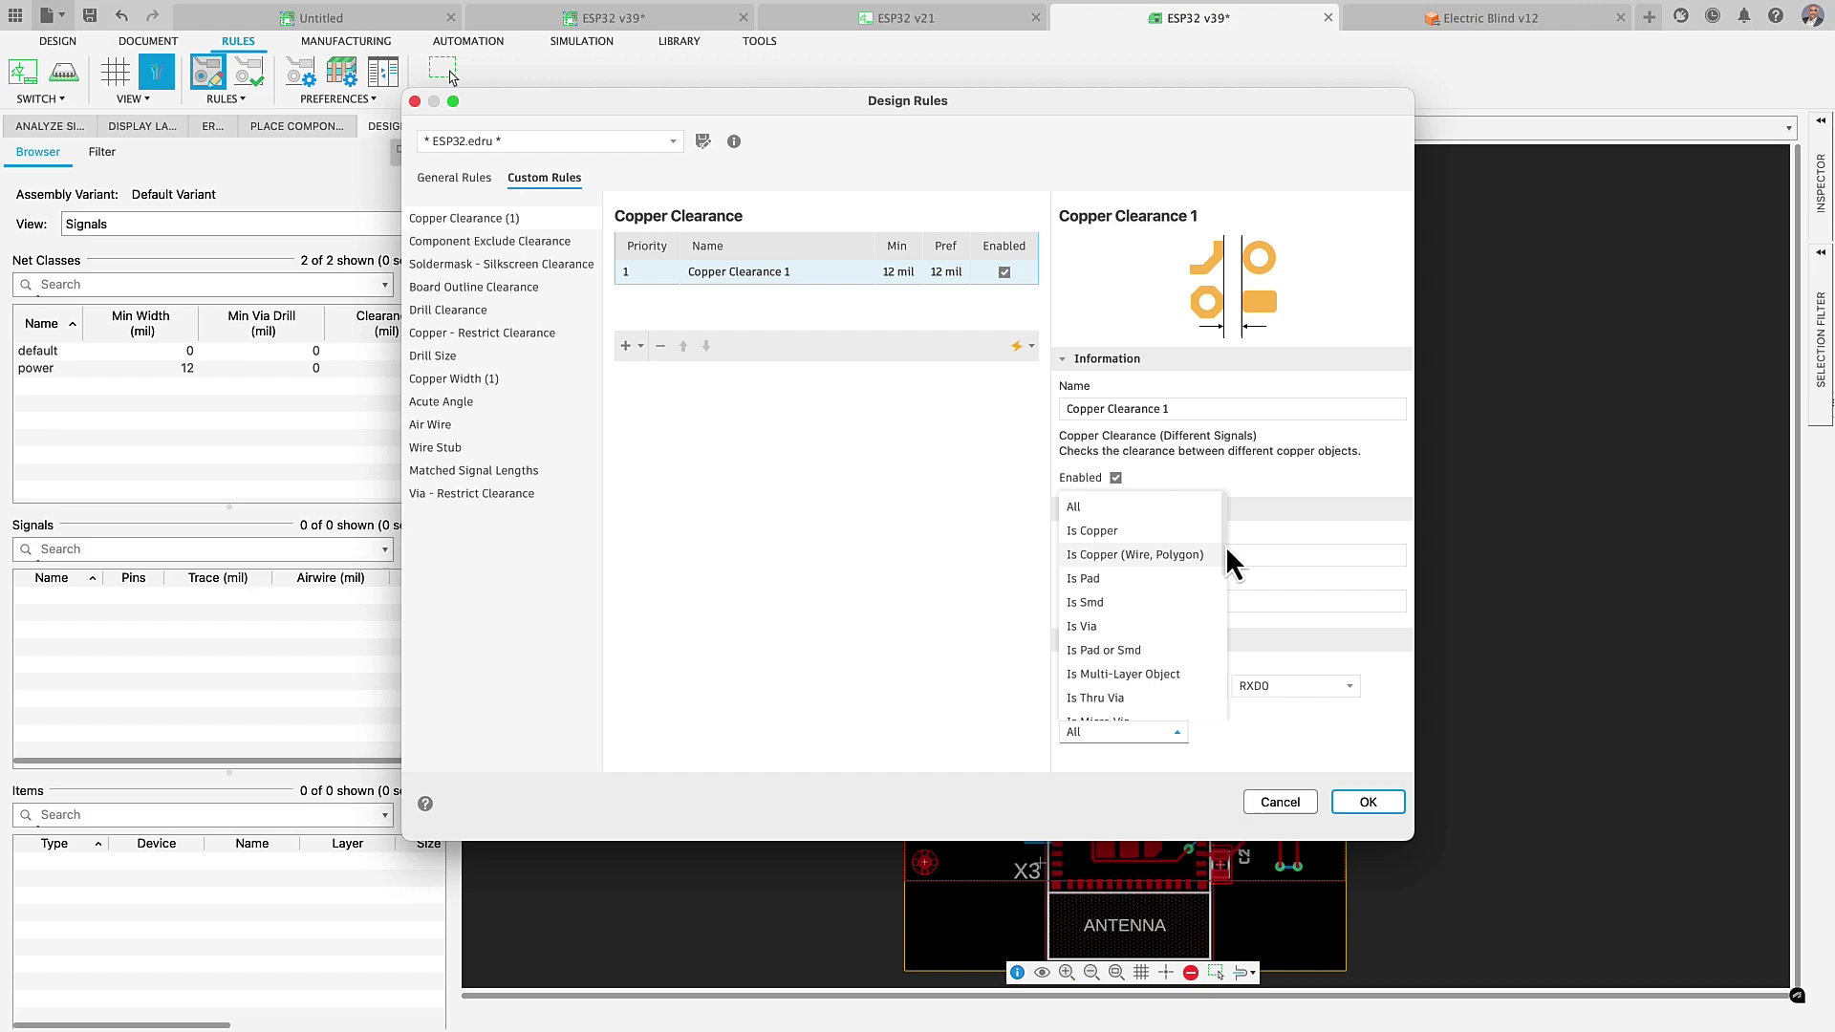
{"action": "left_click_drag", "start_coordinate": [1225, 547], "coordinate": [1196, 685]}
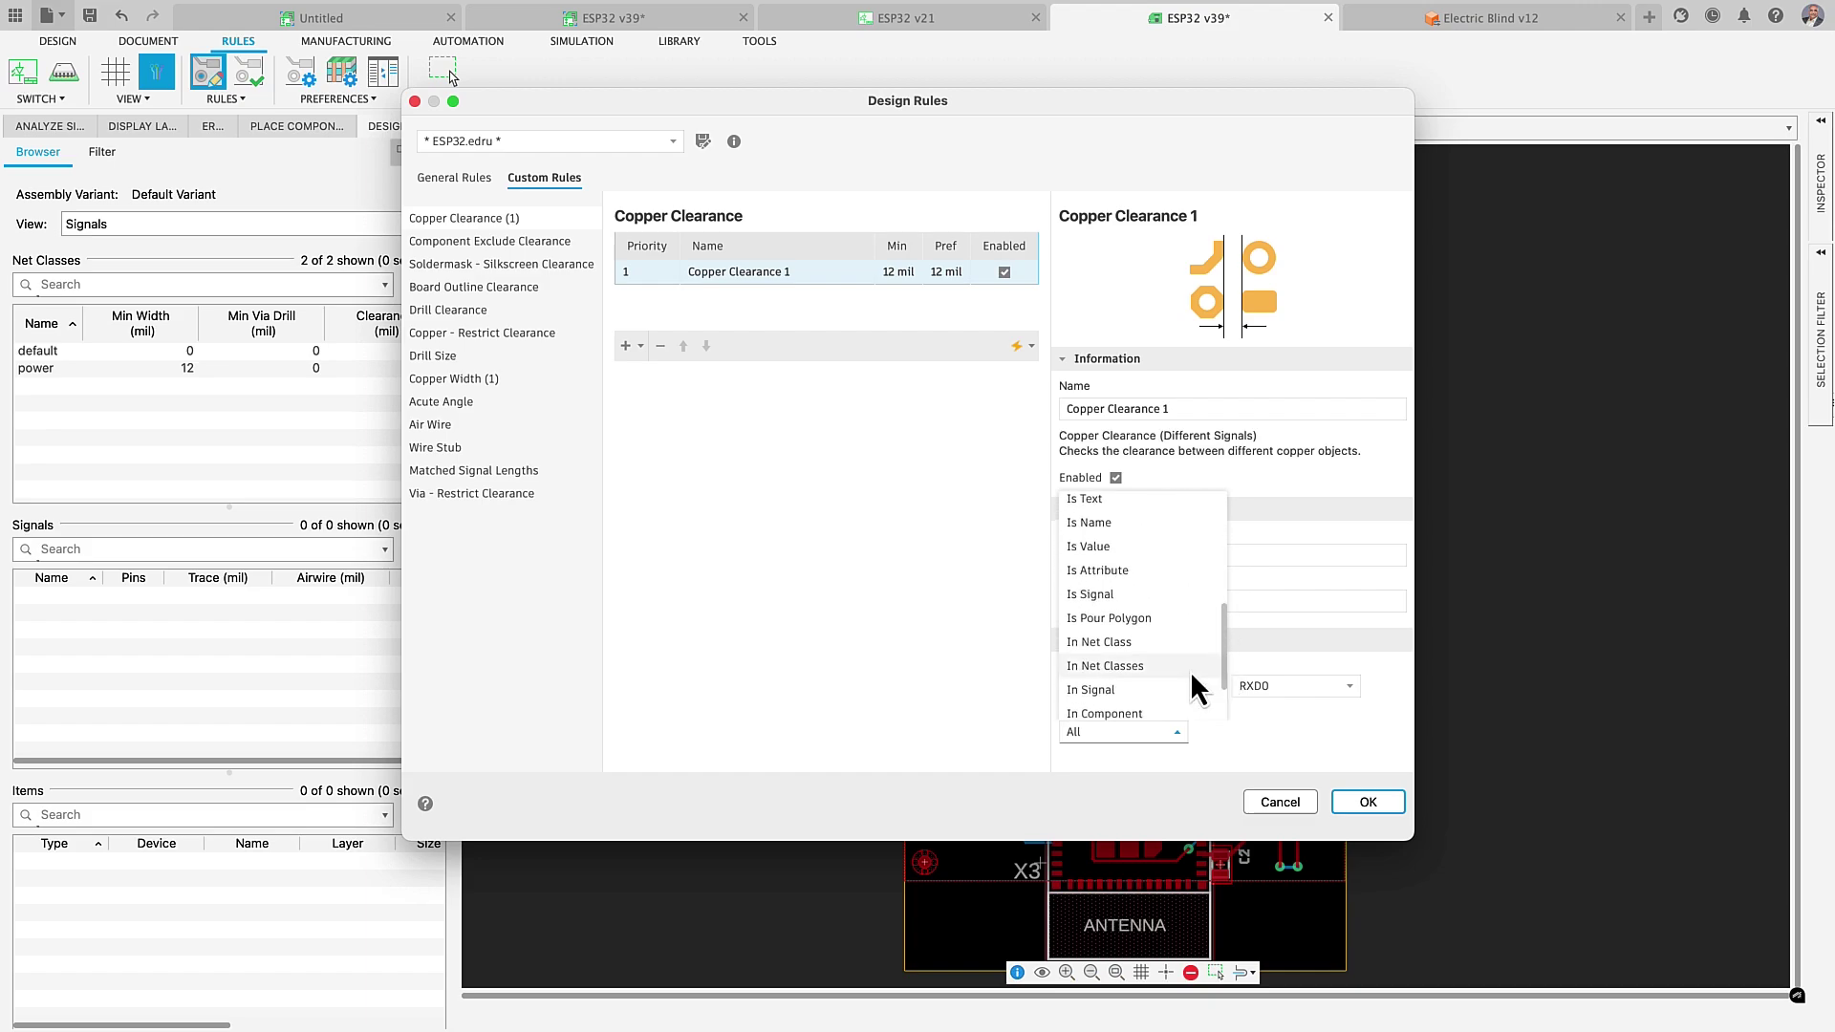
{"action": "left_click", "coordinate": [1195, 684]}
{"action": "left_click", "coordinate": [1348, 734]}
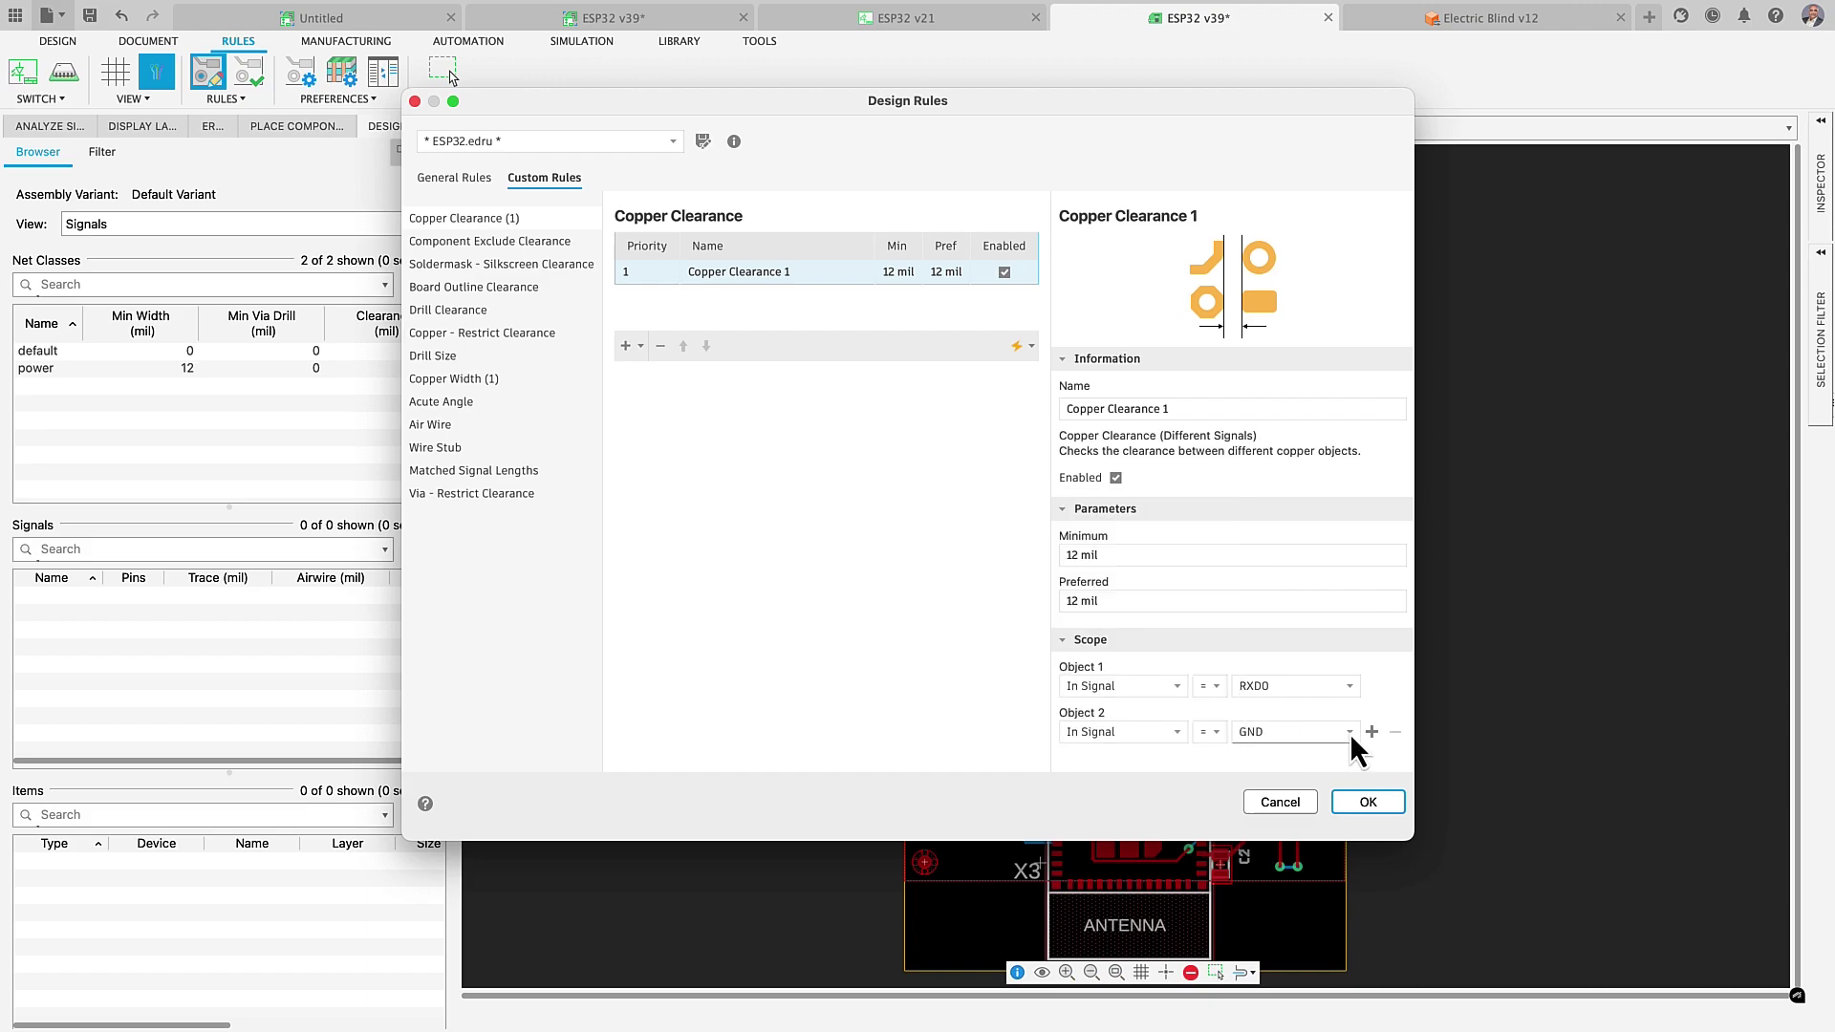
{"action": "left_click_drag", "start_coordinate": [1313, 547], "coordinate": [1311, 707]}
{"action": "left_click", "coordinate": [1276, 682]}
Add a signal layer condition keeping the second object on the Top layer.
{"action": "left_click", "coordinate": [1176, 759]}
{"action": "left_click_drag", "start_coordinate": [1223, 588], "coordinate": [1184, 714]}
{"action": "left_click", "coordinate": [1183, 714]}
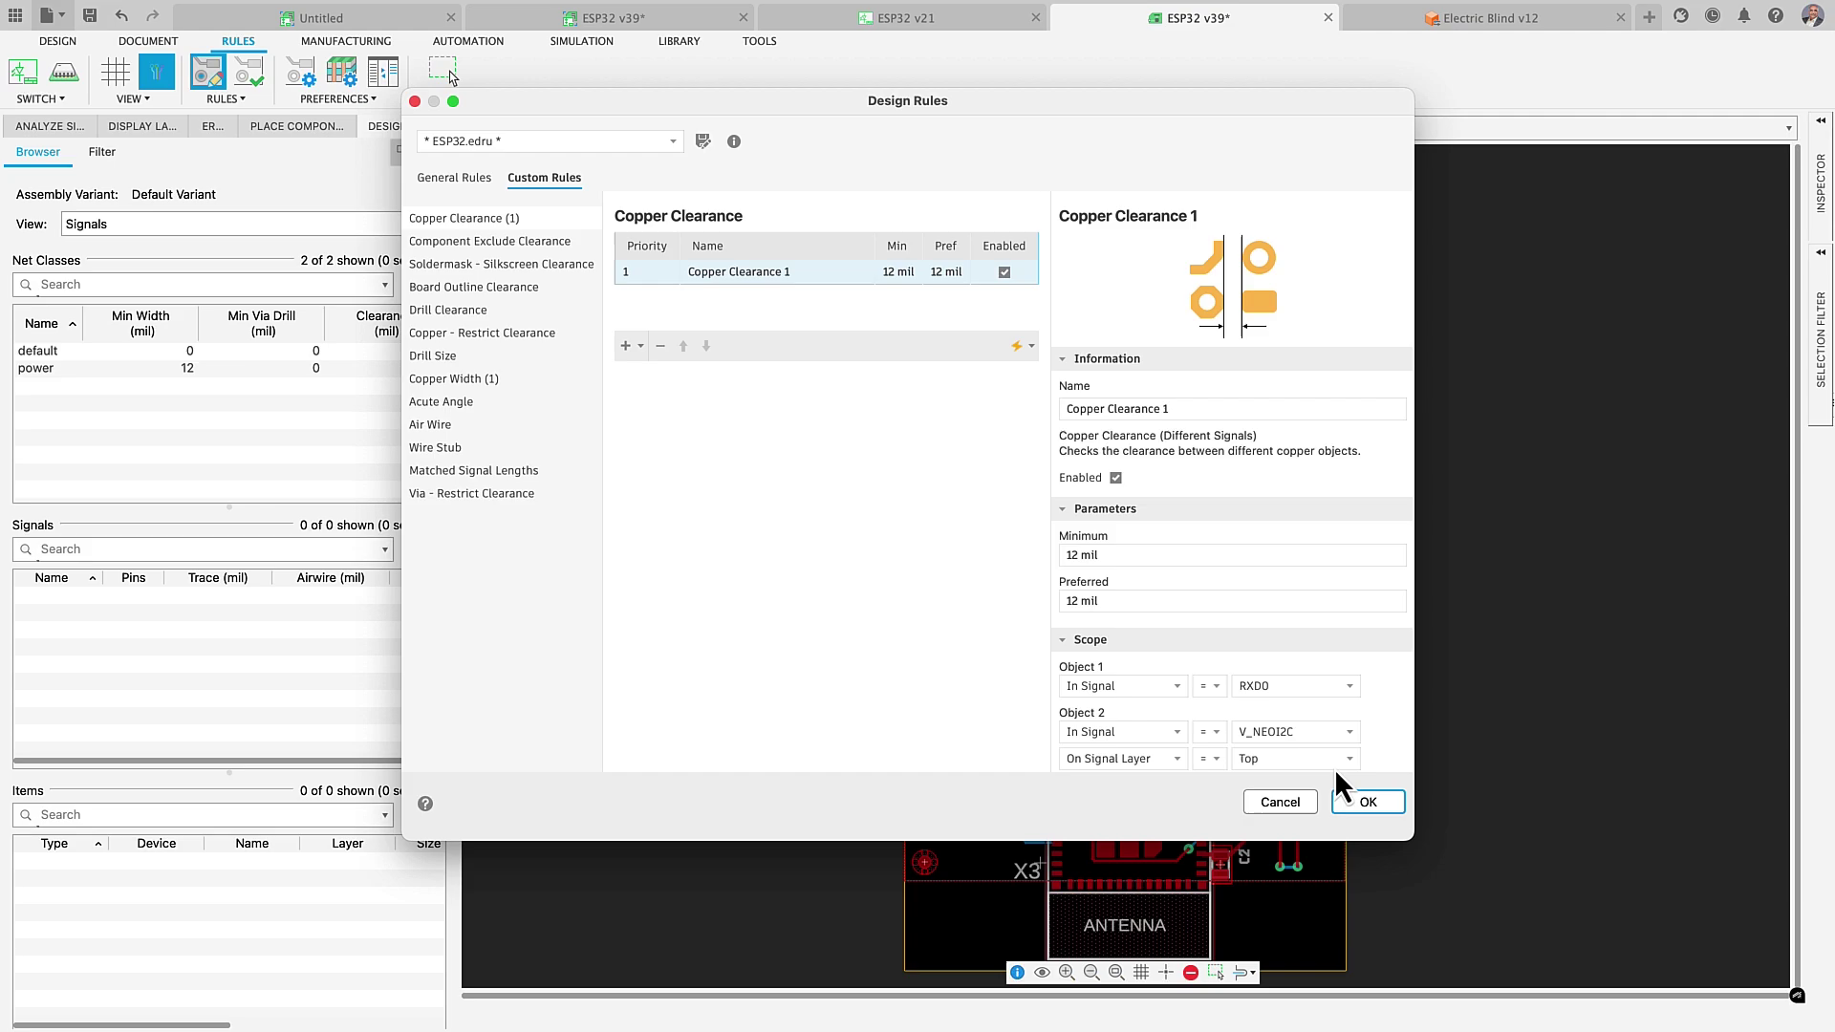
{"action": "left_click", "coordinate": [1348, 759]}
{"action": "left_click", "coordinate": [1293, 707]}
Step through the Wire-Wire and Wire-Via Copper Clearance errors and open the responsible rule.
{"action": "left_click", "coordinate": [1367, 801]}
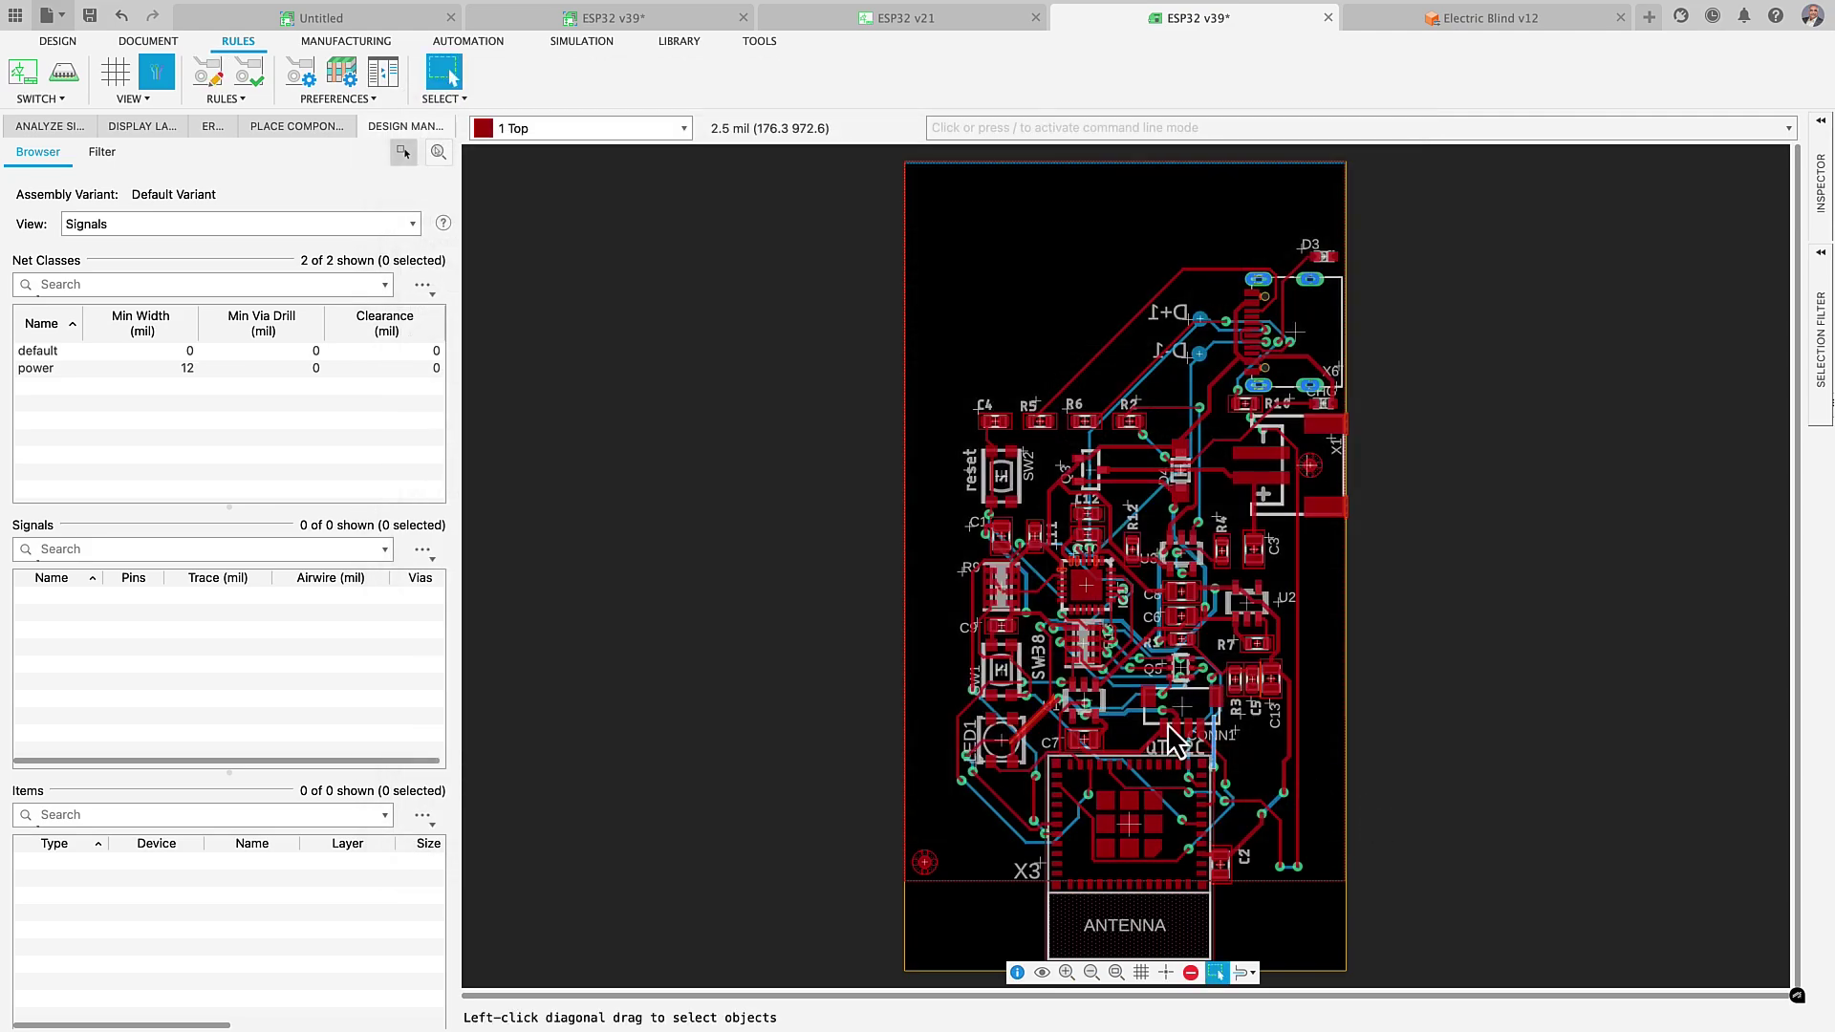
{"action": "left_click", "coordinate": [216, 127]}
{"action": "left_click", "coordinate": [147, 258]}
{"action": "left_click", "coordinate": [147, 276]}
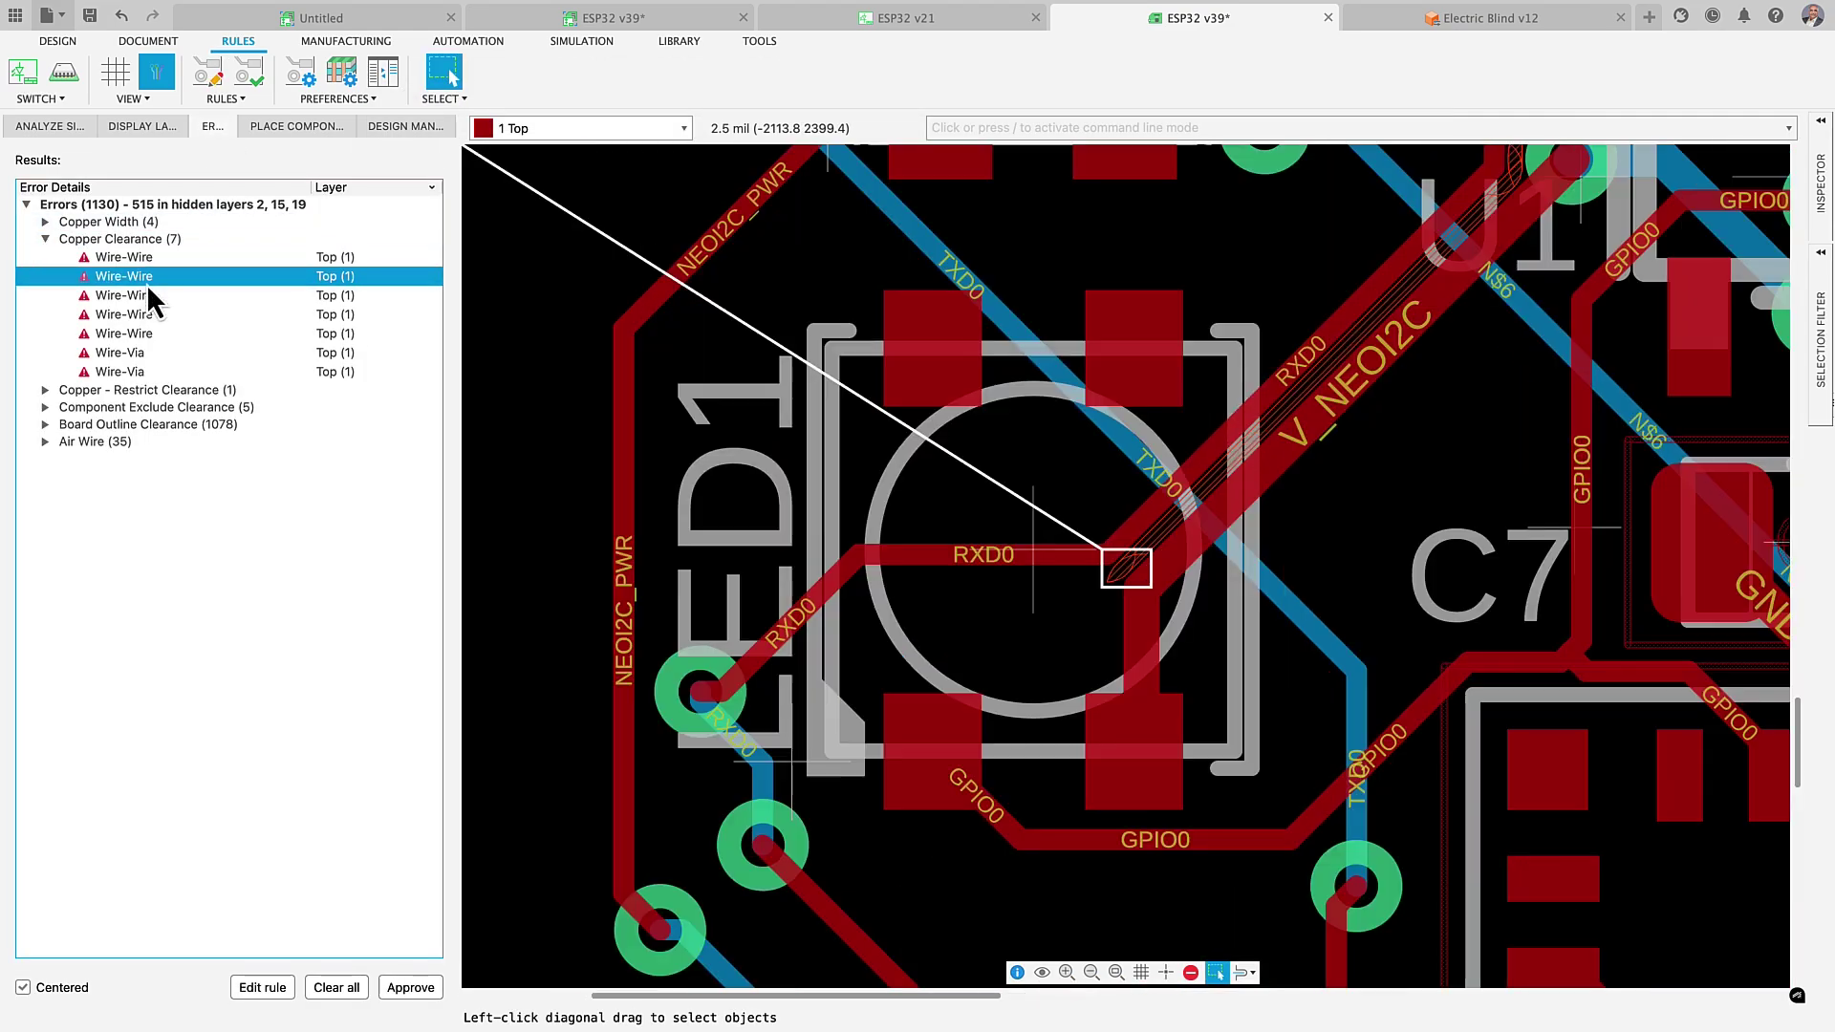
{"action": "left_click", "coordinate": [136, 354]}
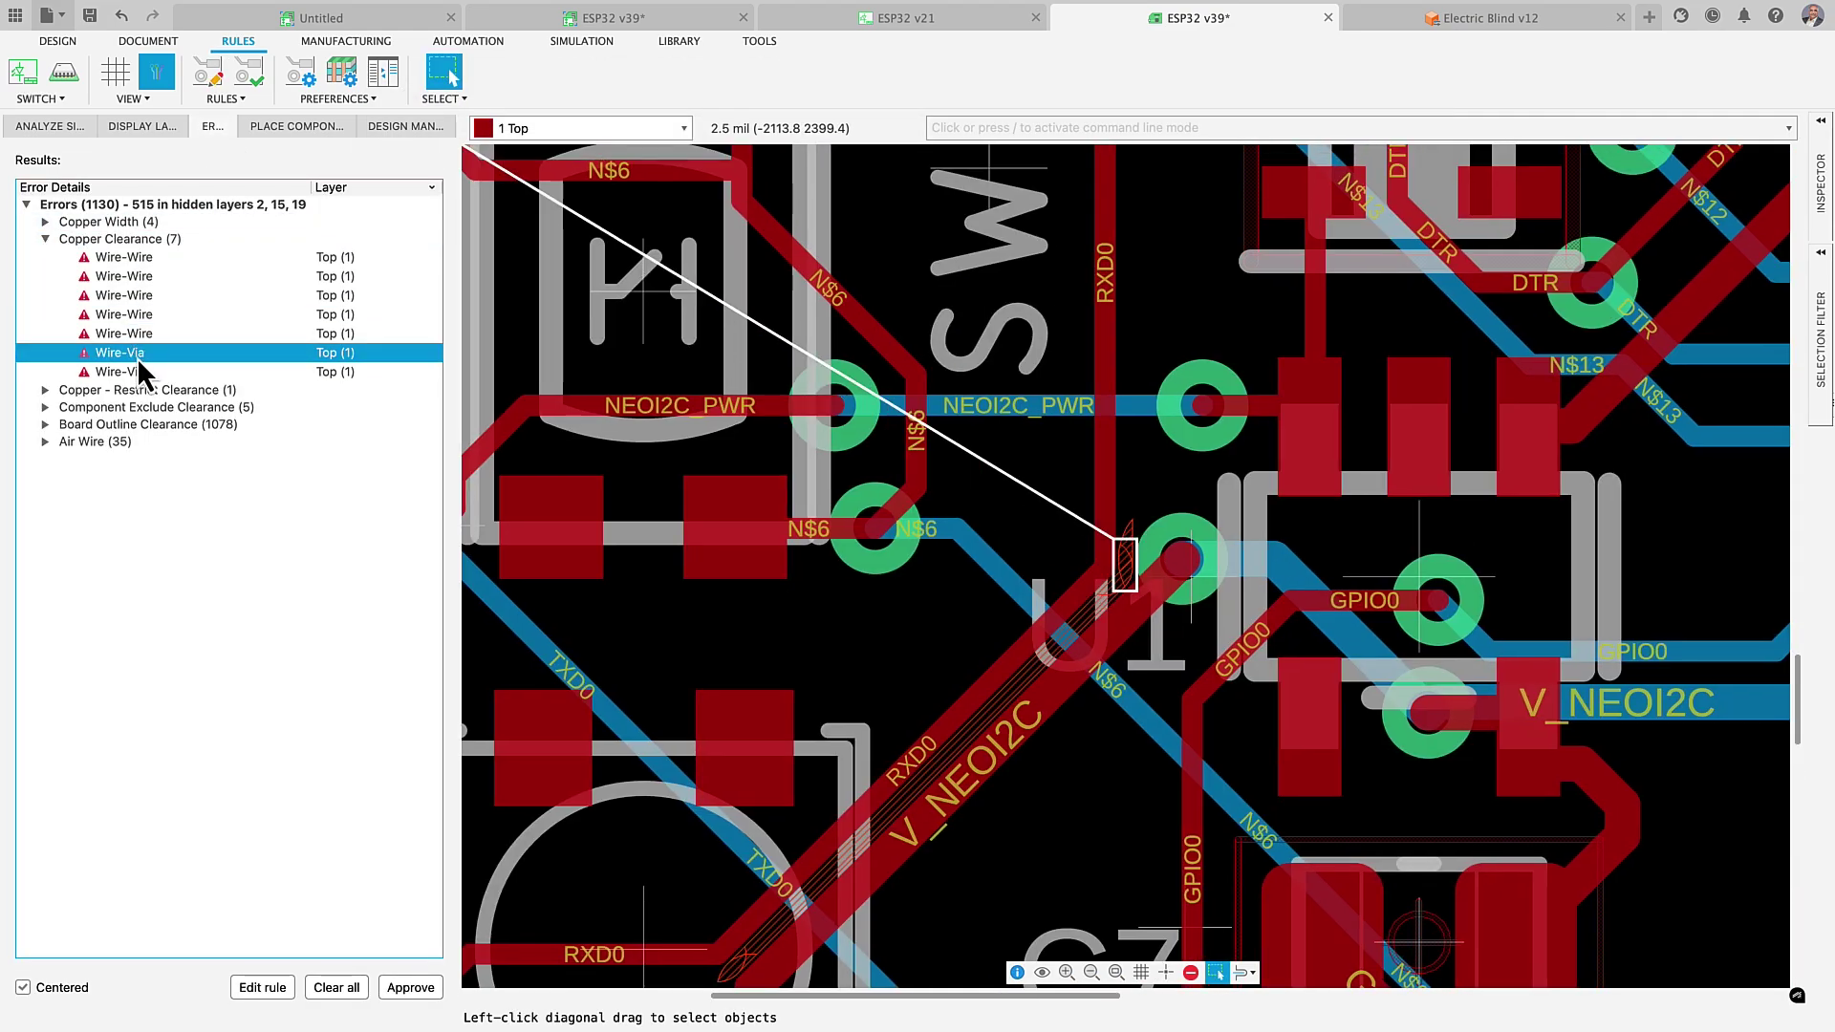
{"action": "left_click", "coordinate": [267, 991]}
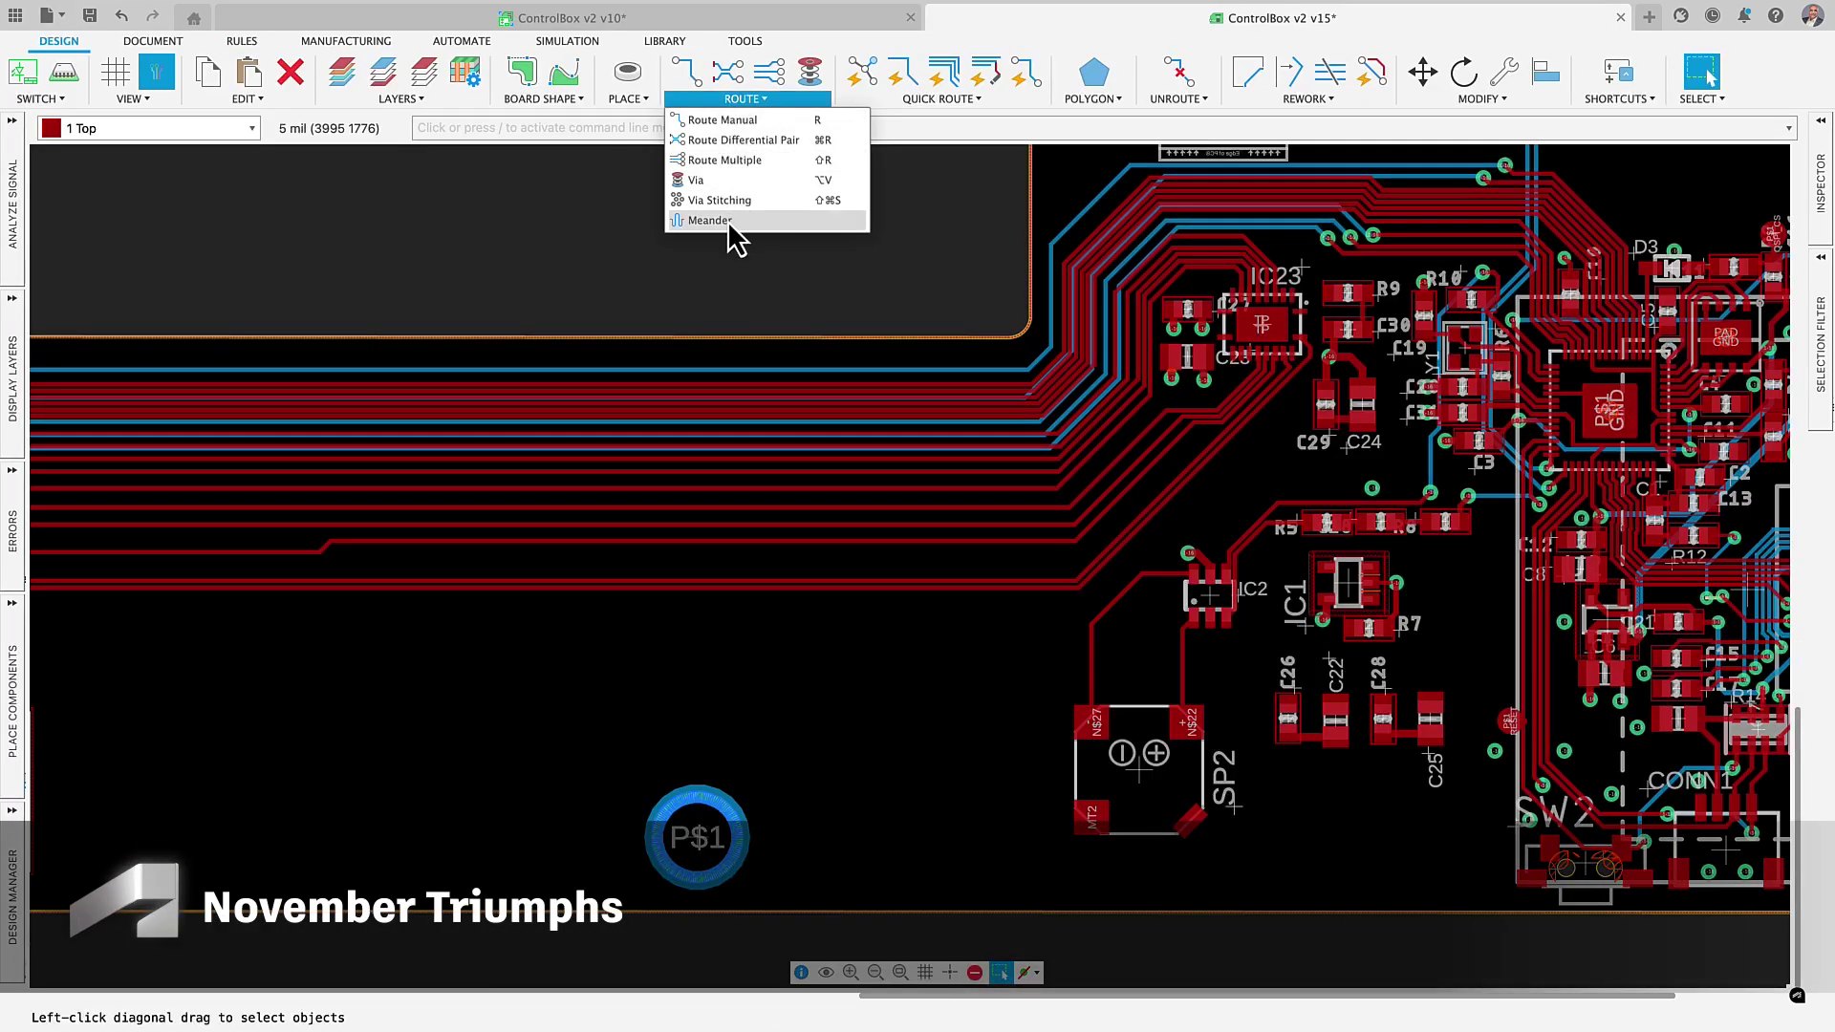
Meander the blue trace to an 8000 mil target length.
{"action": "left_click", "coordinate": [734, 223]}
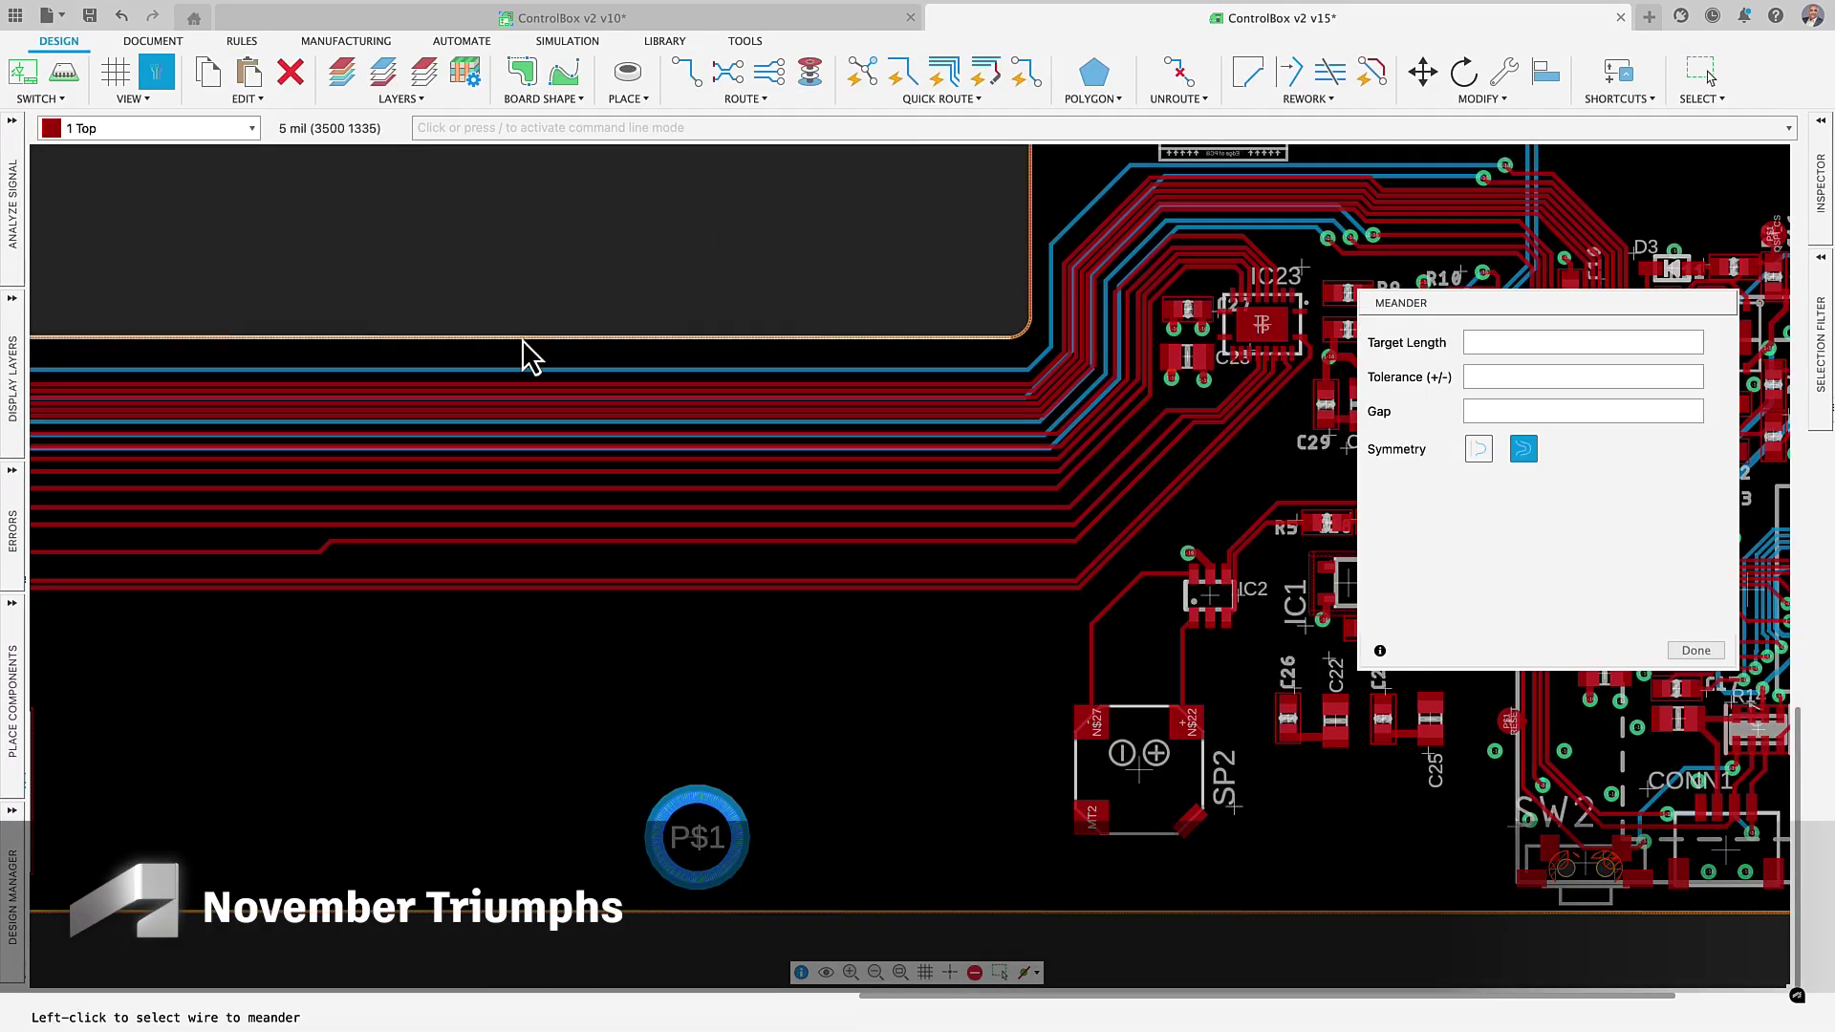
{"action": "left_click", "coordinate": [284, 371]}
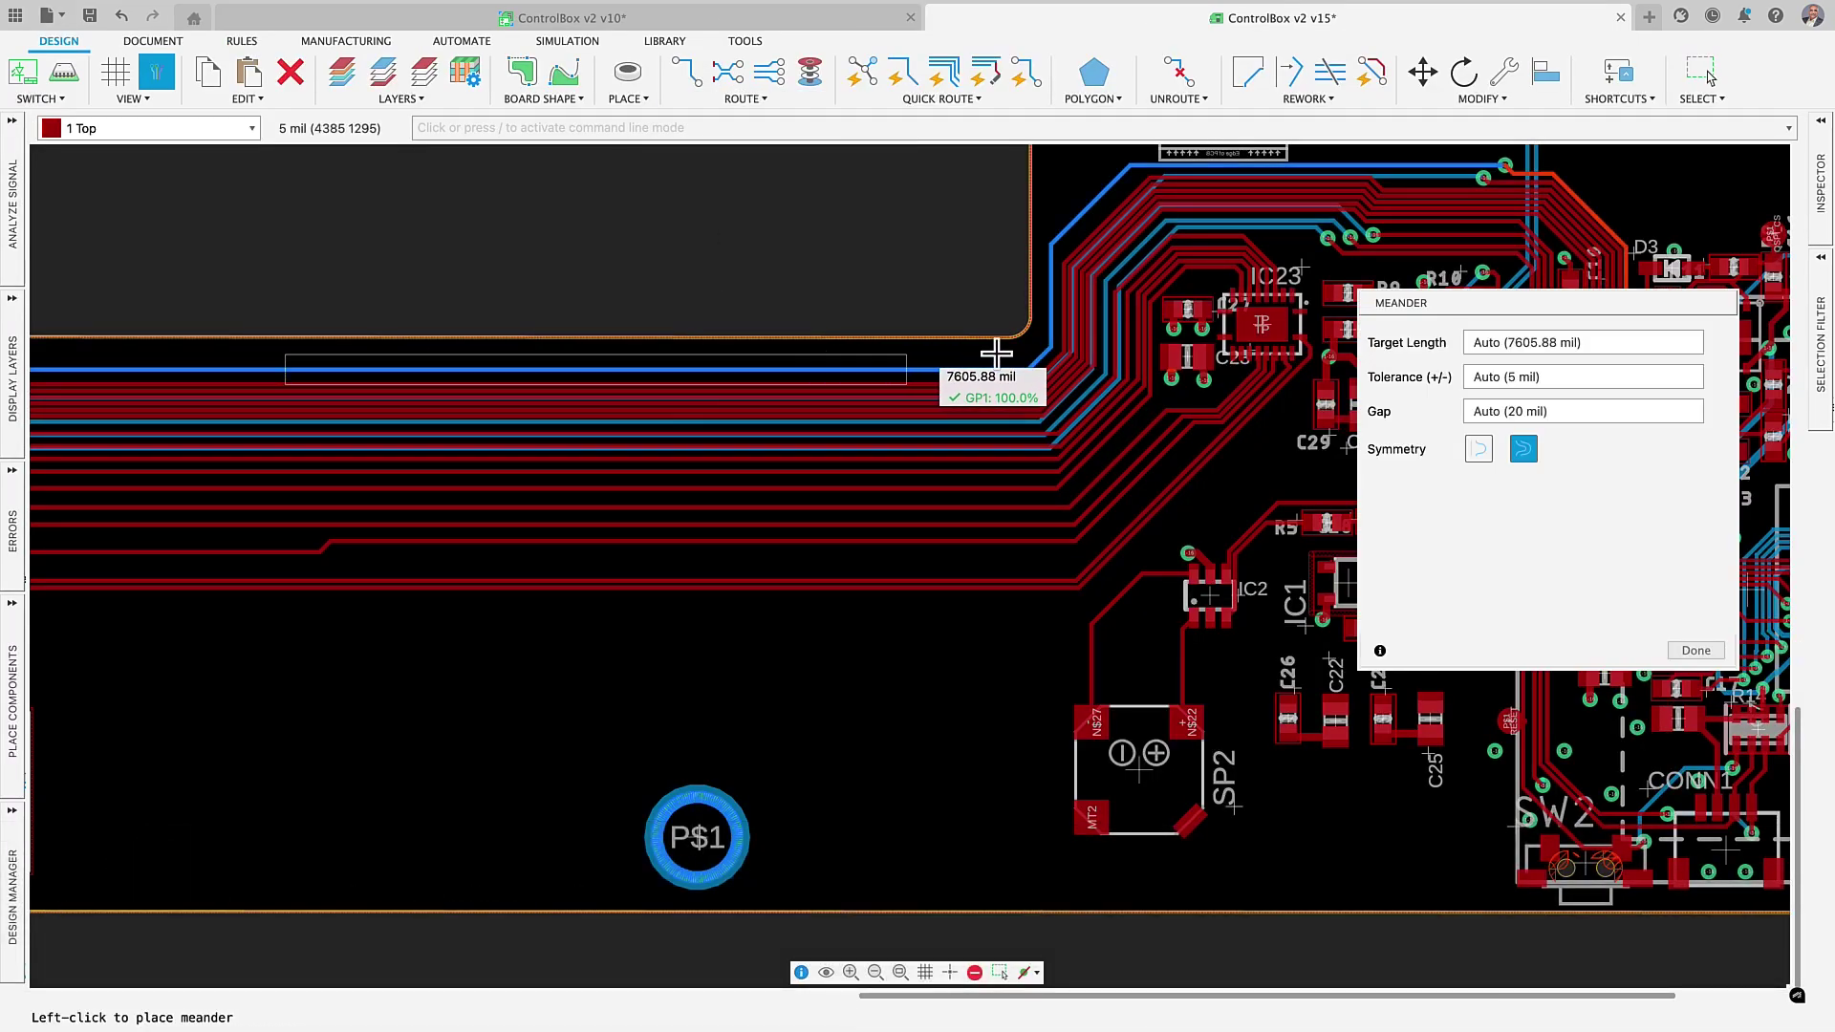
{"action": "left_click", "coordinate": [1472, 343]}
{"action": "type", "text": "300"}
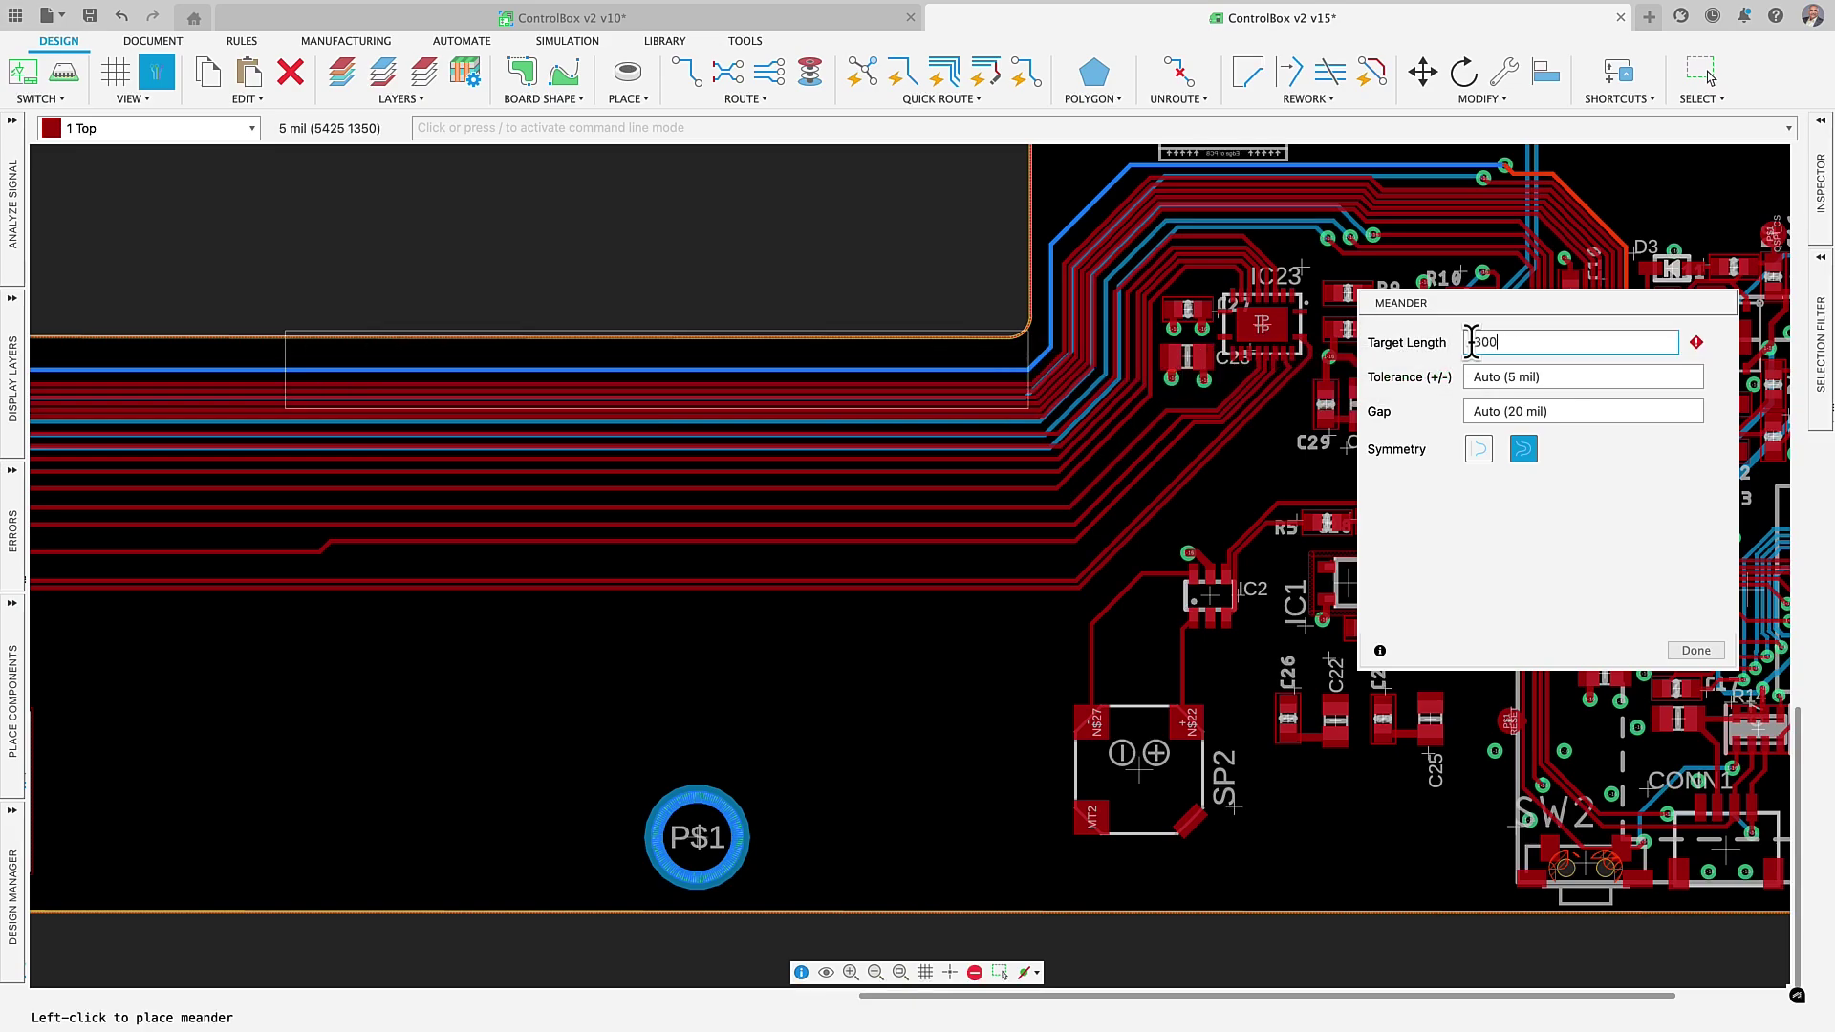
{"action": "type", "text": "0"}
{"action": "key", "text": "Return"}
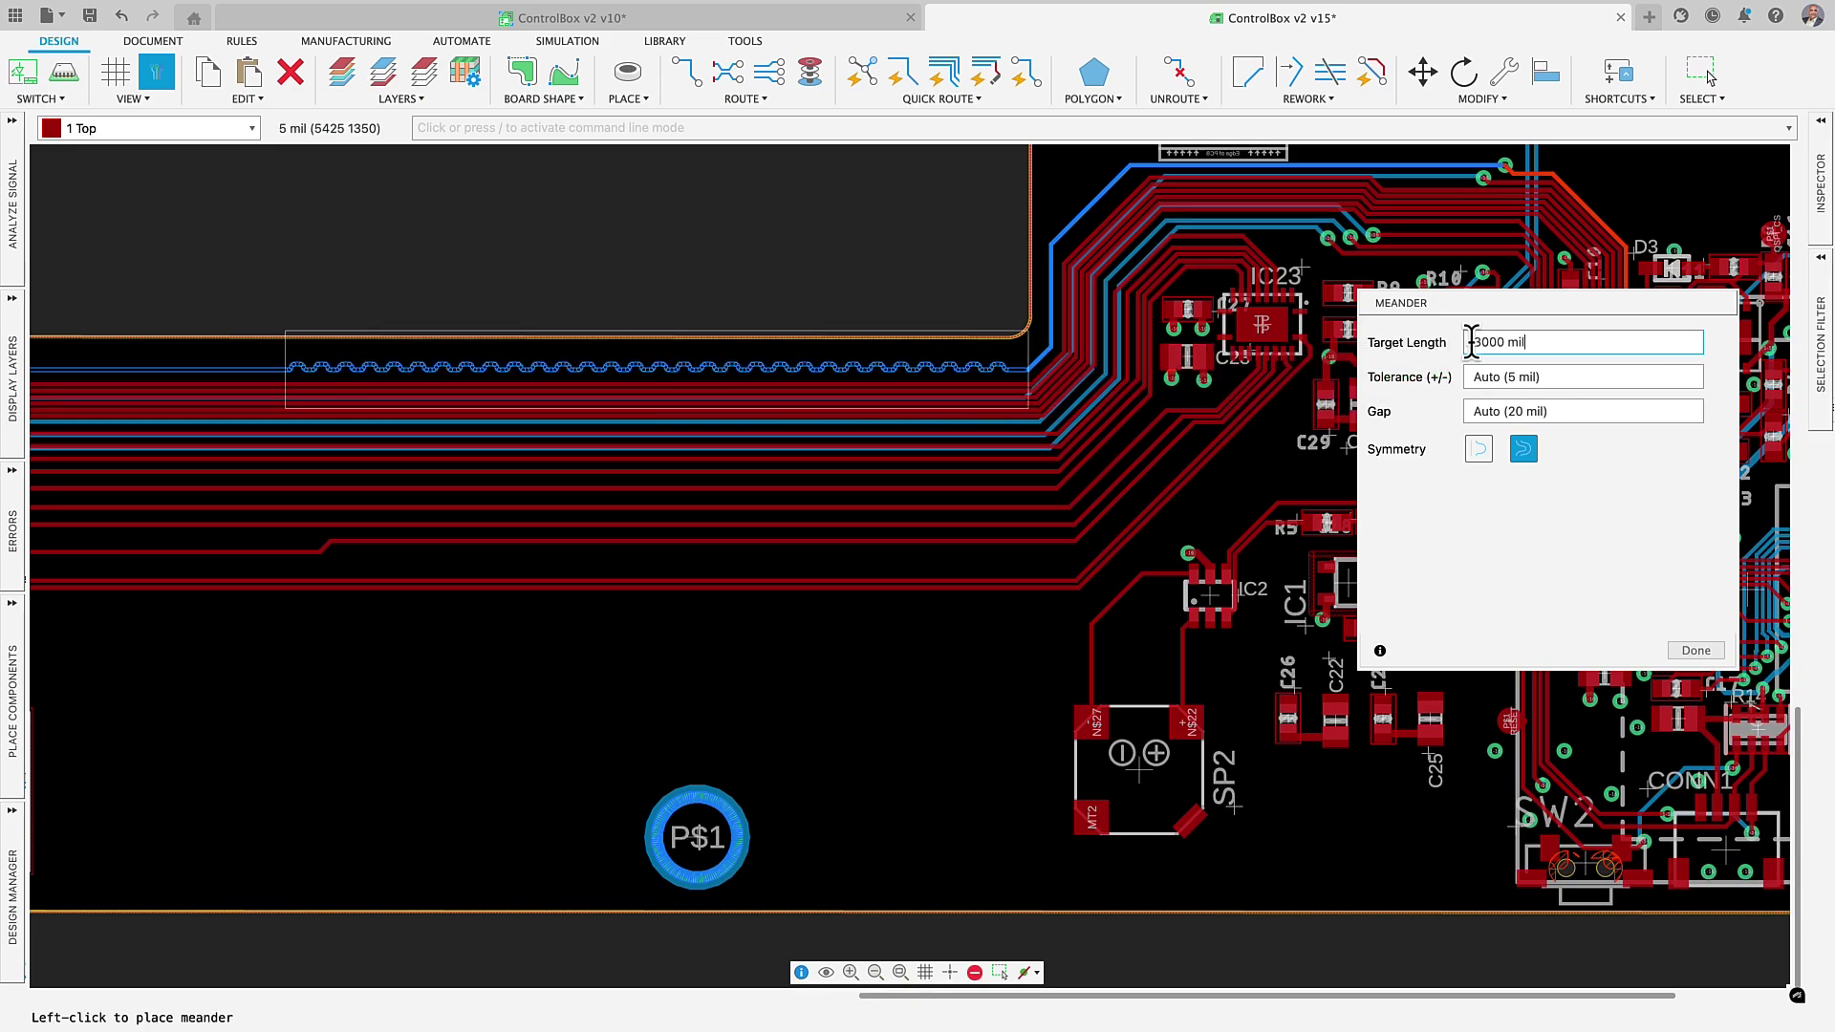
{"action": "left_click", "coordinate": [1031, 359]}
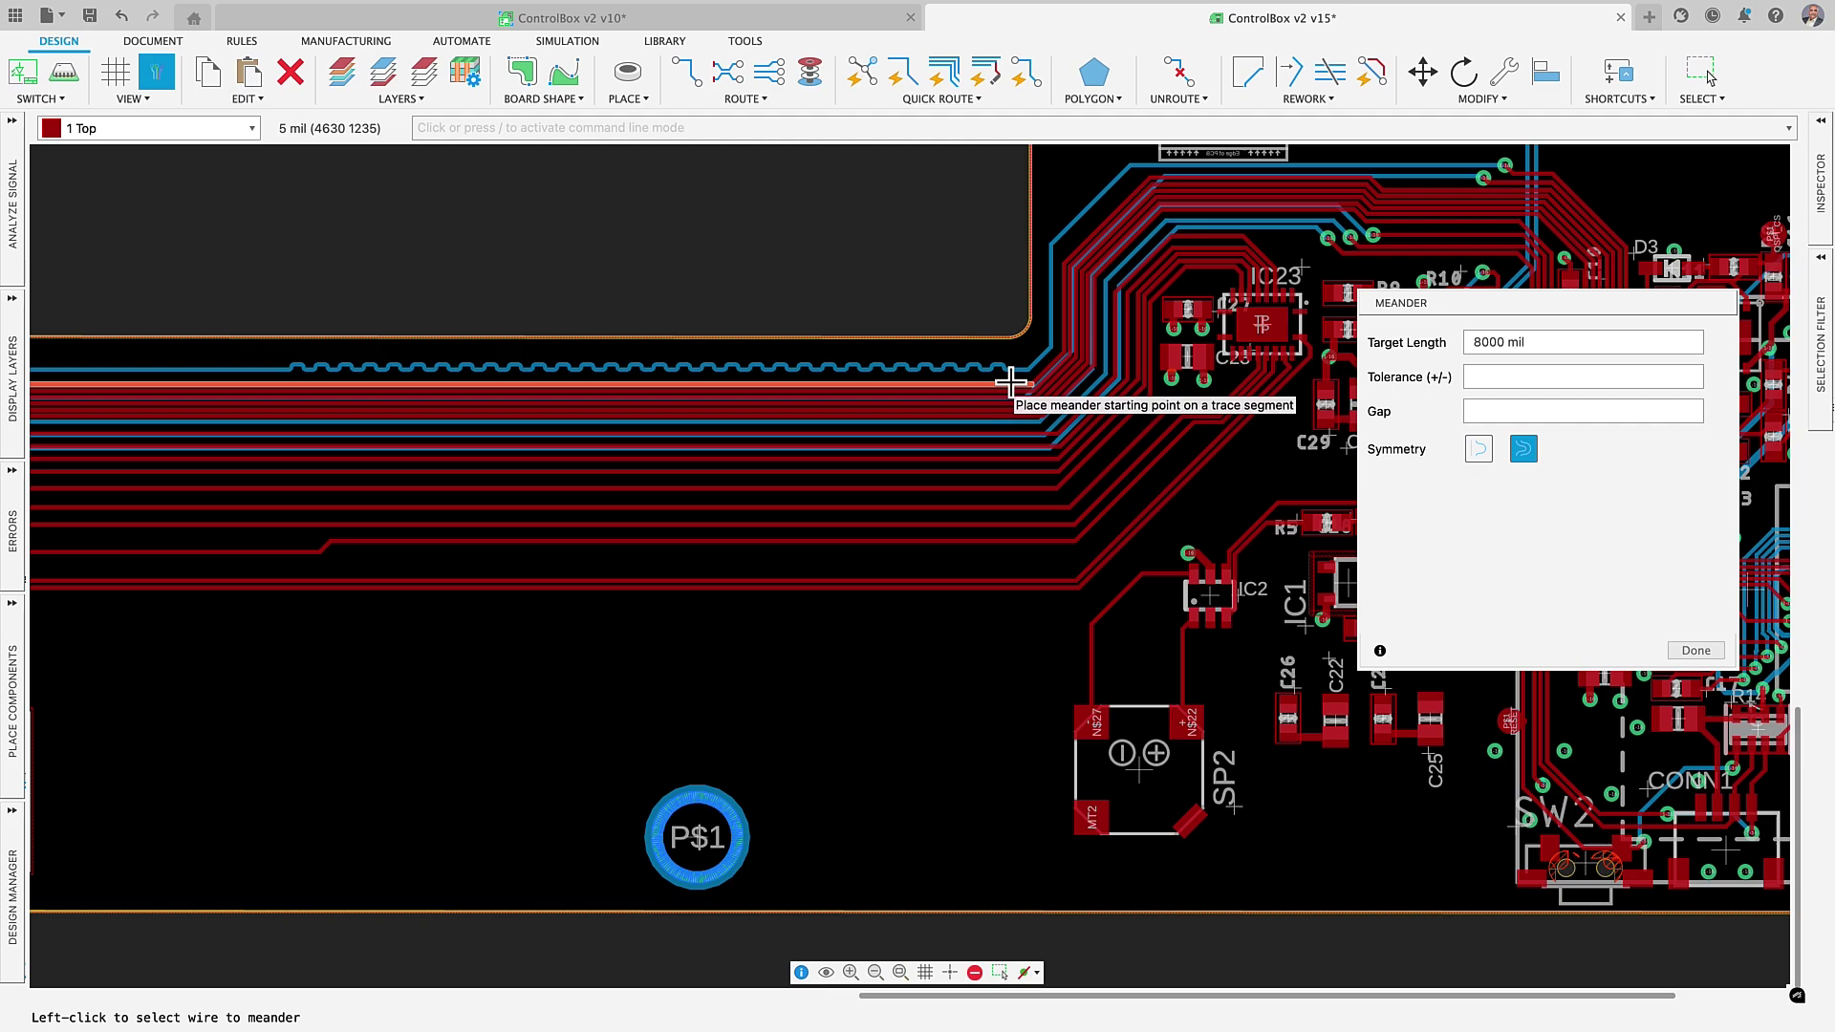
Meander the red trace below to the same length, then select the red traces beneath.
{"action": "left_click", "coordinate": [1011, 383]}
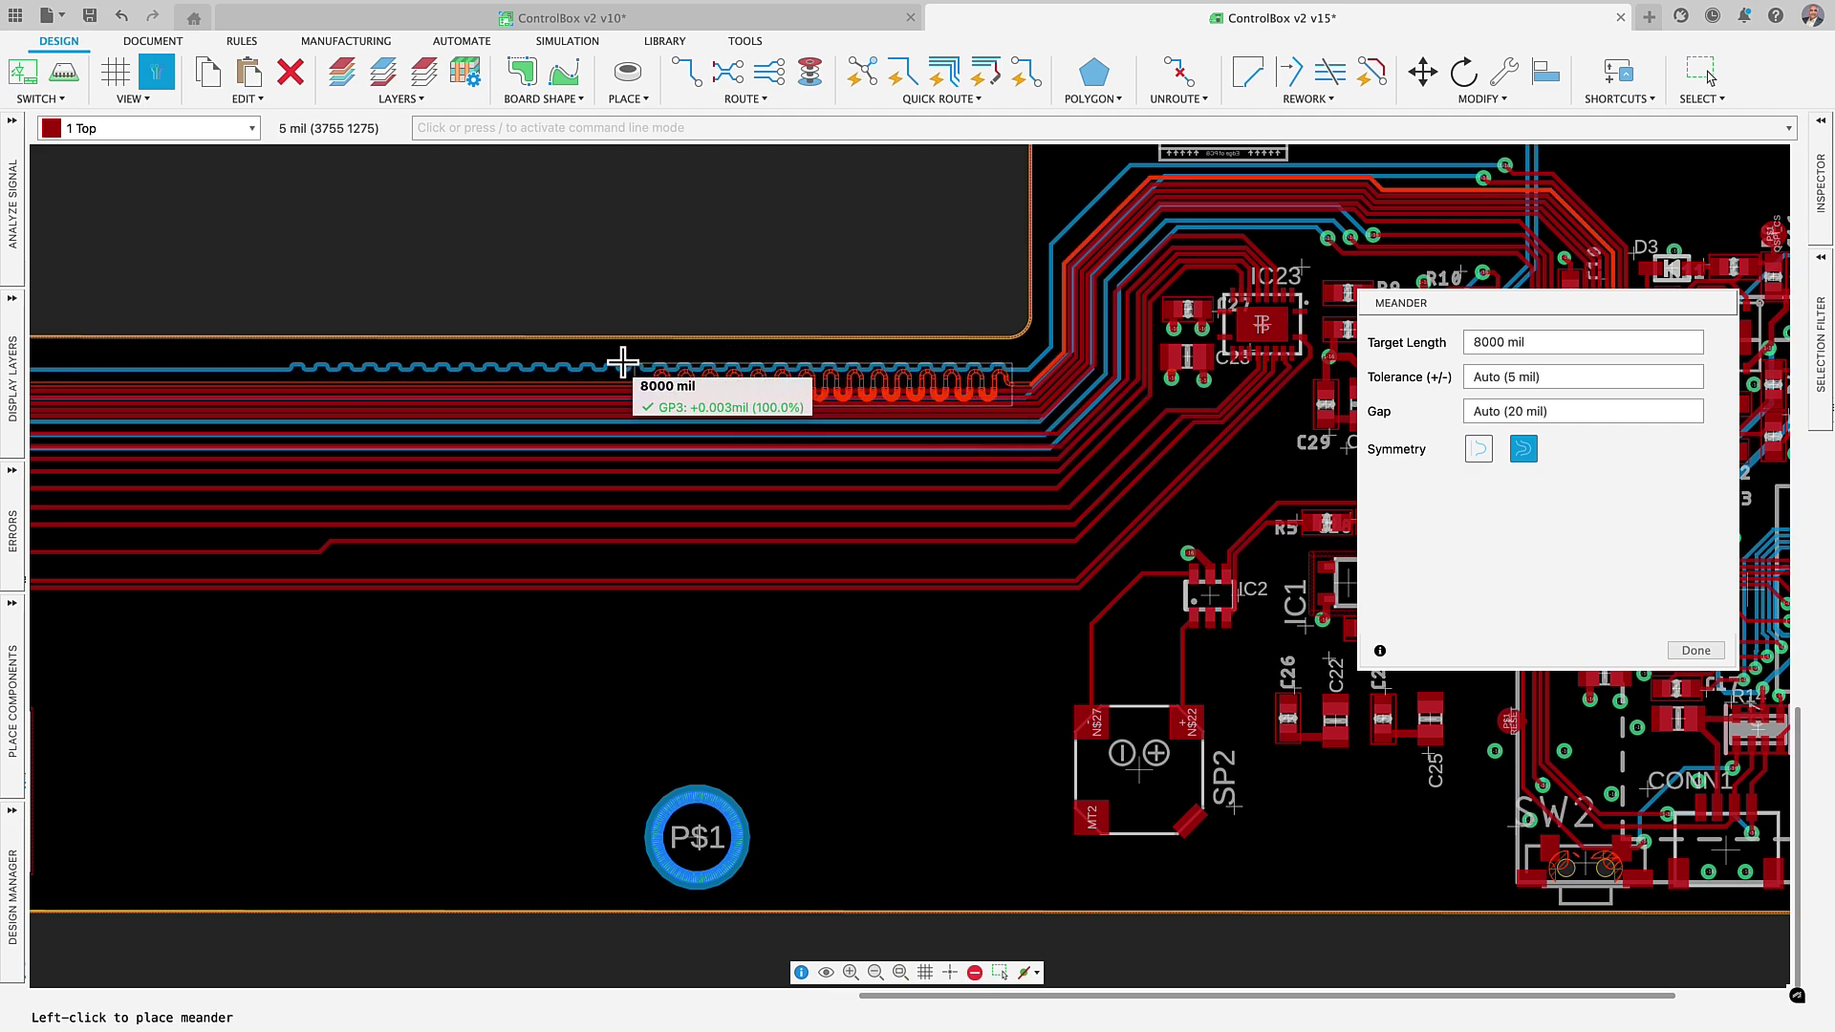
{"action": "left_click", "coordinate": [367, 361]}
{"action": "left_click_drag", "start_coordinate": [920, 565], "coordinate": [669, 484]}
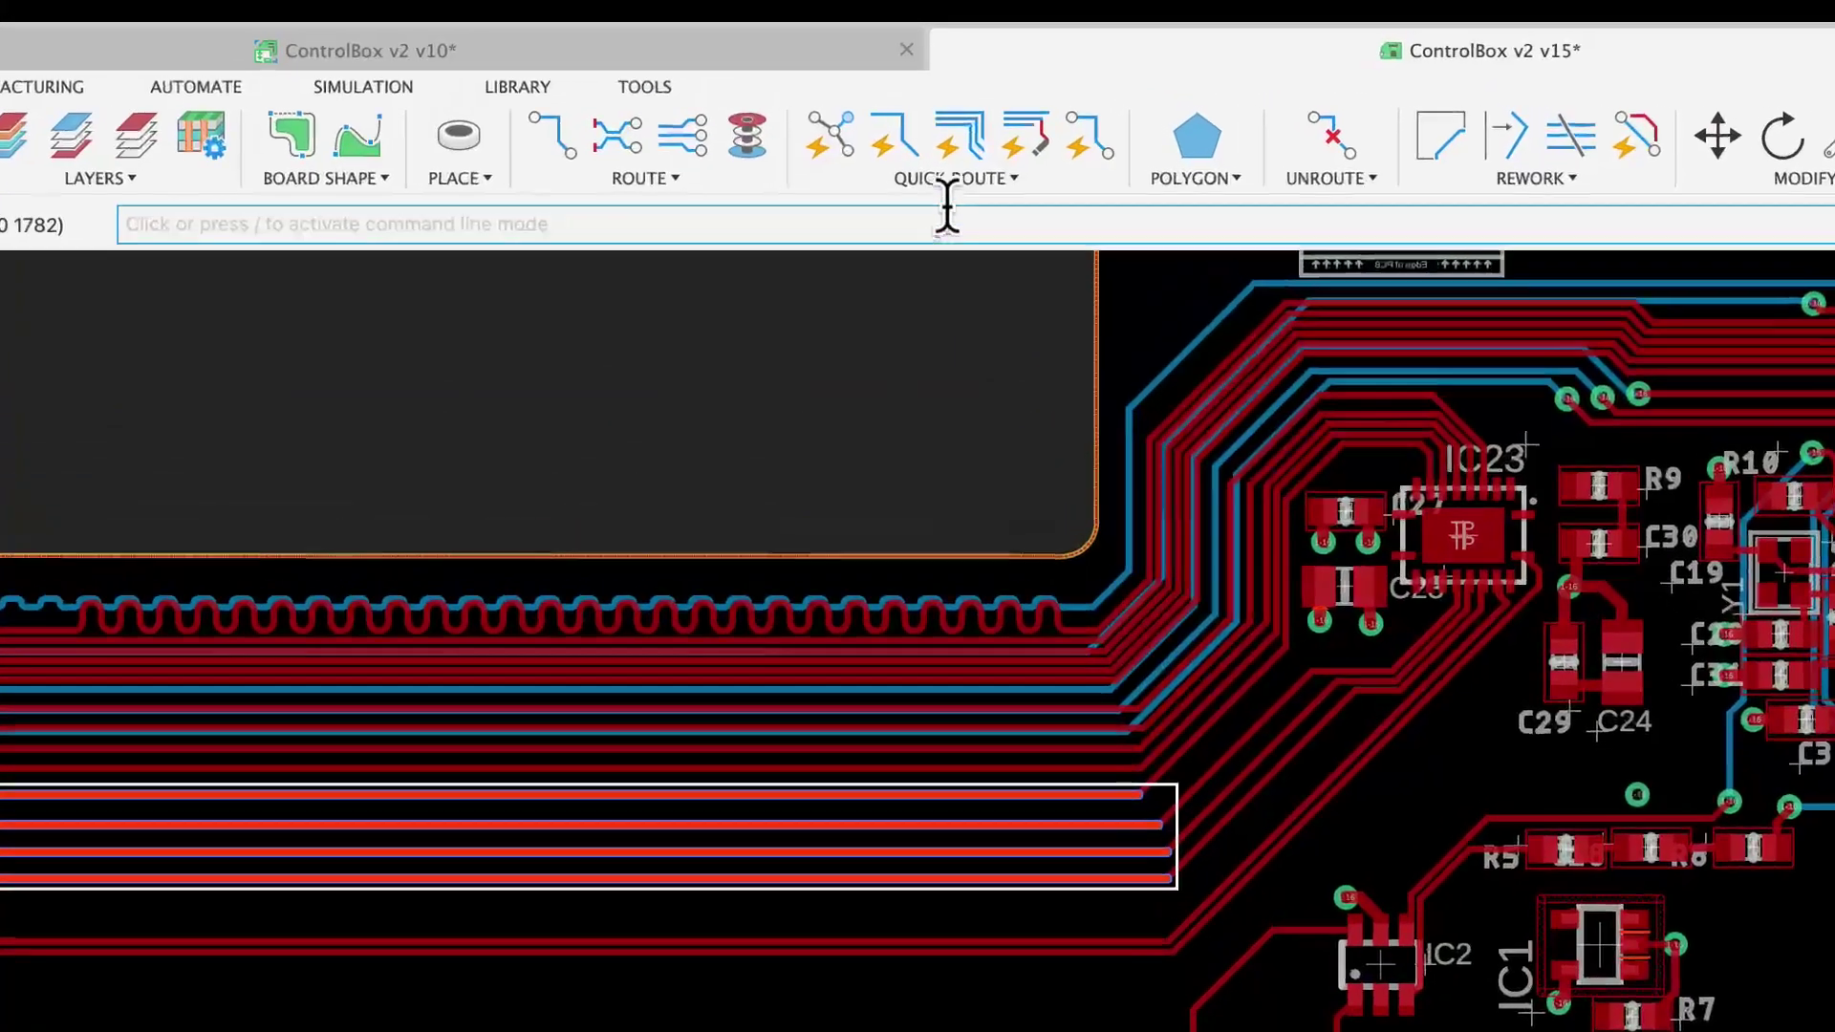
QuickTune the selected traces, retuning them with a 15 mil maximum amplitude.
{"action": "left_click", "coordinate": [956, 180]}
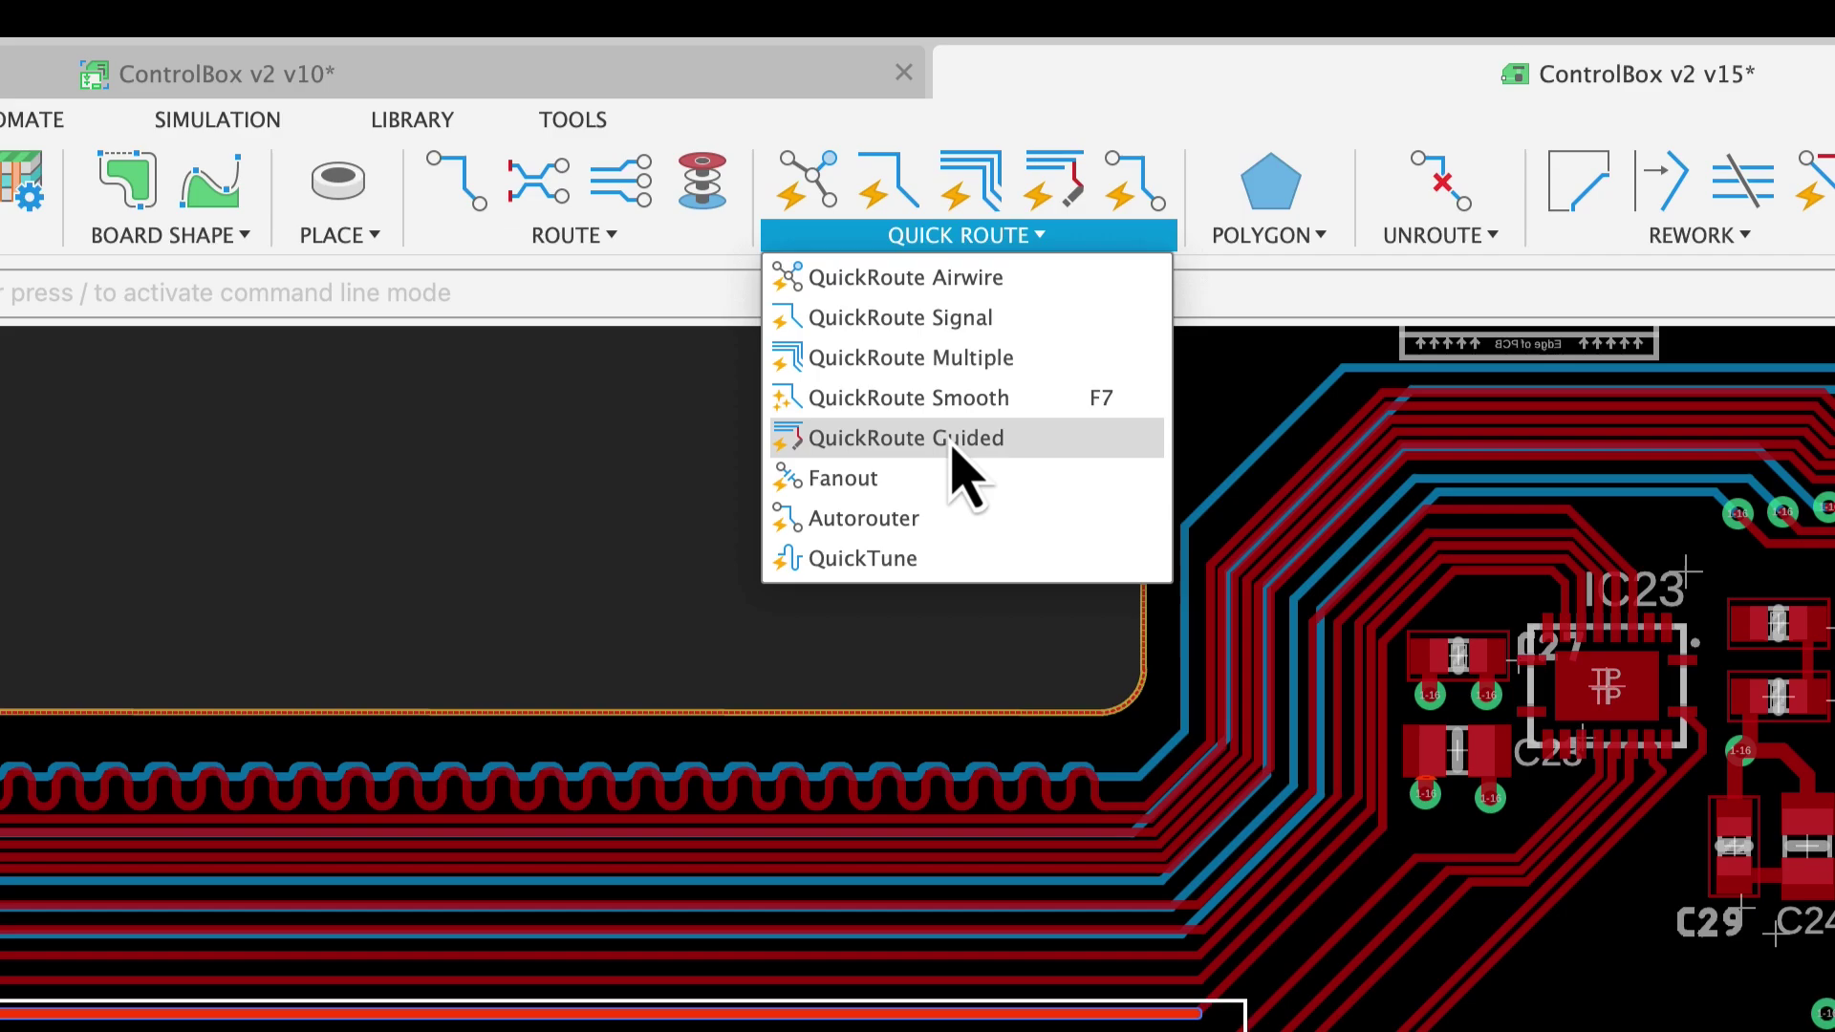
{"action": "left_click", "coordinate": [979, 401]}
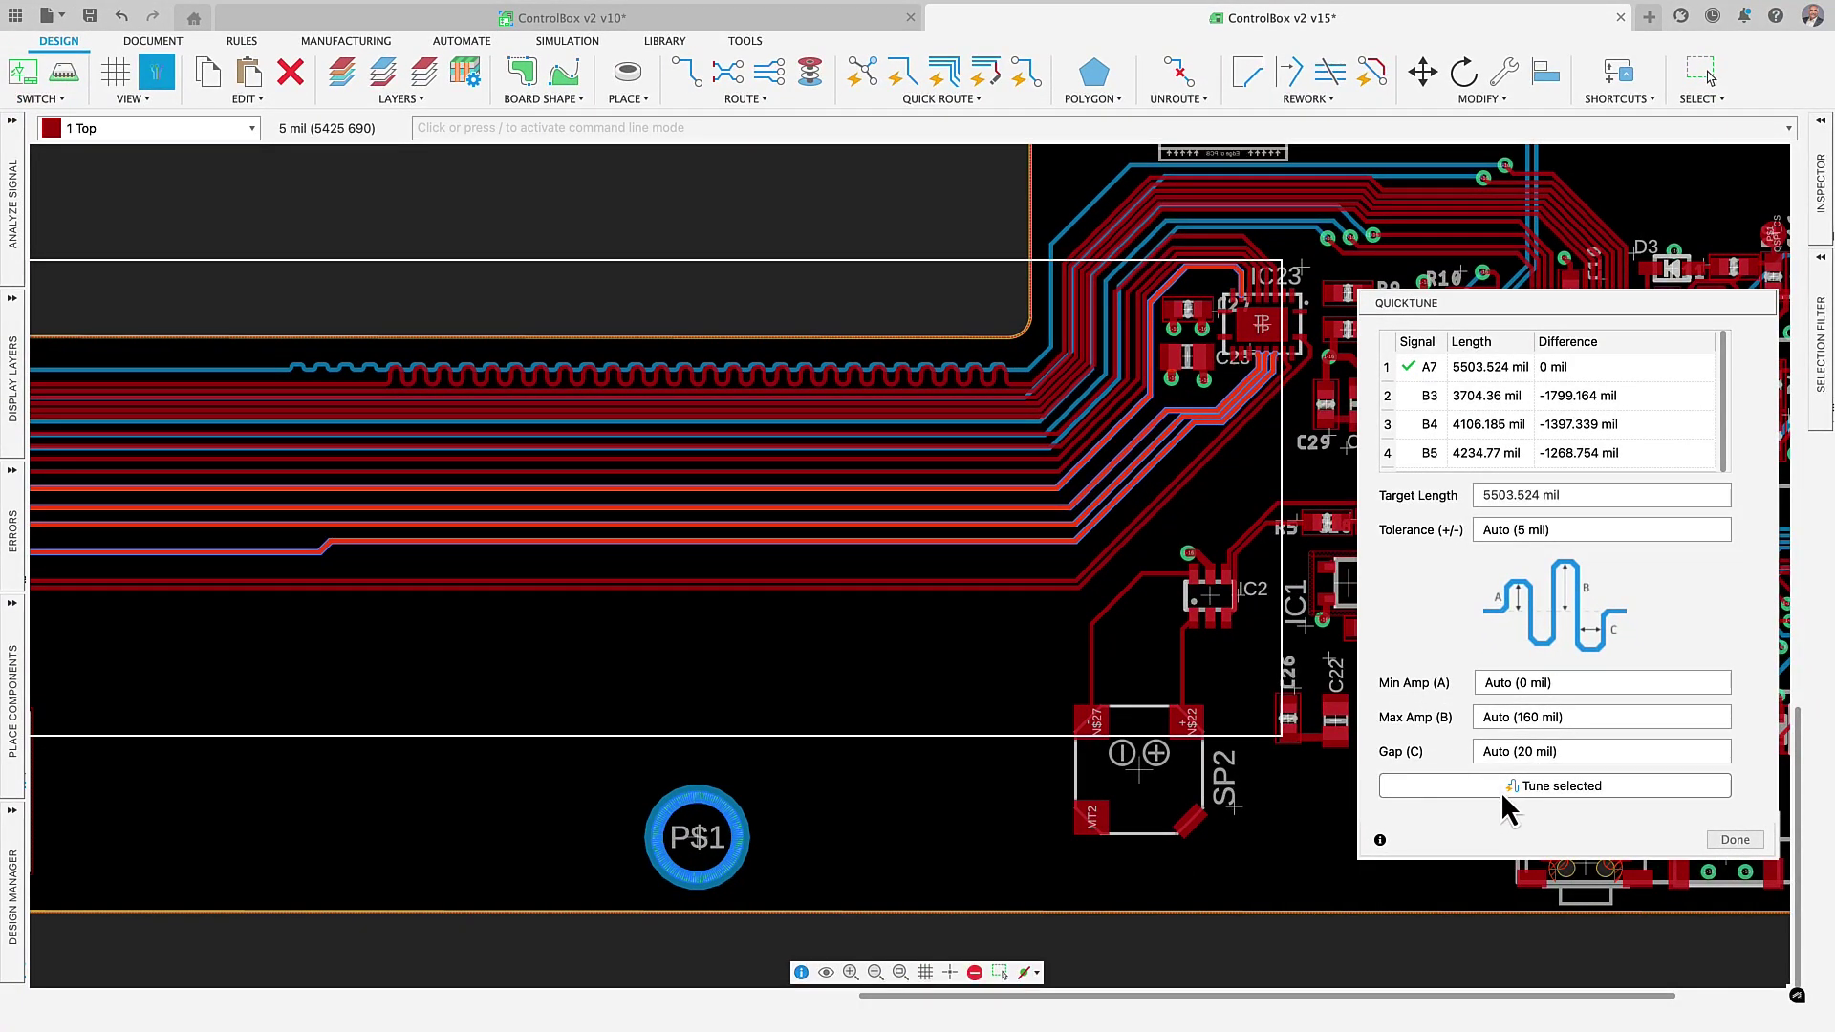
{"action": "left_click", "coordinate": [1502, 794]}
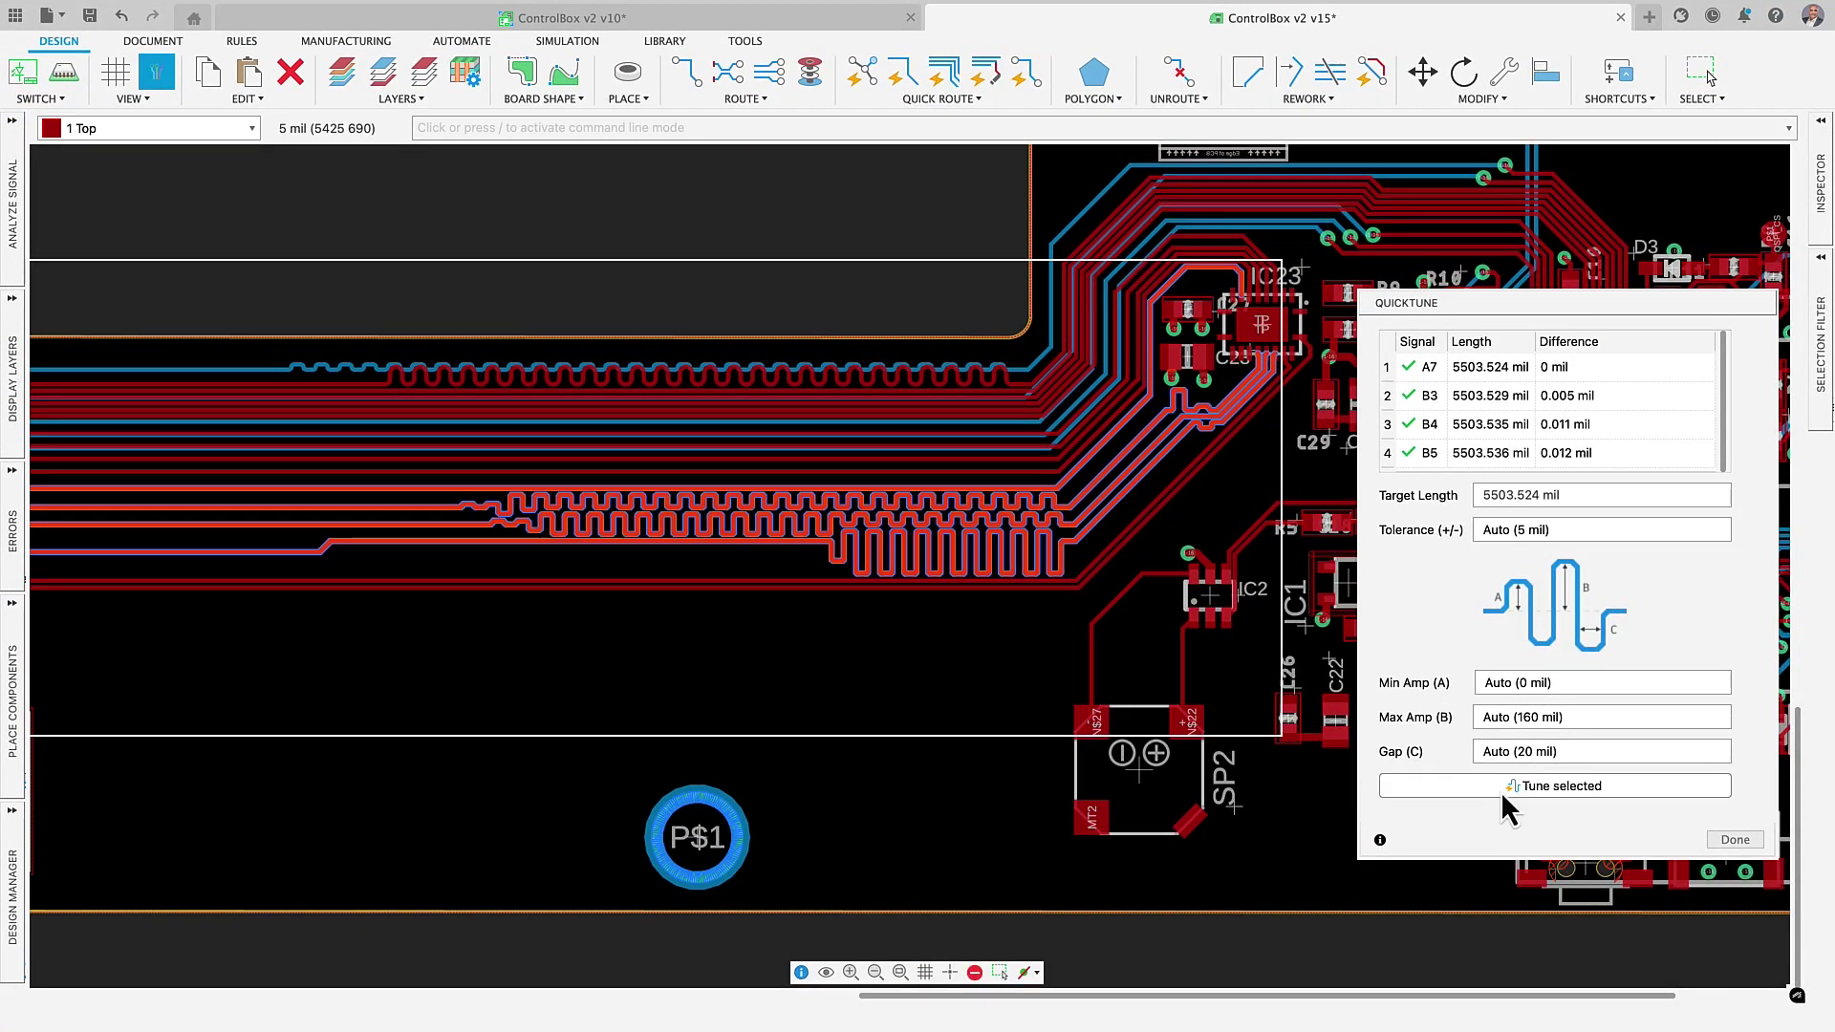
{"action": "left_click", "coordinate": [1482, 717]}
{"action": "type", "text": "15 mil"}
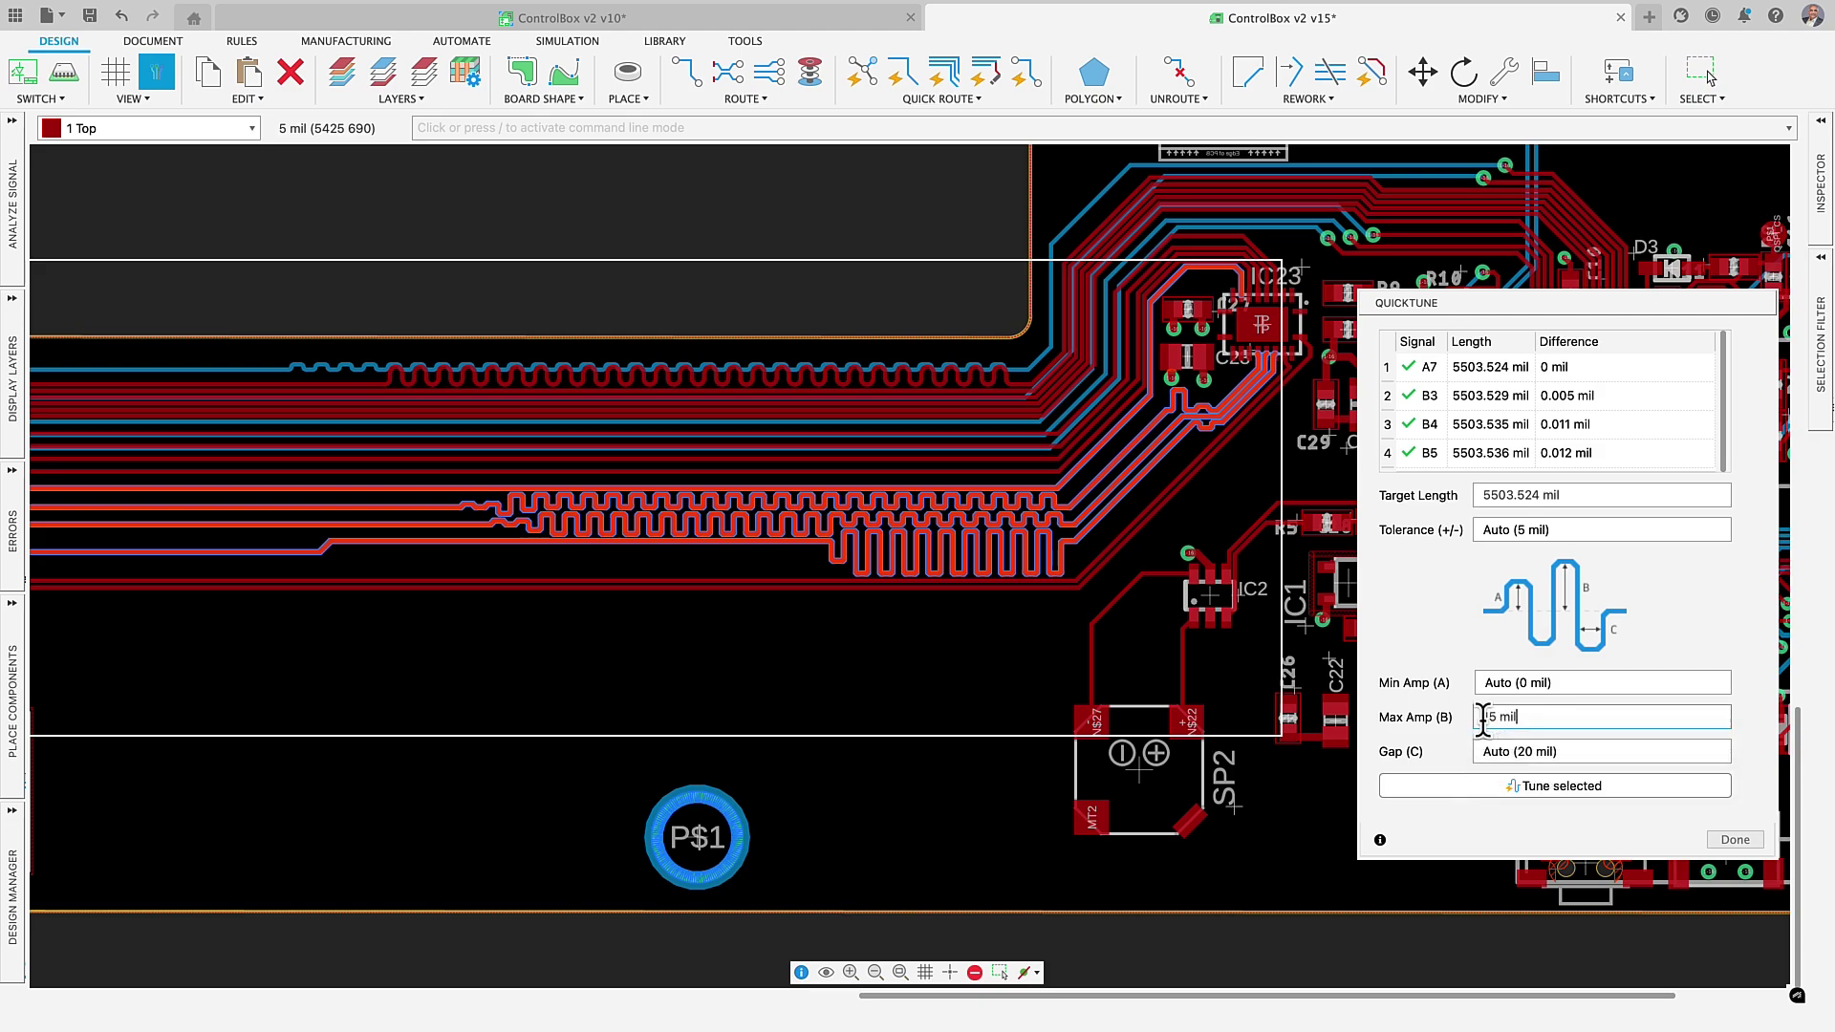
{"action": "left_click", "coordinate": [1483, 786]}
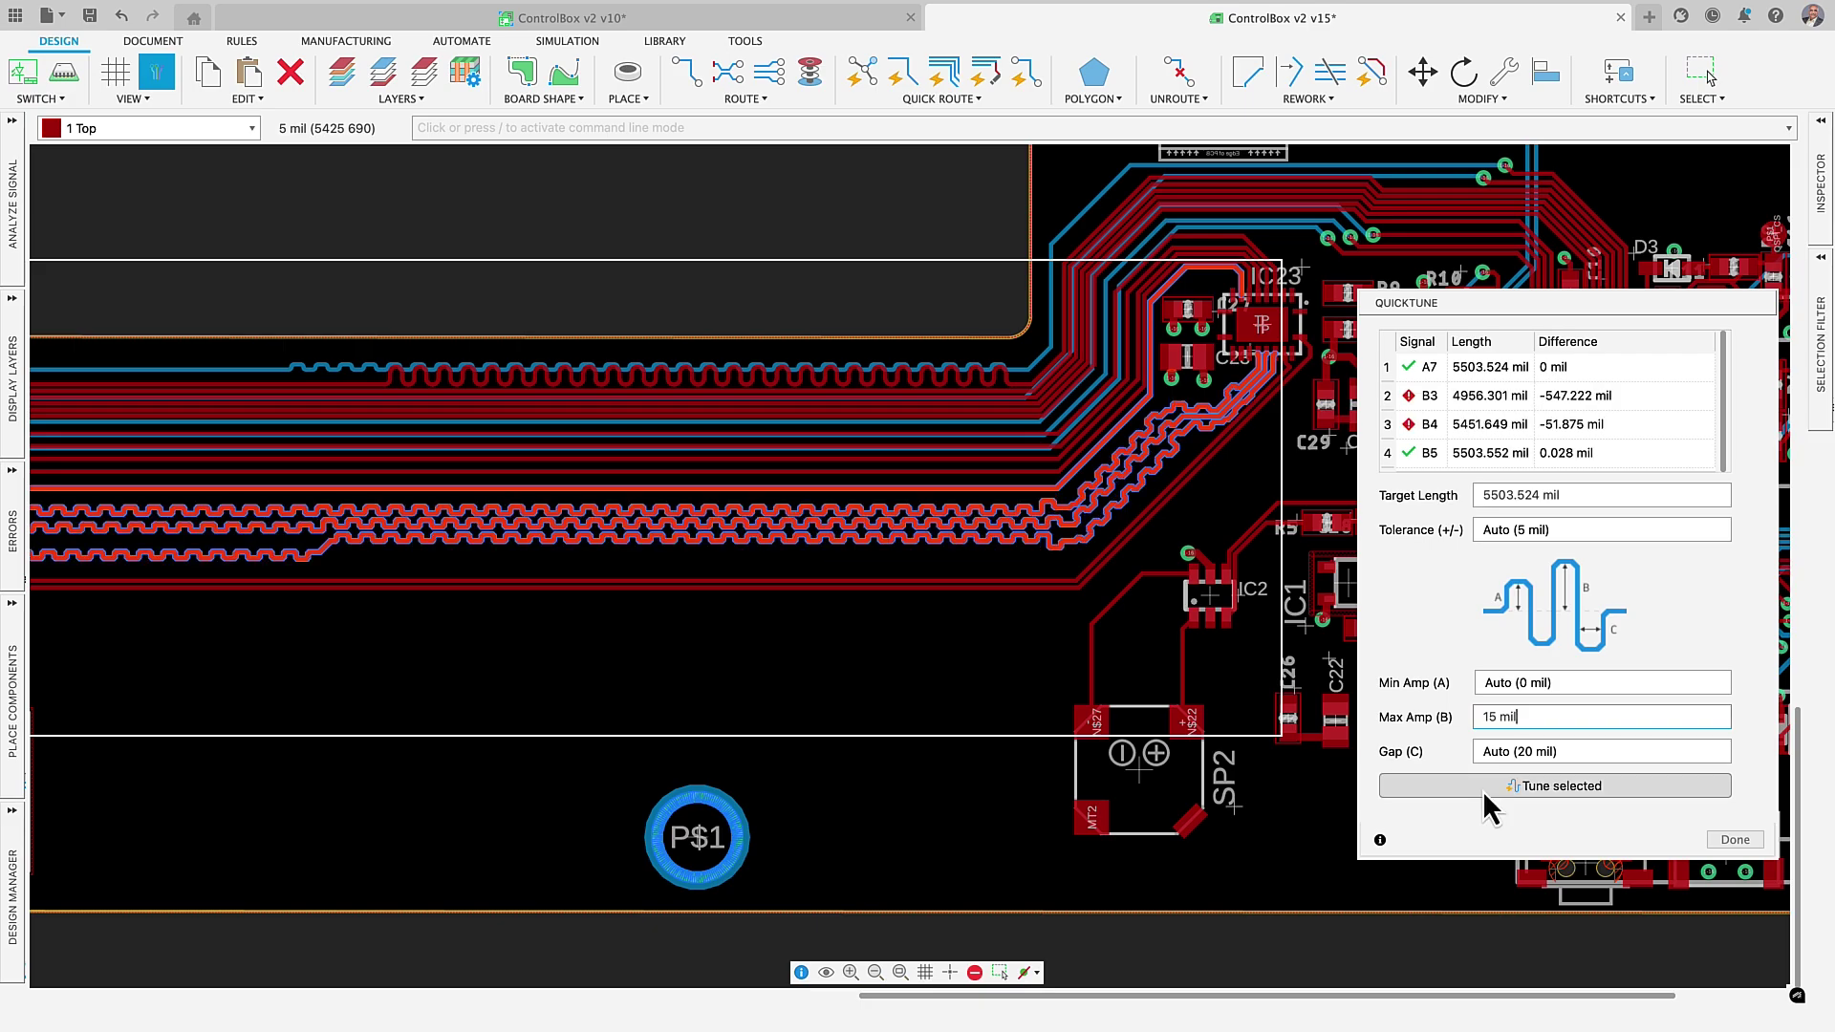
{"action": "left_click", "coordinate": [1735, 840]}
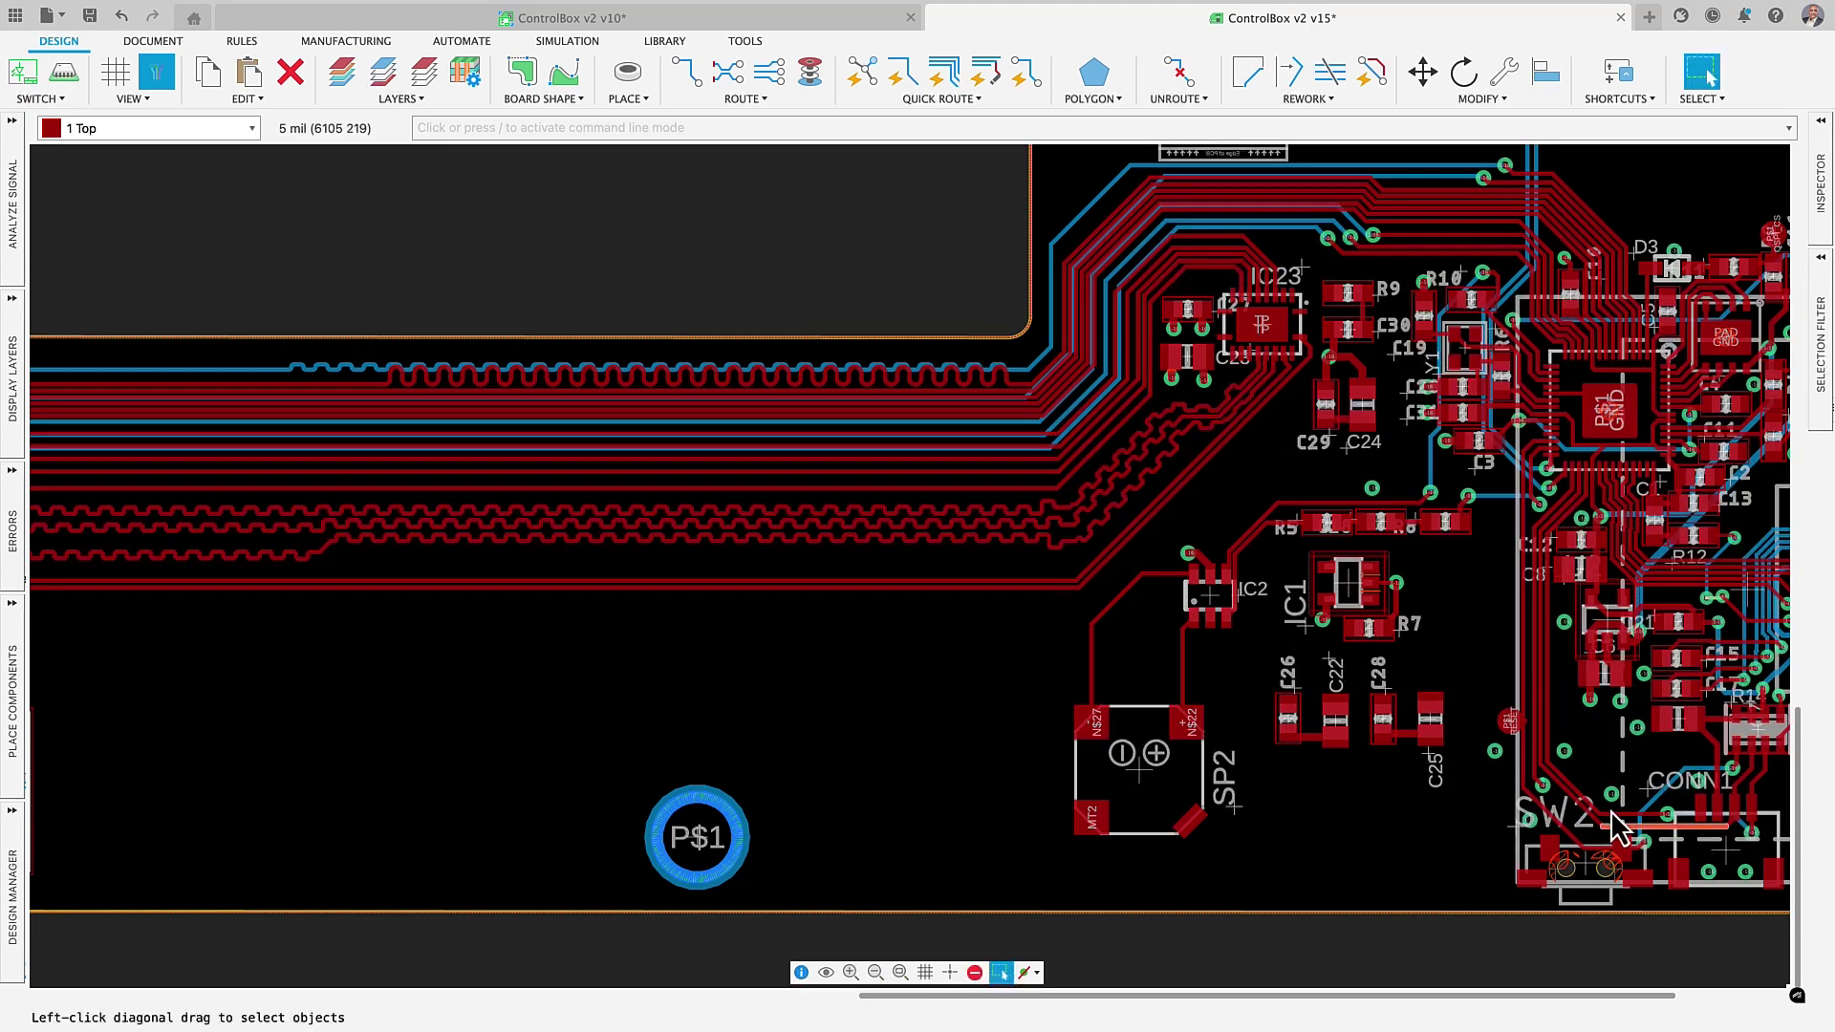
Select the B1_P trace and length-match the B1_P/B1_N pair with QuickTune.
{"action": "left_click", "coordinate": [1002, 585]}
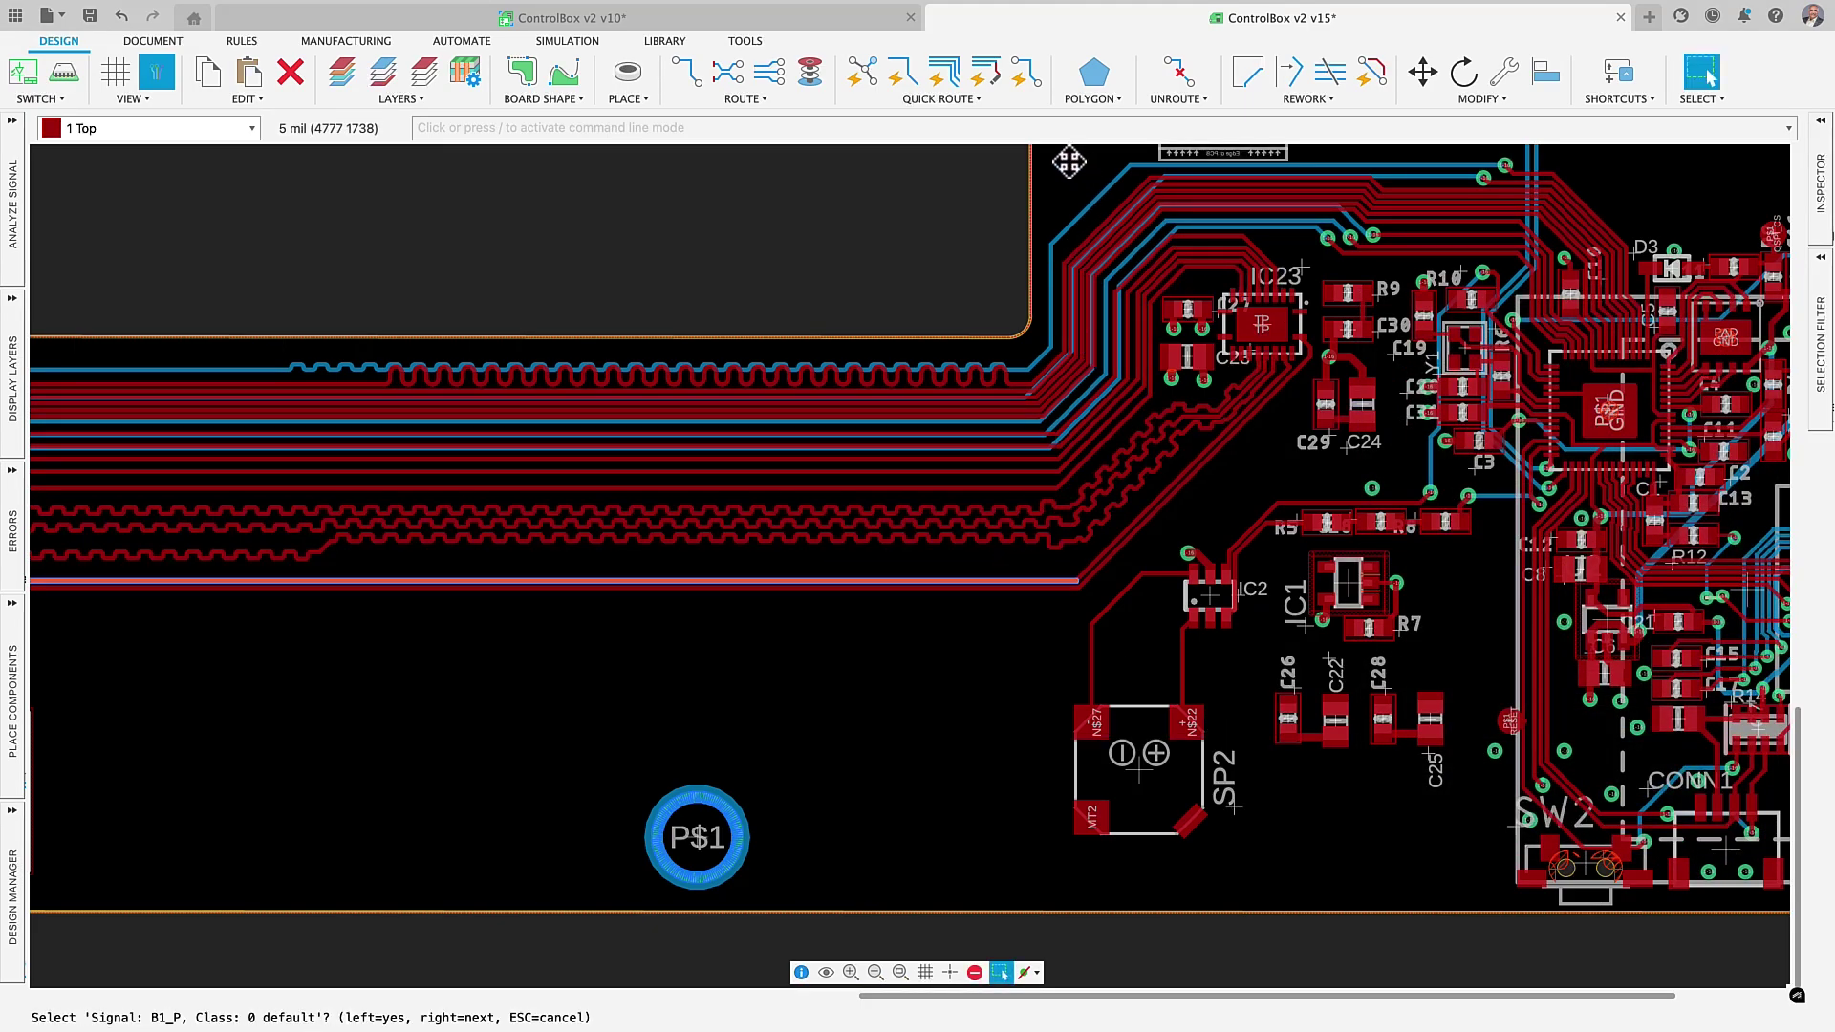
{"action": "left_click", "coordinate": [975, 98]}
{"action": "left_click", "coordinate": [952, 259]}
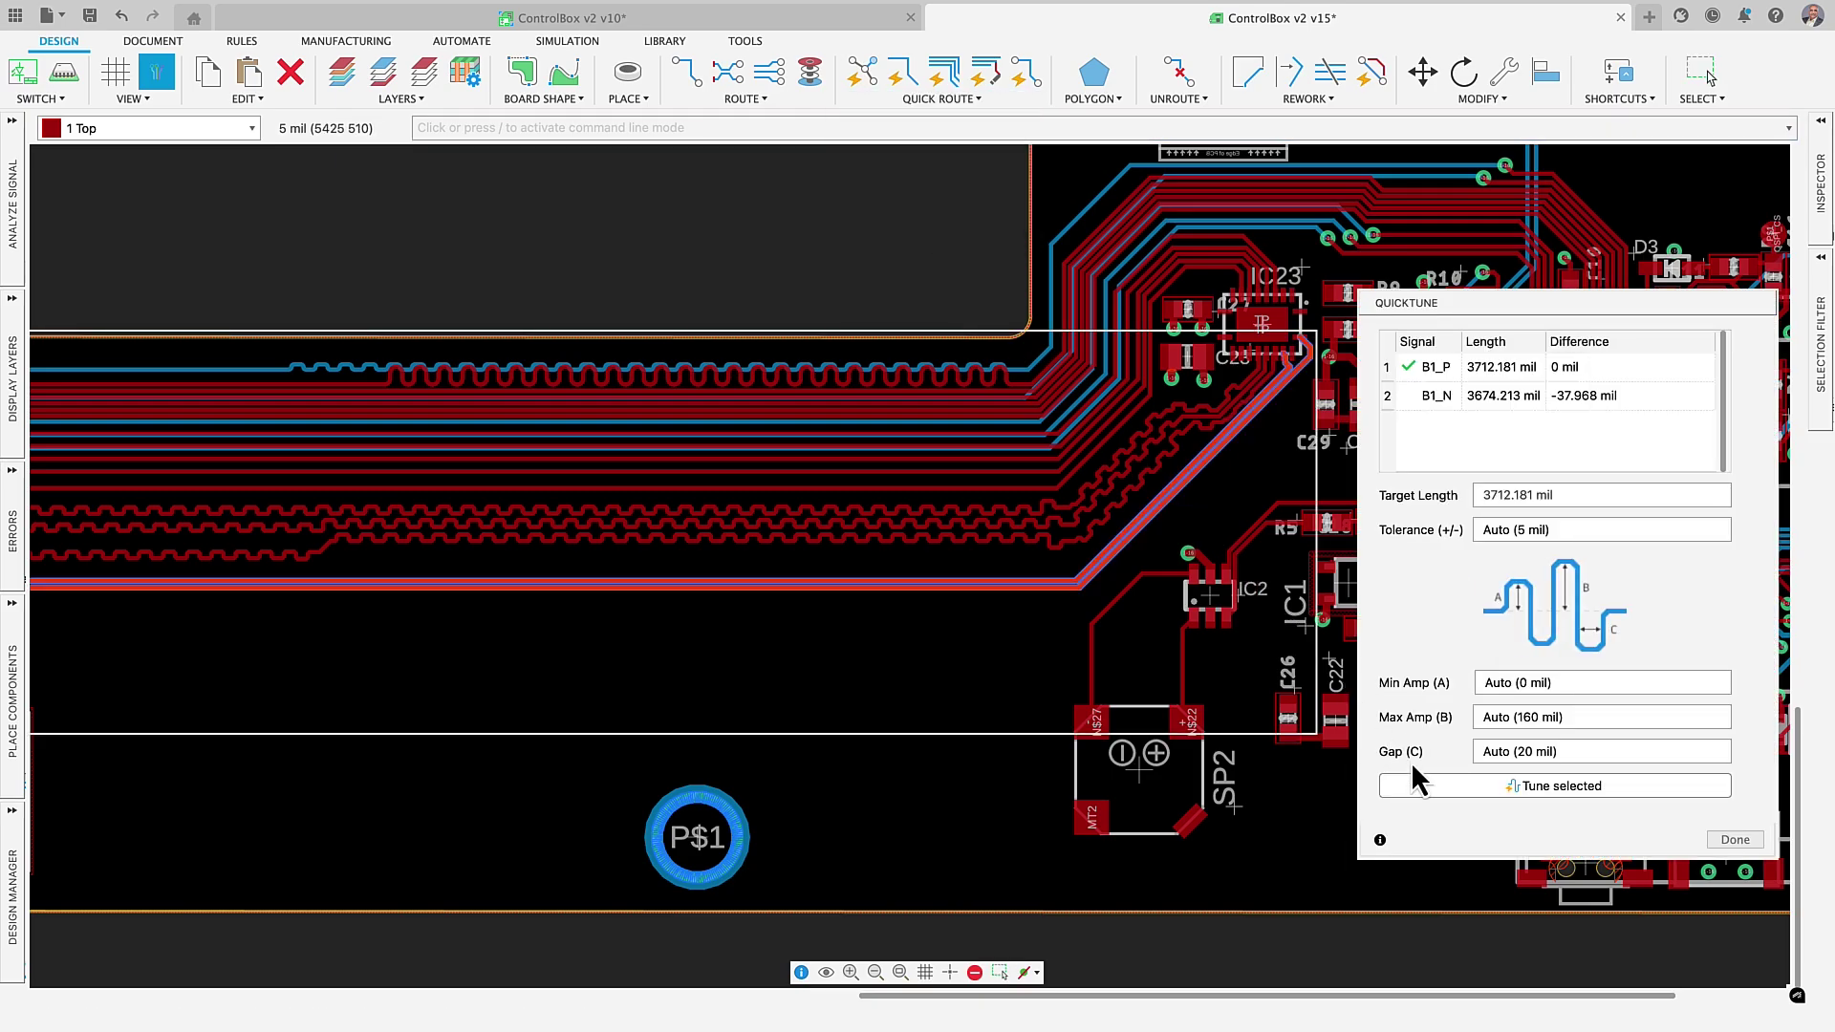
{"action": "left_click", "coordinate": [1439, 793]}
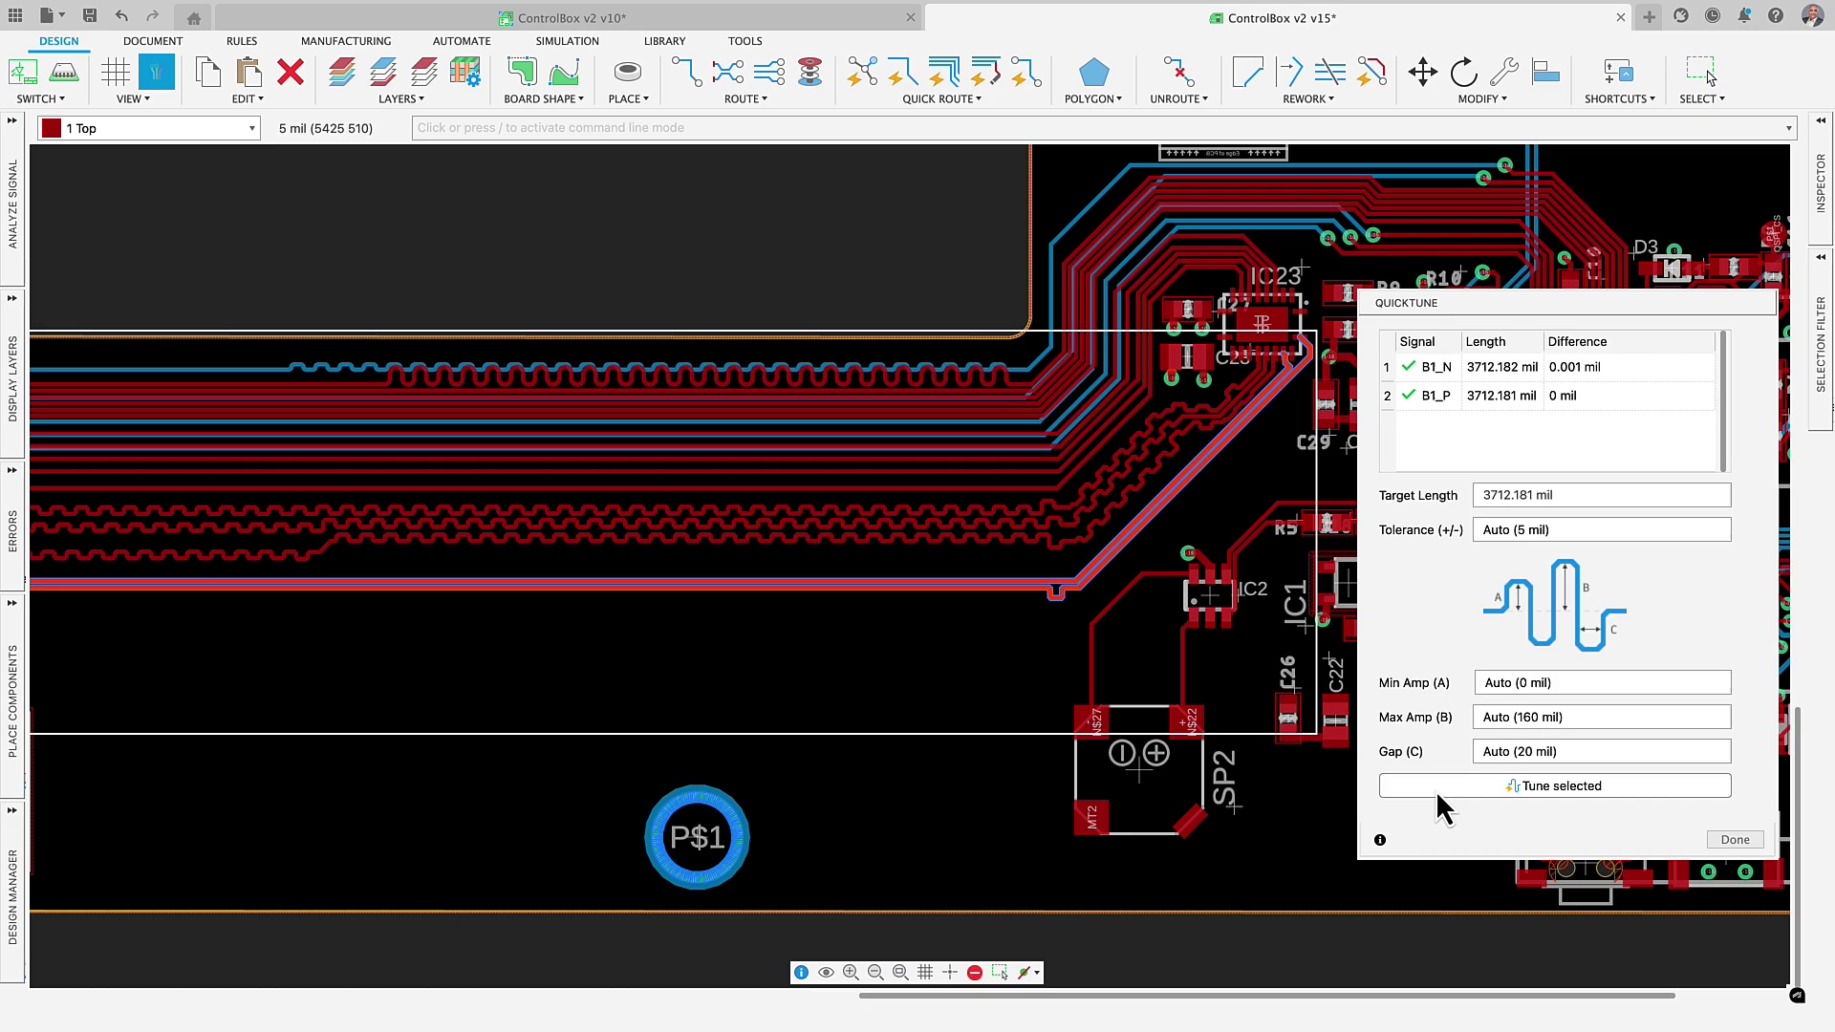
Retune the pair with a 4000 mil target length and 15 mil maximum amplitude.
{"action": "left_click_drag", "start_coordinate": [1555, 495], "coordinate": [1511, 494]}
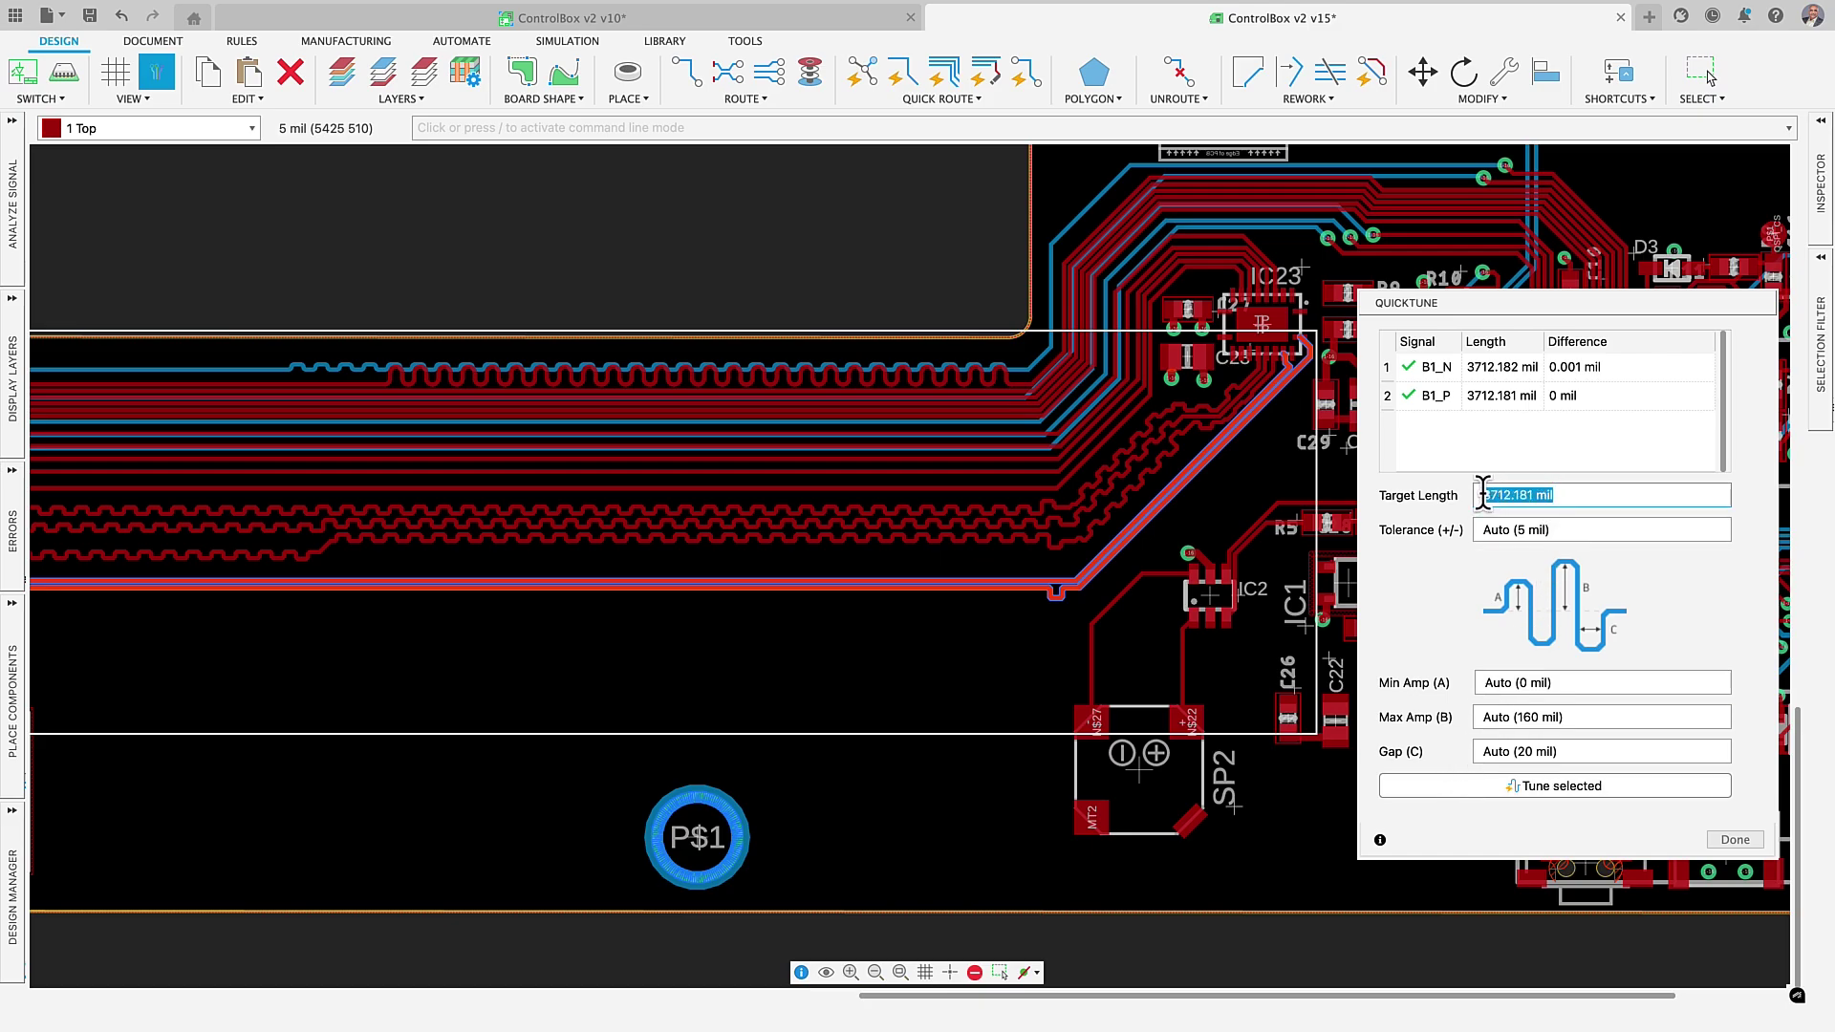
{"action": "type", "text": "4000"}
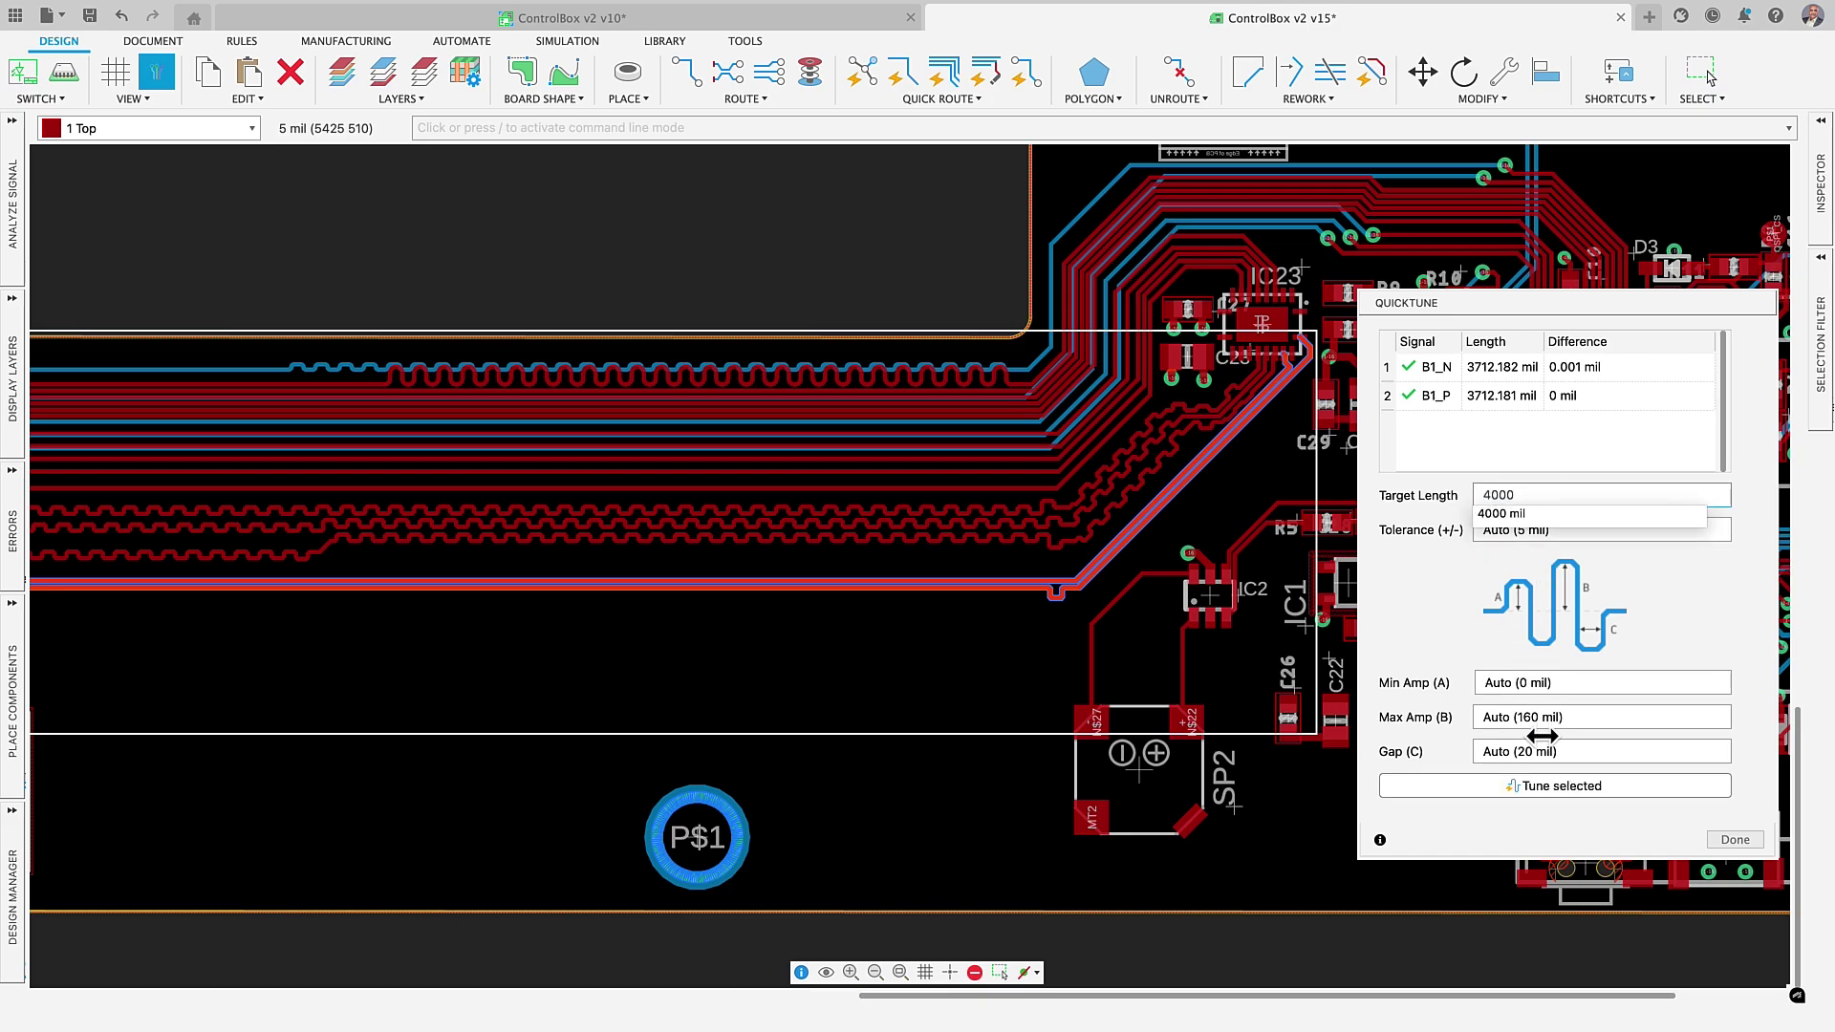
{"action": "key", "text": "Escape"}
{"action": "left_click", "coordinate": [1503, 717]}
{"action": "type", "text": "15"}
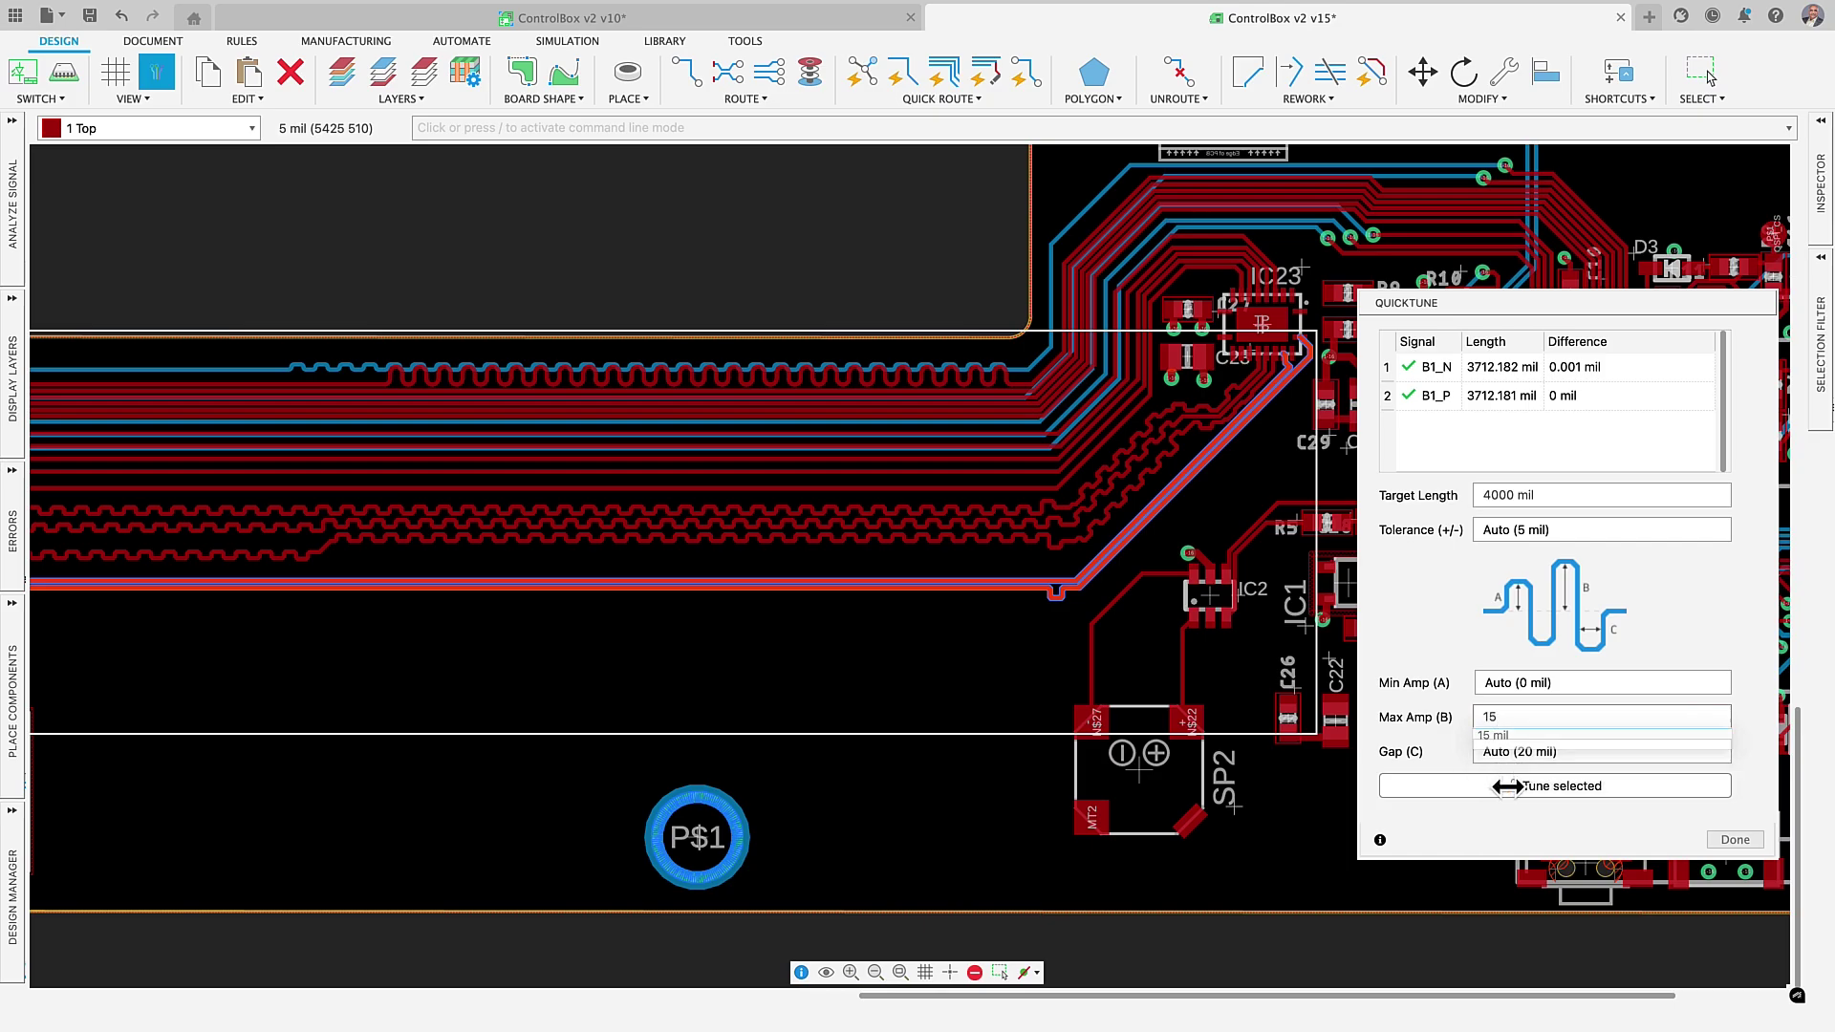
{"action": "key", "text": "Escape"}
{"action": "left_click", "coordinate": [1510, 787]}
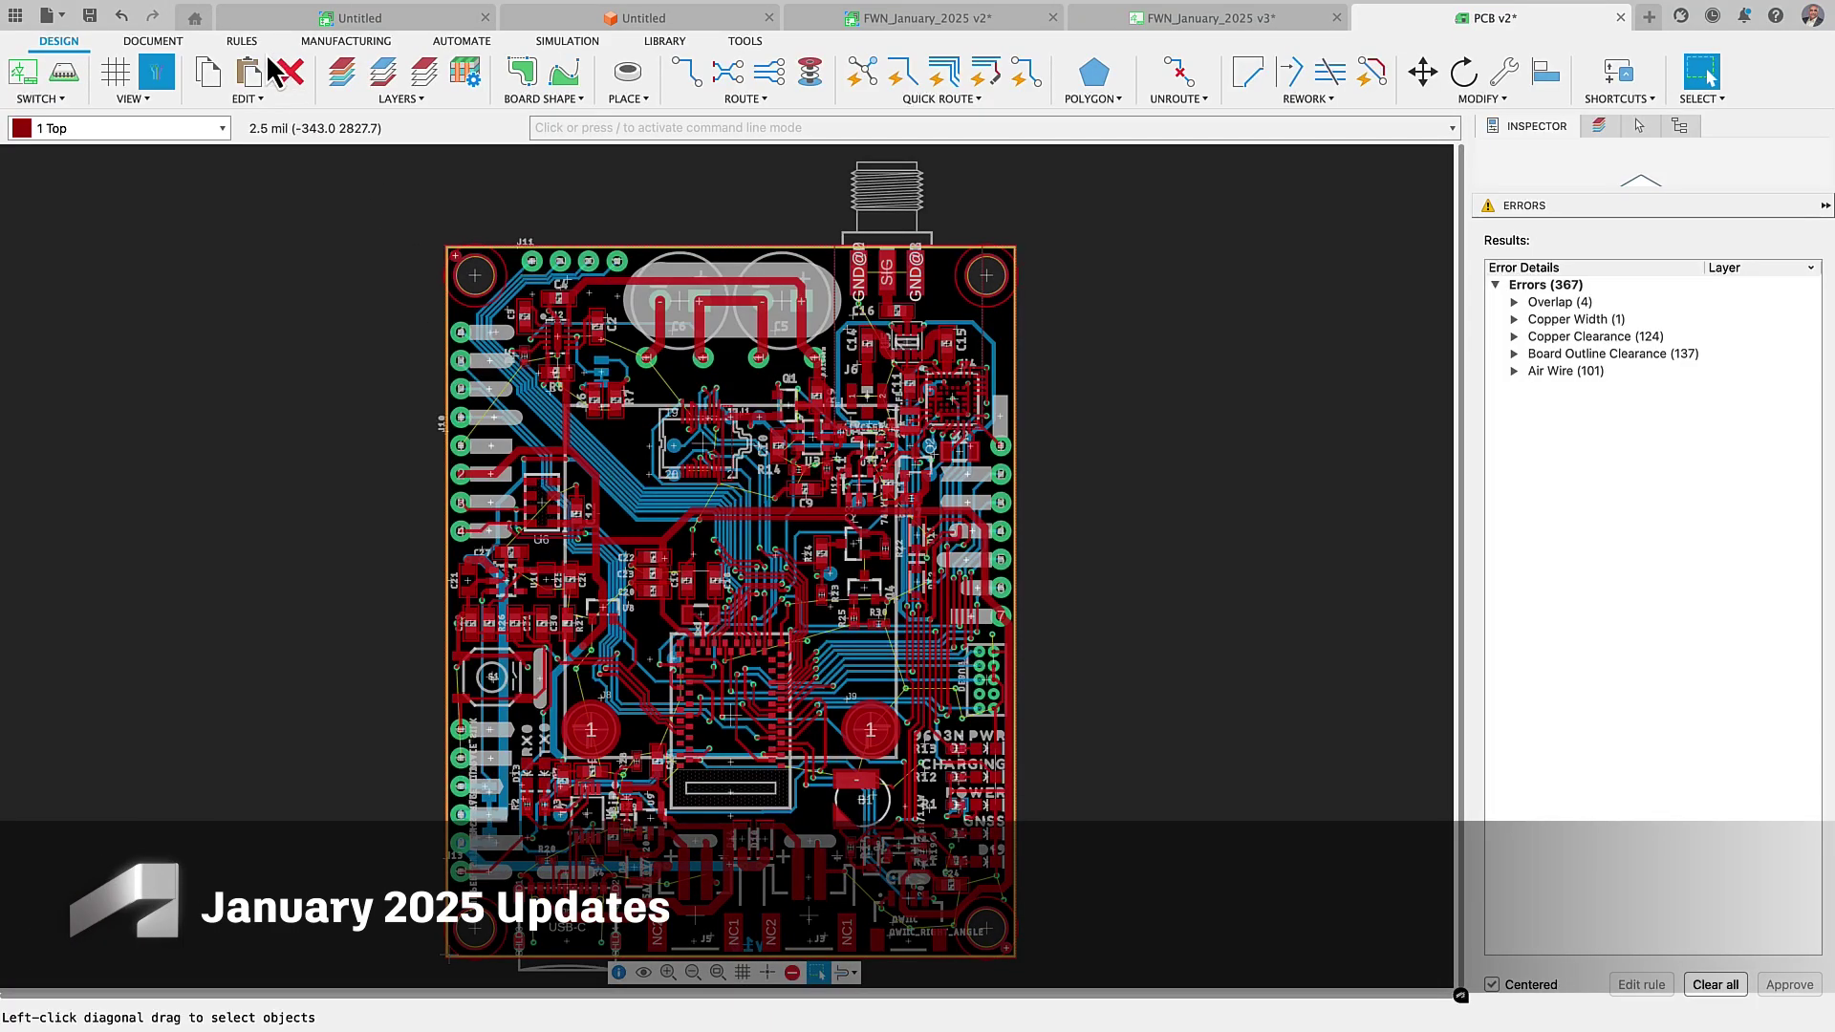
Set Copper Width preferred to 10 mil and Drill Size preferred to 1, then apply.
{"action": "left_click", "coordinate": [241, 42]}
{"action": "left_click", "coordinate": [220, 83]}
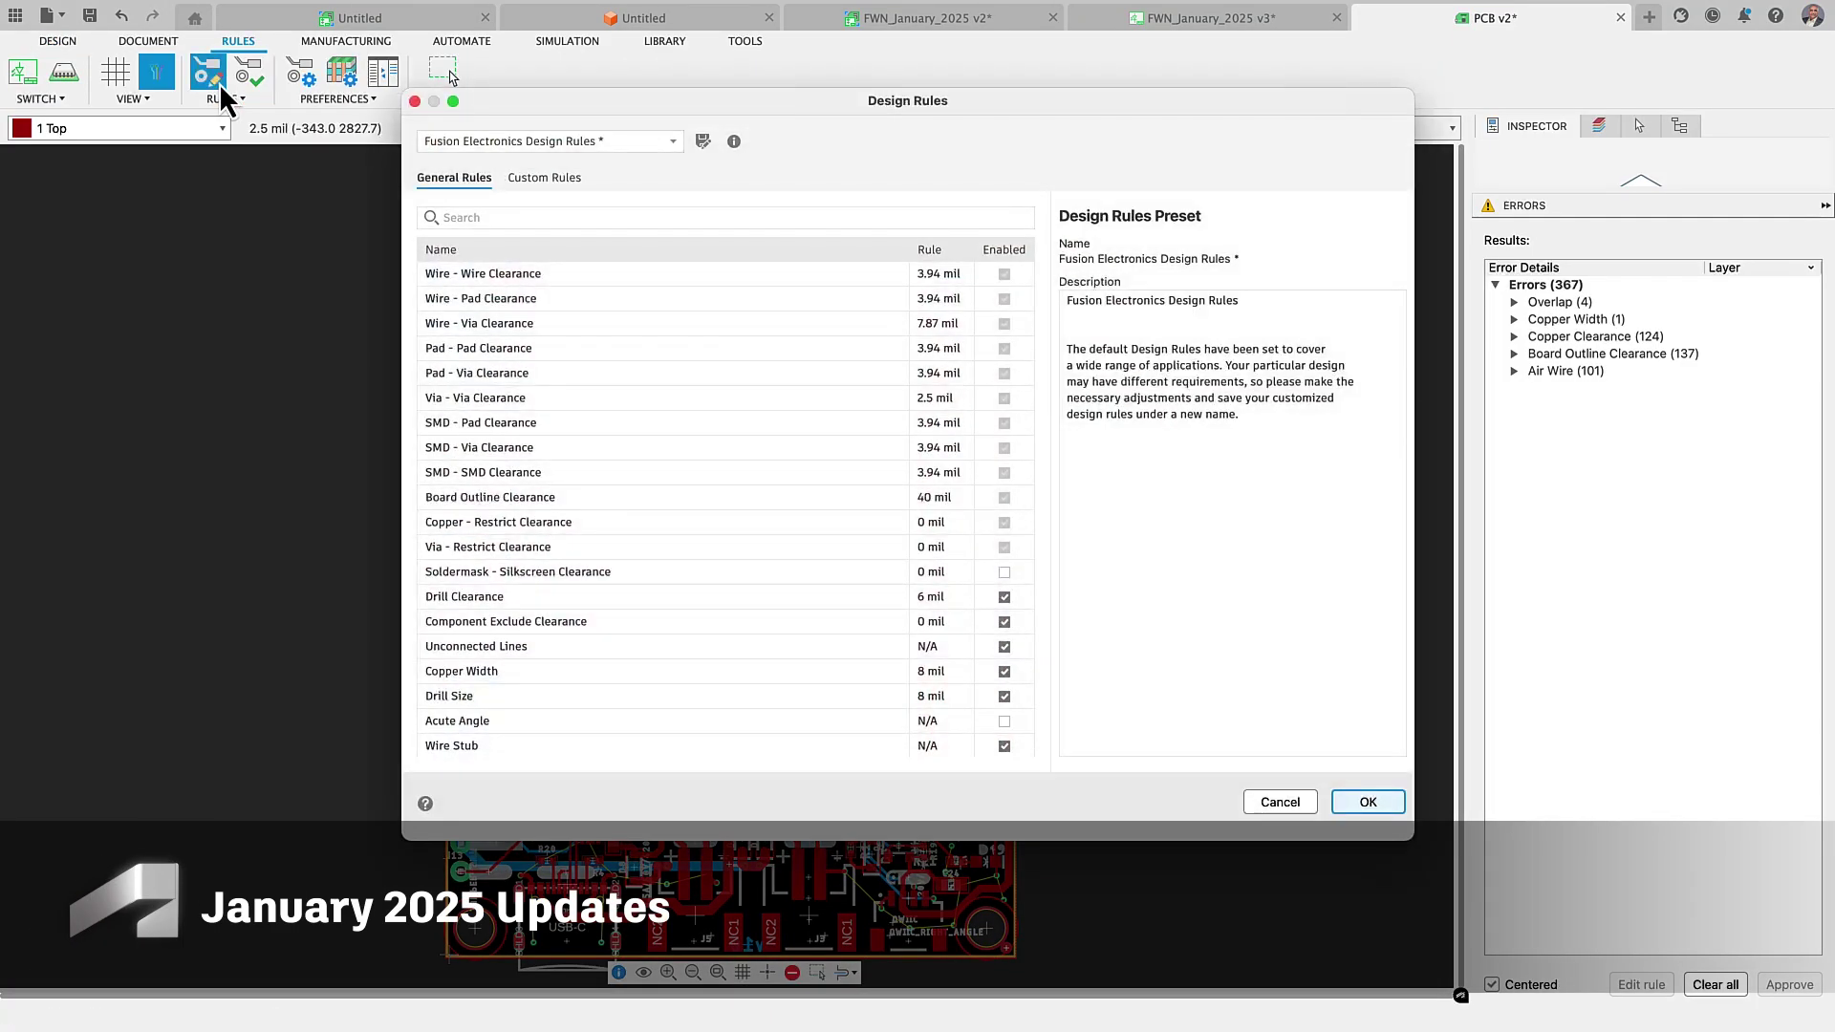
{"action": "left_click", "coordinate": [684, 669]}
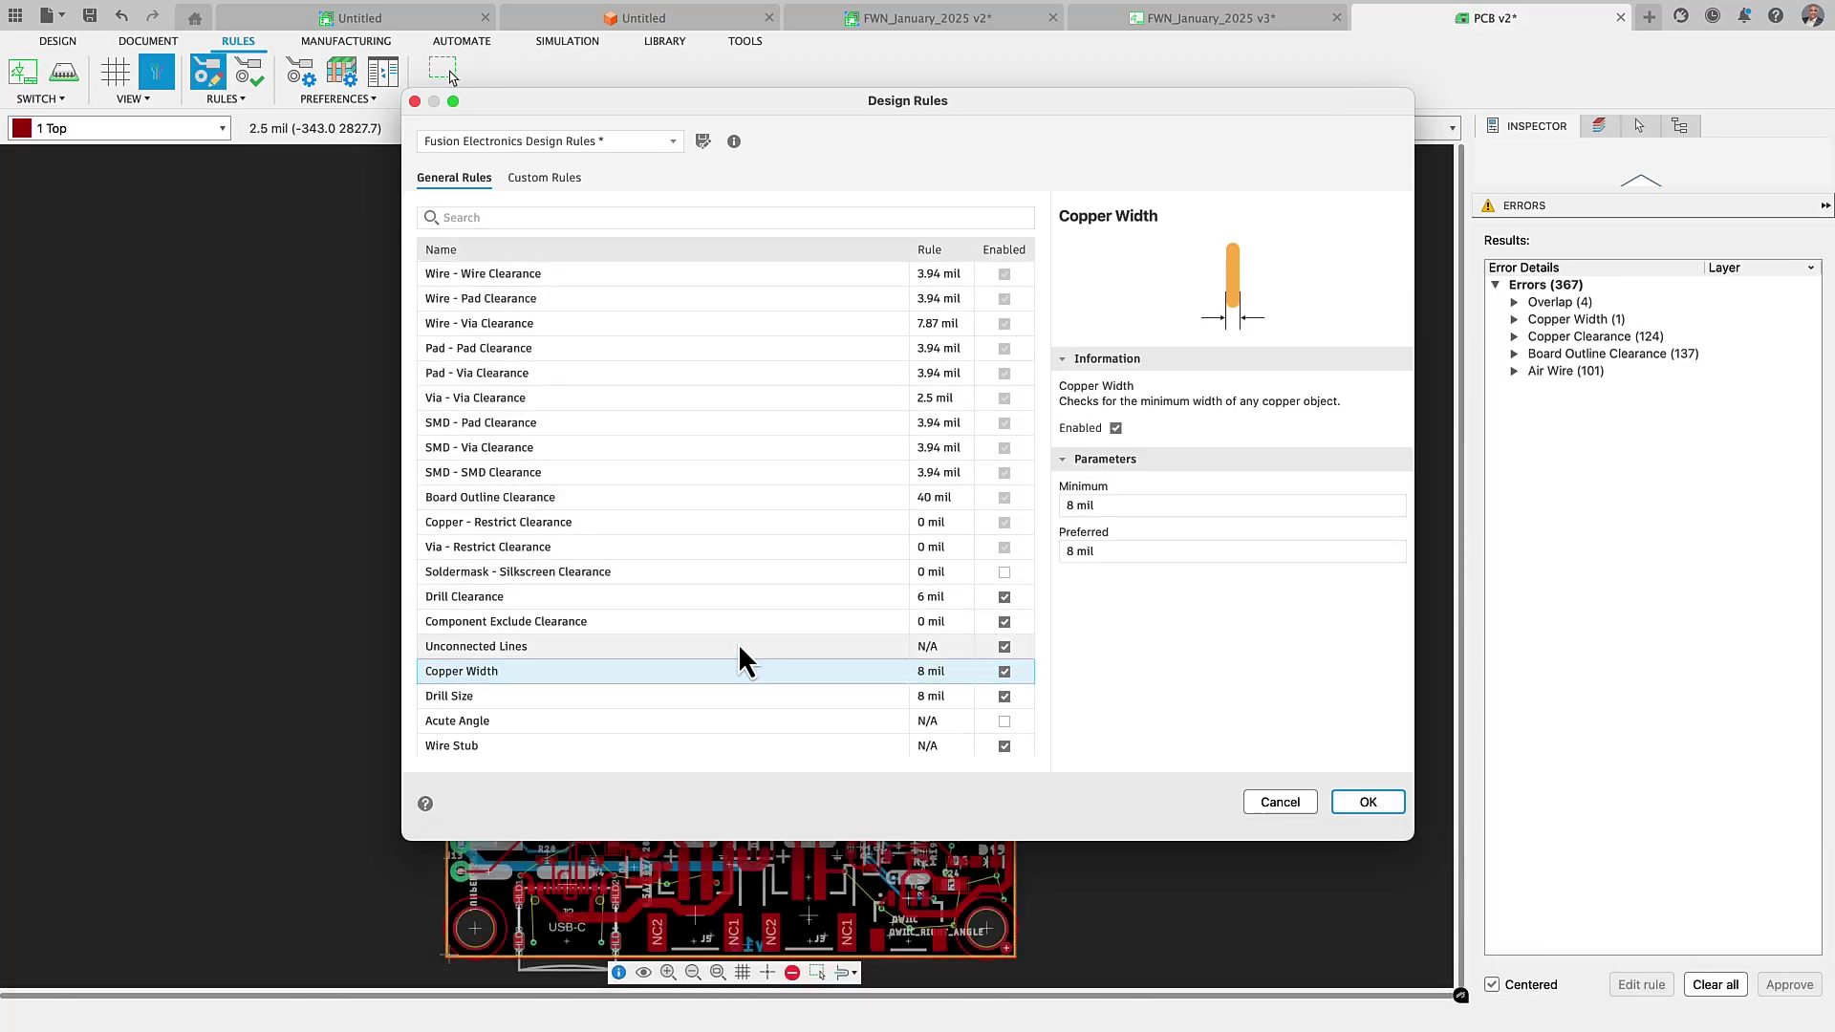
{"action": "double_click", "coordinate": [1068, 551]}
{"action": "type", "text": "10"}
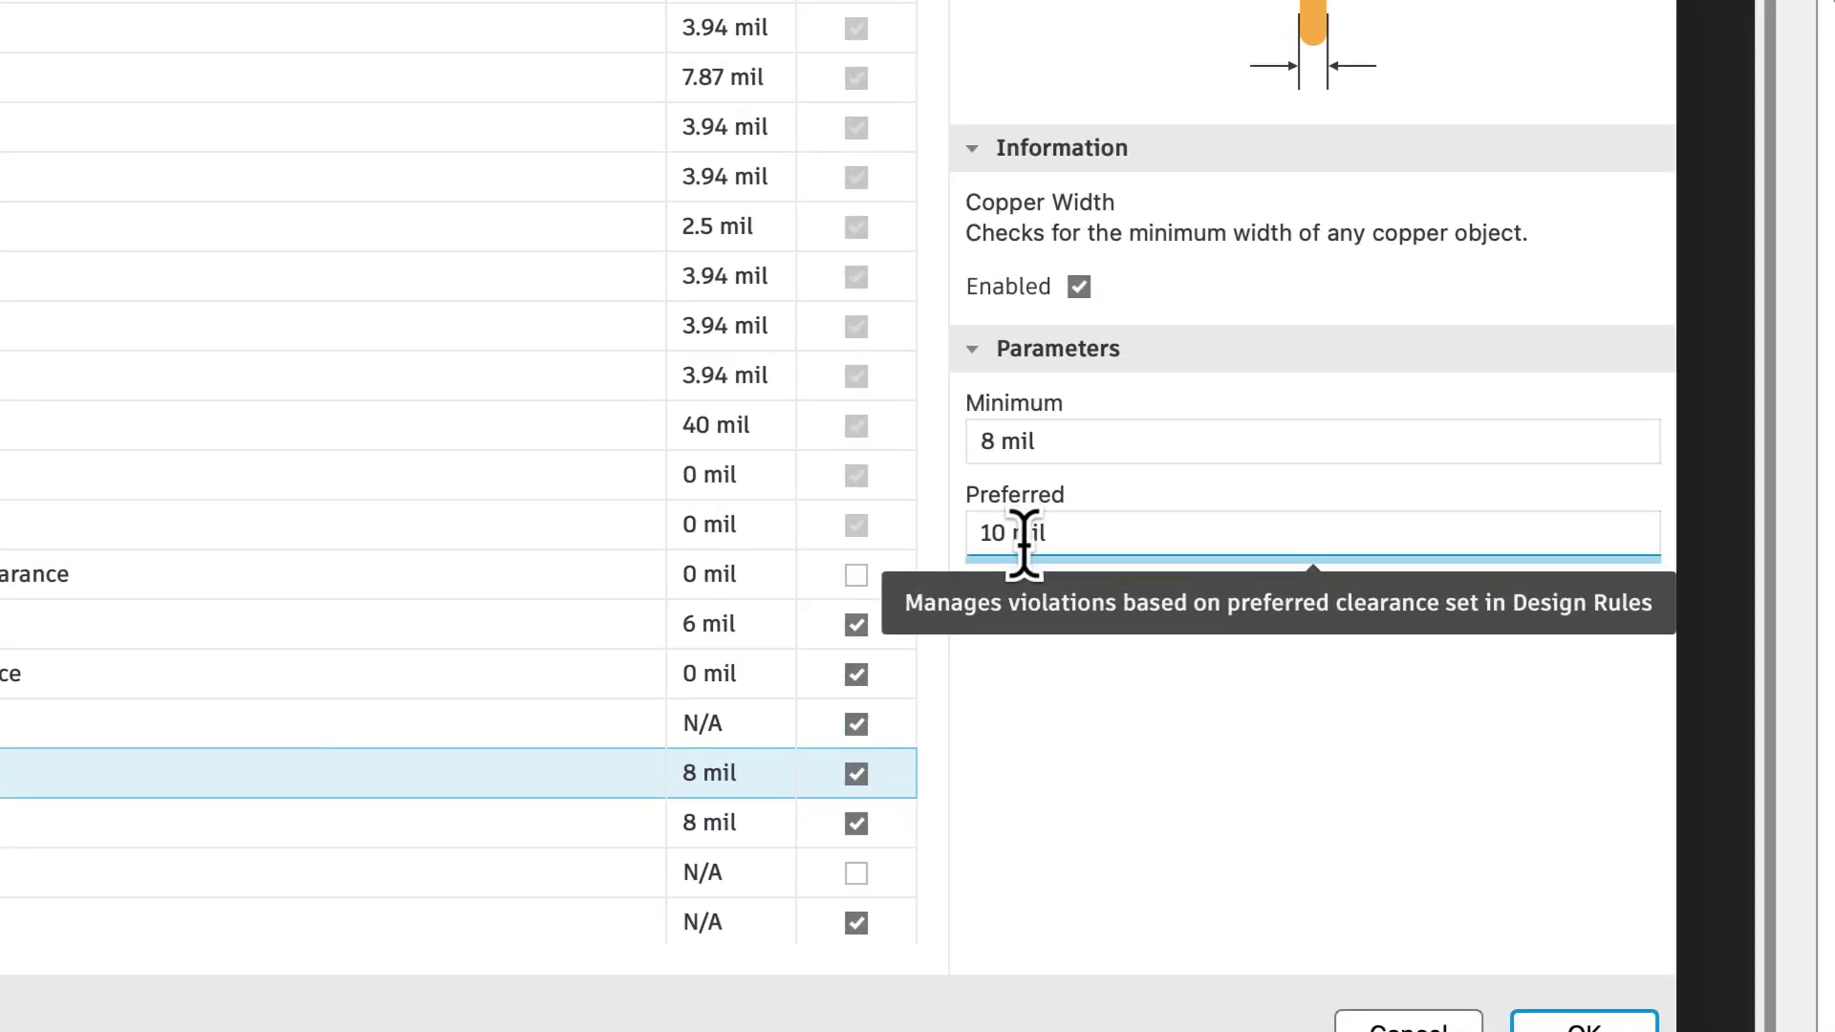
{"action": "left_click", "coordinate": [526, 824]}
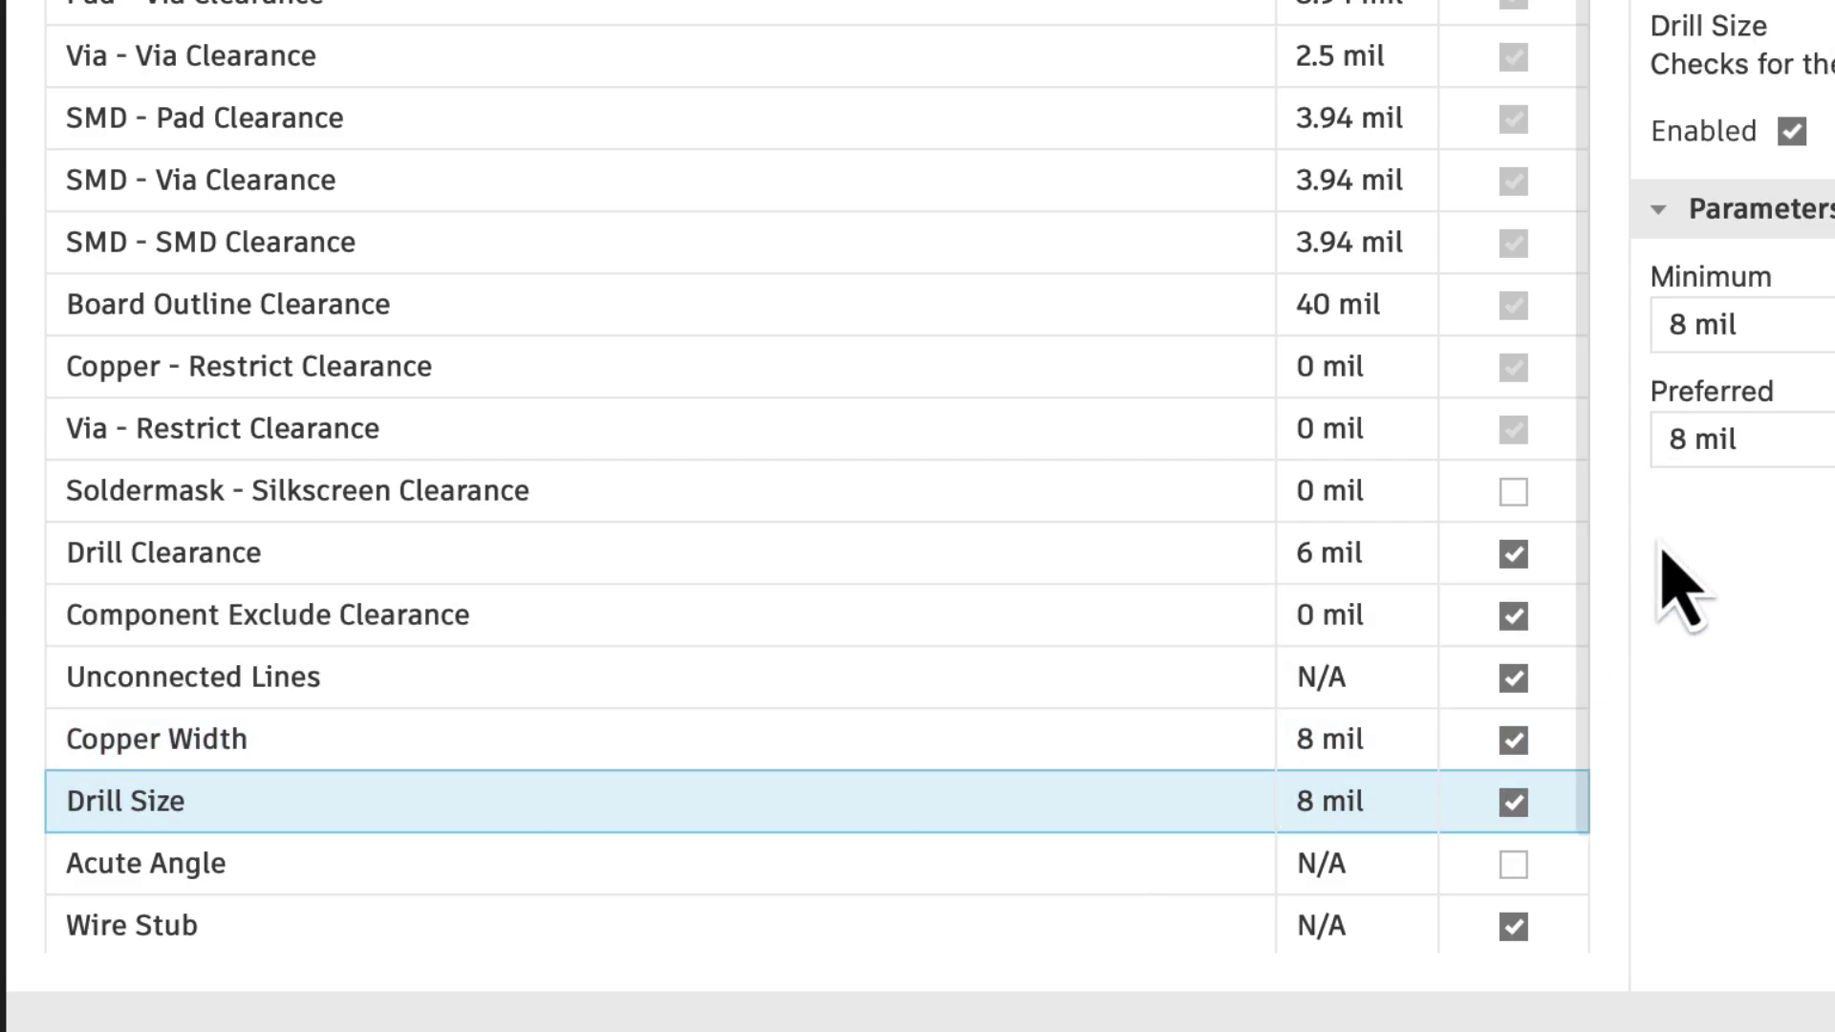
{"action": "double_click", "coordinate": [1674, 436]}
{"action": "type", "text": "12 mil"}
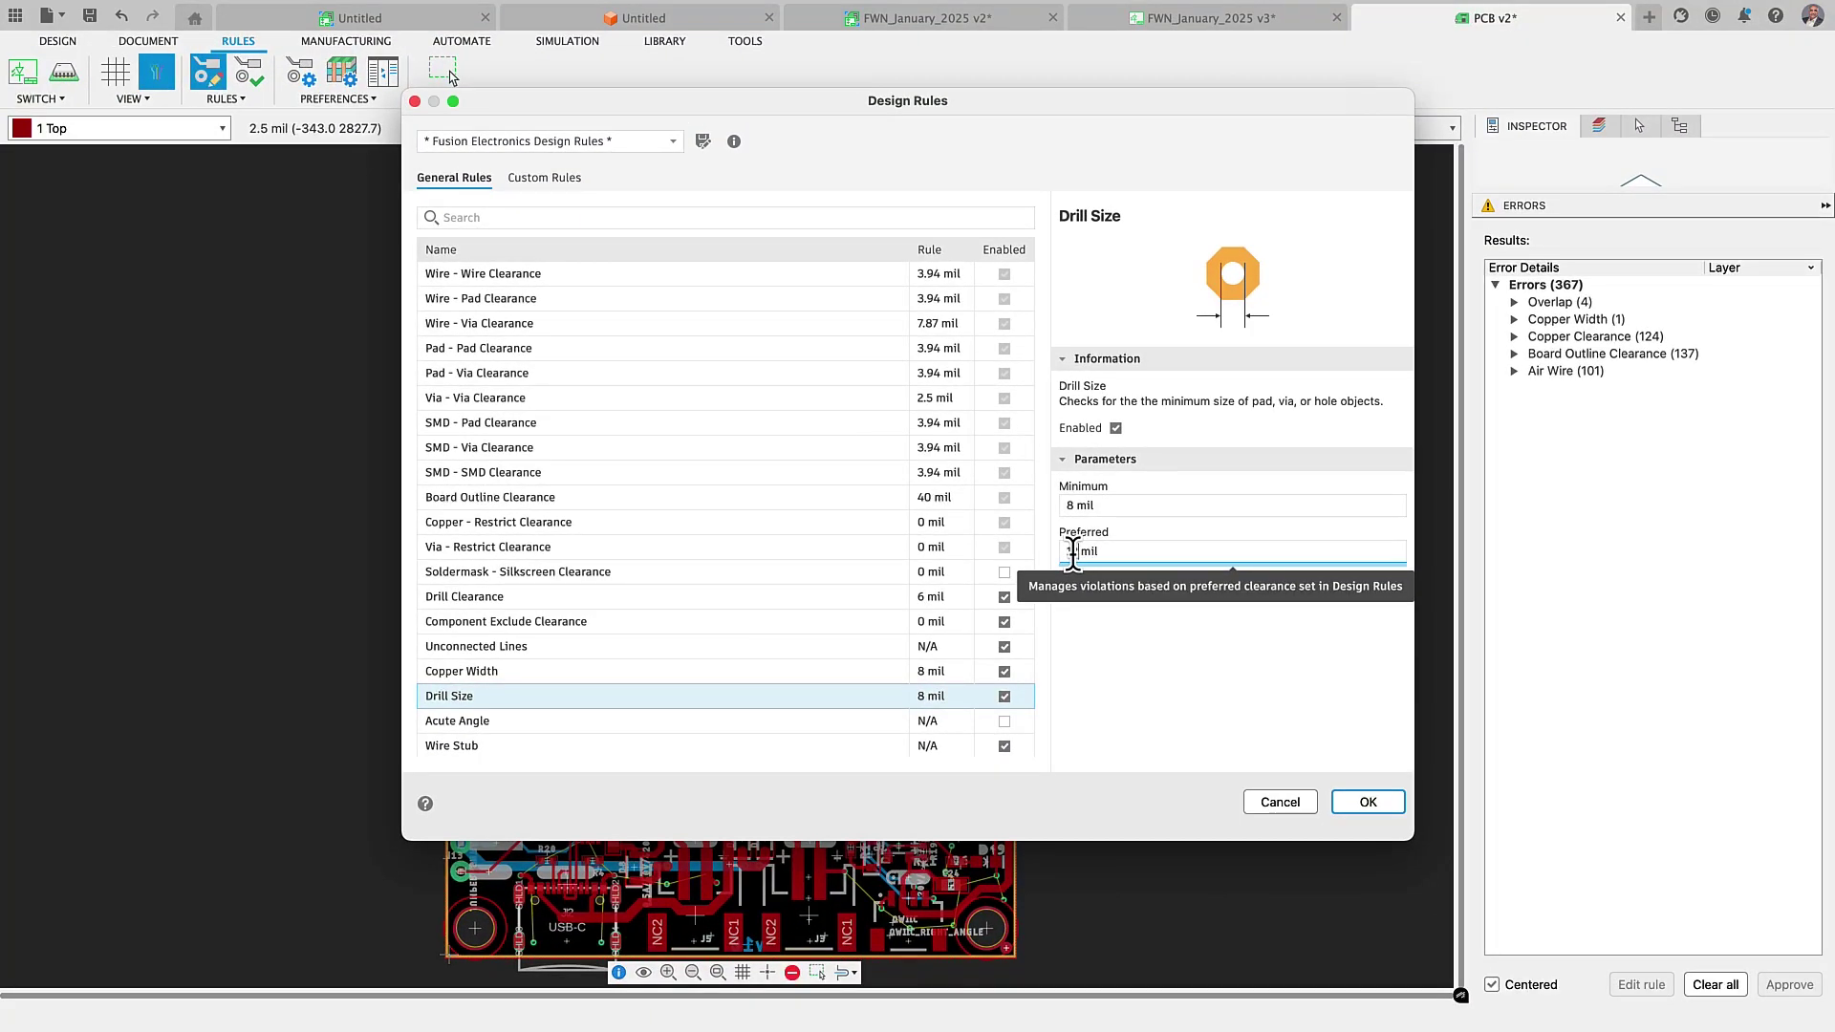
{"action": "left_click", "coordinate": [1366, 801]}
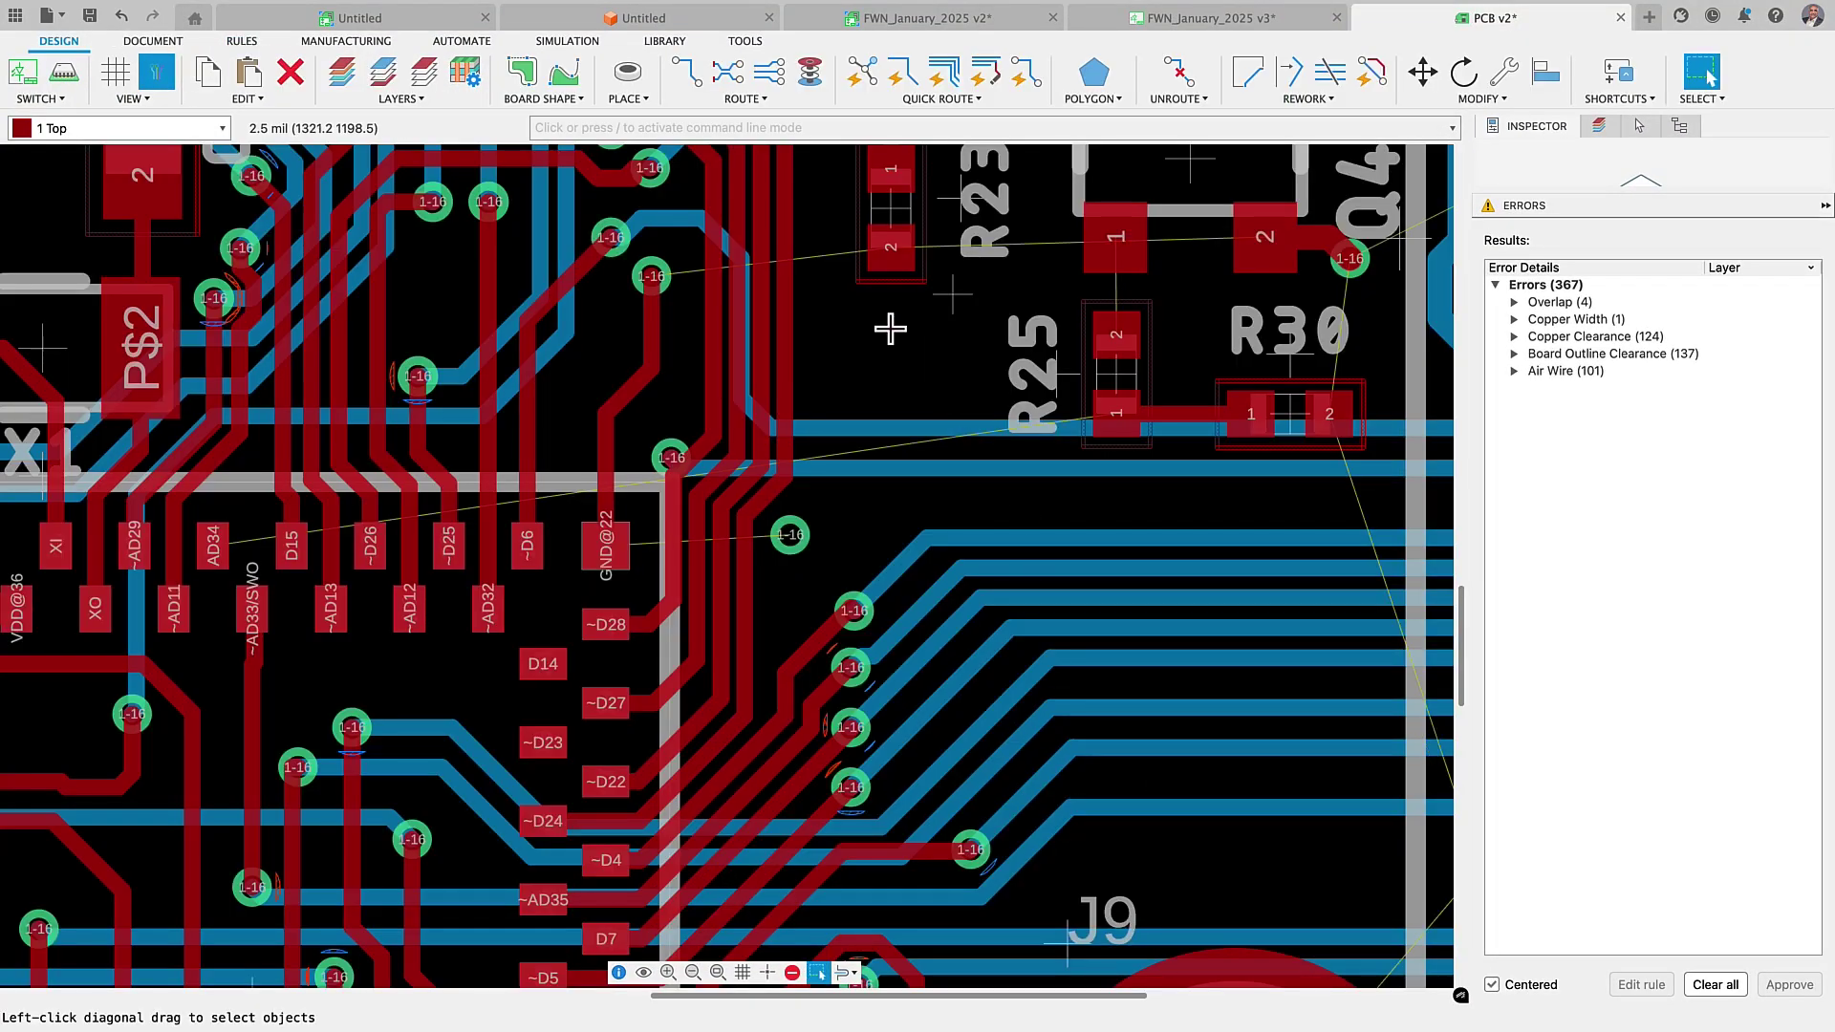
Set up manual routing with 8 mil minimum trace width and via drill.
{"action": "left_click", "coordinate": [687, 72]}
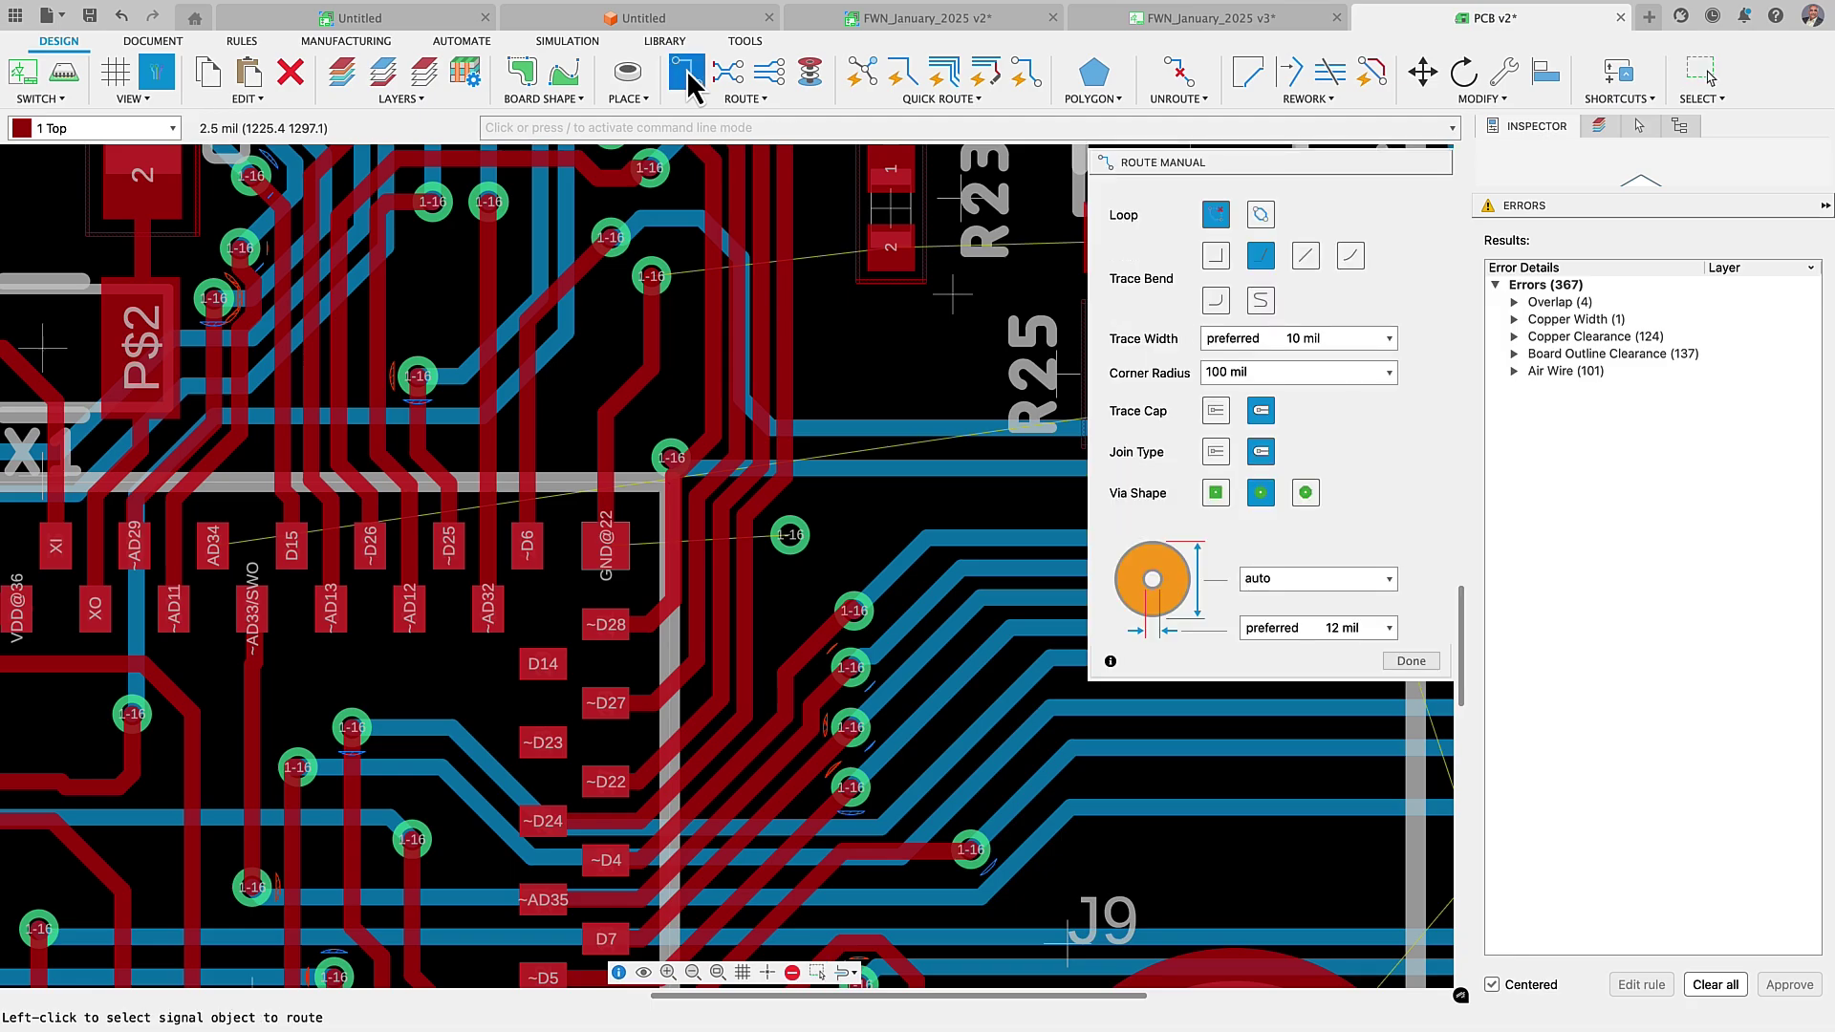
{"action": "left_click", "coordinate": [1386, 345]}
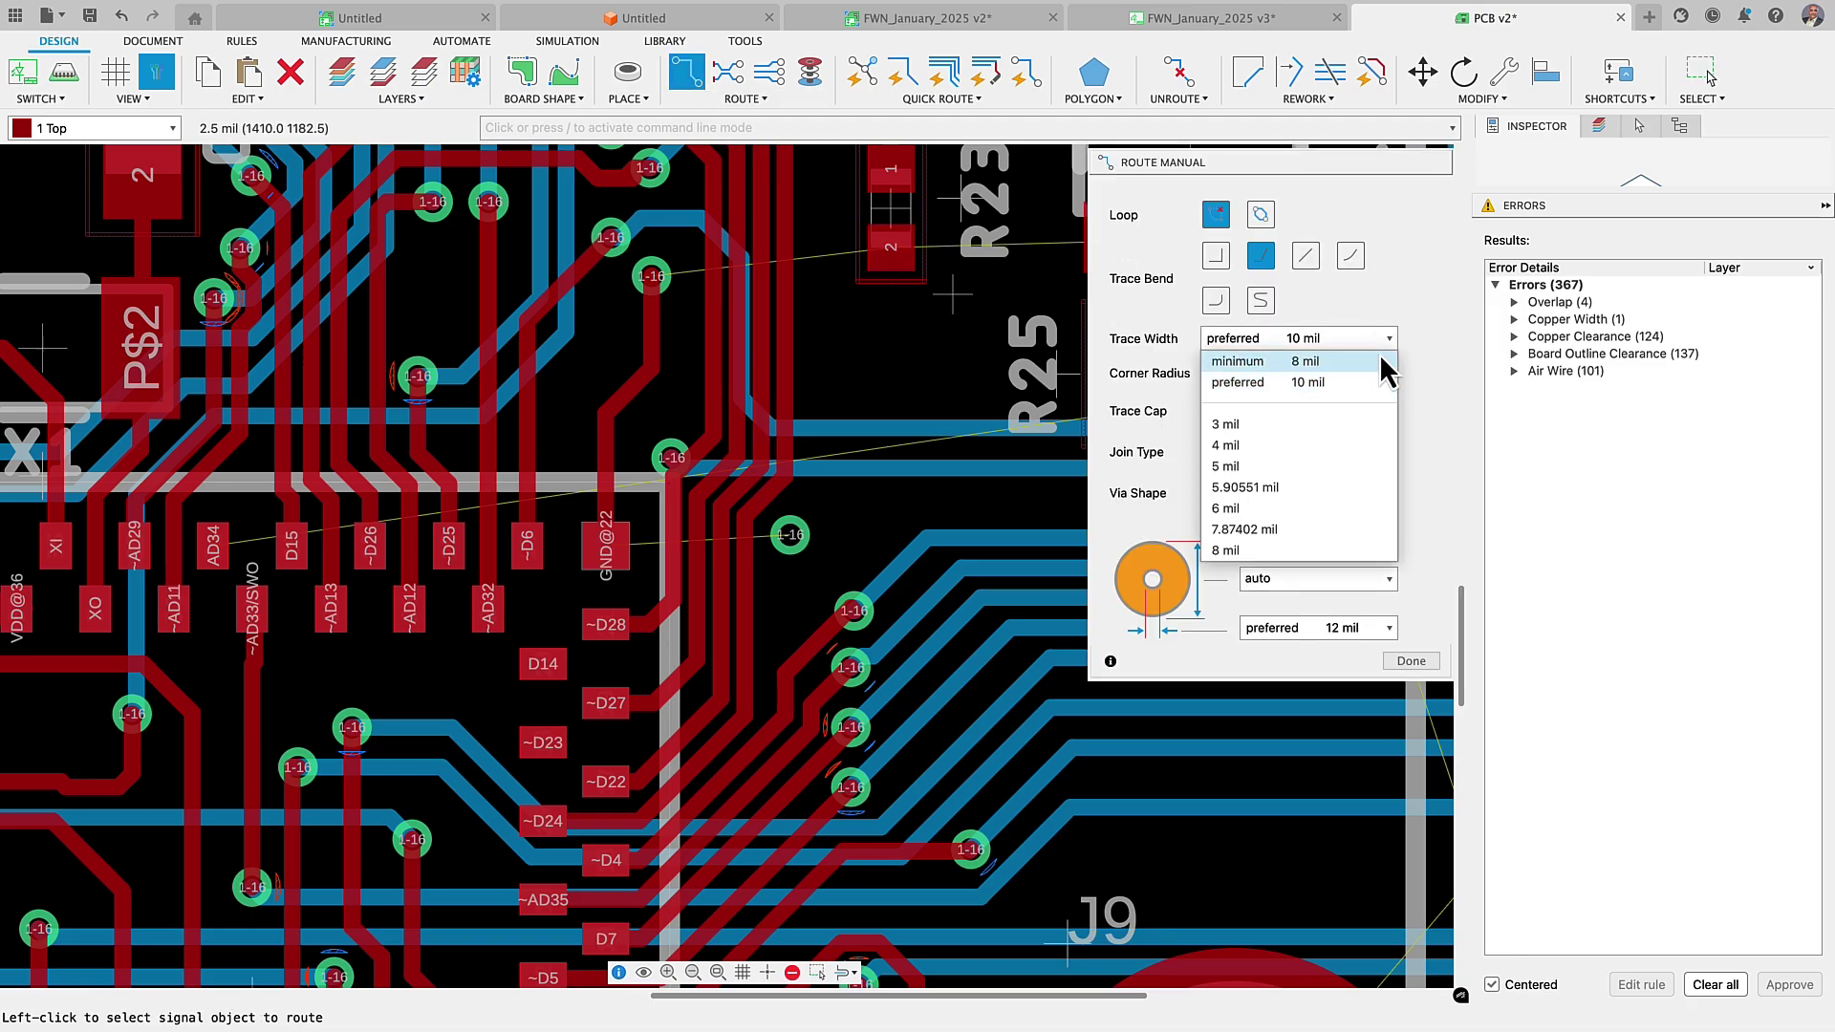
{"action": "left_click", "coordinate": [1380, 363]}
{"action": "left_click", "coordinate": [1391, 627]}
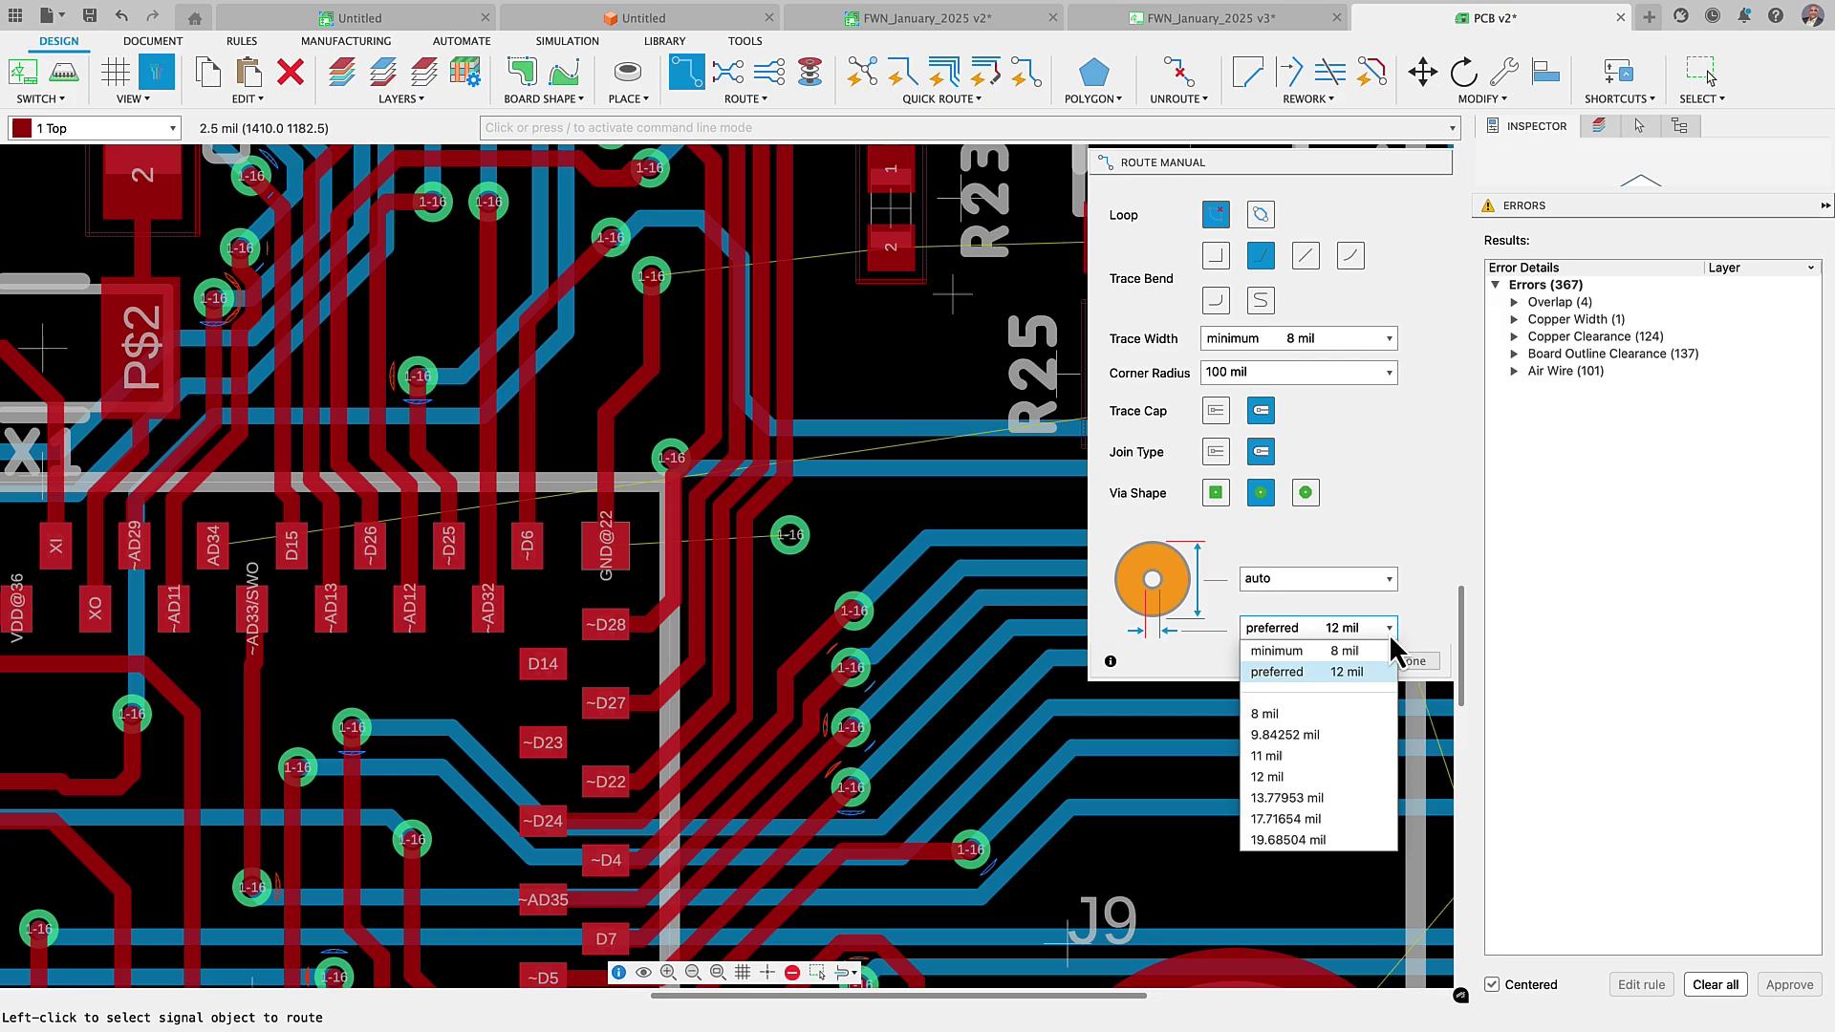
{"action": "left_click", "coordinate": [1397, 650]}
Route from pad AD34 through a via, switching to 10 mil preferred width, ending at R25 pad 1.
{"action": "left_click", "coordinate": [212, 573]}
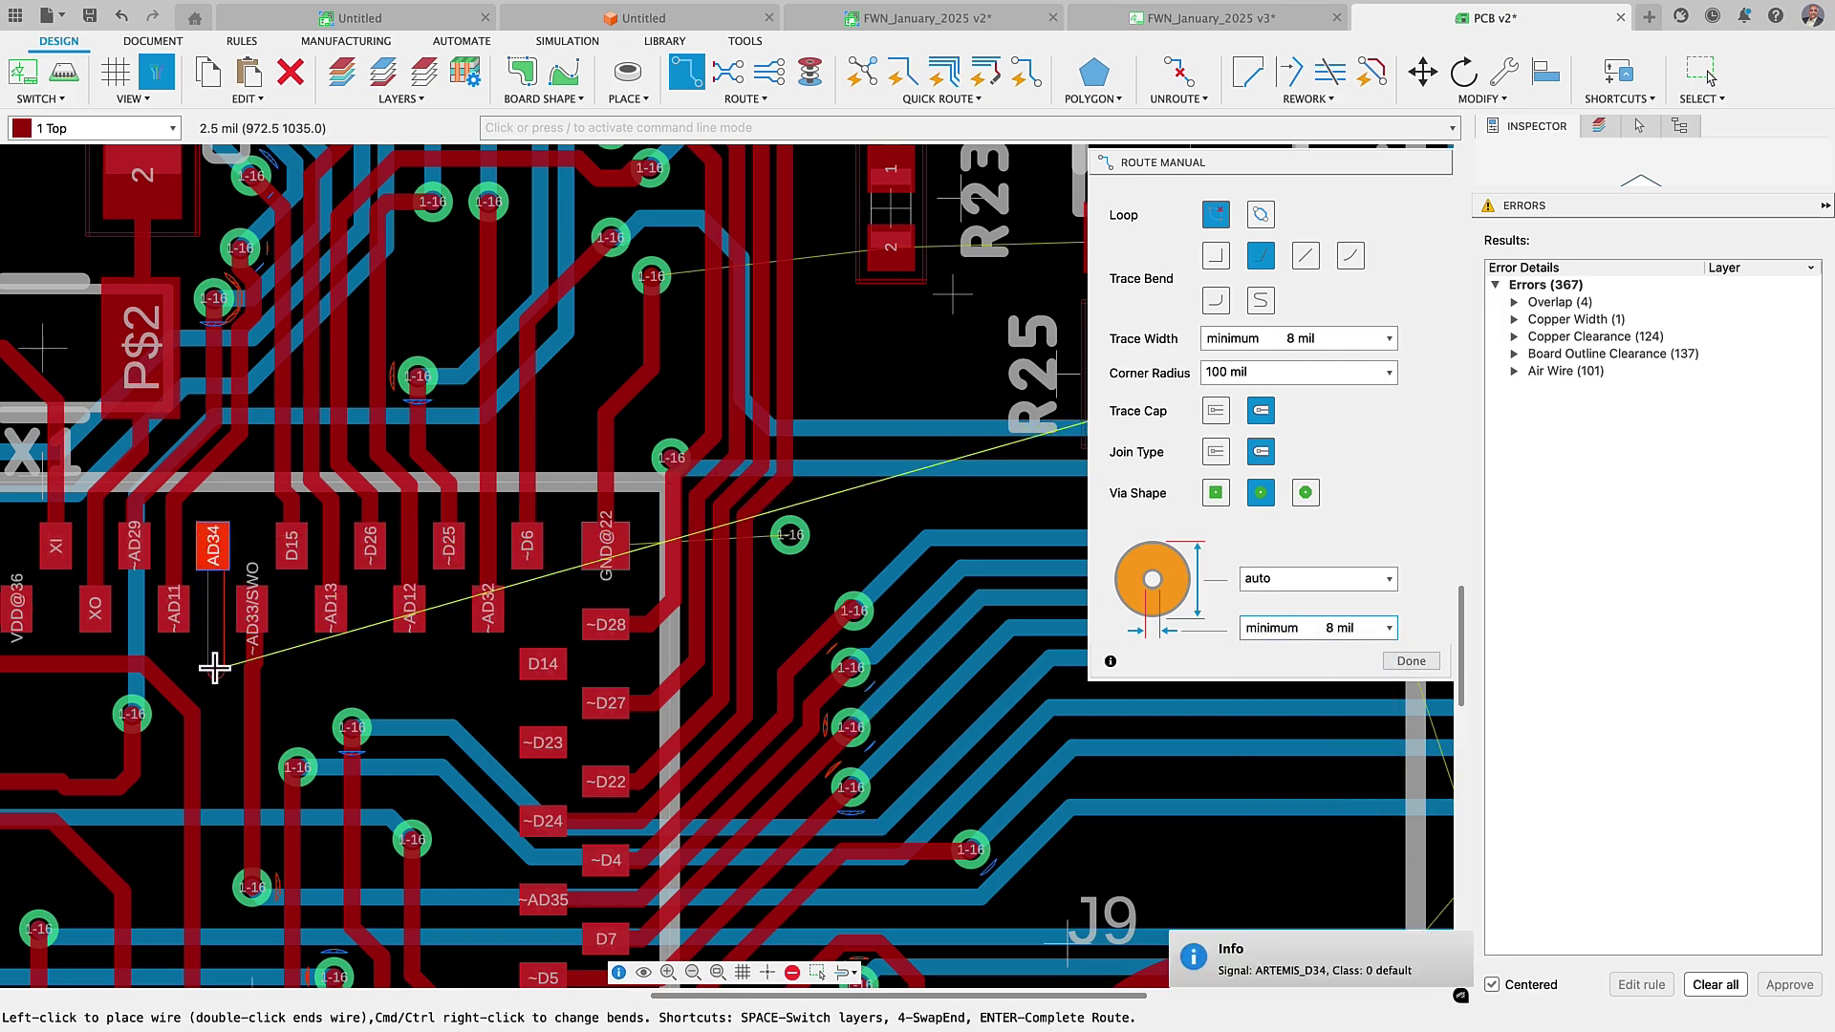
{"action": "key", "text": "space"}
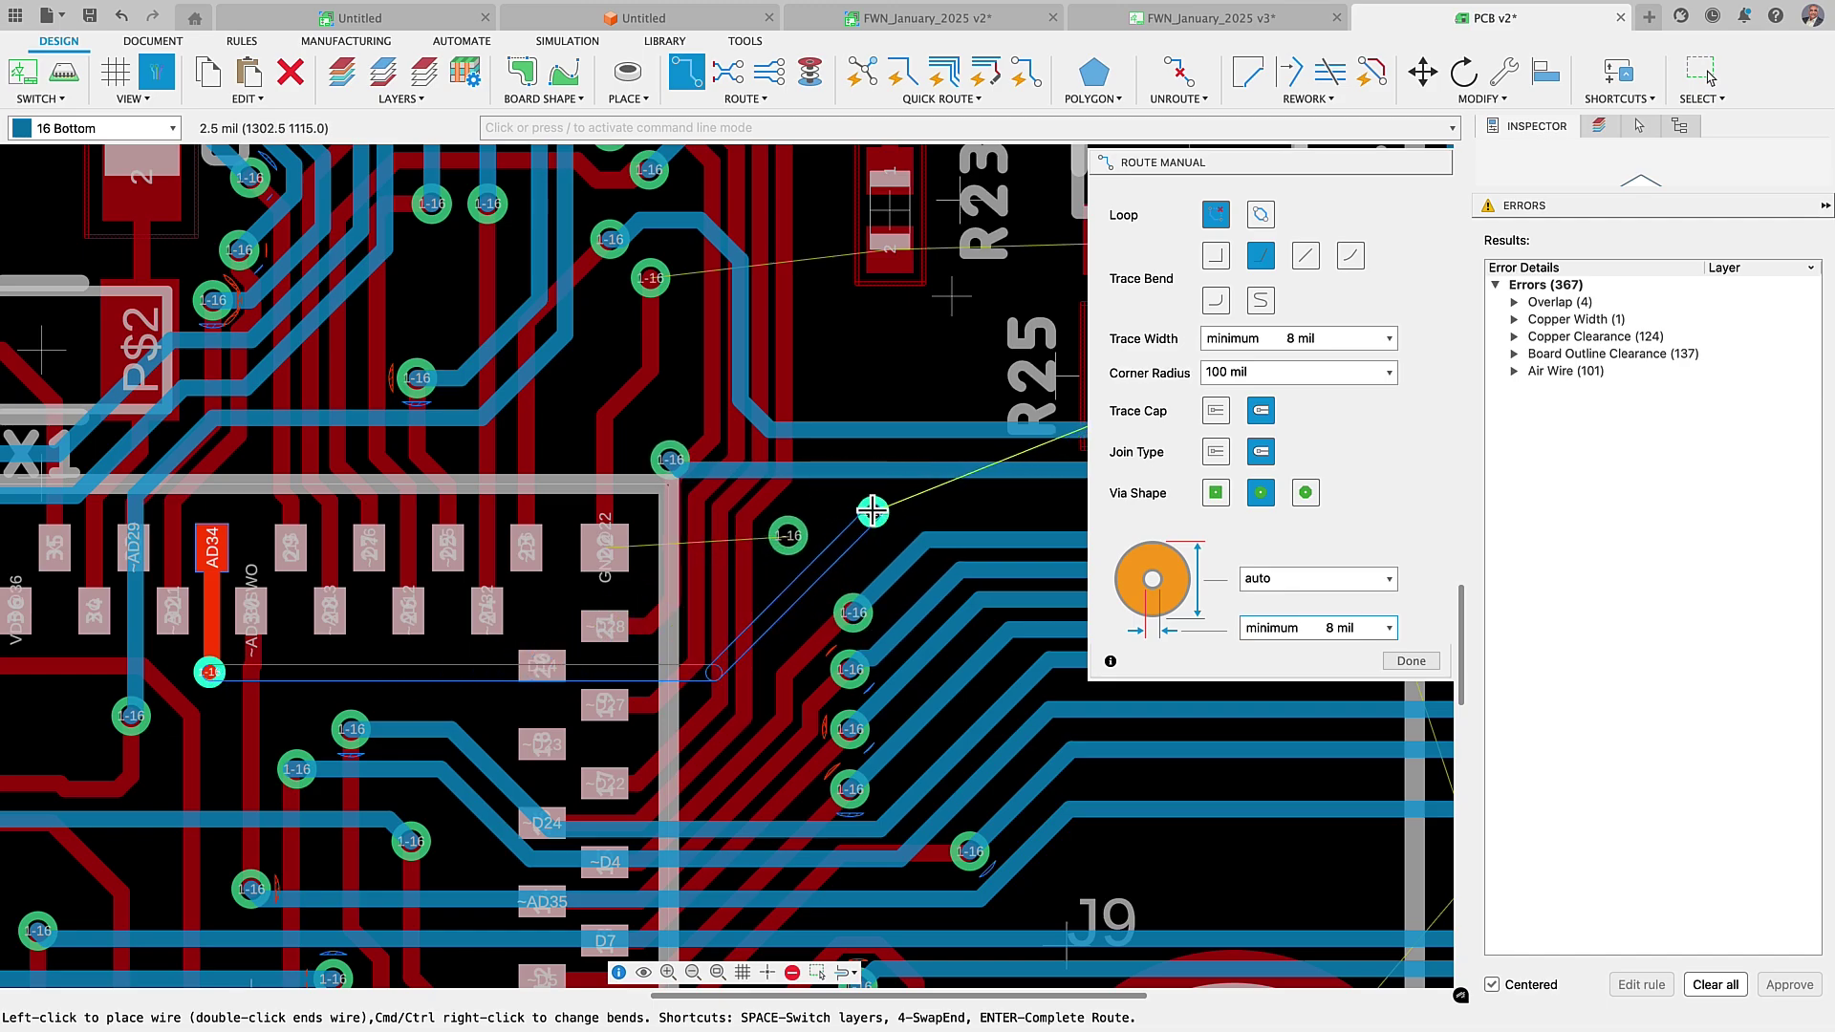
{"action": "left_click", "coordinate": [872, 511]}
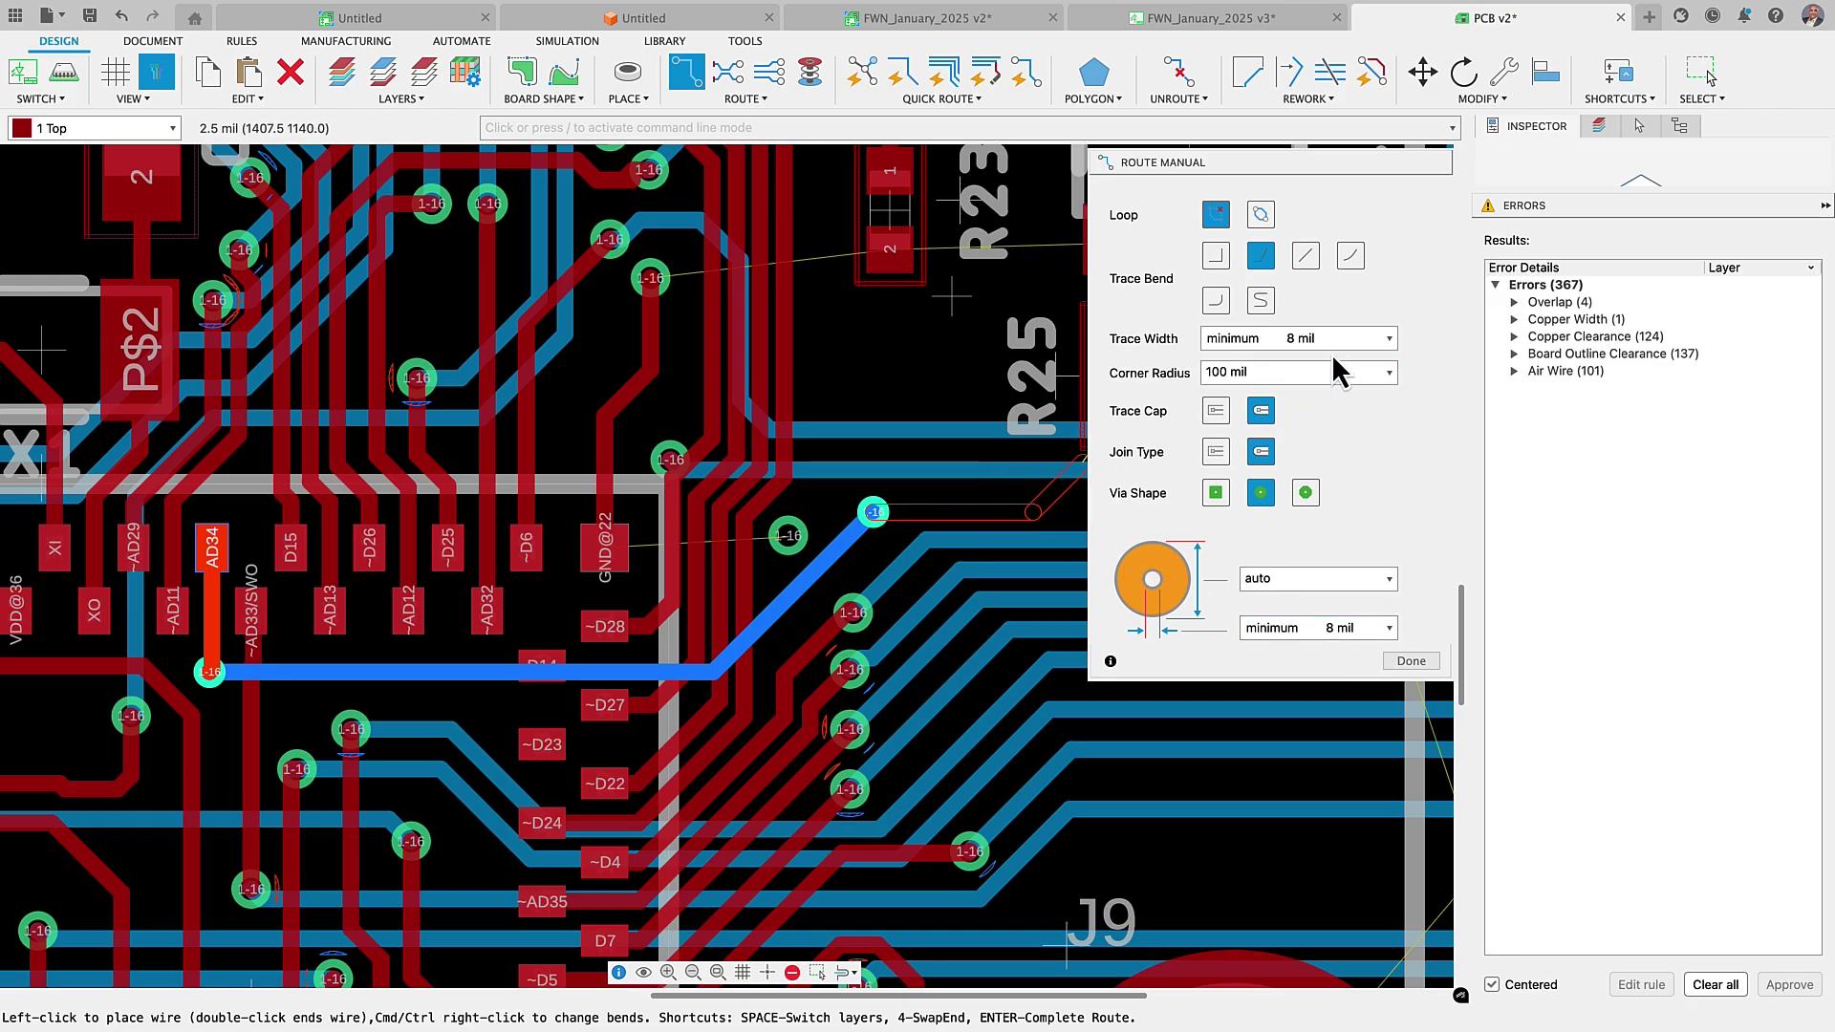
{"action": "left_click", "coordinate": [1387, 344]}
{"action": "left_click", "coordinate": [1350, 382]}
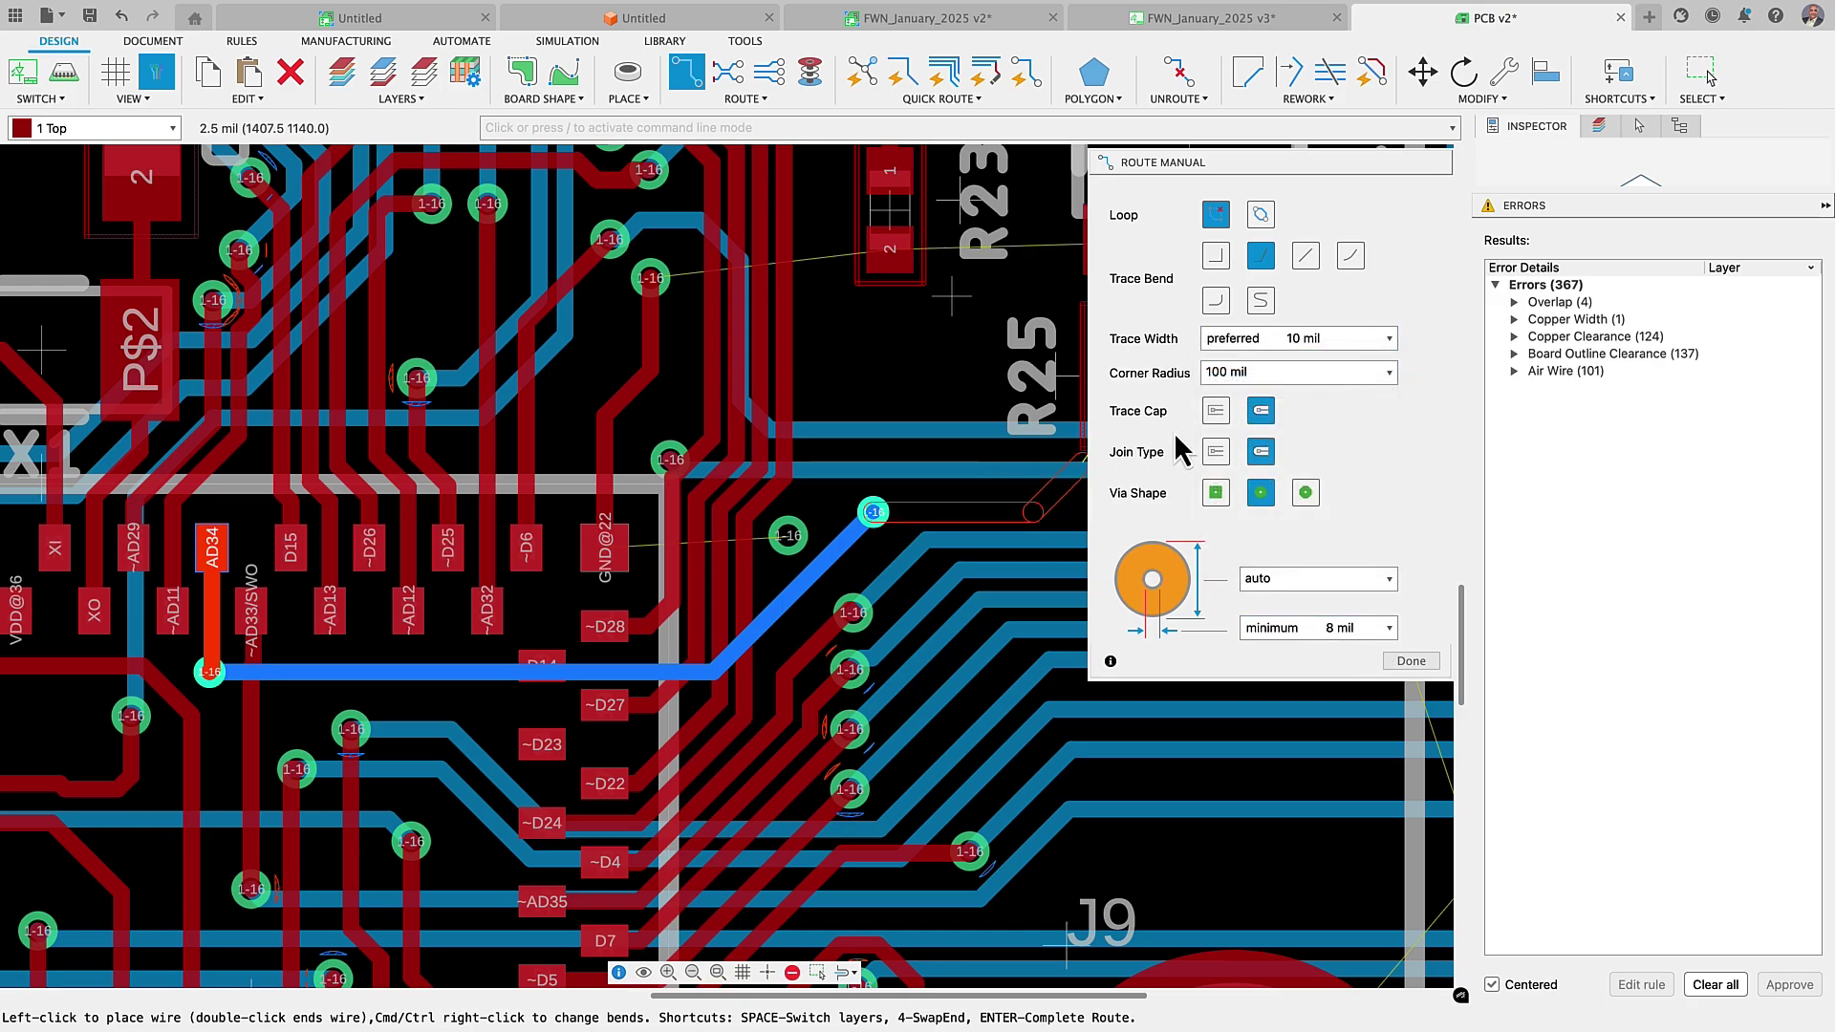
{"action": "middle_click_drag", "start_coordinate": [998, 526], "coordinate": [749, 573]}
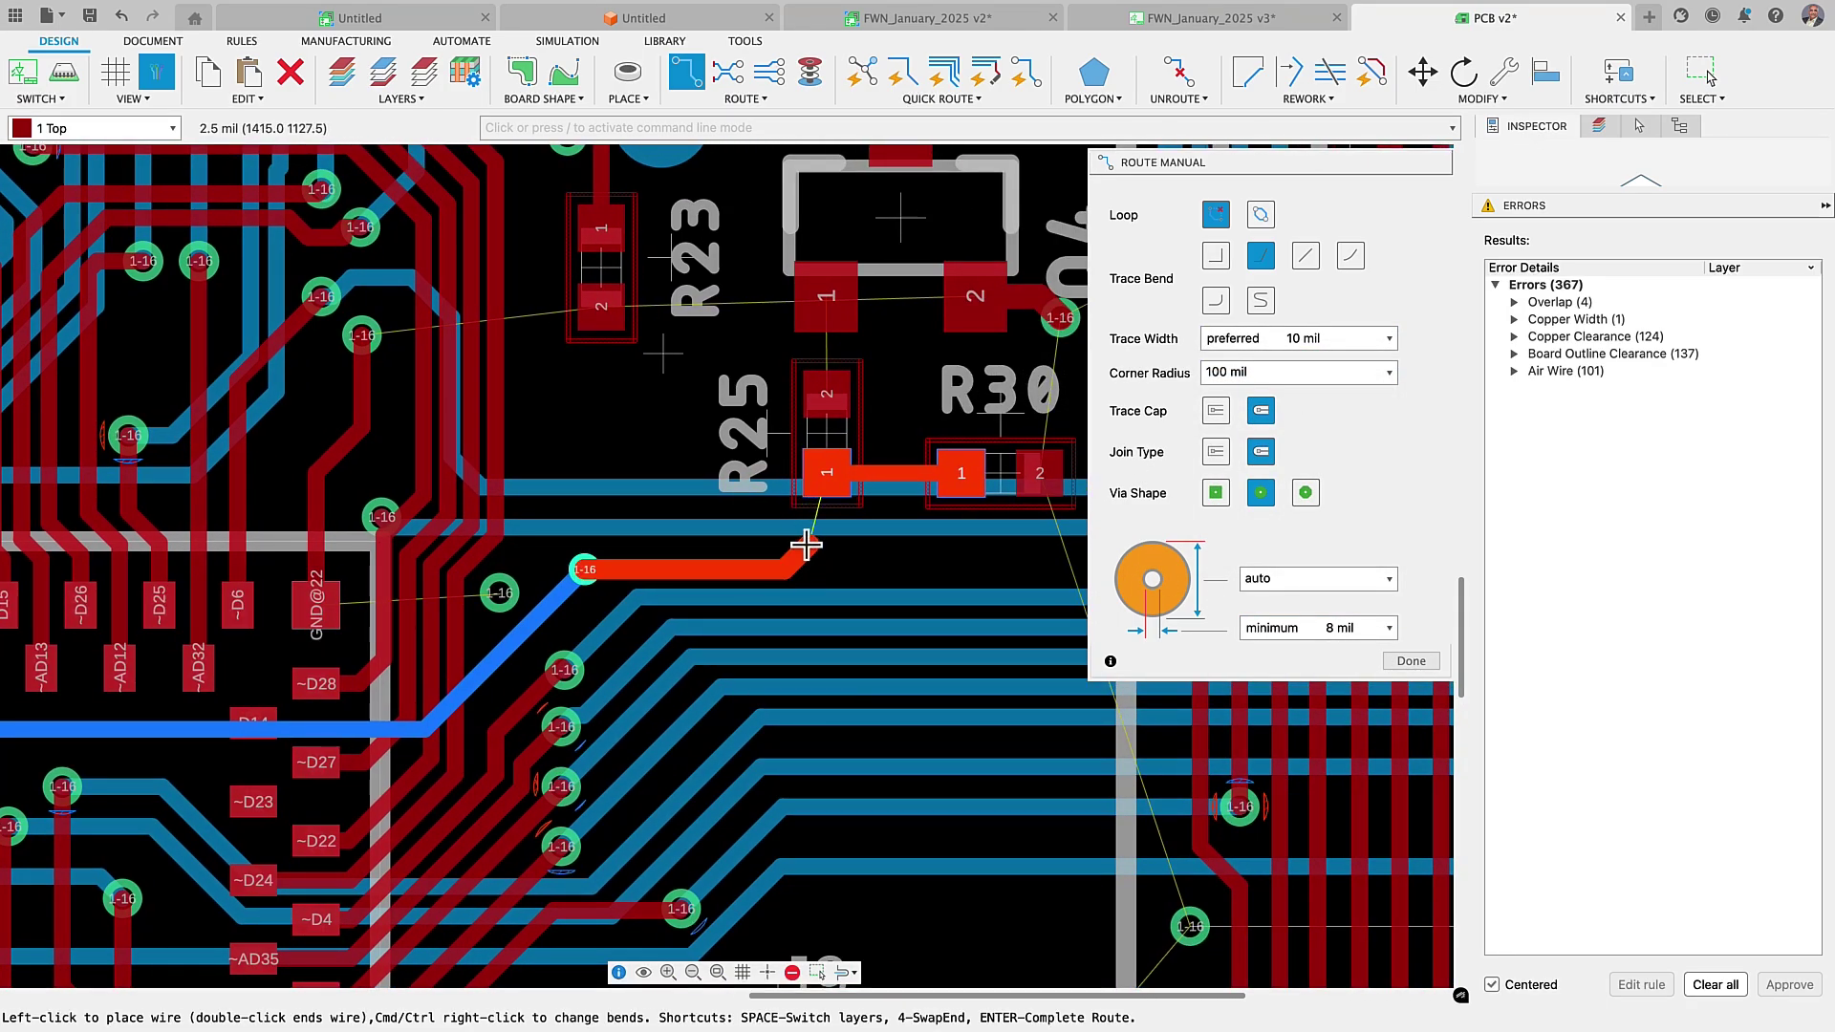
{"action": "left_click", "coordinate": [828, 475]}
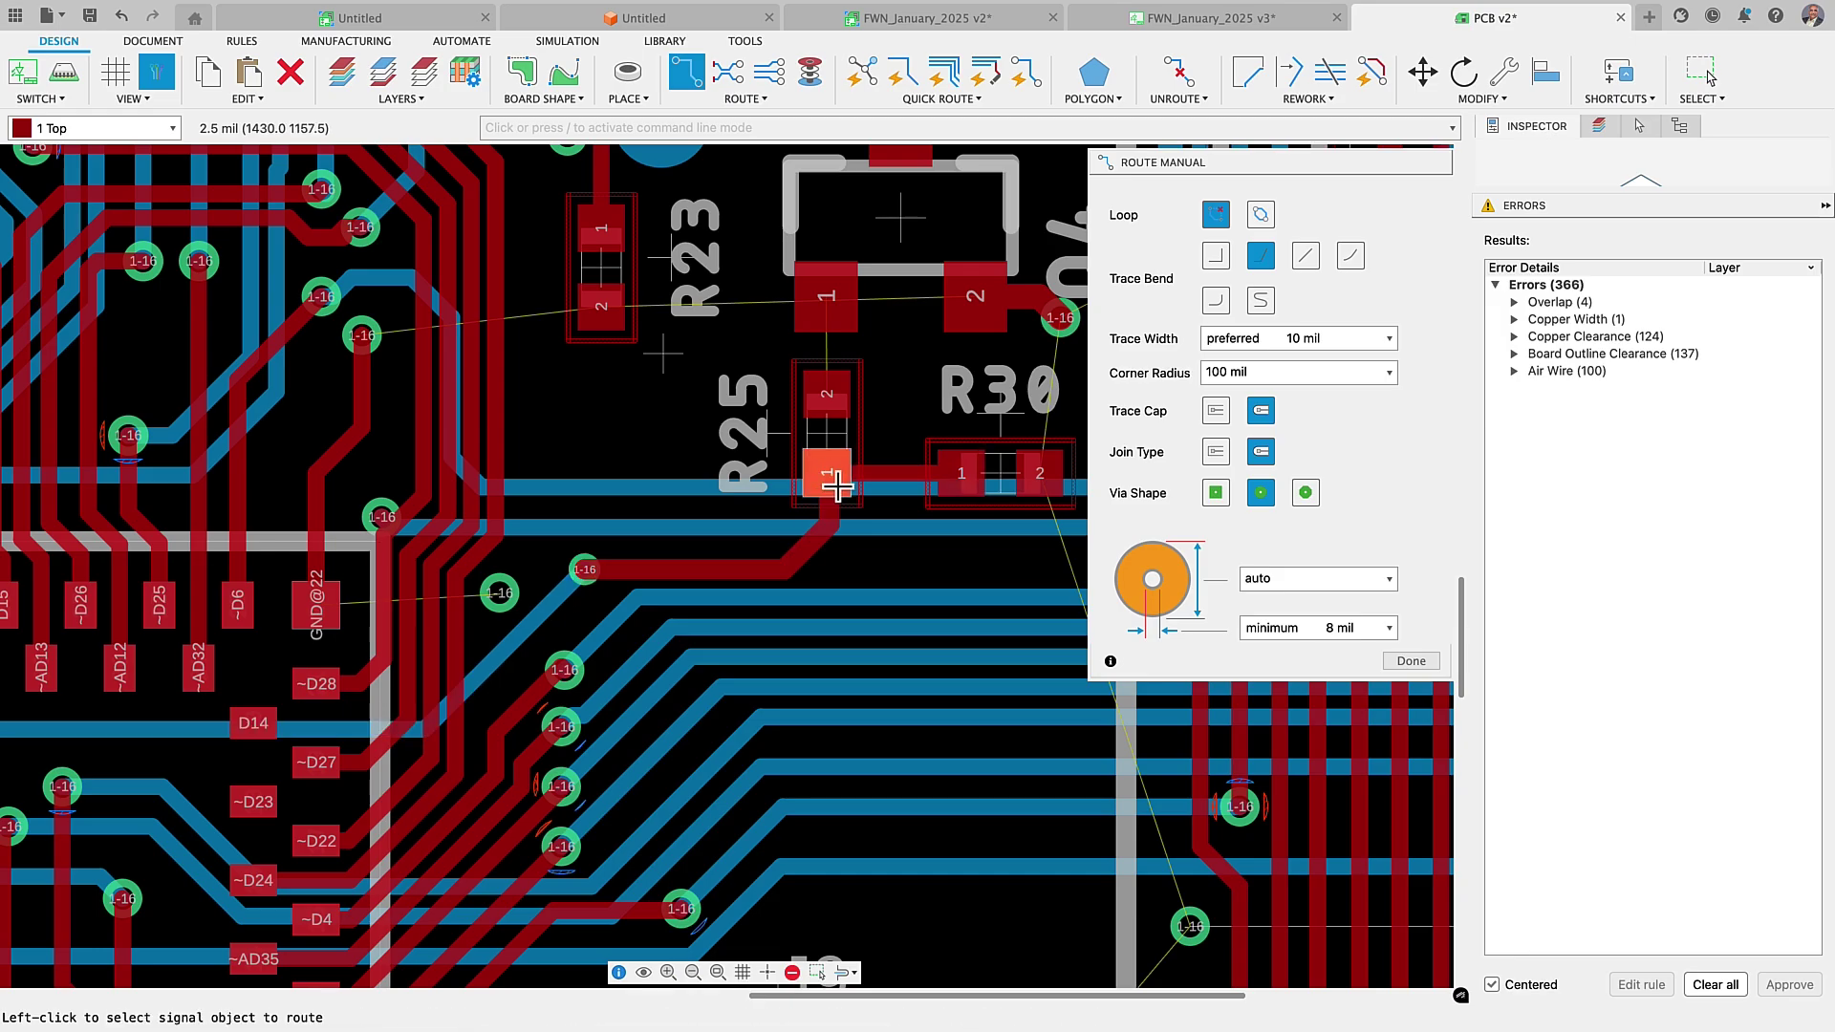
Set Quickroute Signal to the preferred 10 mil trace width.
{"action": "left_click", "coordinate": [902, 77]}
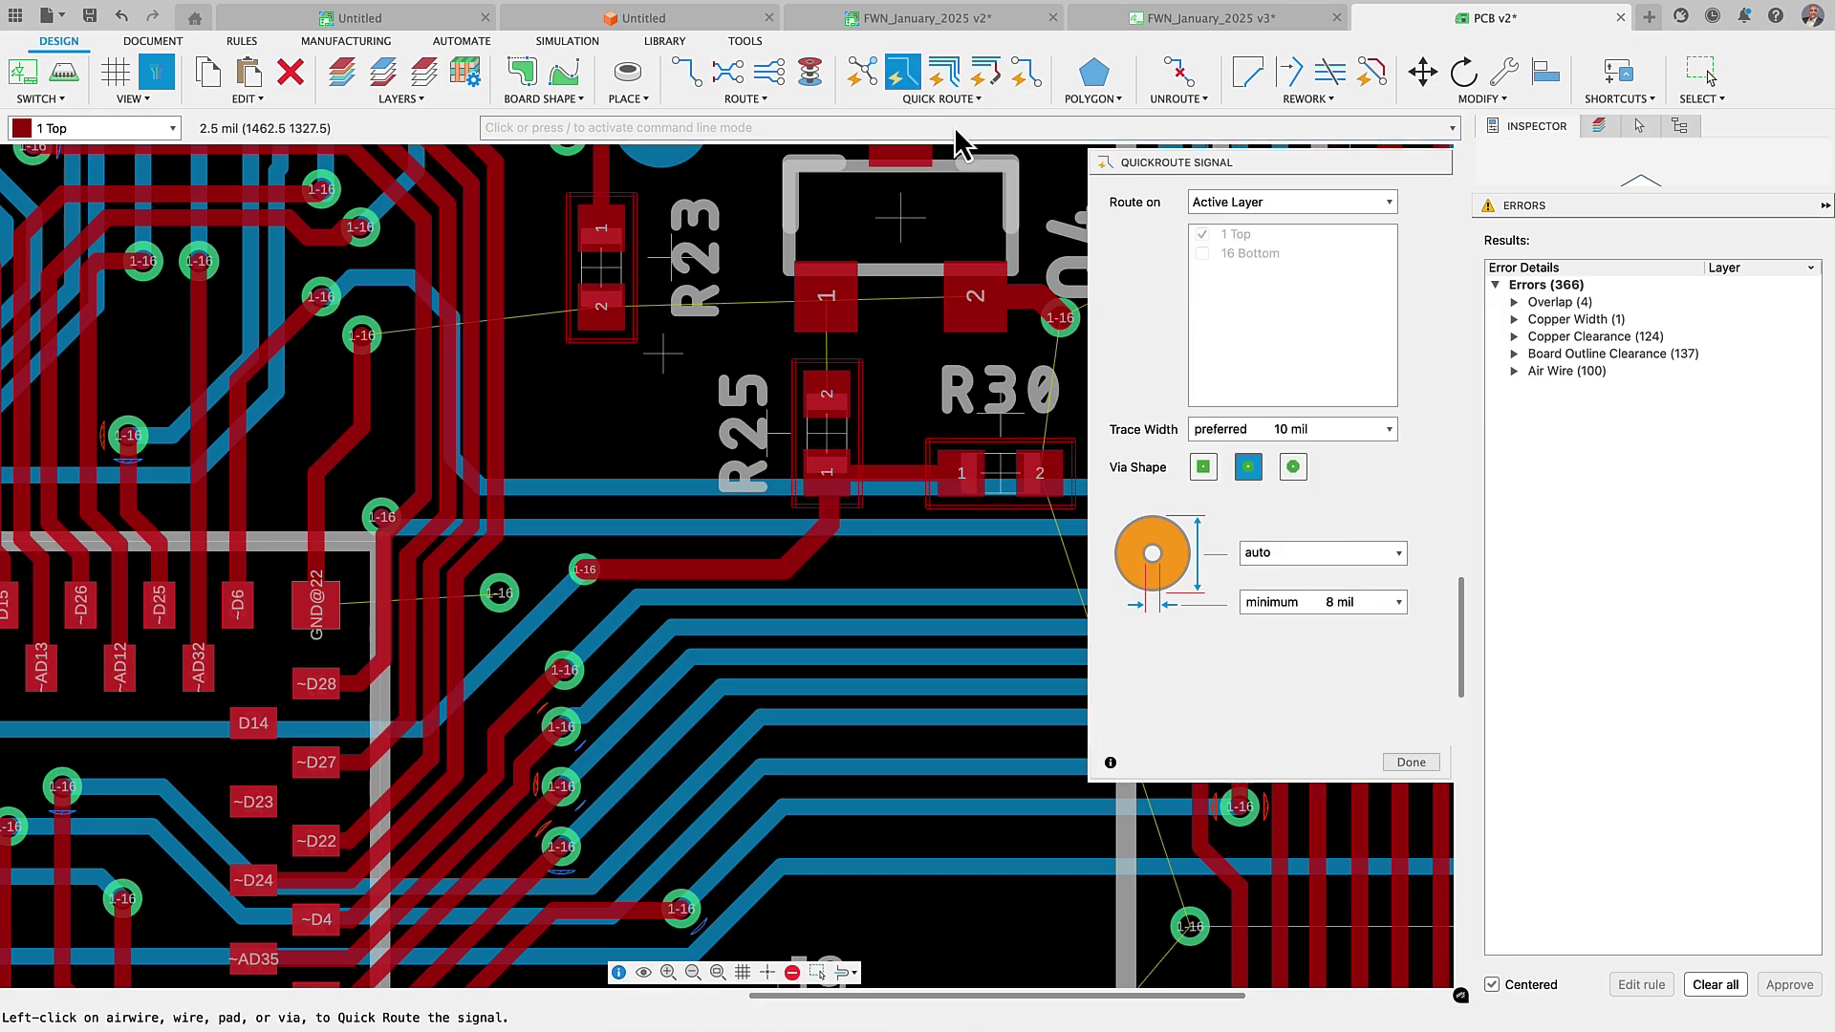
{"action": "left_click", "coordinate": [1389, 430]}
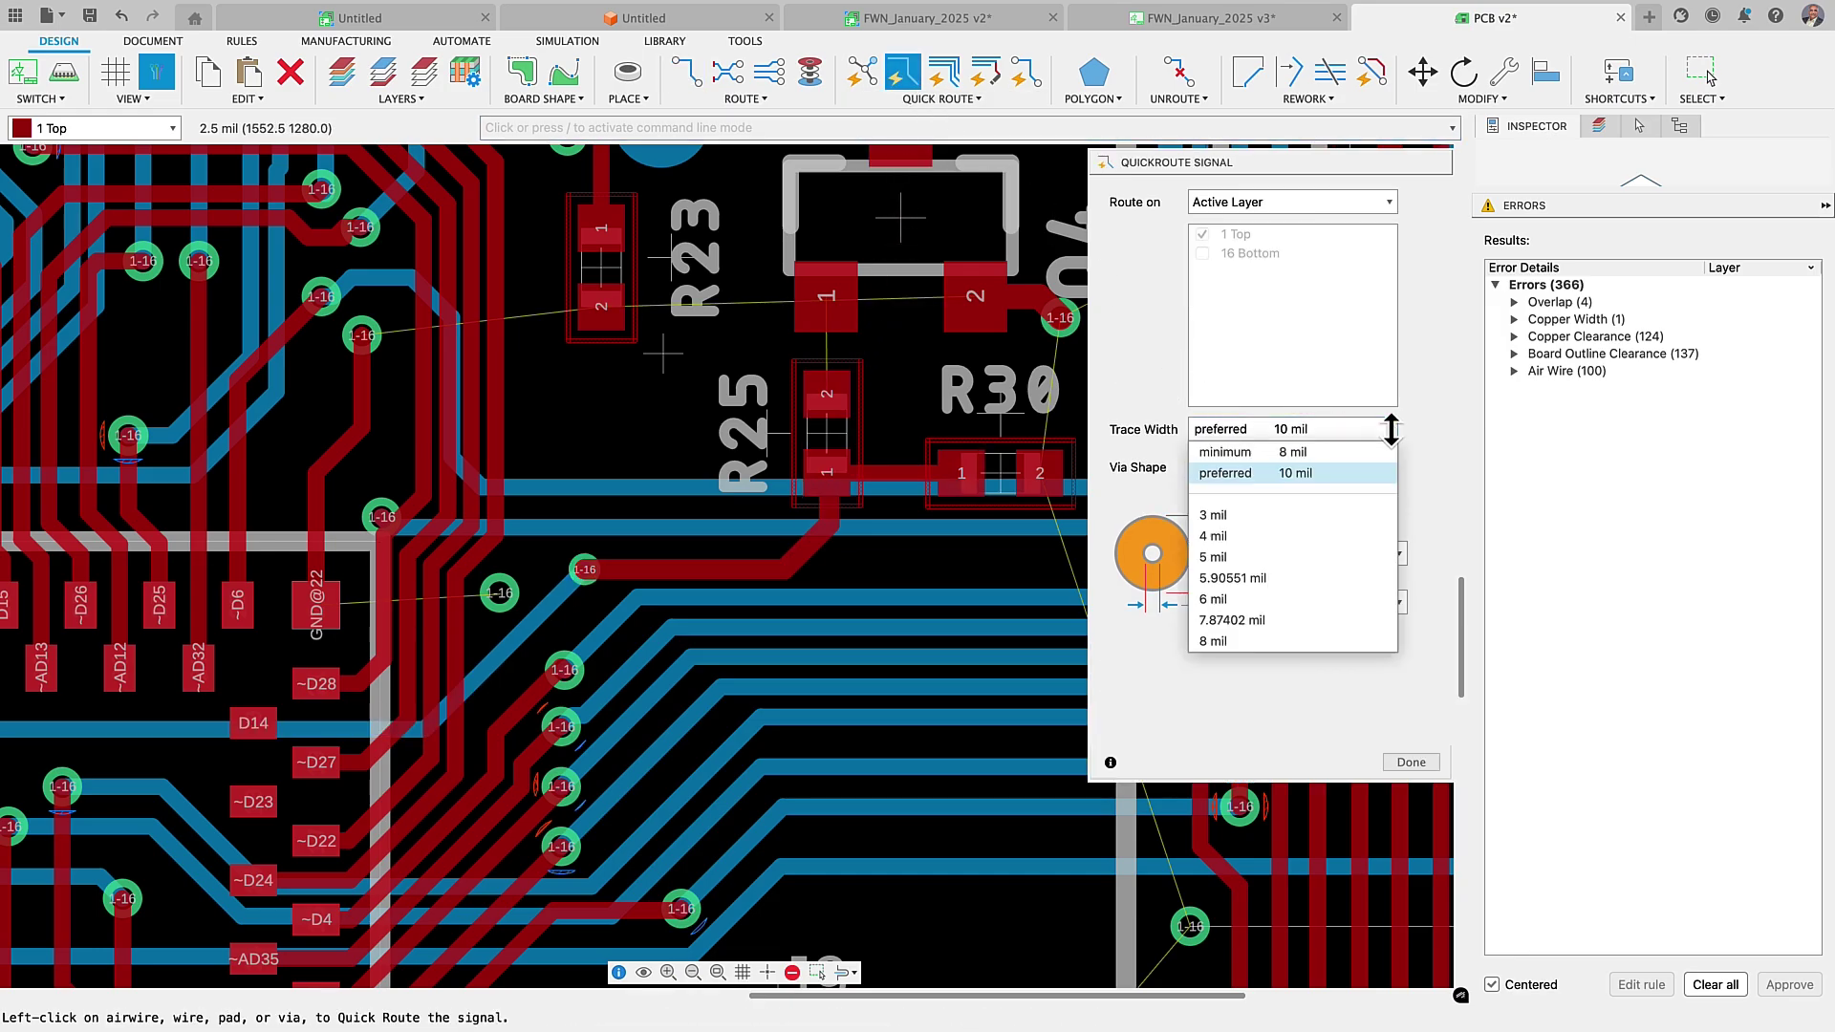
{"action": "left_click", "coordinate": [1379, 475]}
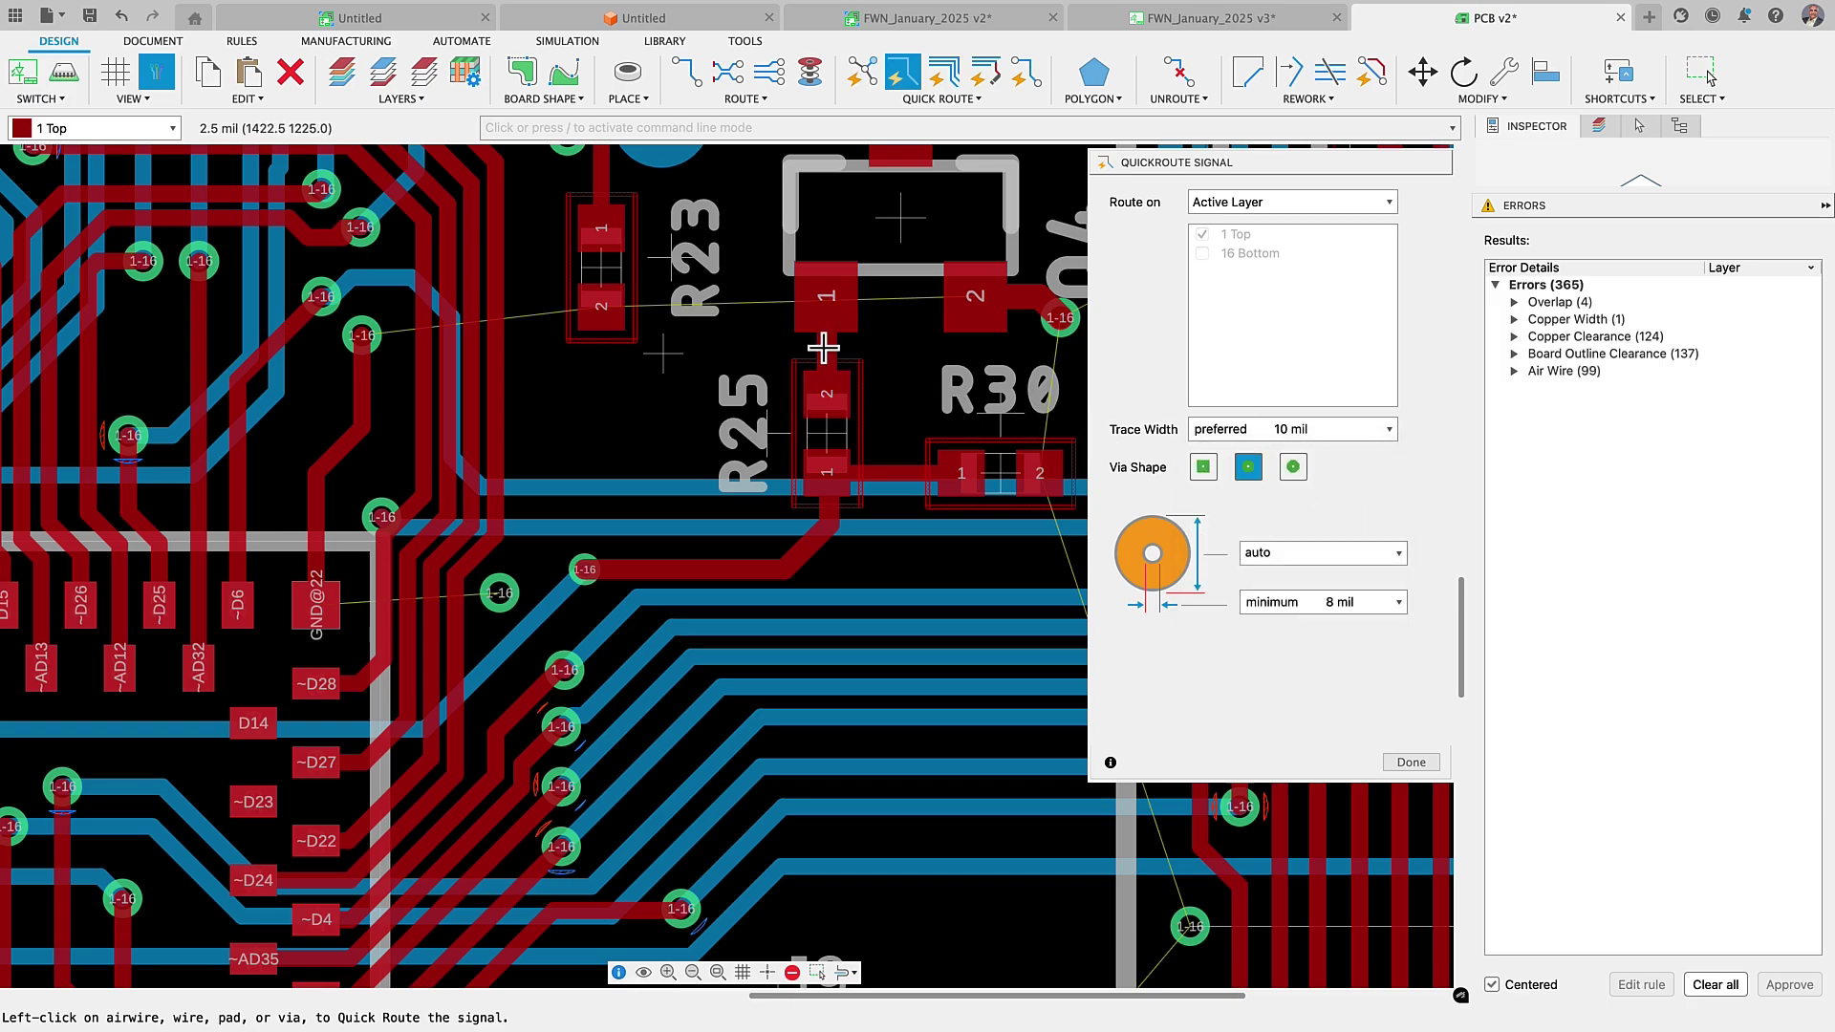
{"action": "left_click", "coordinate": [1411, 762]}
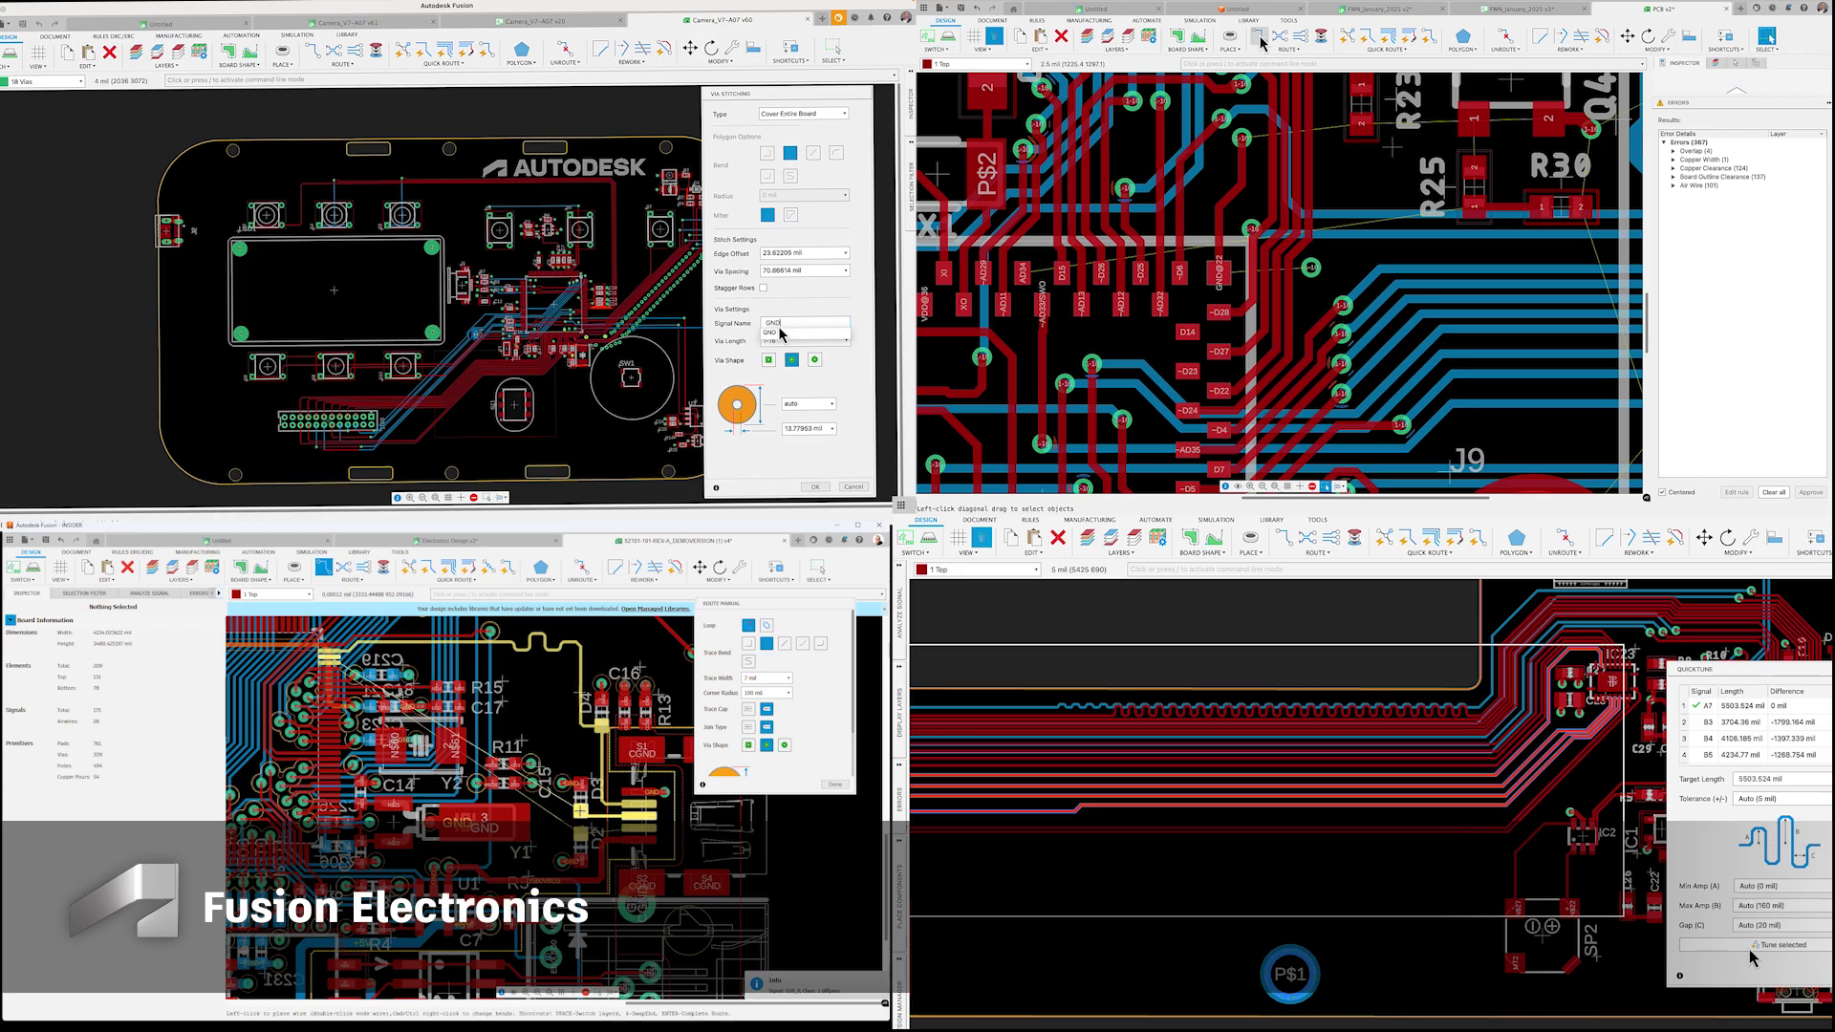